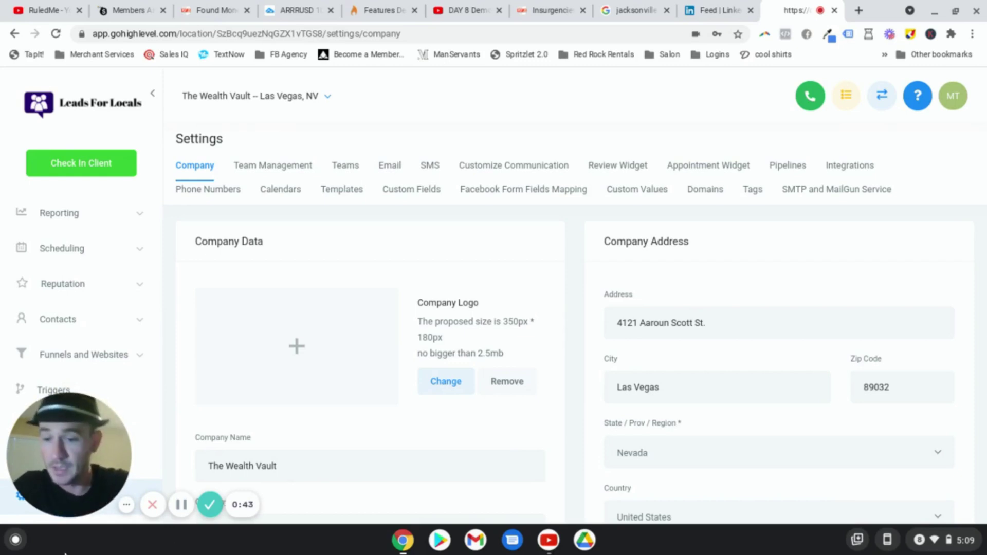
Step: Go to Settings > Integrations > Calendars to list the Annuity Consultation calendar
left_click_drag(56, 444, 221, 444)
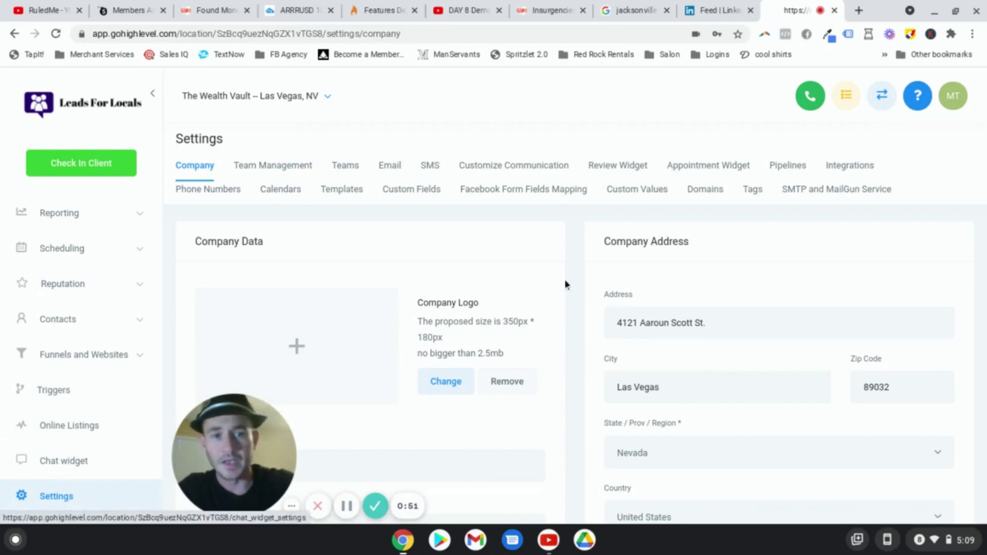
left_click(849, 165)
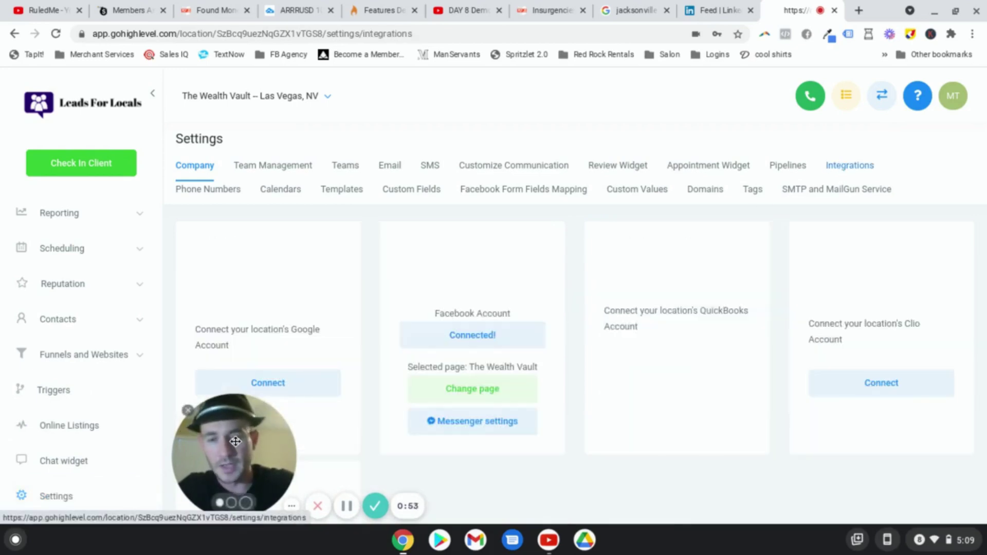
left_click_drag(216, 428, 78, 435)
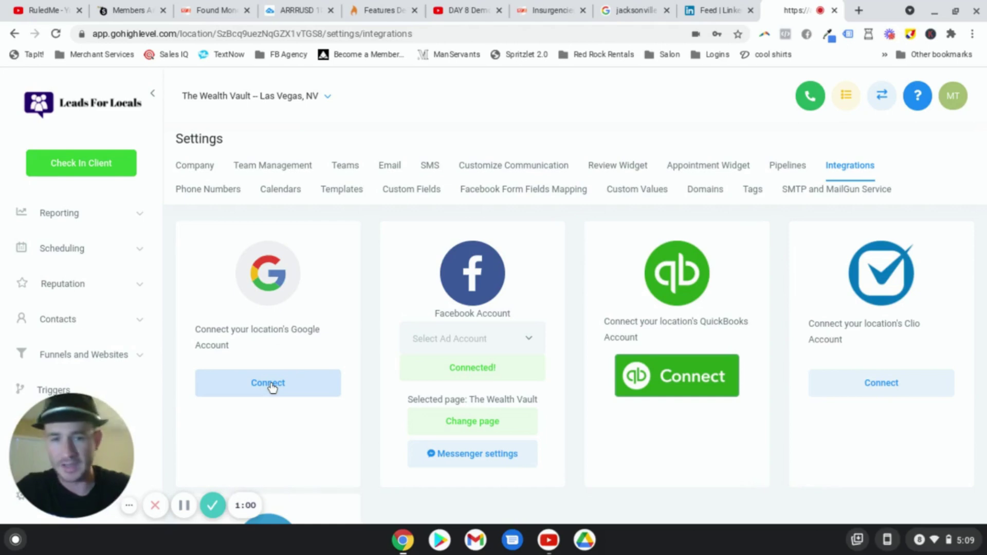
left_click(293, 193)
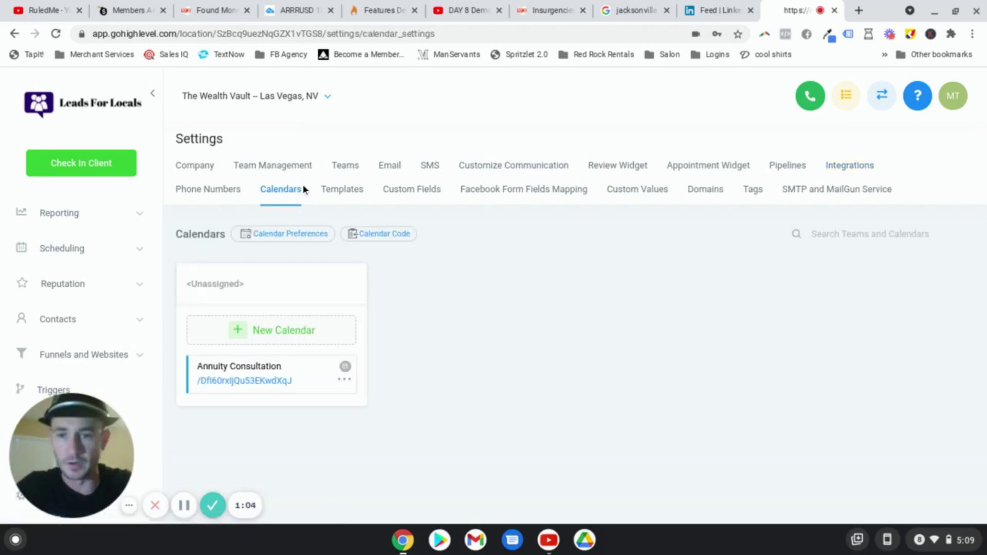
Step: Start a new calendar named 'Test' with the description 'test'
left_click(299, 331)
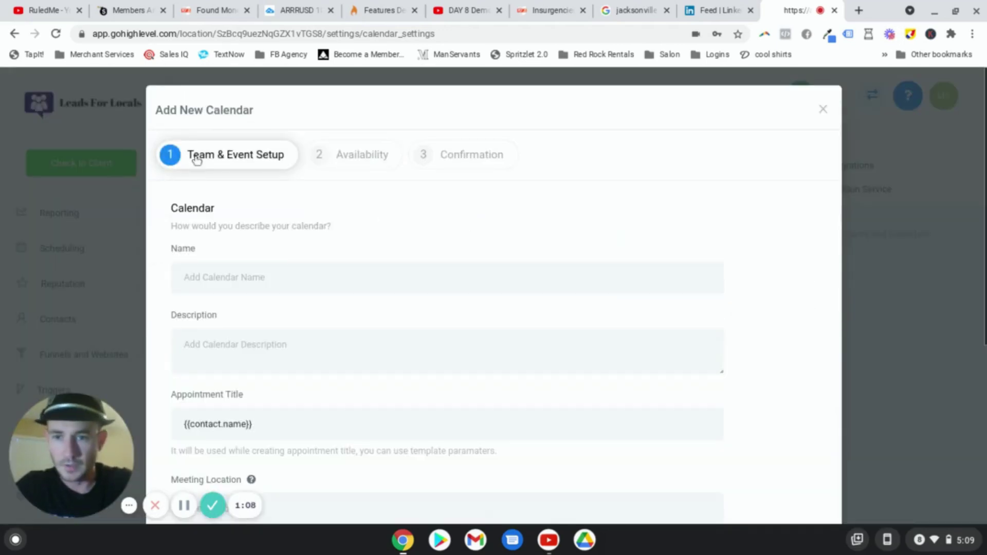
left_click(276, 271)
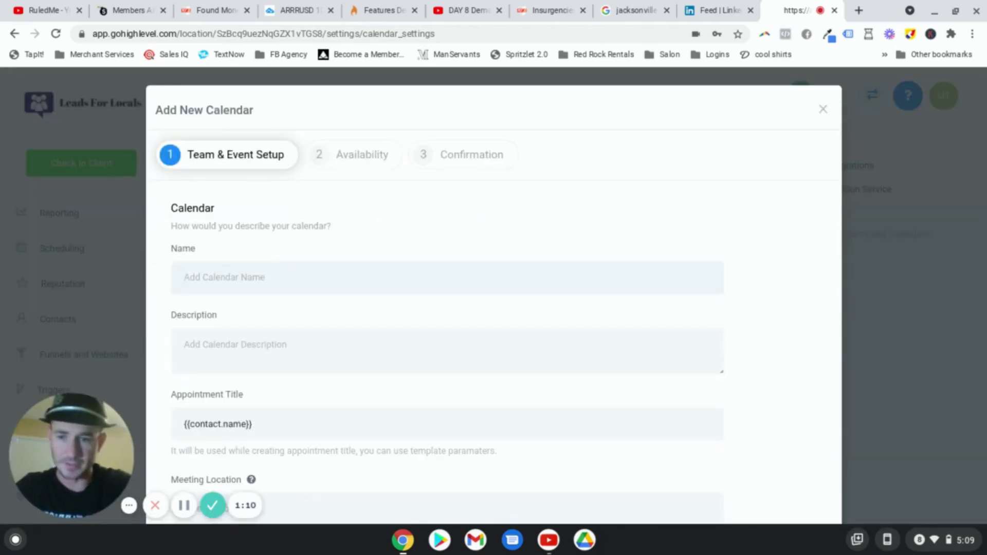
type("Test")
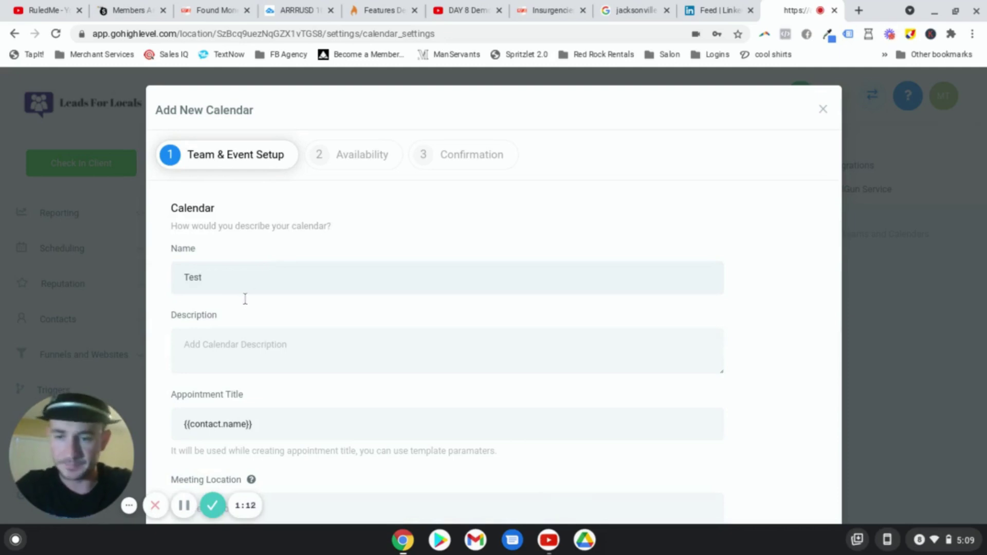
left_click(232, 344)
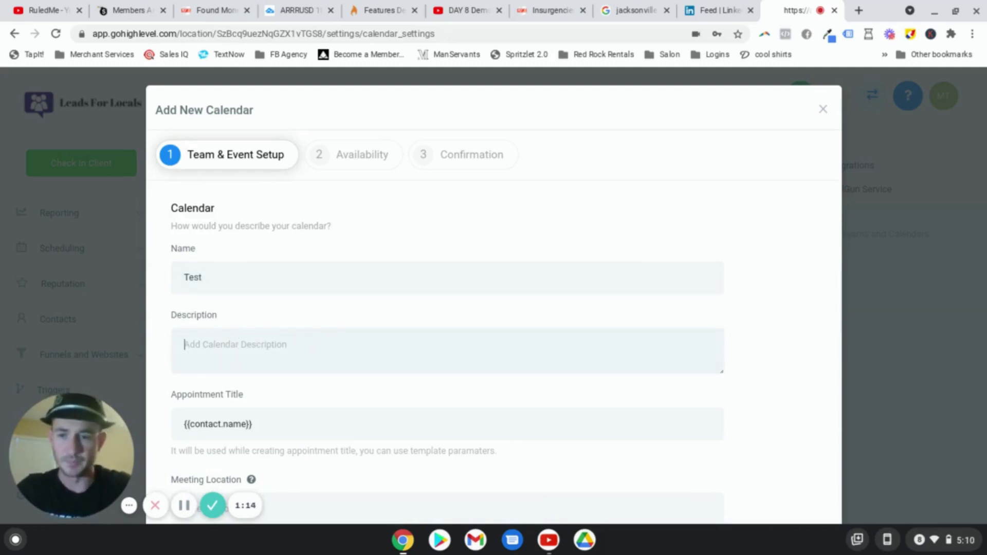
type("test")
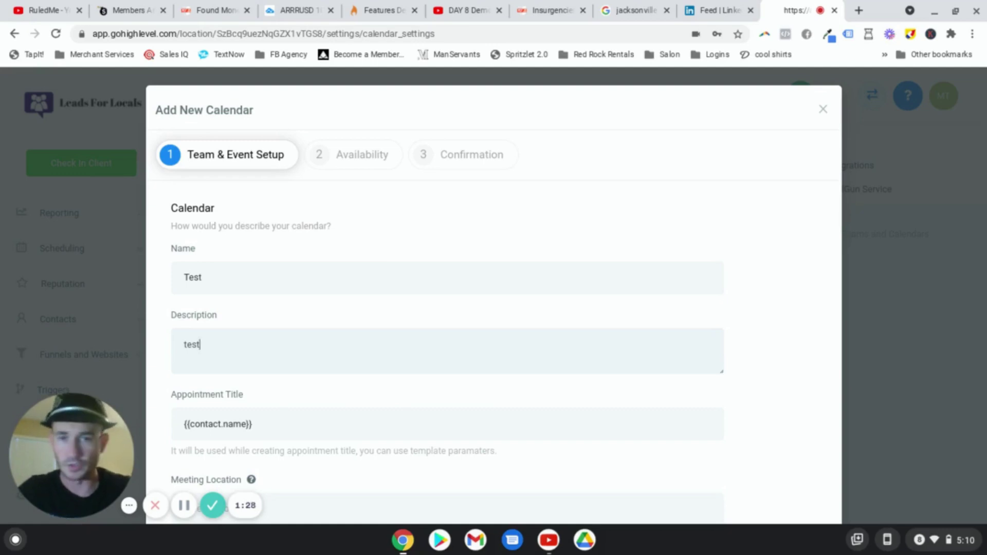
scroll(260, 360, "down", 3)
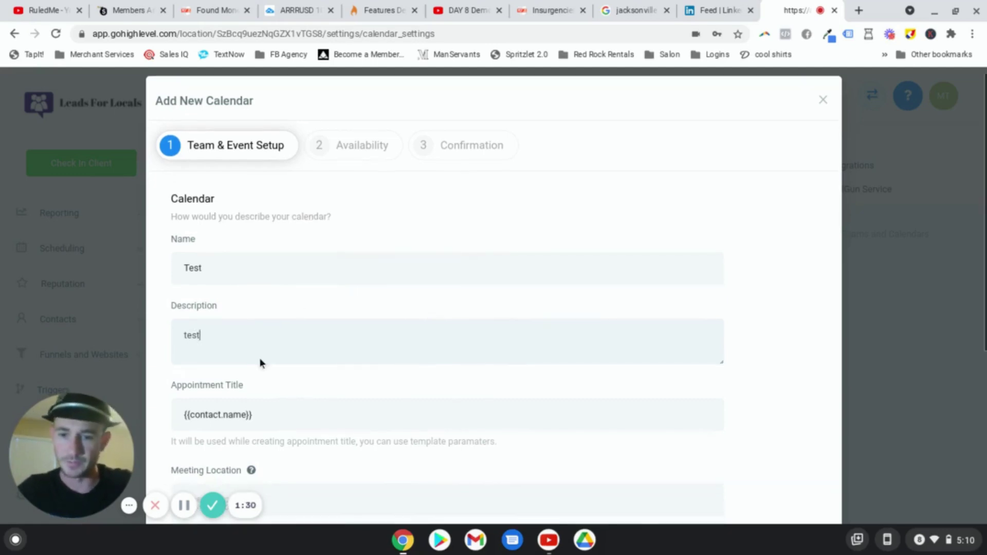
Step: Complete the appointment title as '{{contact.name}} and a Business Funding Specialist'
left_click(325, 343)
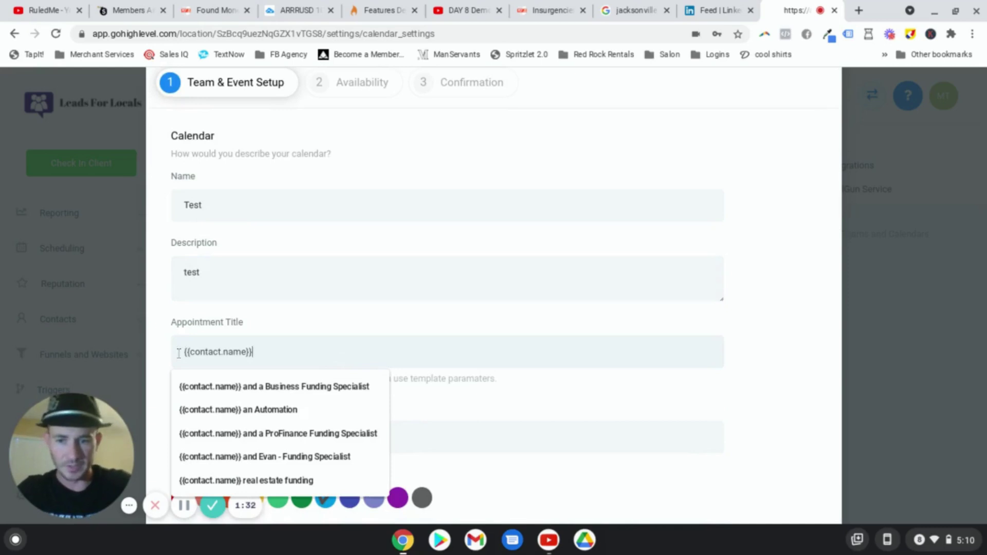
type("and a Business Funding Specialist")
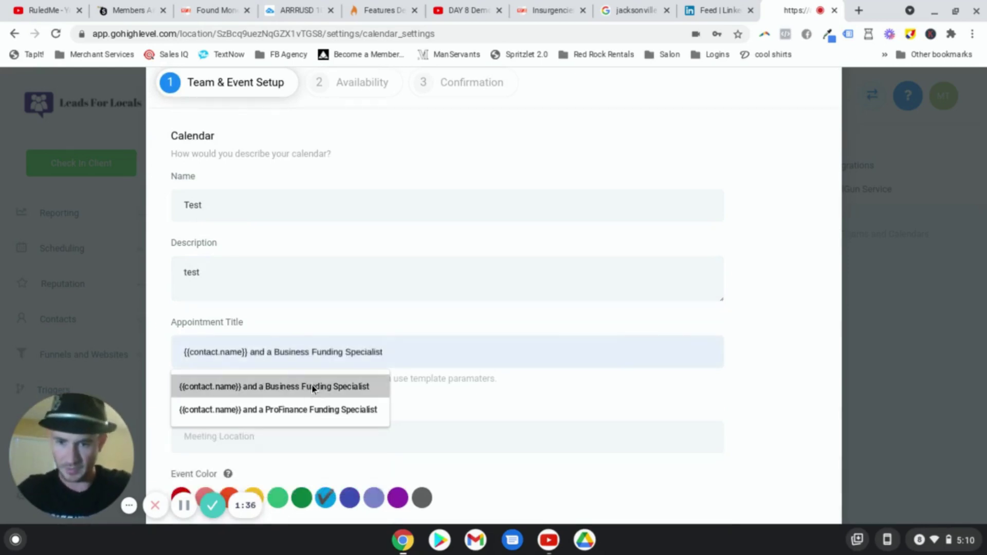
left_click(309, 387)
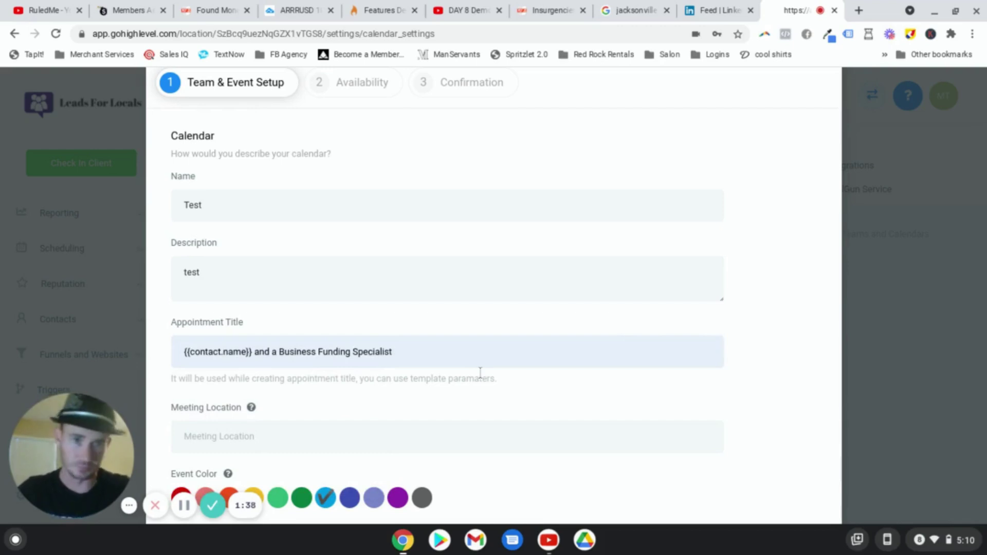
scroll(477, 372, "down", 3)
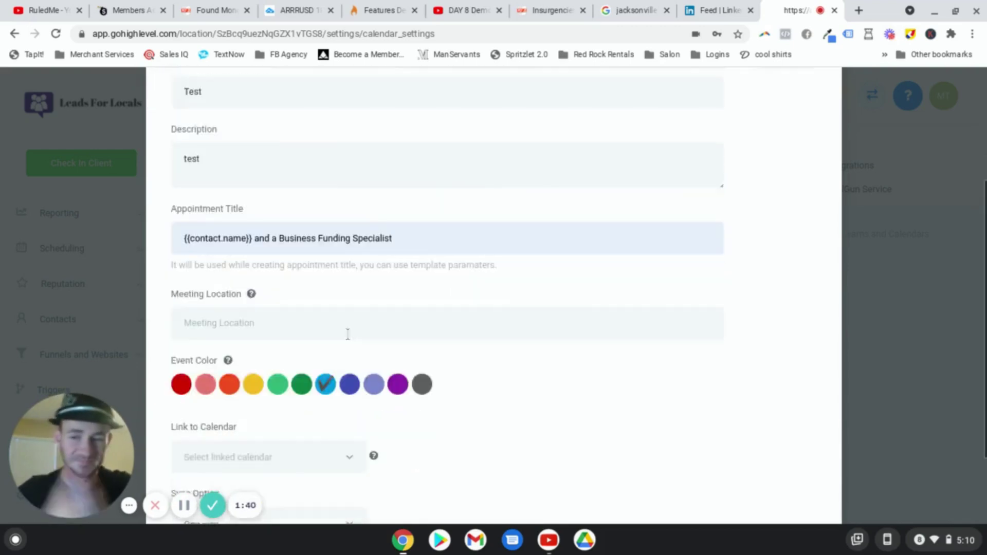
left_click(267, 305)
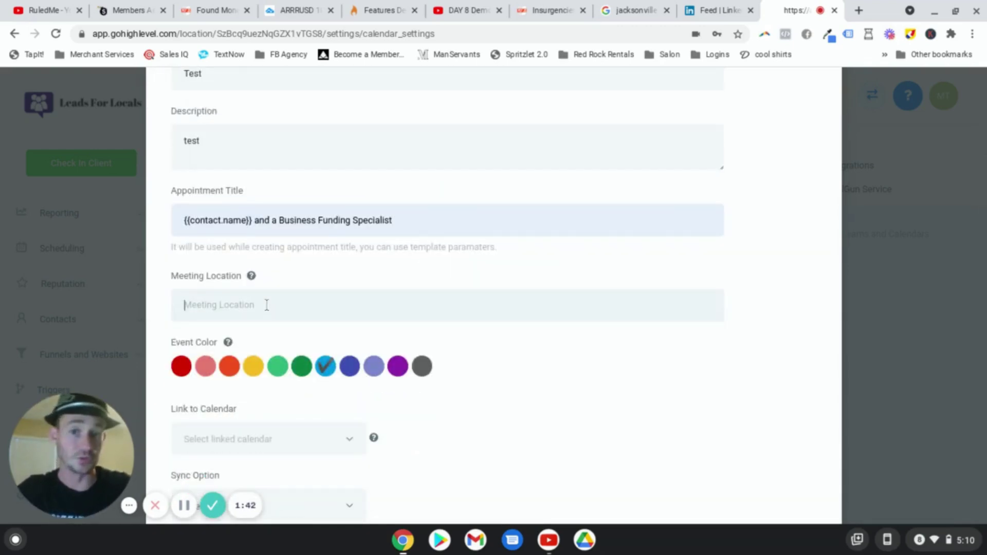
scroll(267, 305, "down", 1)
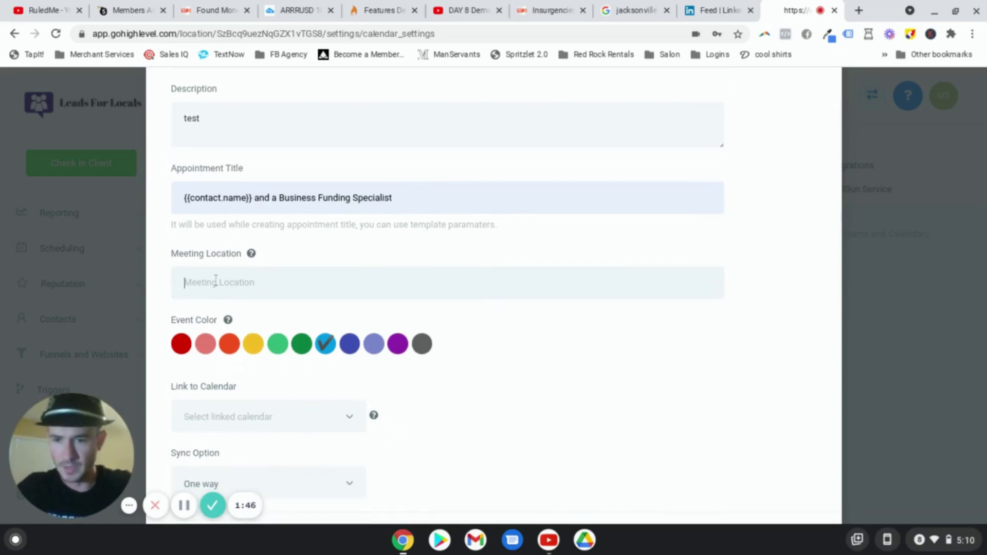
scroll(452, 317, "down", 3)
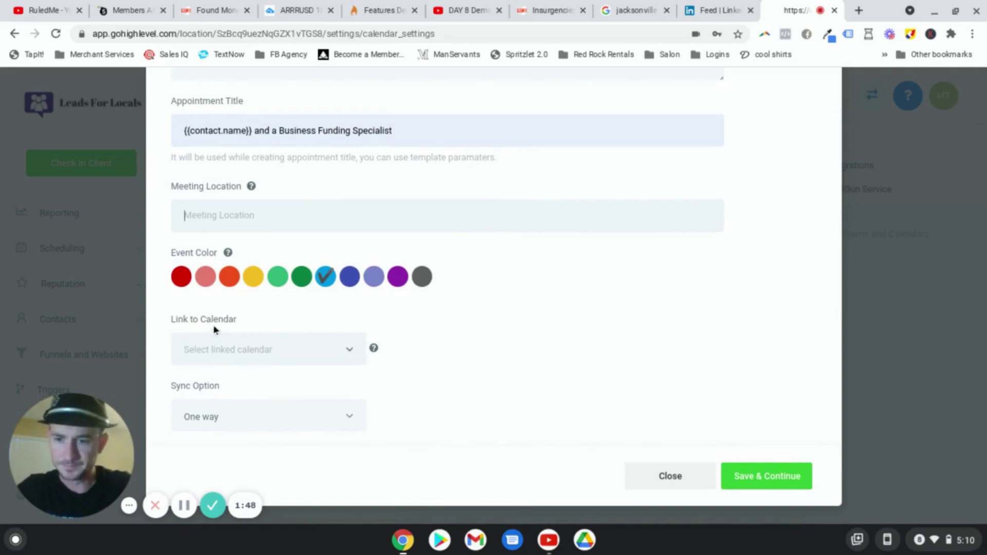
Step: Set calendar sync to Two way and save the event setup
left_click(346, 350)
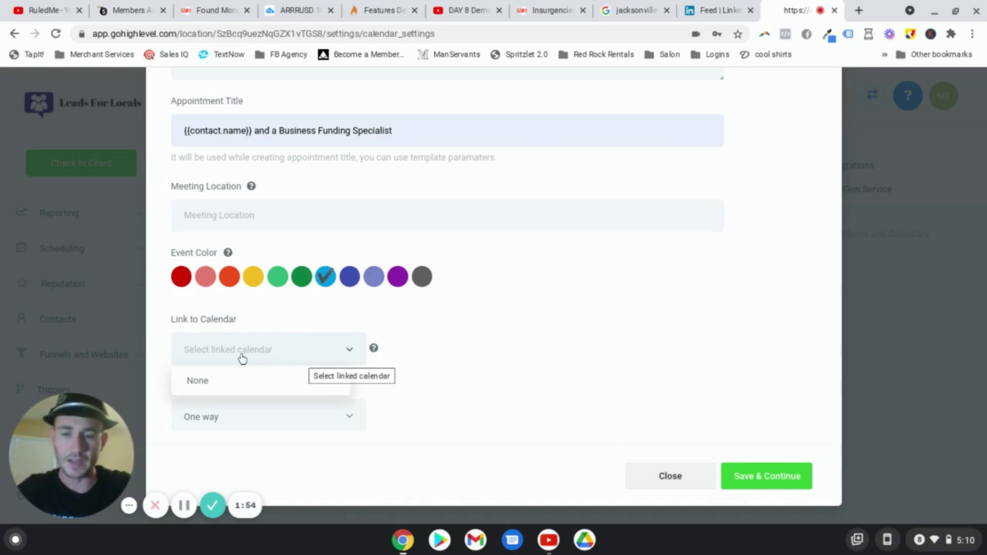
left_click(583, 366)
left_click(346, 416)
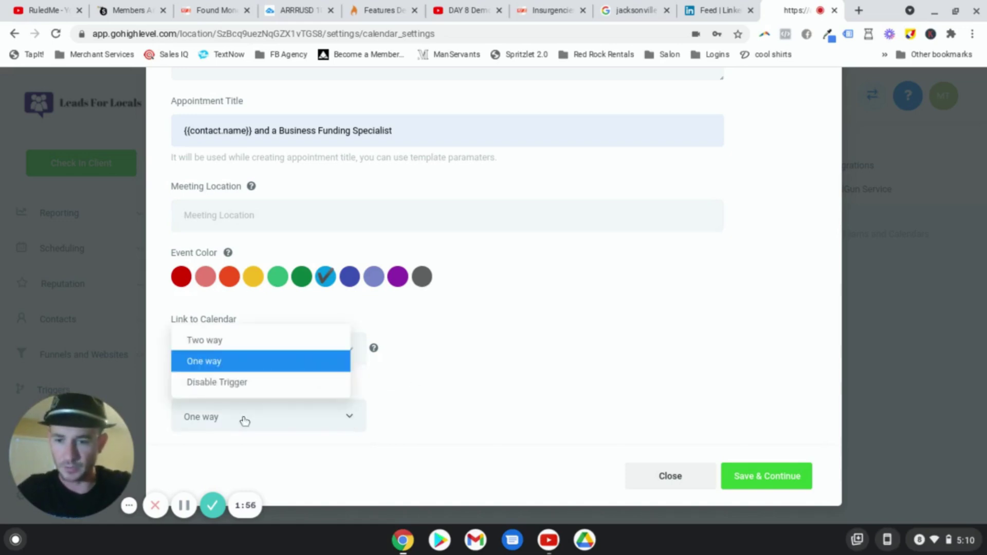
left_click(214, 341)
scroll(653, 343, "up", 5)
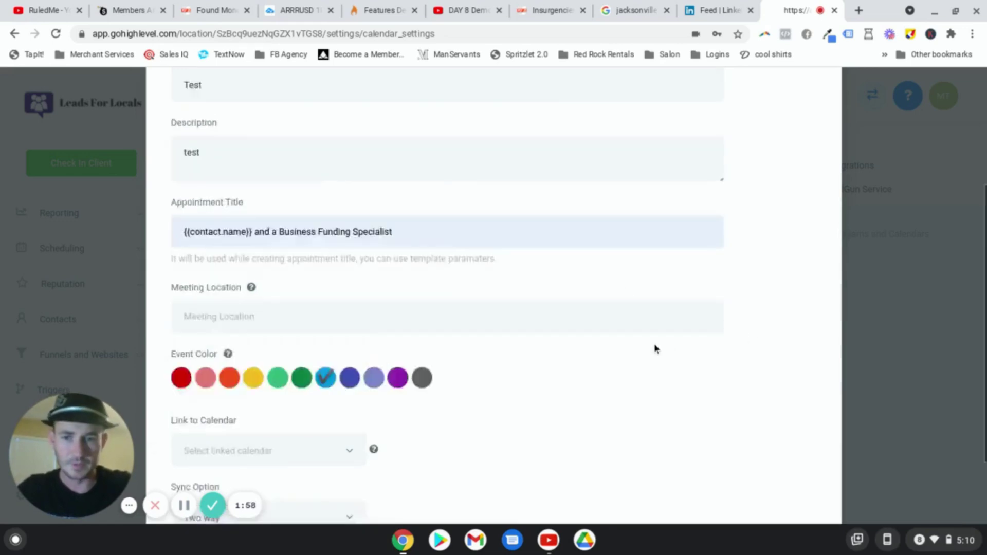
scroll(394, 175, "down", 5)
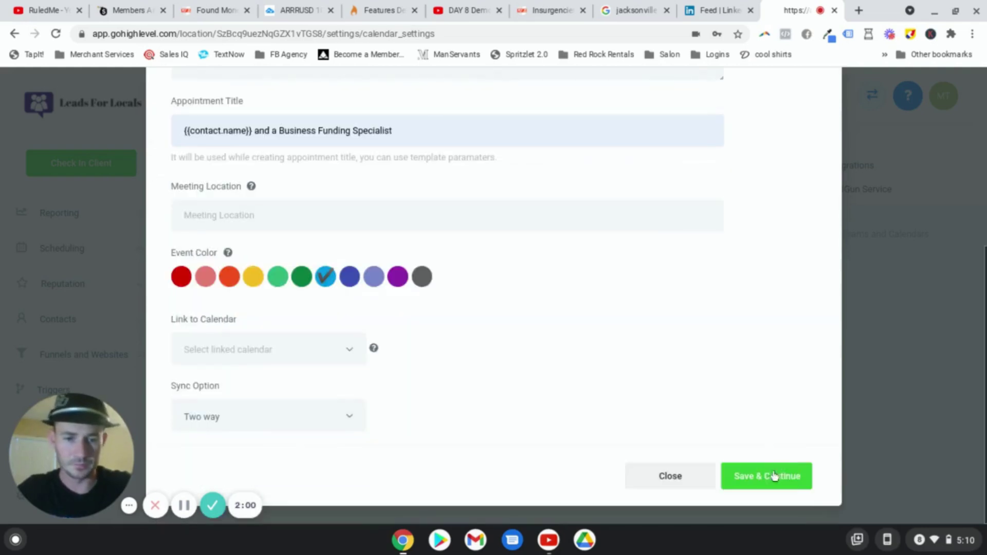
left_click(774, 471)
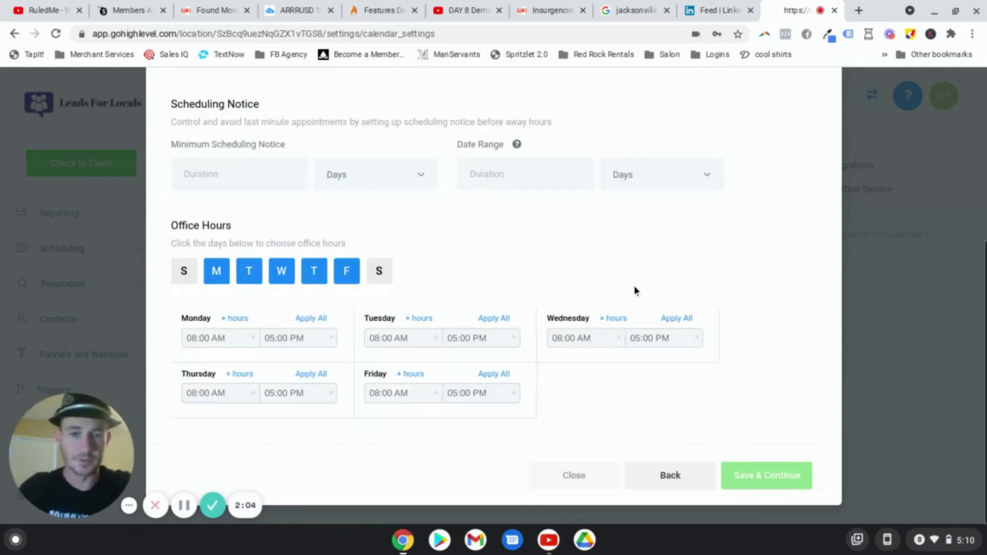
Step: Keep 30-minute slots and enter a 30-minute buffer between appointments
scroll(342, 169, "up", 5)
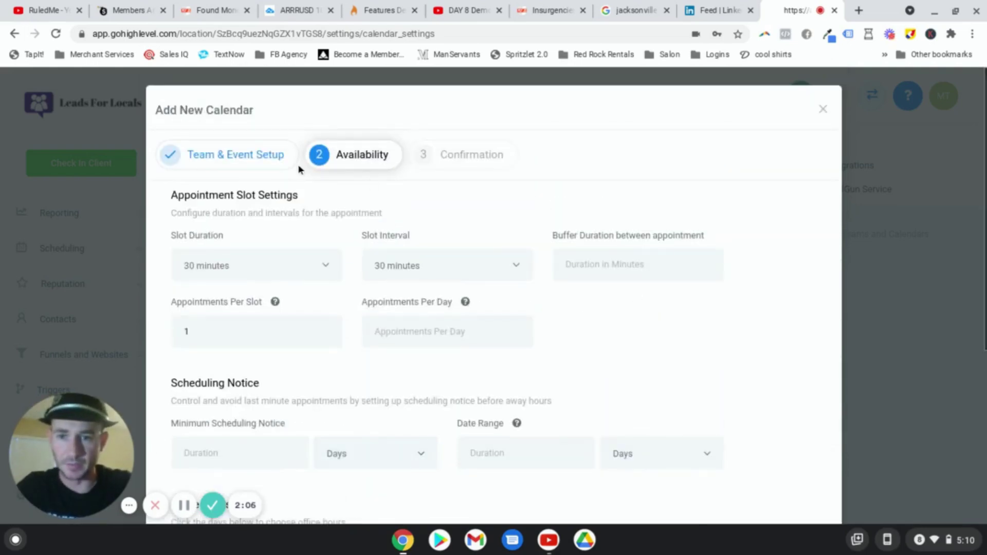
scroll(304, 213, "down", 1)
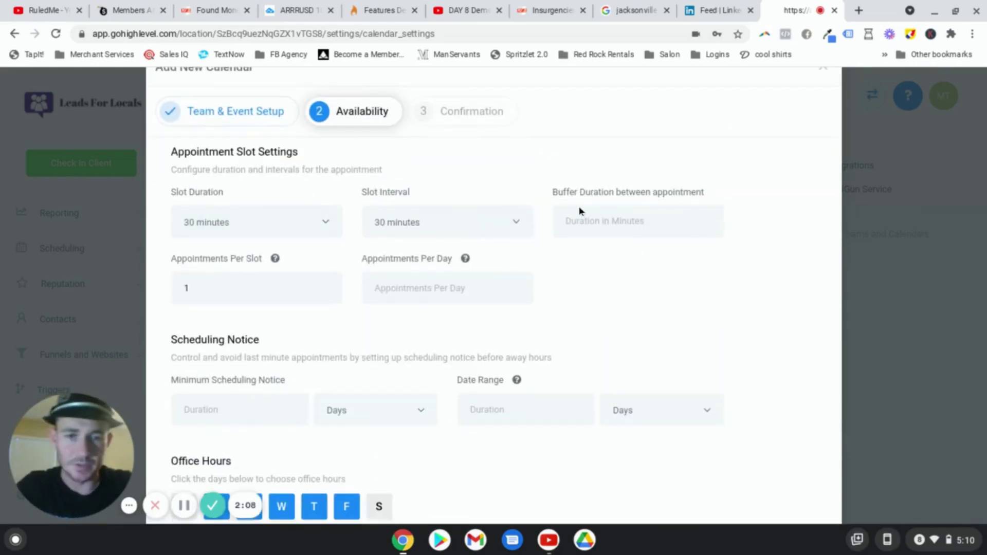
left_click(278, 223)
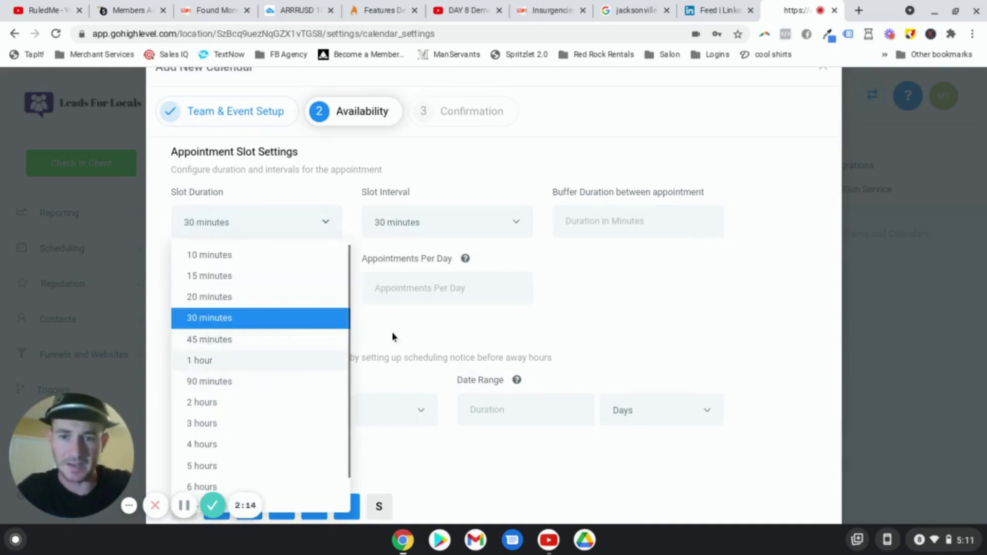
left_click(486, 179)
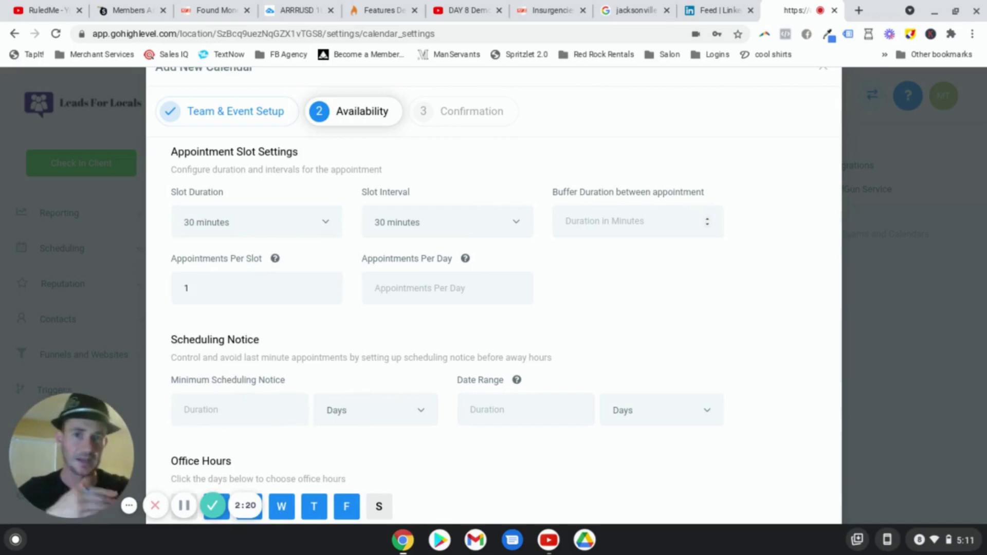
left_click(641, 219)
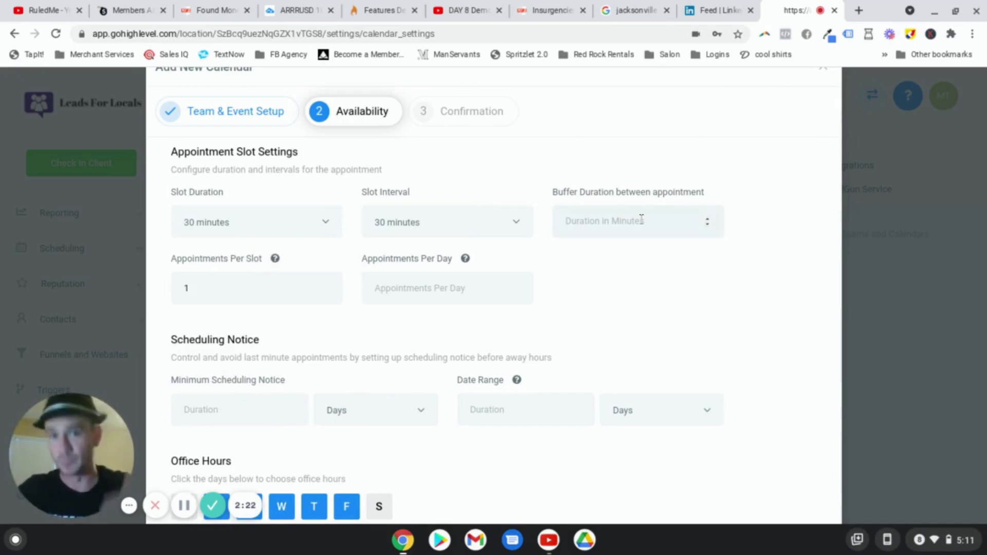
type("30")
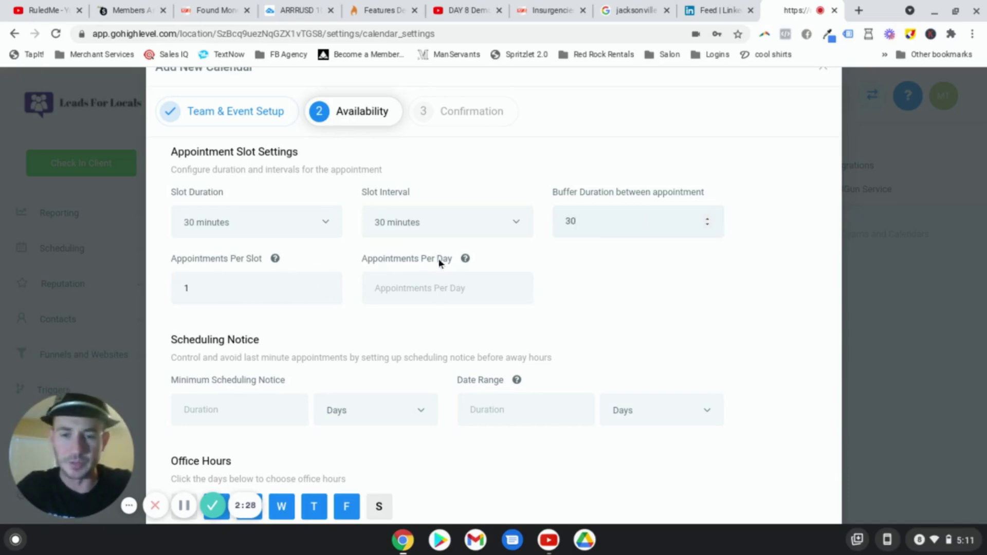
Step: Allow 8 appointments per day, require 1 hour minimum notice, and set a 5-day date range
type("8")
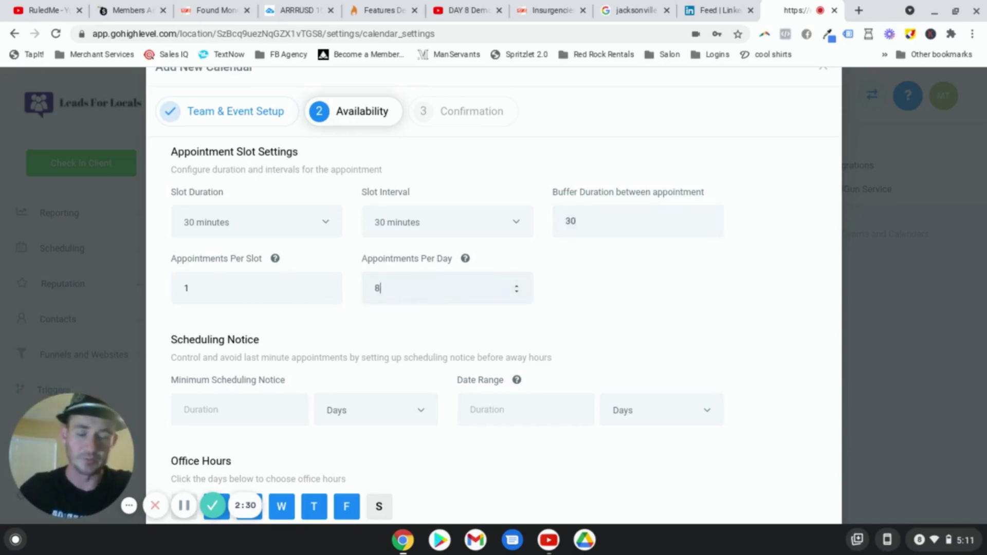
scroll(614, 274, "down", 3)
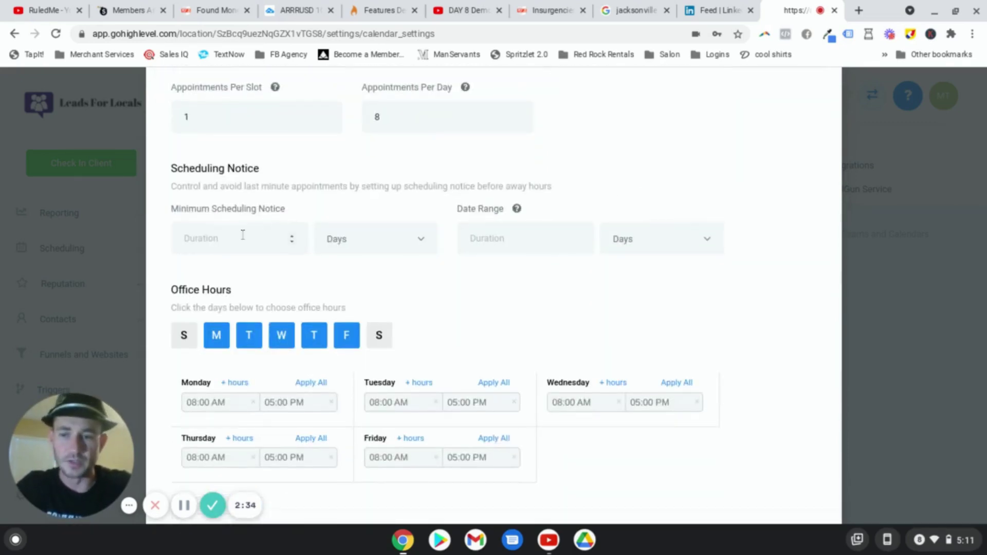
left_click(245, 236)
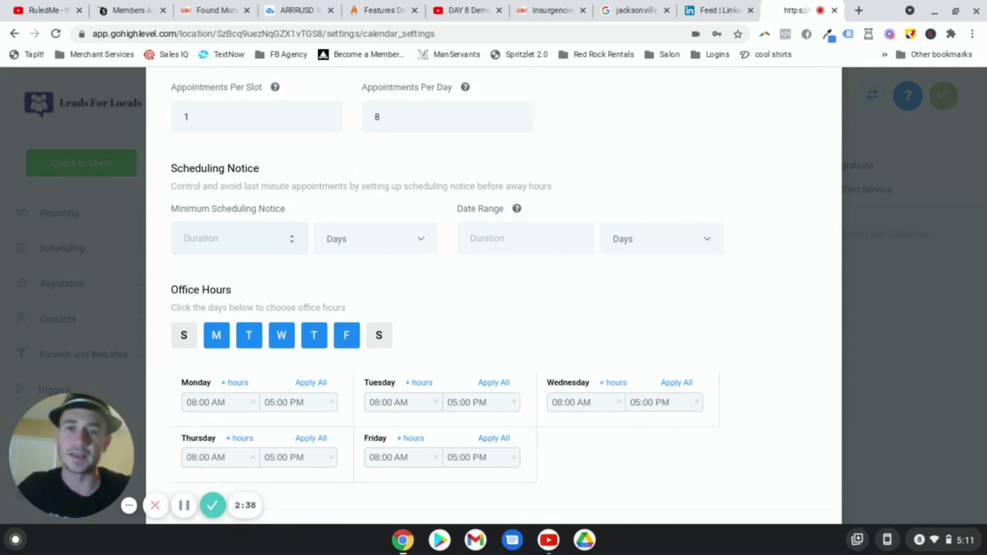
type("1")
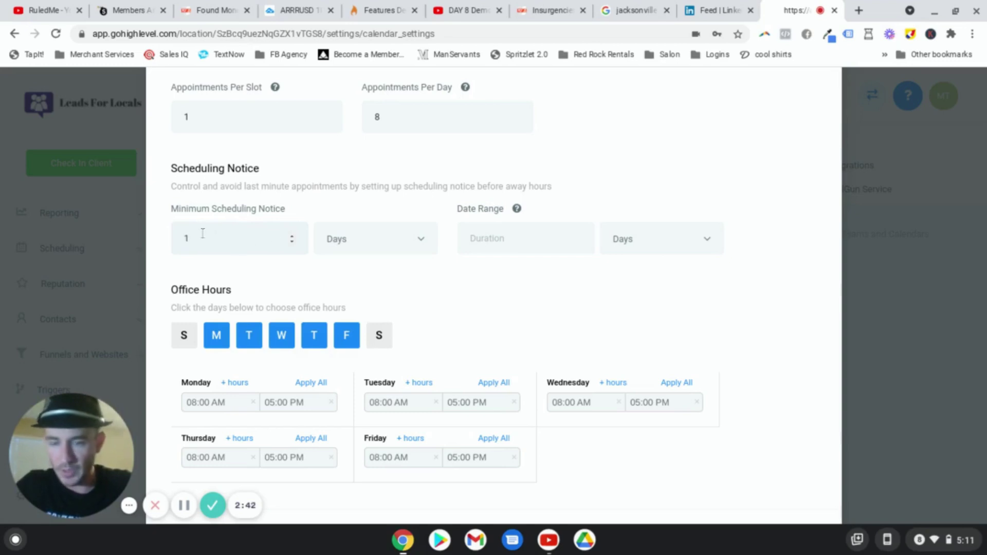
left_click(377, 251)
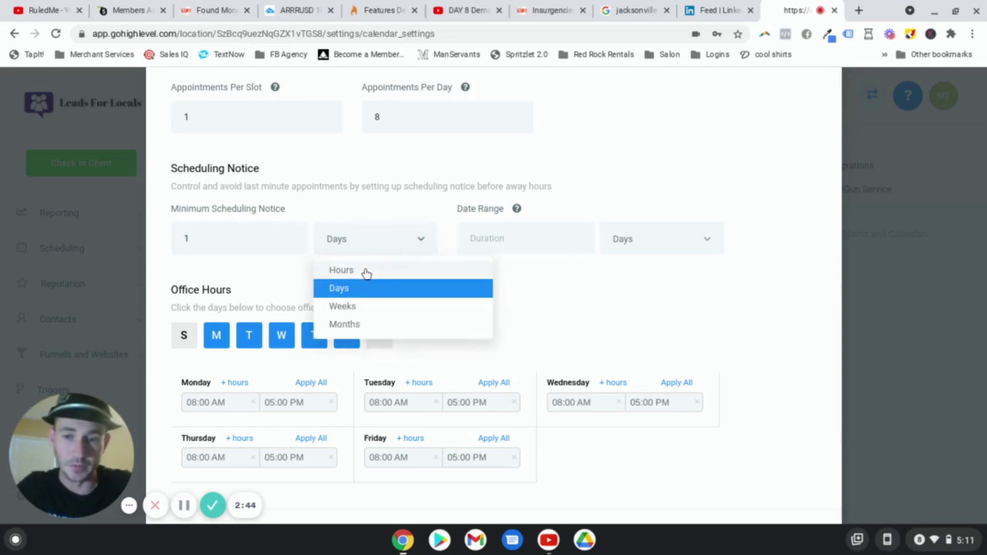
left_click(366, 269)
left_click(520, 239)
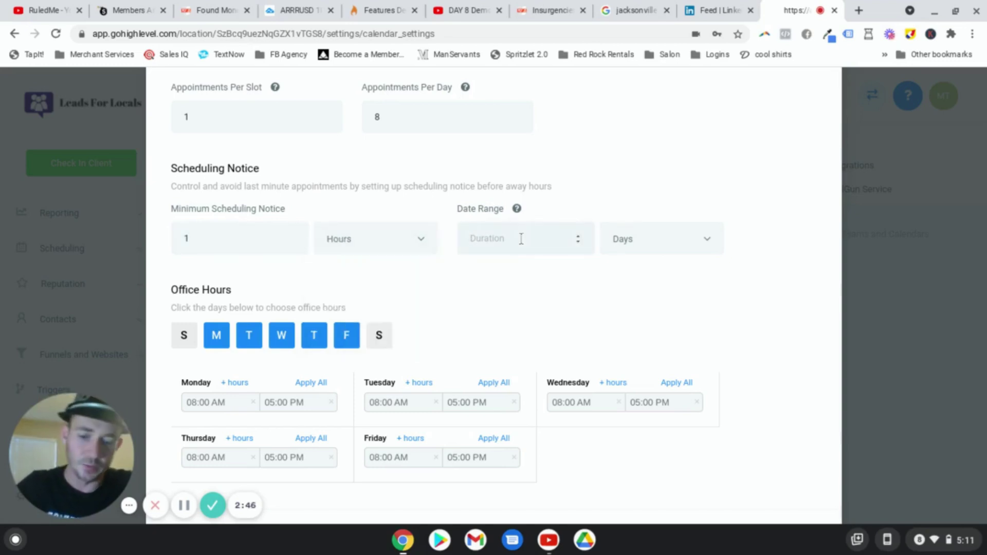
type("5")
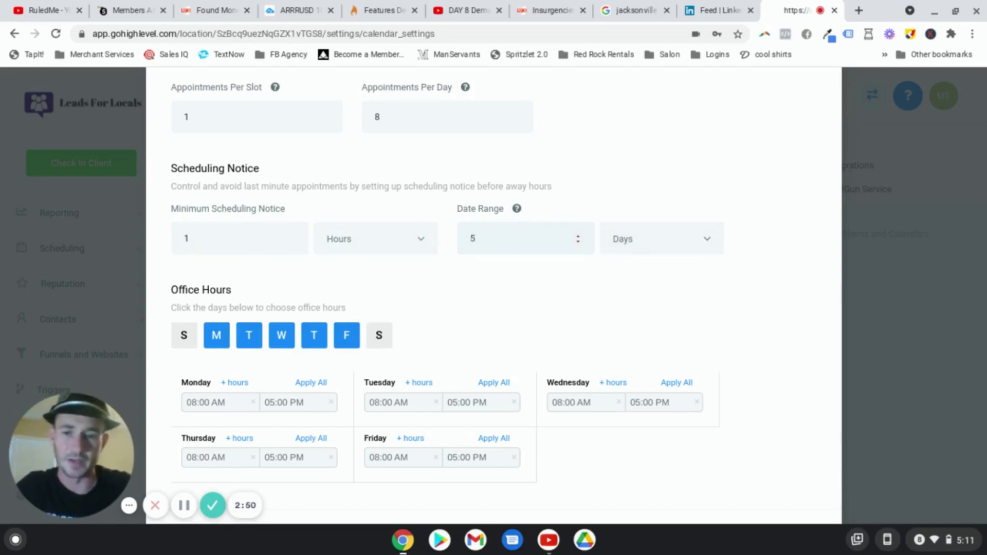
Step: Add Saturday to the office hours and save the availability
scroll(453, 281, "down", 1)
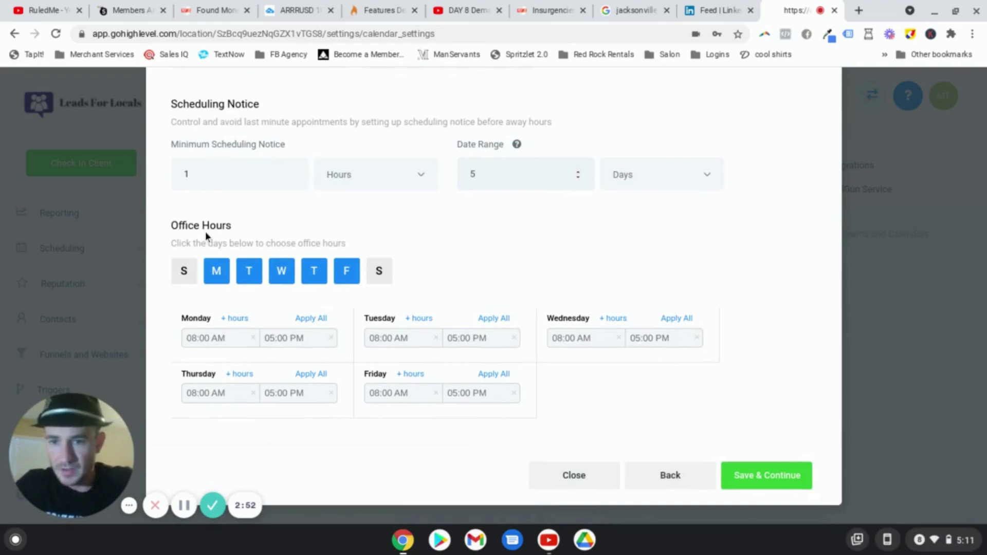
left_click(379, 271)
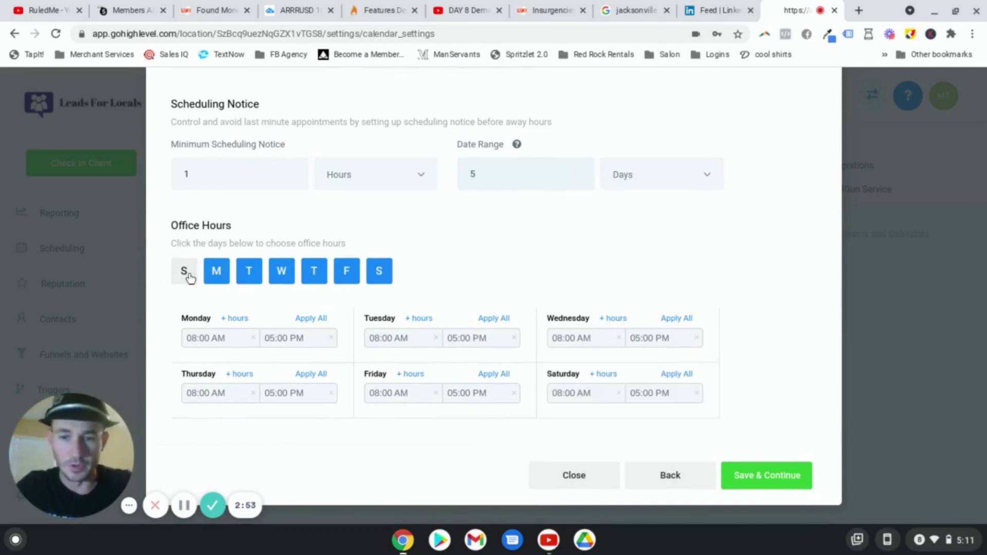
left_click(186, 272)
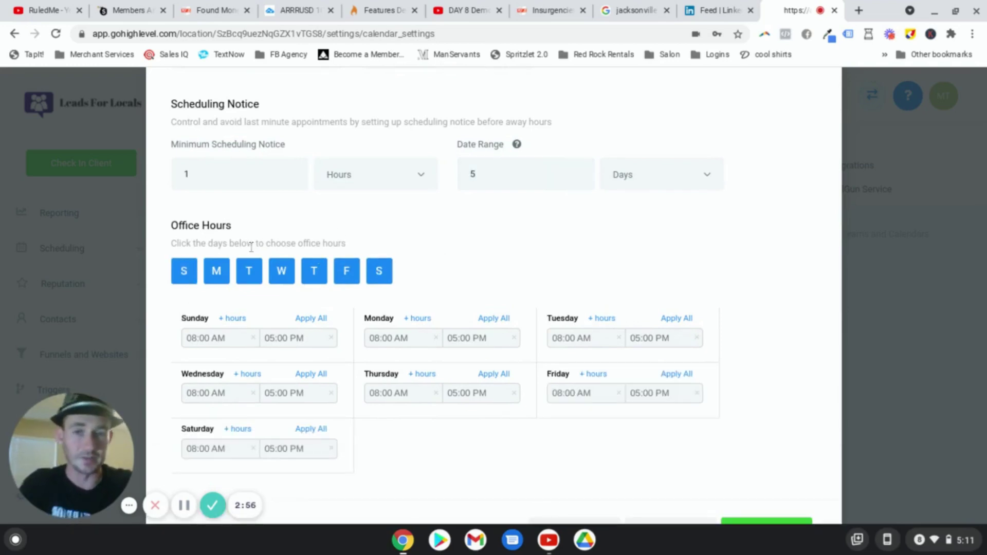
left_click(185, 272)
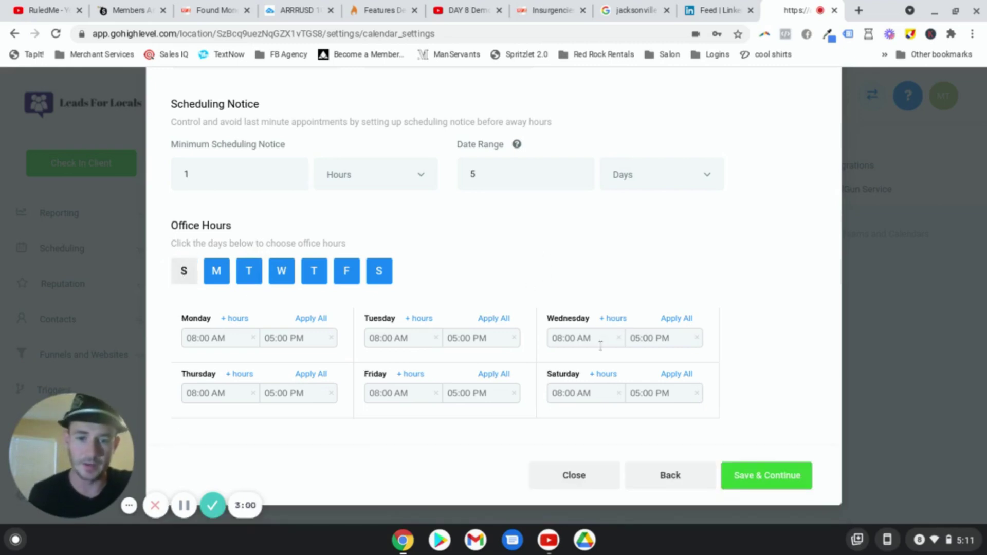
left_click(781, 482)
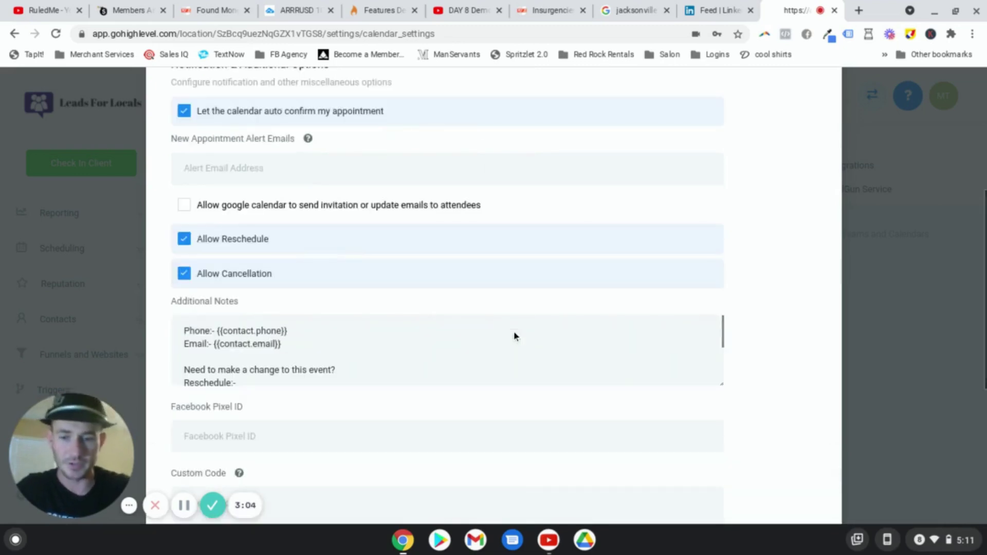
Step: Attach the Annuity Consultation Booking Form and enter the new-appointment alert email address
scroll(467, 307, "up", 5)
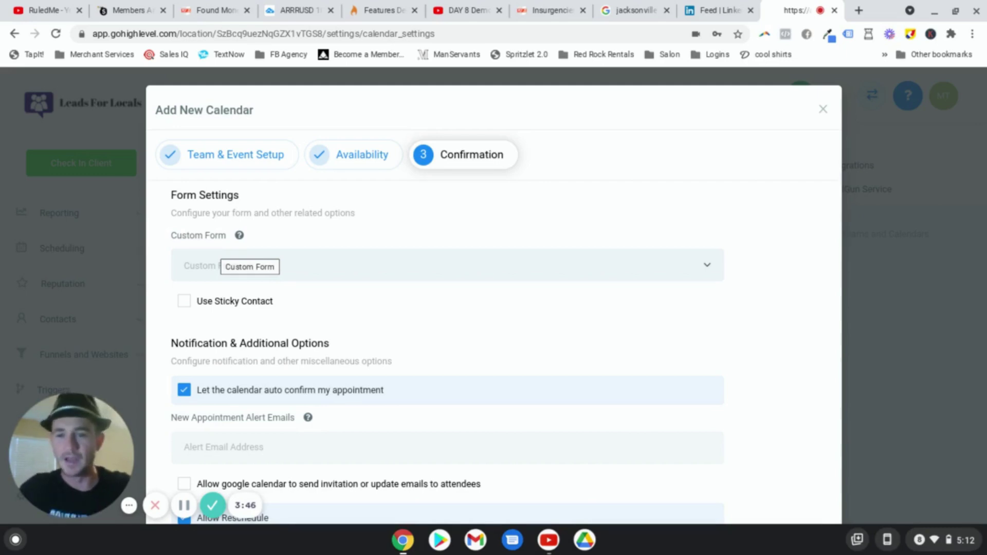
left_click(297, 271)
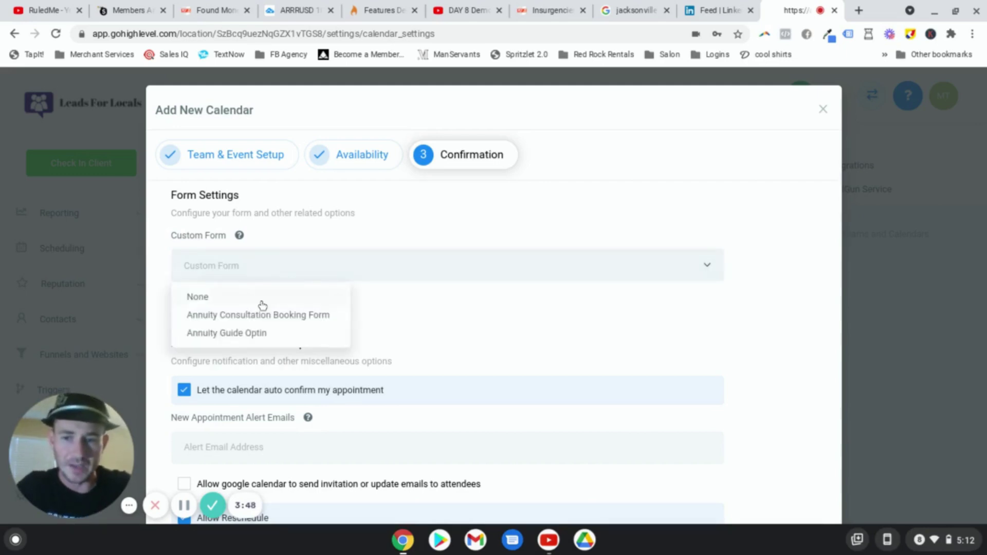
left_click(298, 315)
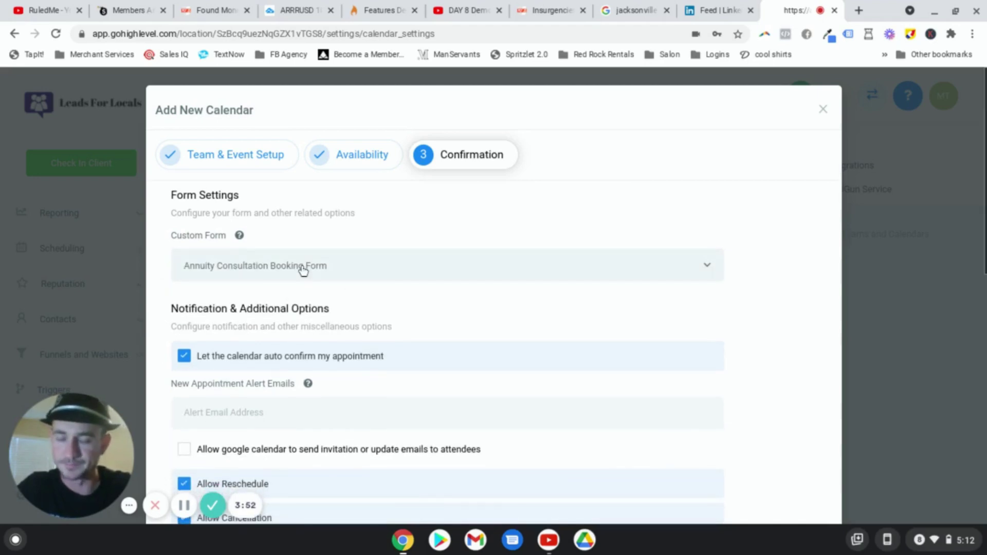
scroll(387, 288, "down", 3)
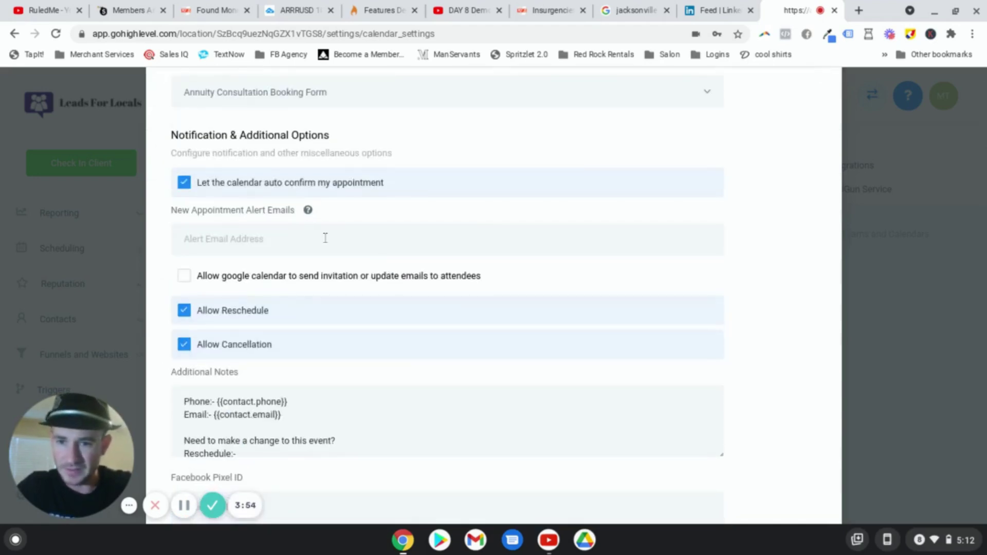
left_click(265, 237)
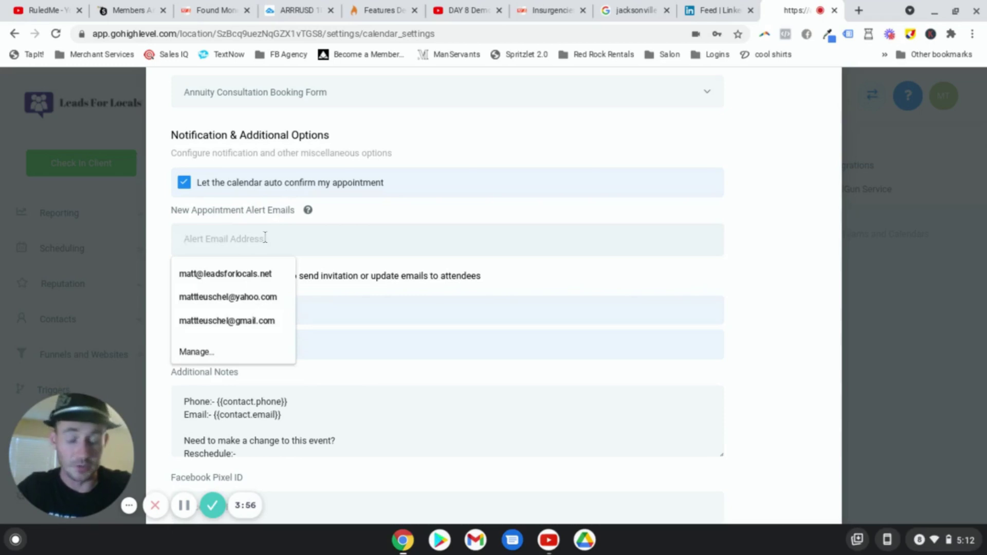
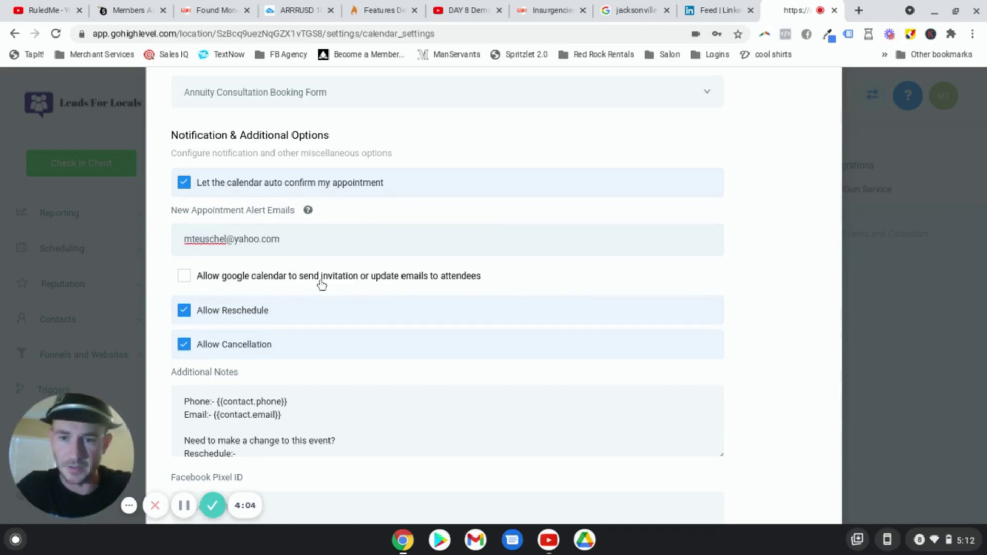
Step: Let Google calendar send invitations, choose Form Submit Redirect URL, and complete the calendar
left_click(183, 280)
left_click(183, 281)
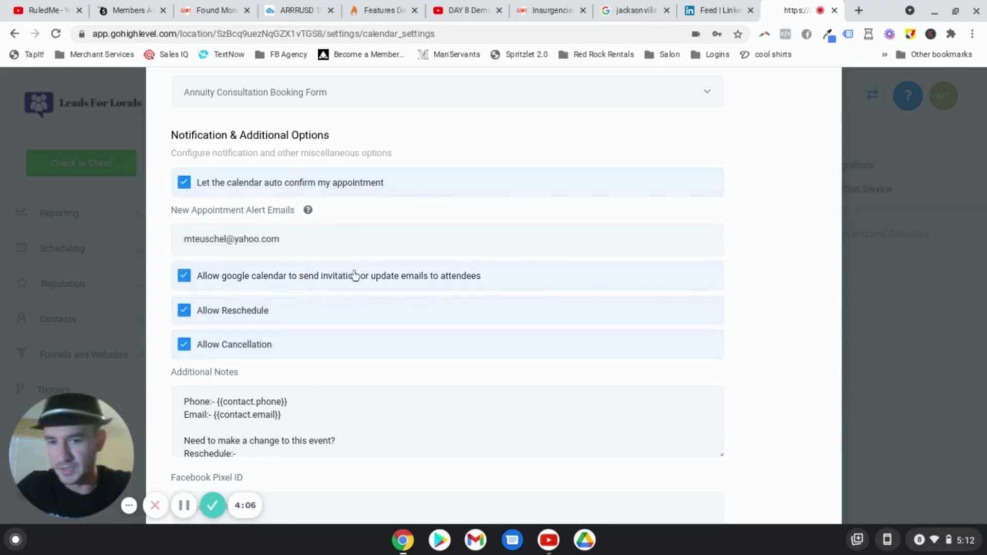
scroll(287, 288, "down", 2)
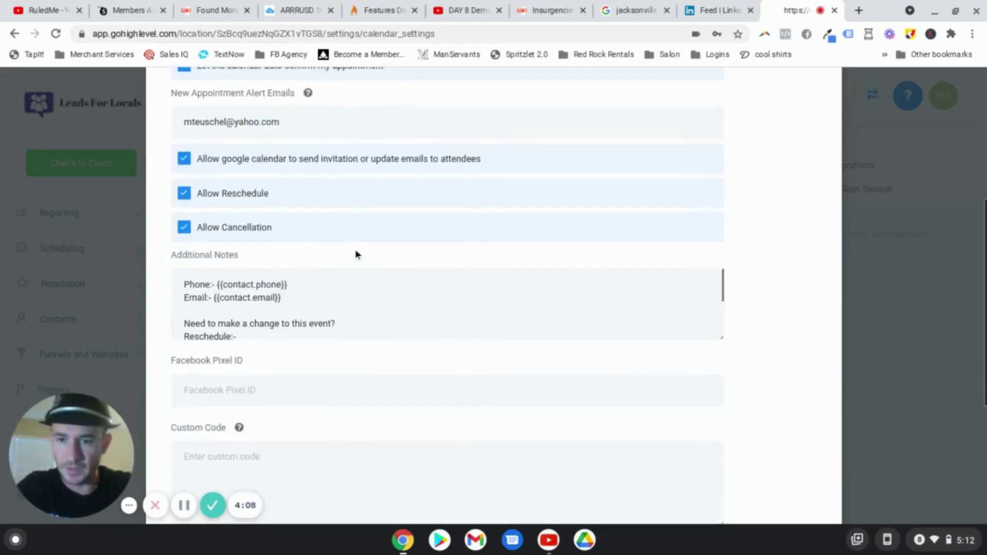
scroll(282, 242, "down", 2)
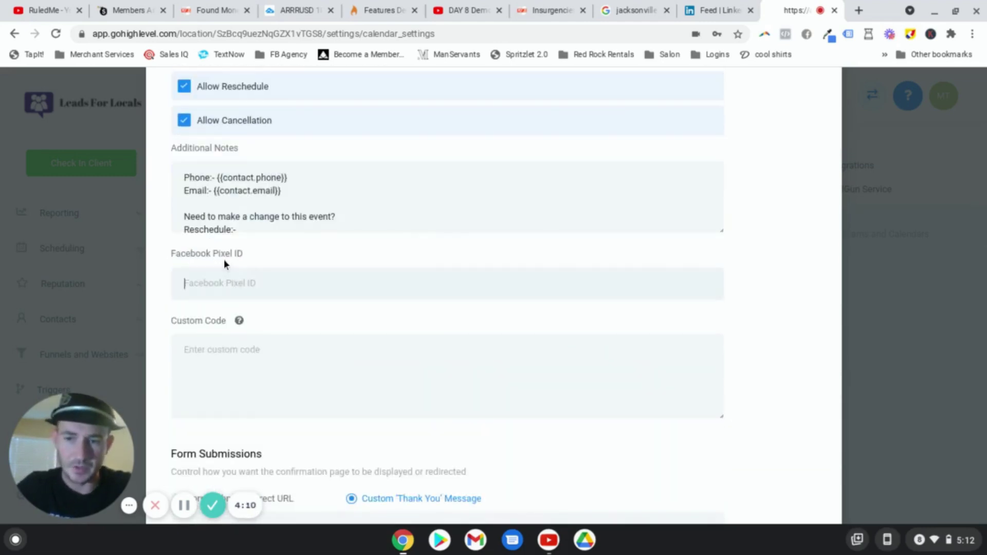
left_click(261, 362)
scroll(261, 363, "down", 3)
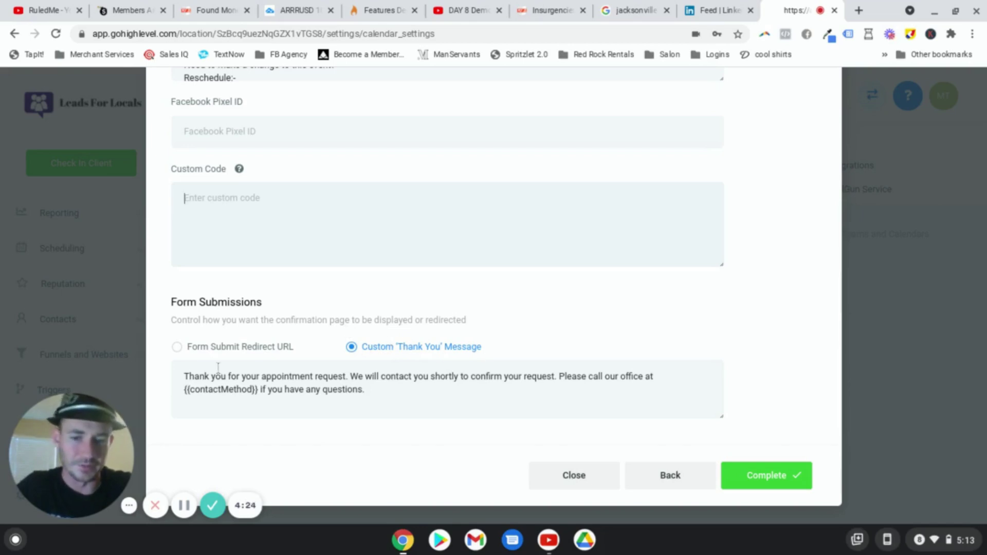
left_click(174, 355)
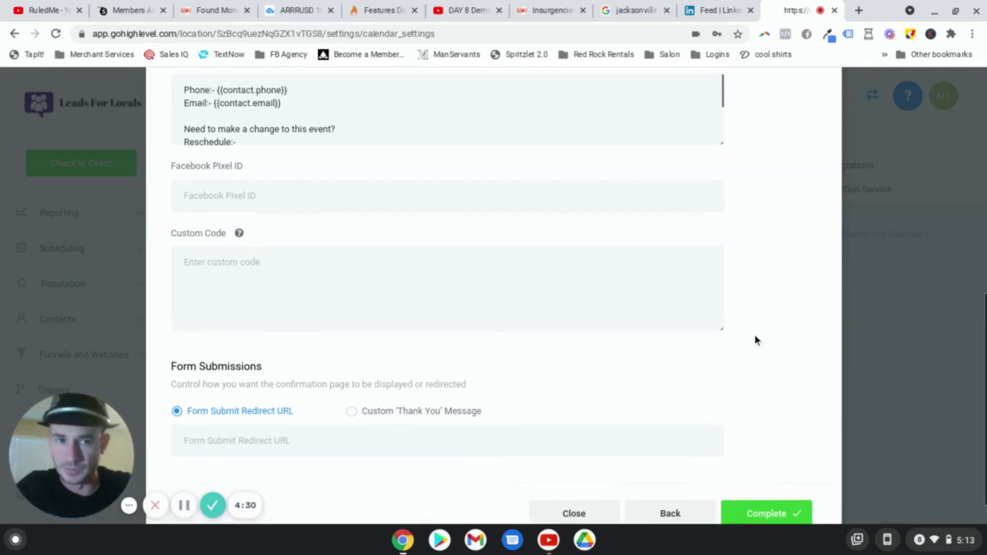
left_click(780, 480)
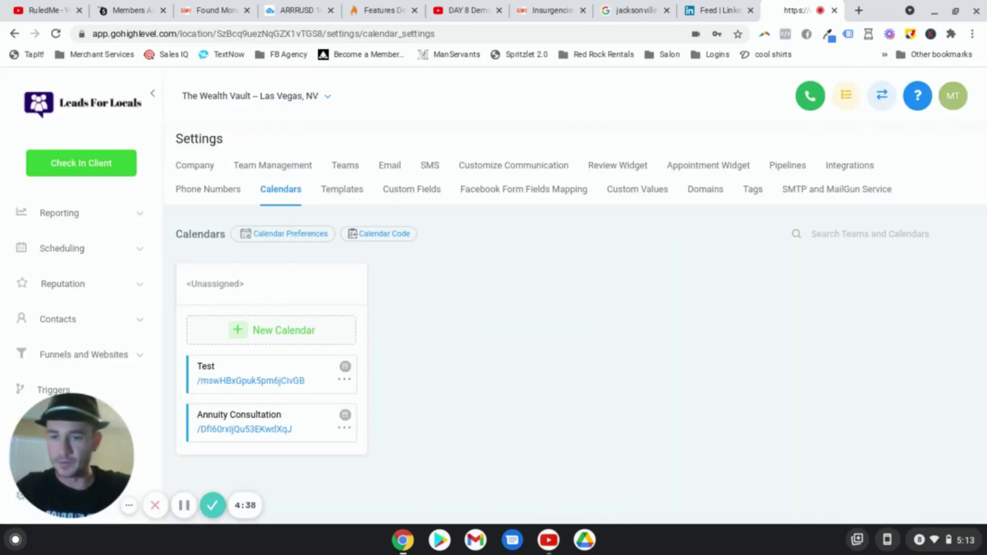
left_click(86, 355)
Step: Create a funnel from the Agency 'Book with Me' template, accepting its free-template terms
left_click_drag(105, 414, 288, 407)
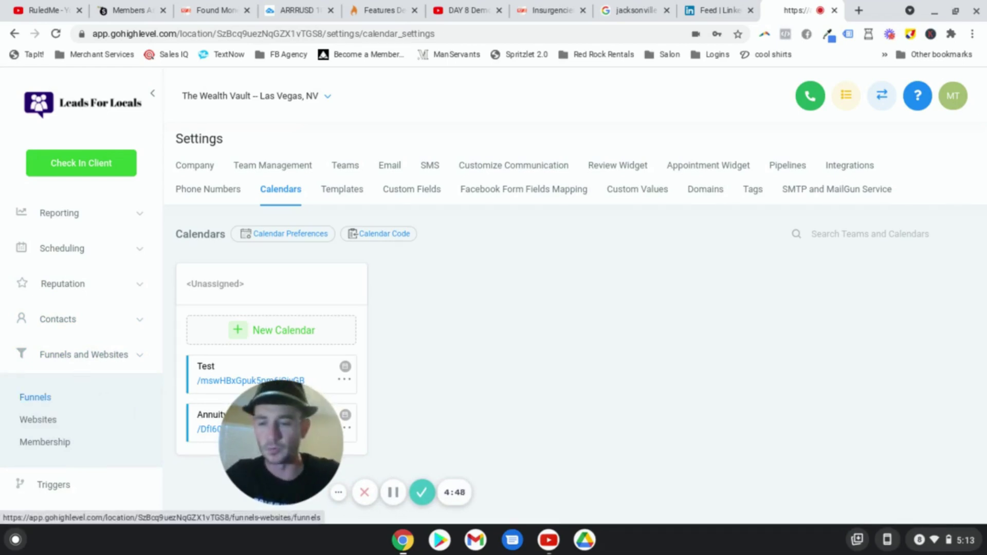
left_click(43, 399)
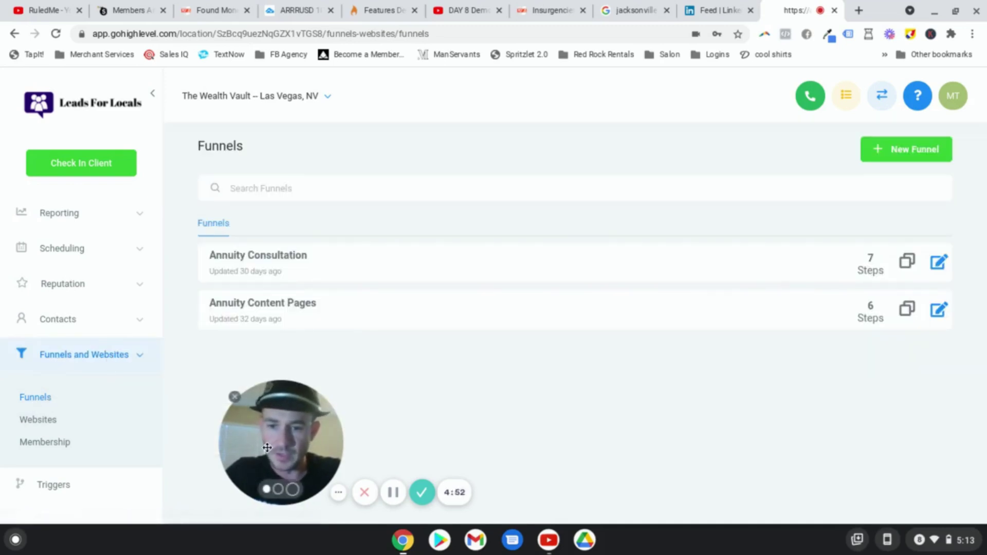
left_click_drag(266, 448, 77, 458)
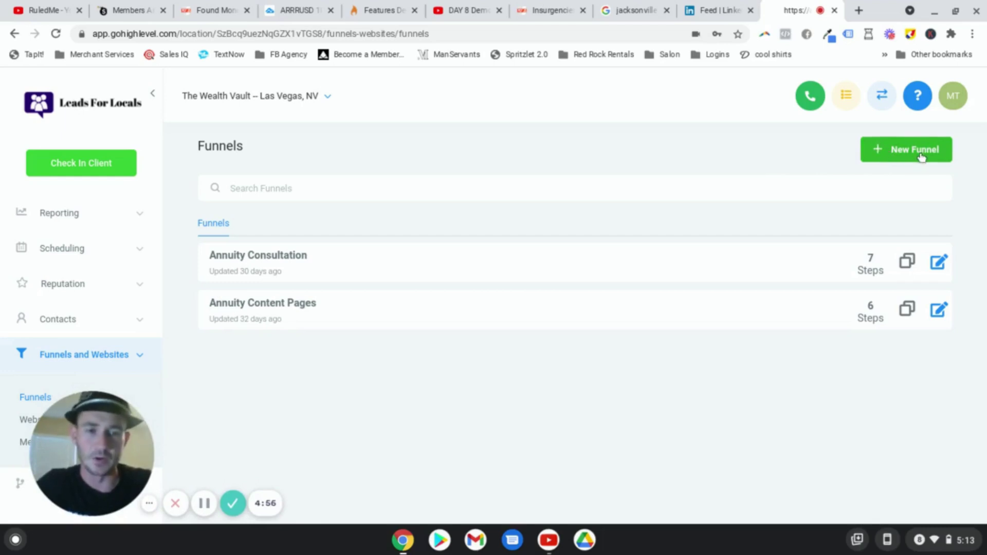
left_click(909, 157)
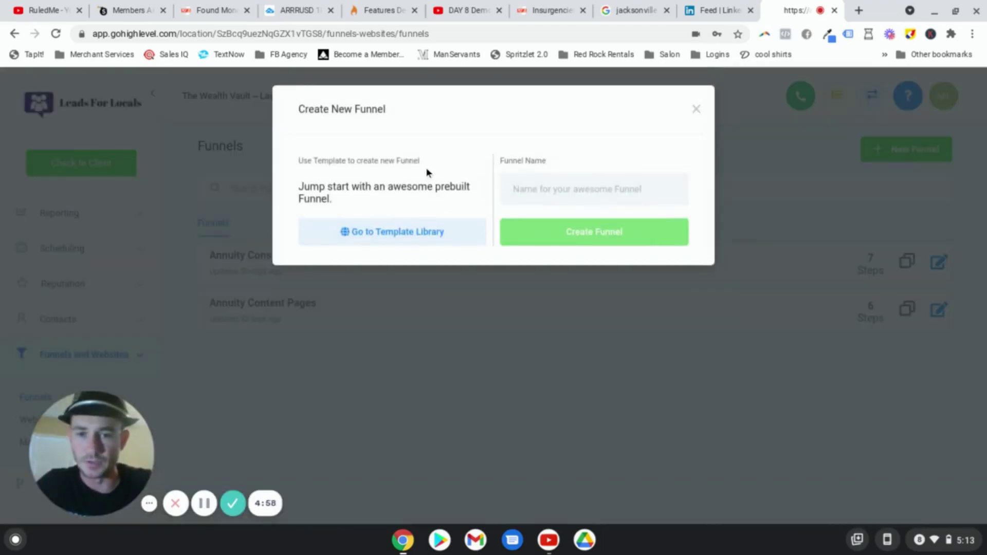
left_click(420, 234)
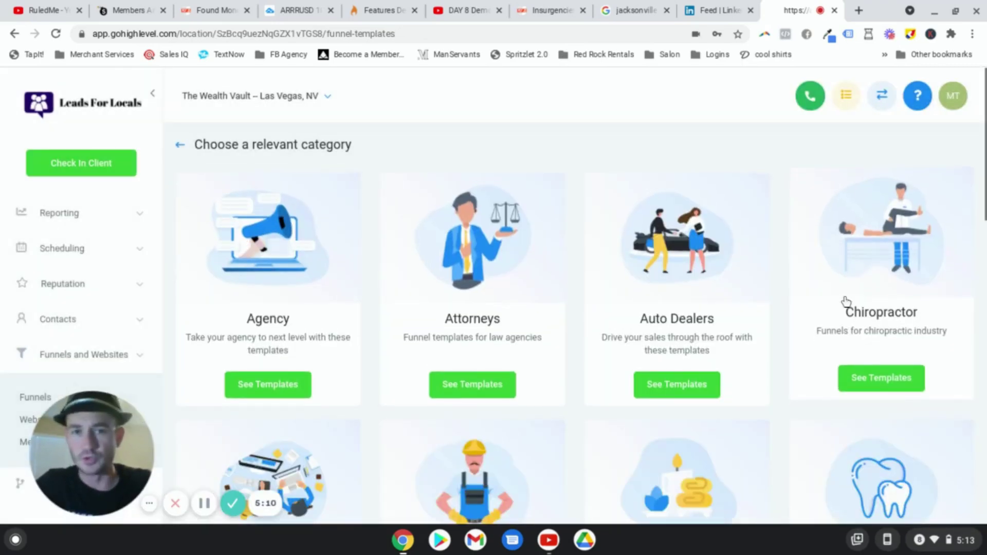
left_click(300, 227)
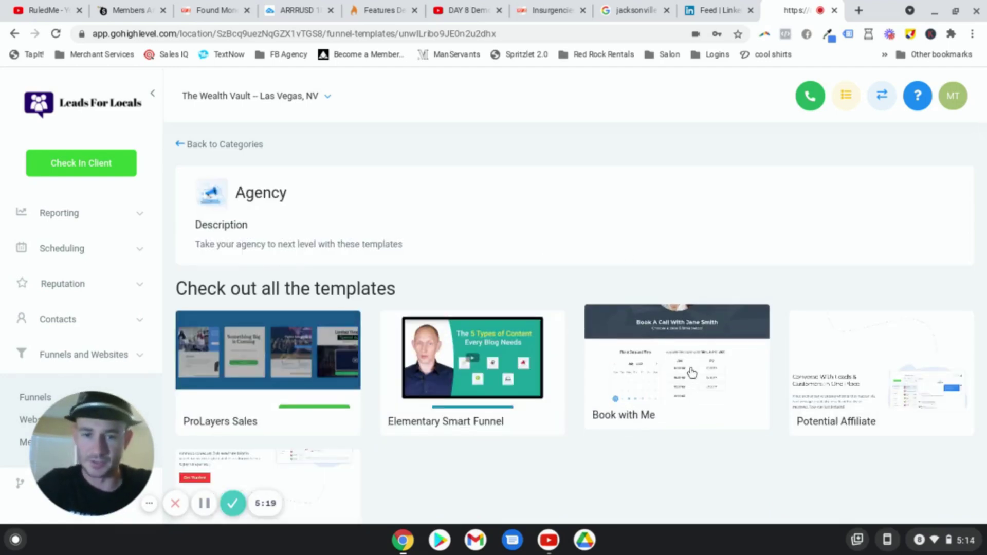
left_click(692, 373)
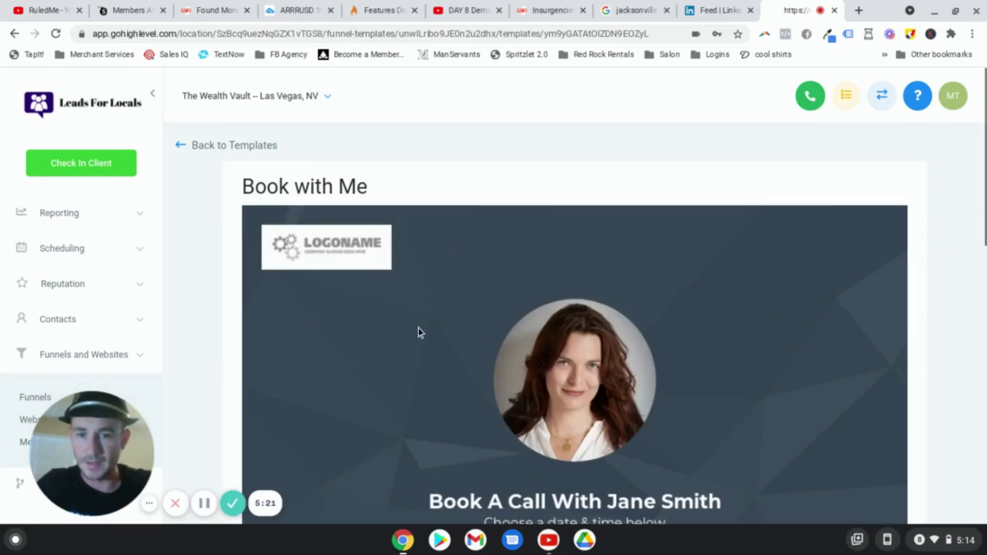
scroll(604, 352, "down", 10)
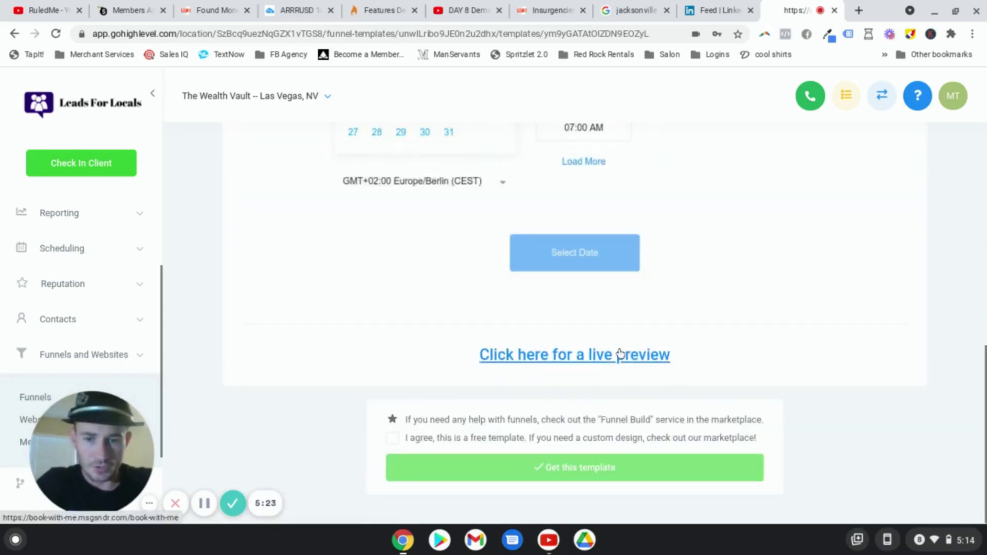
left_click(392, 437)
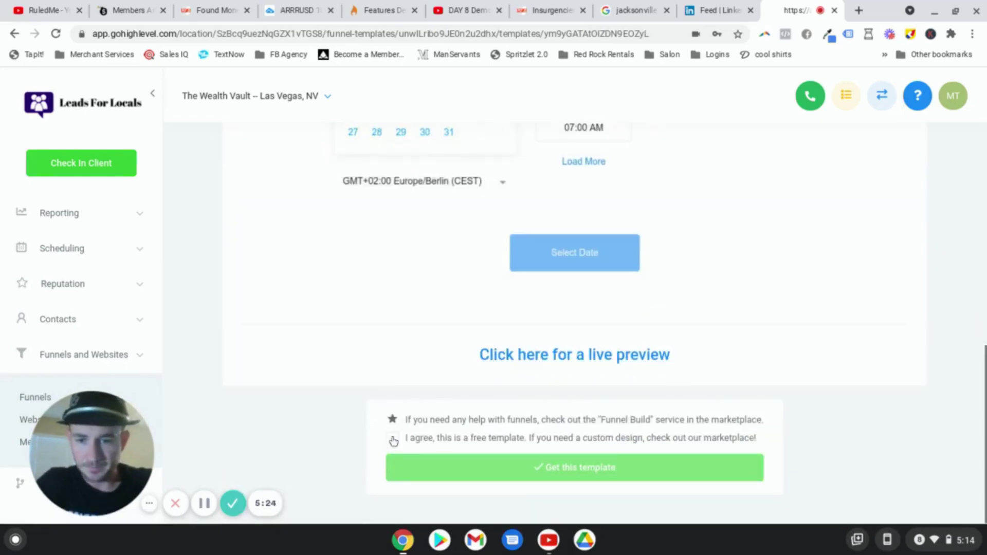
left_click(545, 458)
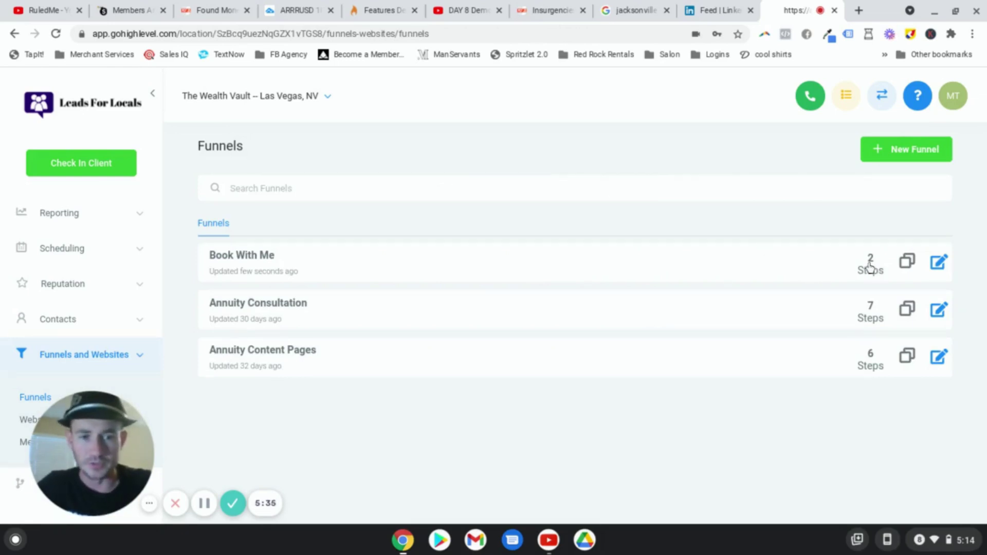
Step: Clone the Book With Me Page step within the funnel and move the clone to the top
left_click(938, 263)
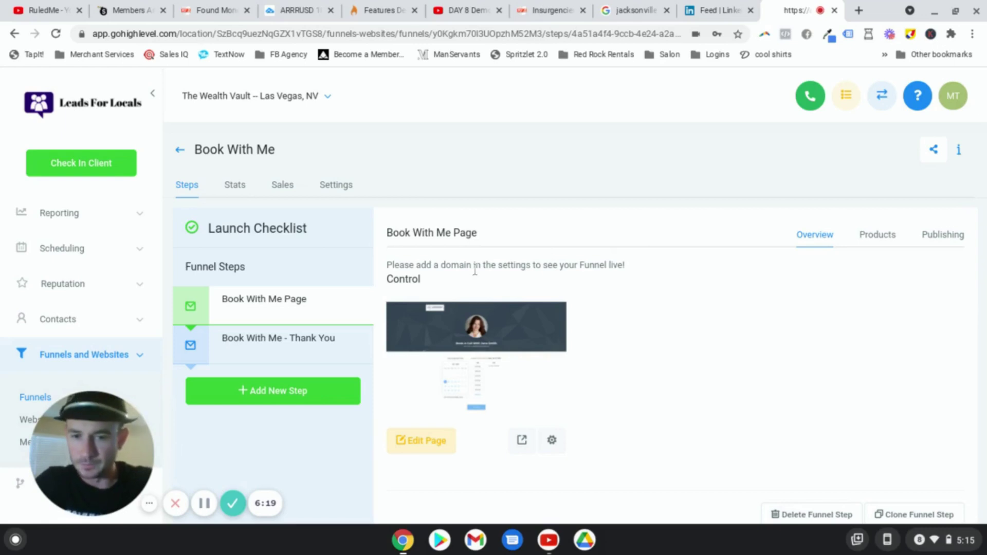
scroll(848, 313, "down", 1)
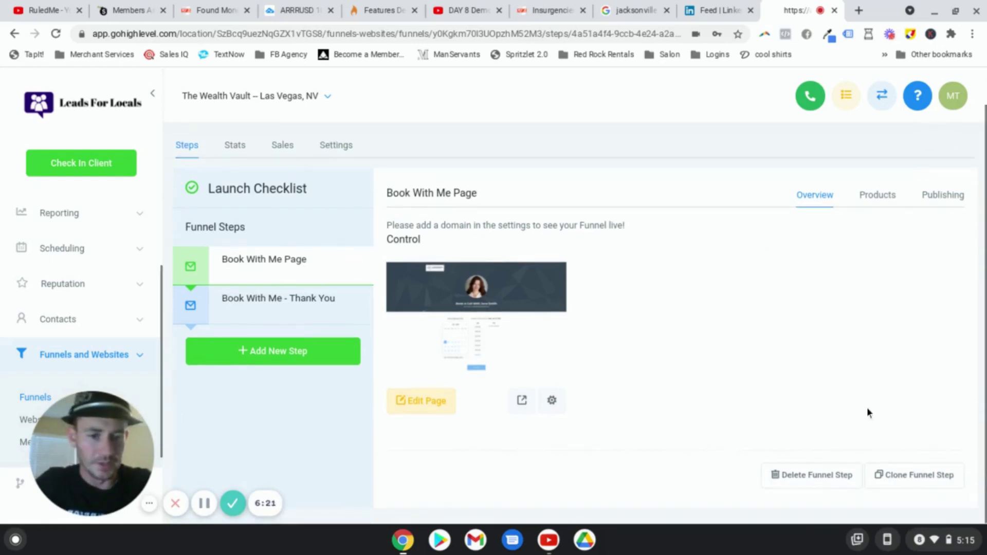
left_click(911, 476)
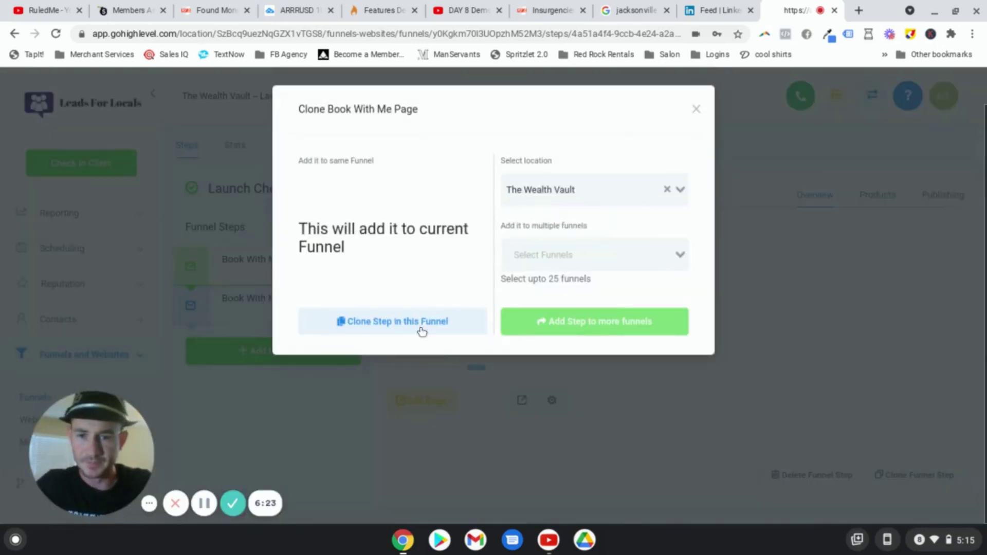
left_click(420, 327)
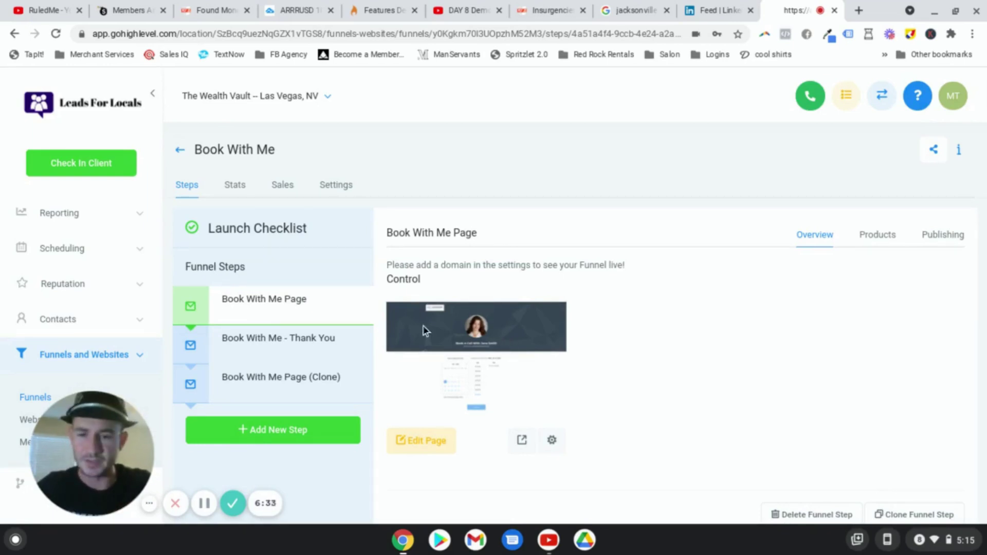
left_click_drag(190, 391, 196, 377)
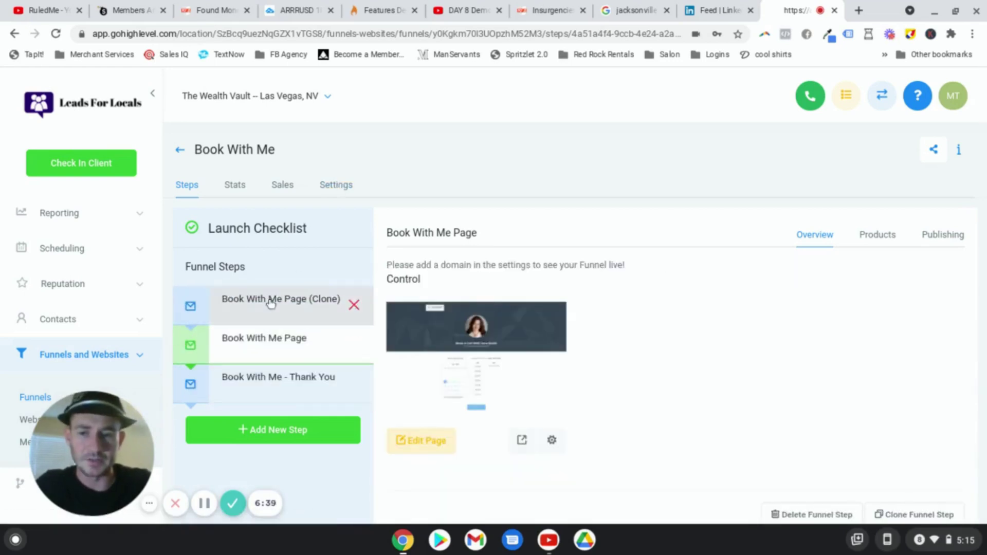
left_click(268, 300)
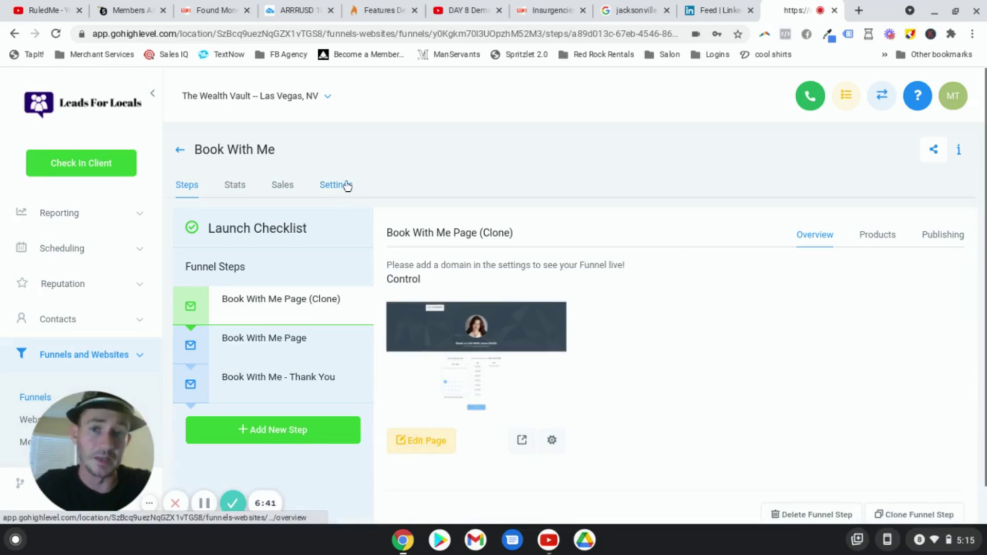
Step: Assign the domain annuity.insuranceprotectionservice.com to the Book With Me funnel and save
left_click(350, 189)
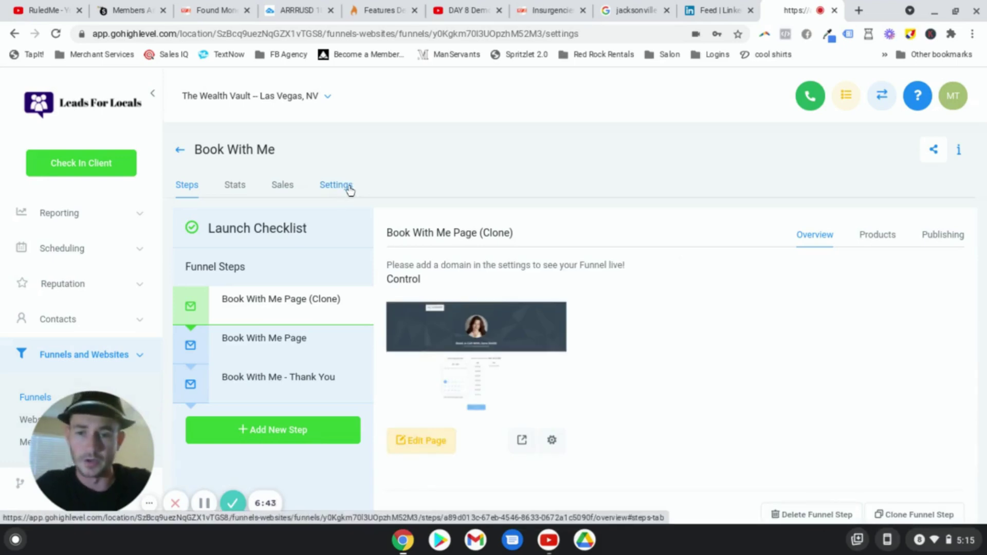
left_click(665, 271)
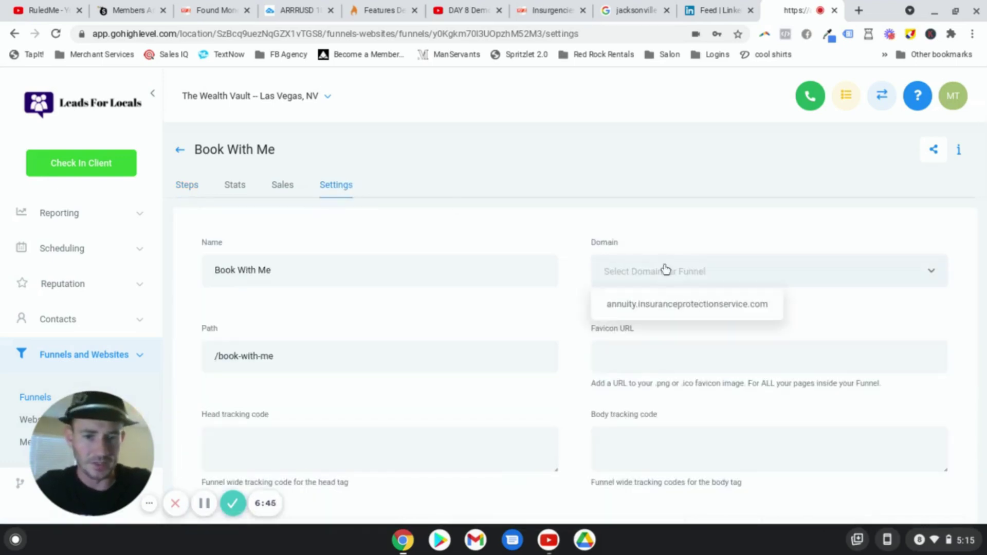
left_click(675, 305)
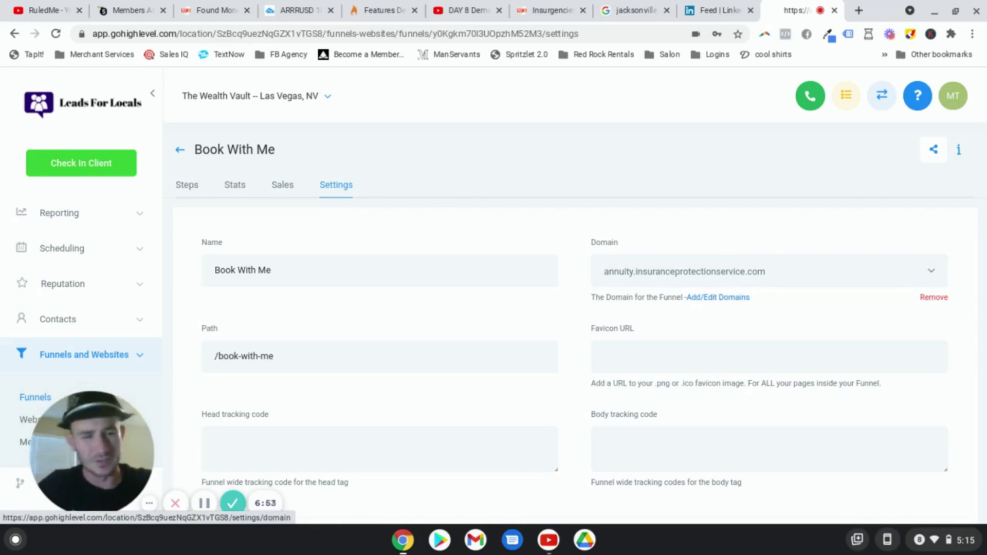
scroll(541, 302, "down", 3)
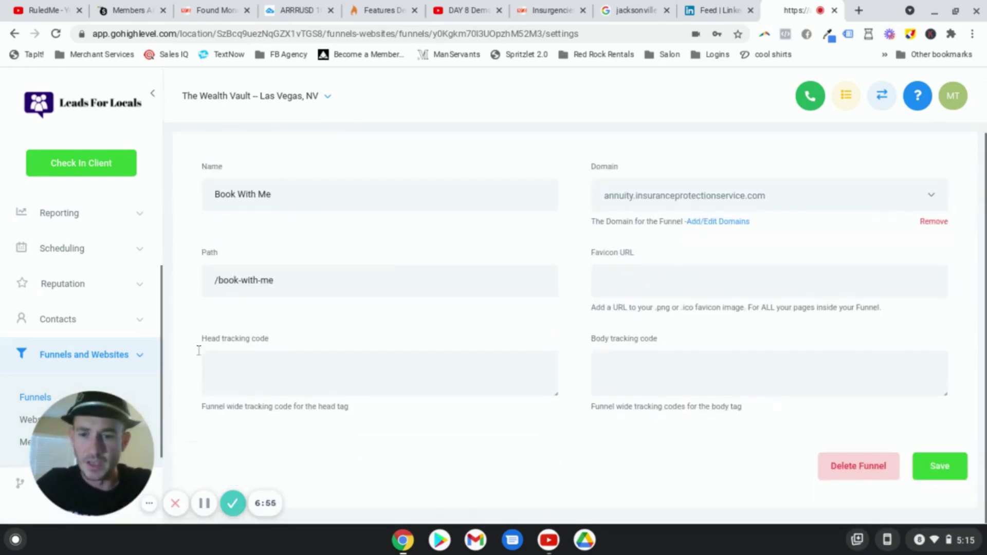
left_click(246, 359)
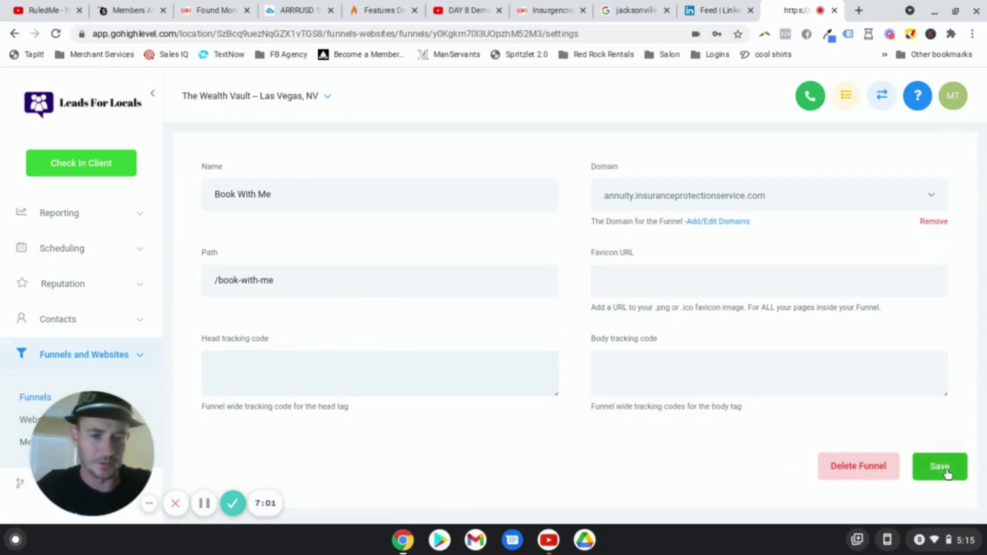
left_click(934, 469)
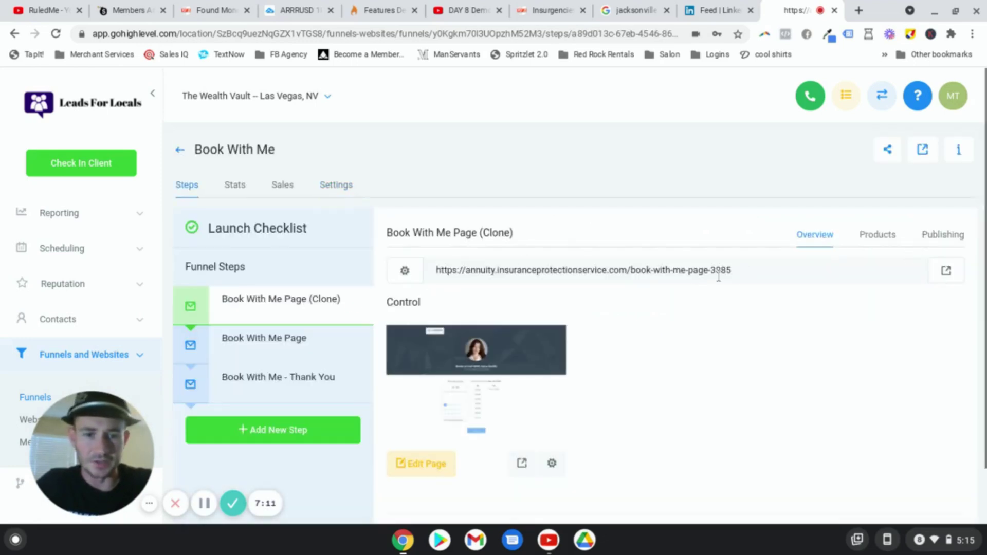
Step: Rename the cloned step to 'Videl Sales Page' with the path /videosalespage
left_click(944, 235)
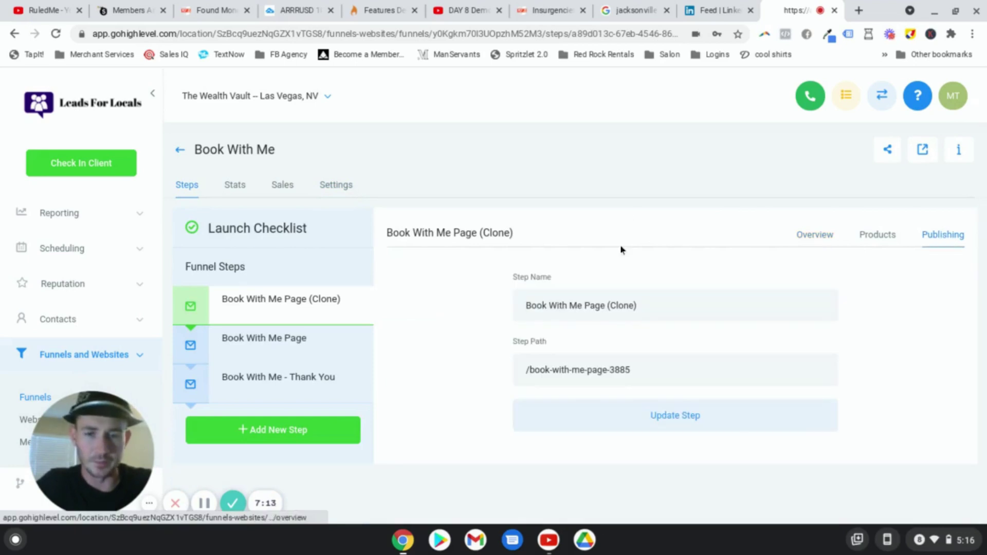
triple_click(649, 308)
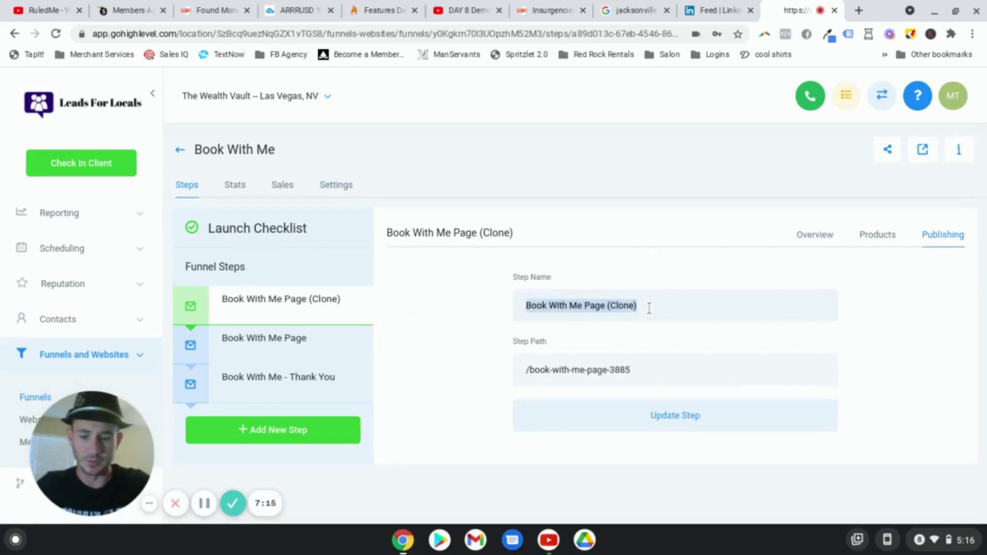
type("Videl Sales Page")
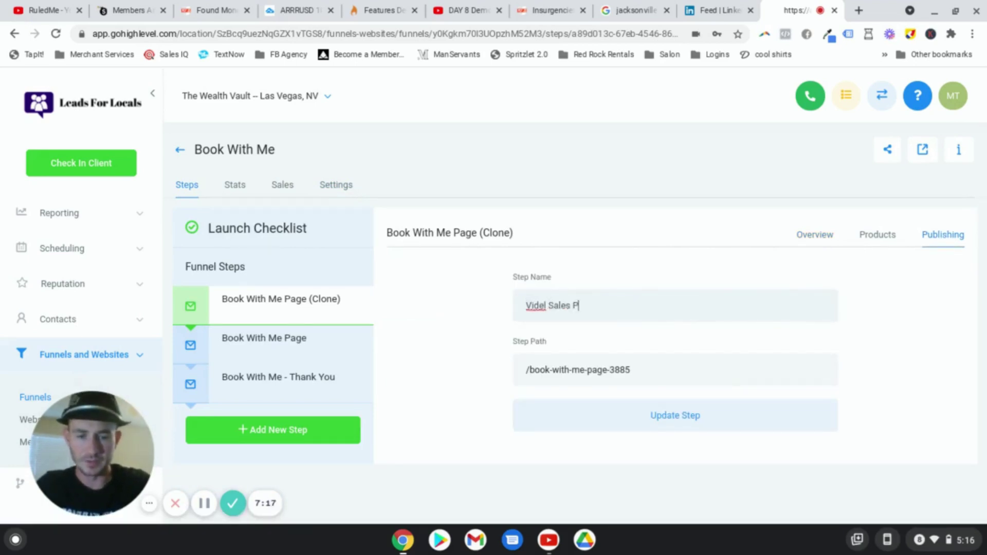
triple_click(685, 365)
type("video sales page")
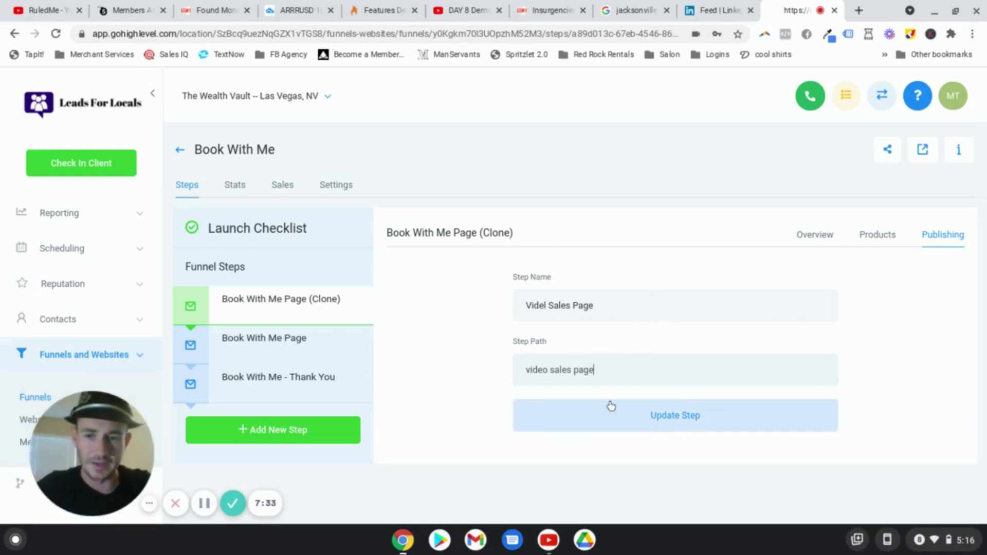
left_click(695, 419)
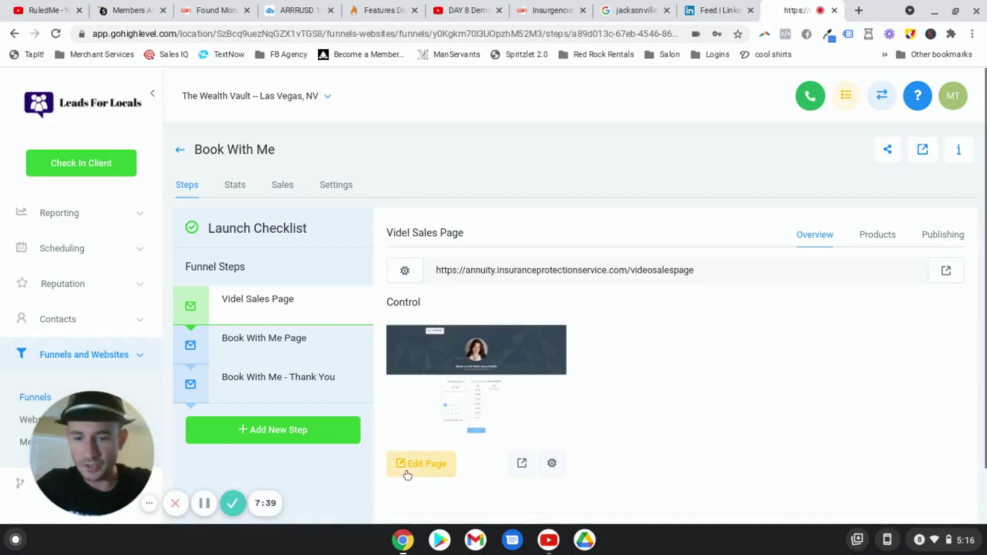
Step: Open the Videl Sales Page's Edit Page link in a new tab and switch to that tab
right_click(411, 464)
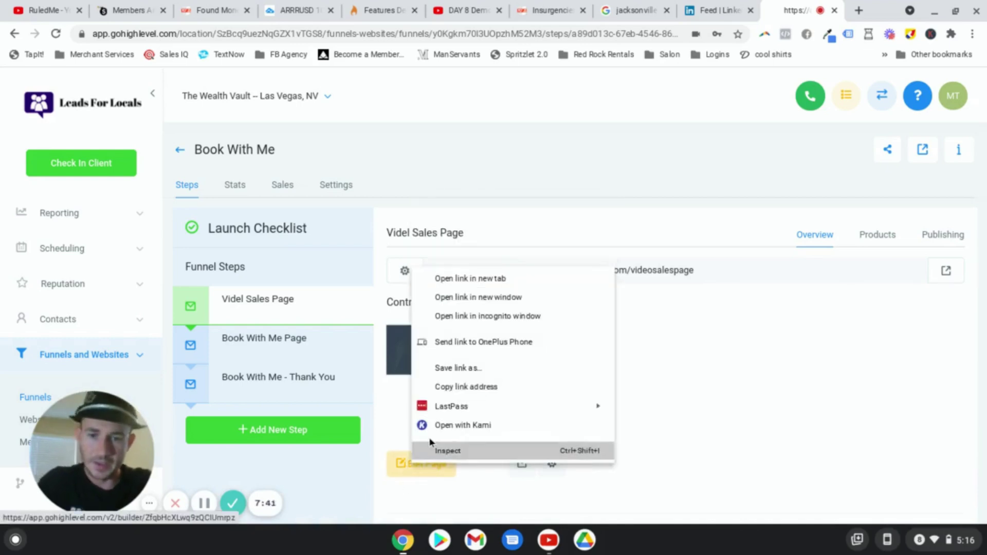
left_click(470, 279)
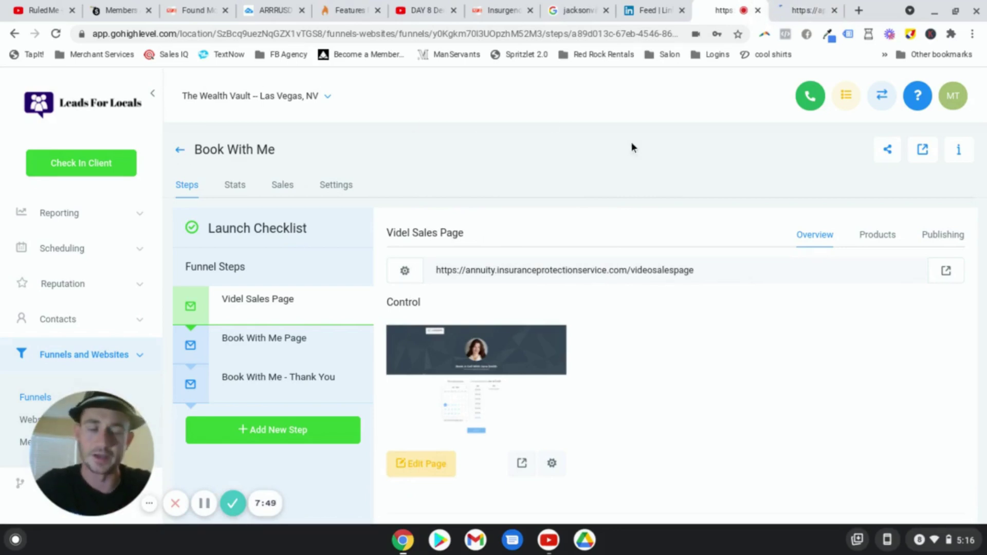
left_click(790, 10)
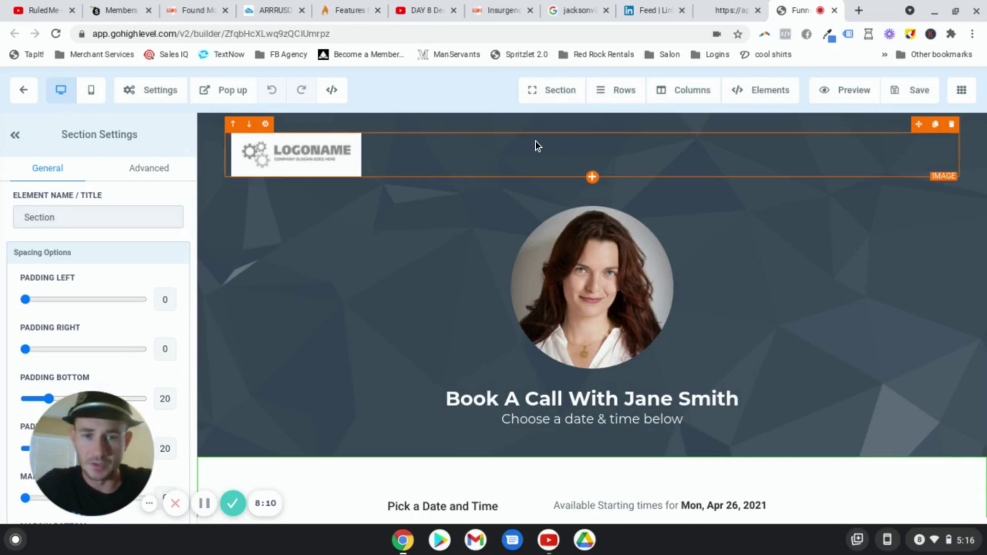
Step: Delete the circular headshot from the page header and bring up the element library
left_click(634, 266)
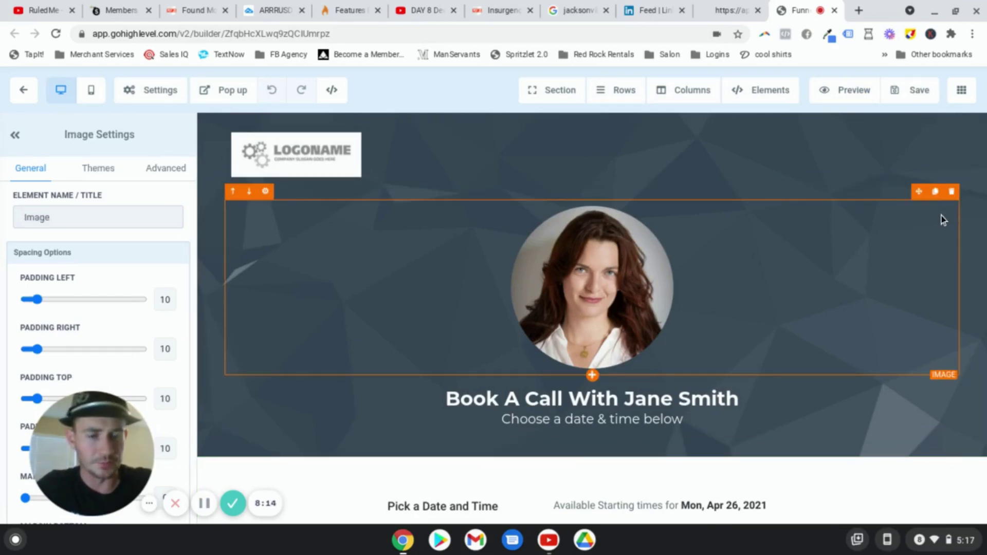
left_click(952, 191)
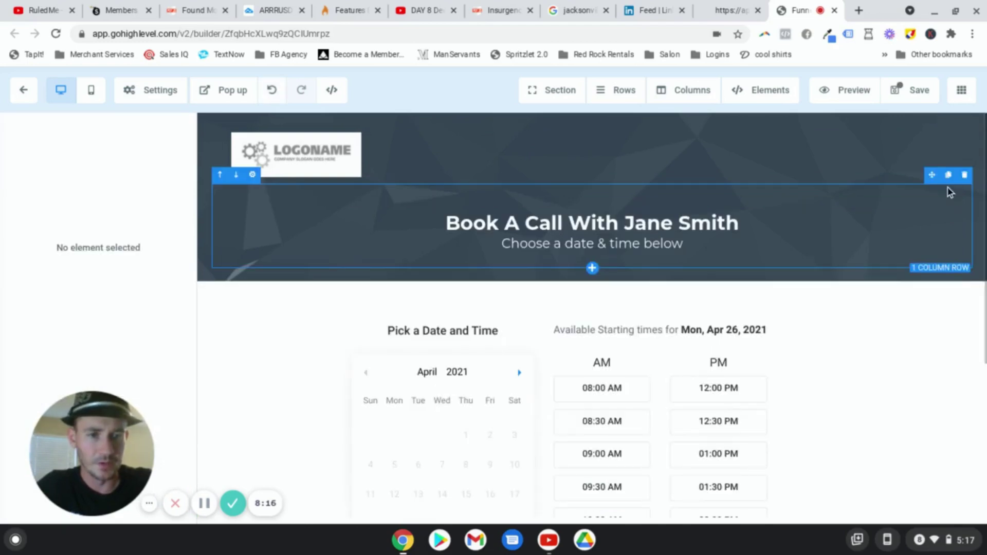
left_click(779, 94)
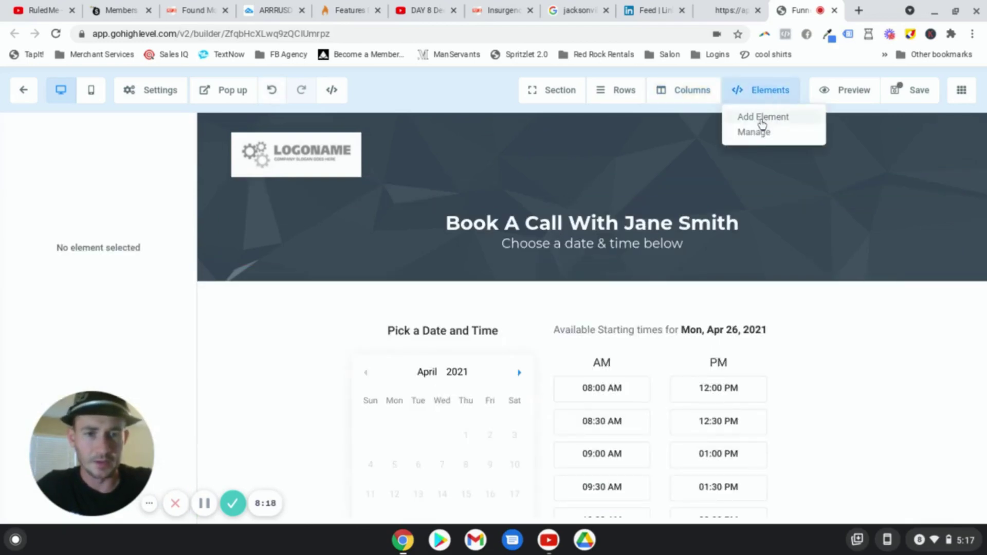
left_click(762, 119)
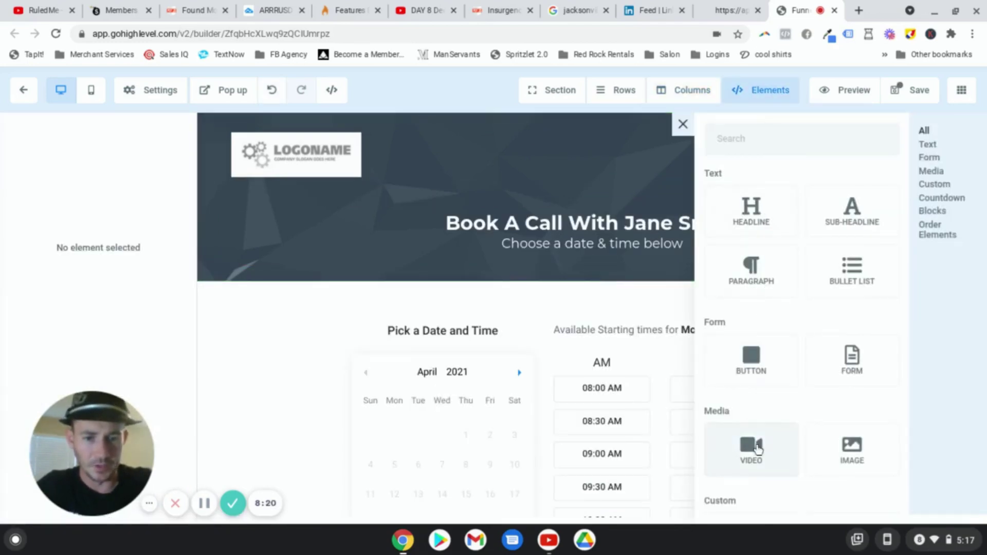
Step: Place a video element under the Book A Call heading and set it to 3/4 width
left_click_drag(758, 448, 601, 280)
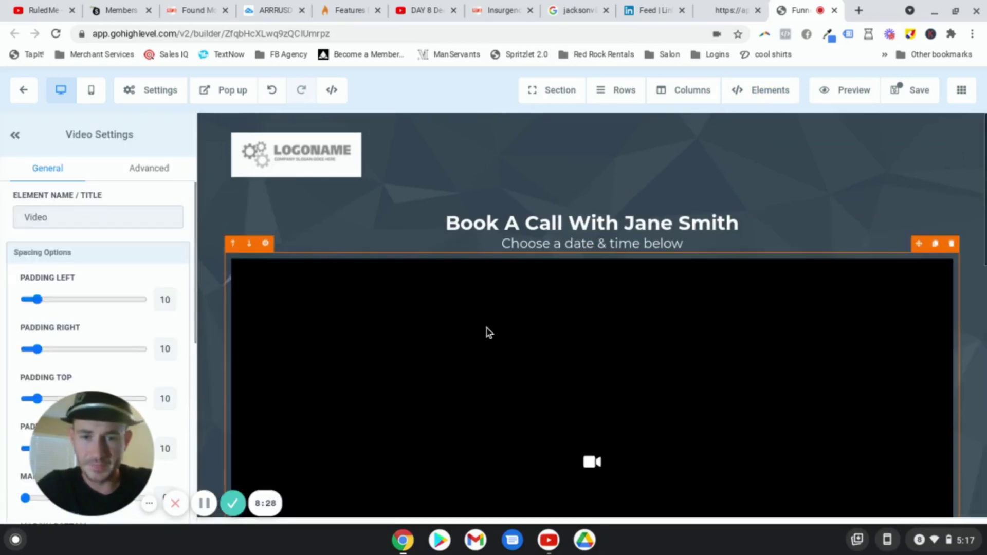
scroll(80, 275, "down", 9)
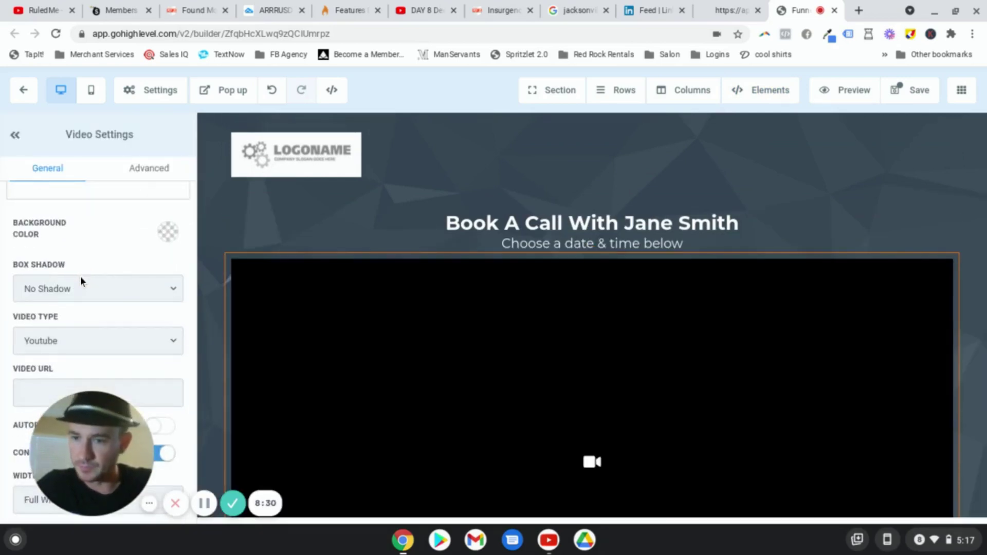
scroll(99, 303, "up", 4)
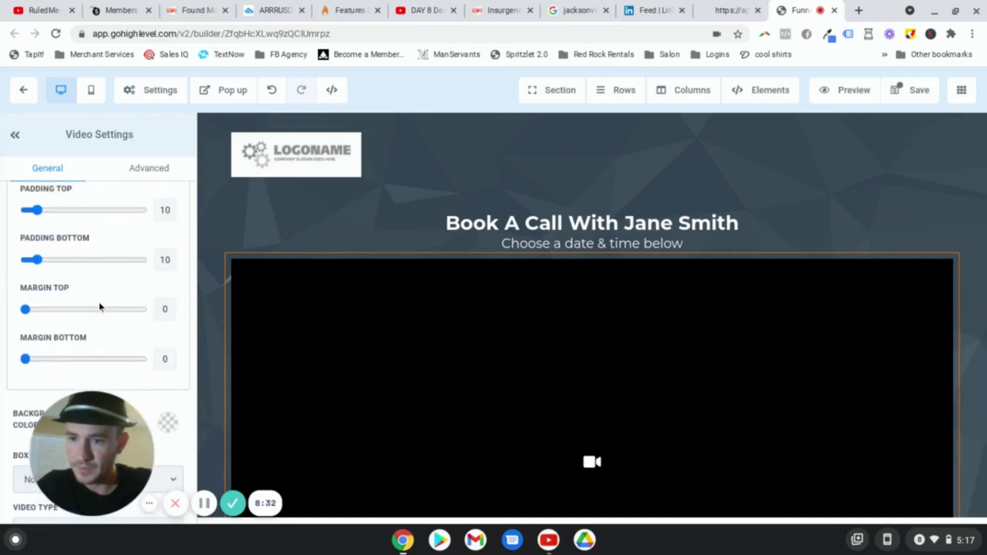
scroll(98, 301, "up", 3)
scroll(99, 288, "down", 8)
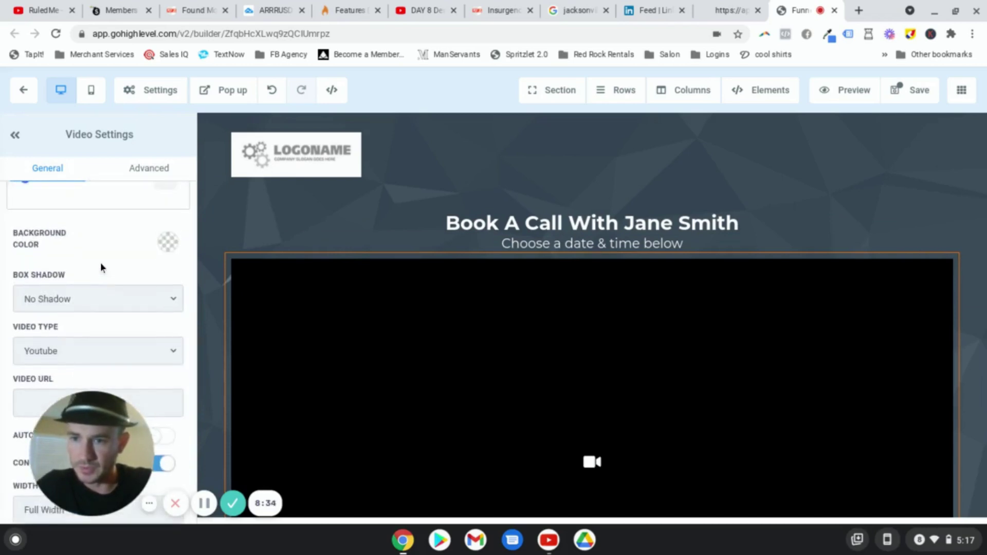
scroll(100, 266, "up", 3)
scroll(100, 266, "down", 4)
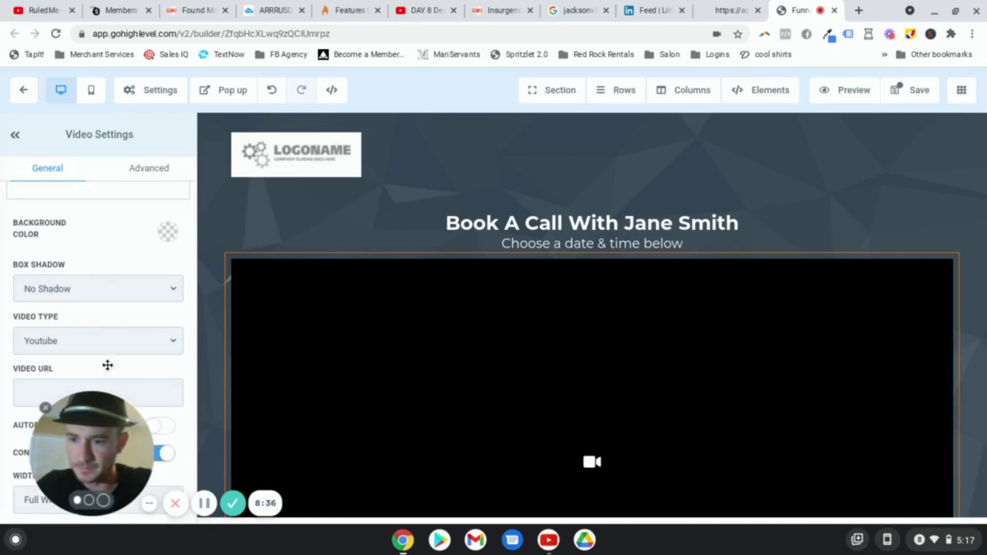
left_click_drag(108, 365, 105, 297)
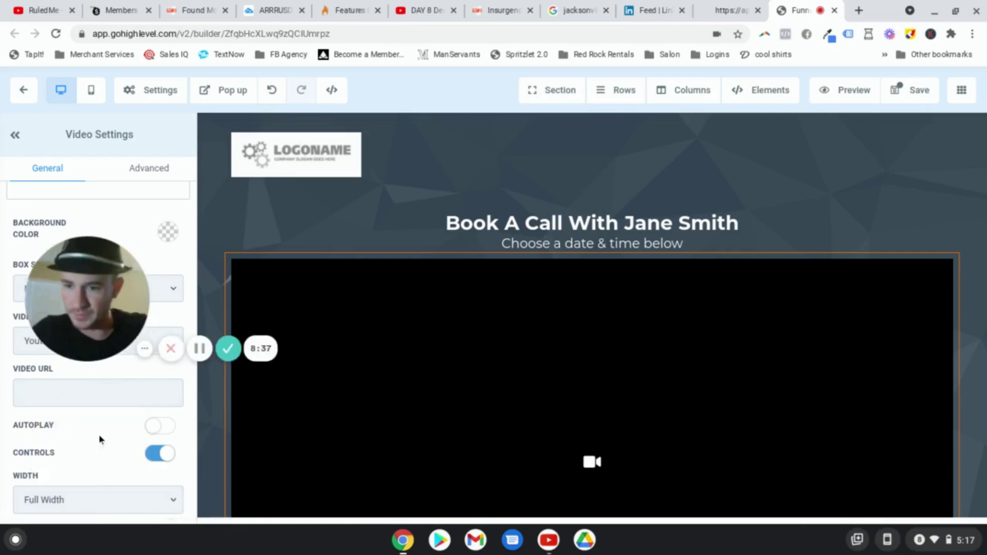
left_click(106, 507)
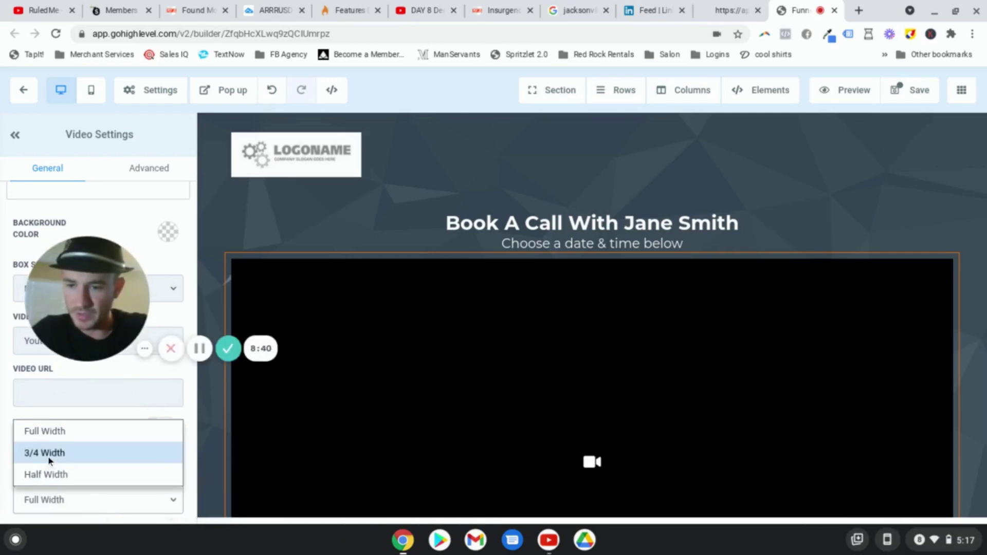
left_click(48, 456)
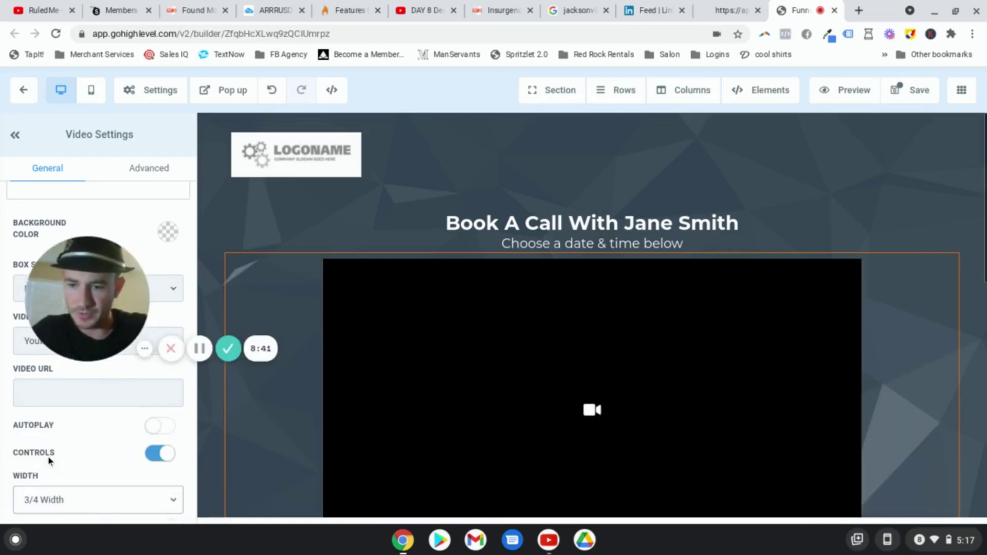
left_click(344, 161)
left_click_drag(91, 306, 278, 446)
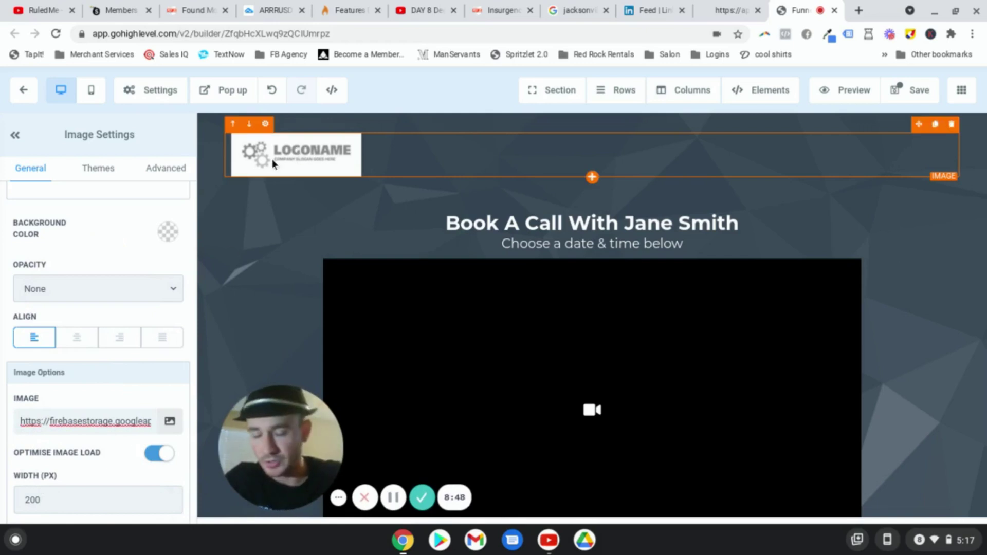
Step: Swap the header logo for the Leads For Locals image and set its width to 250 px
left_click(170, 422)
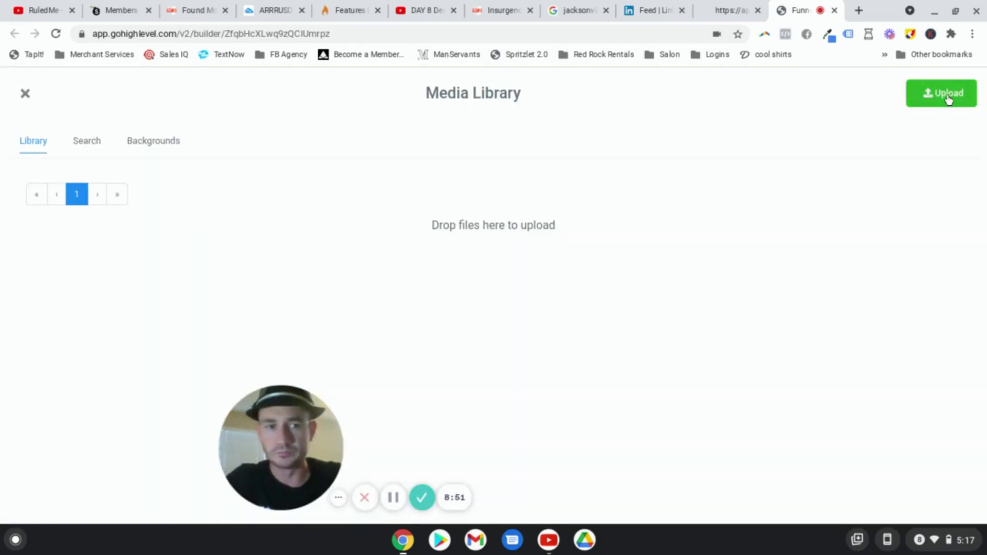
mouse_move(473, 257)
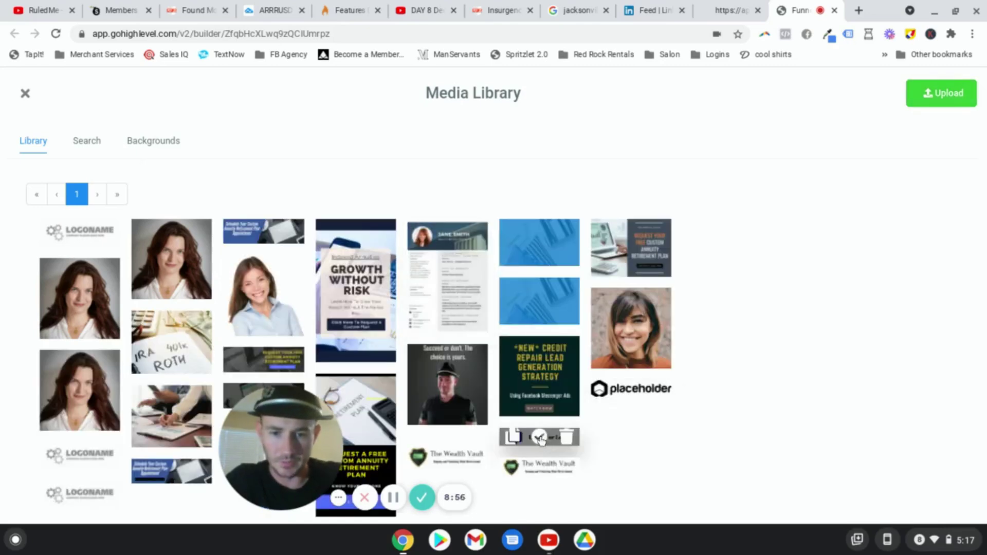
left_click(540, 441)
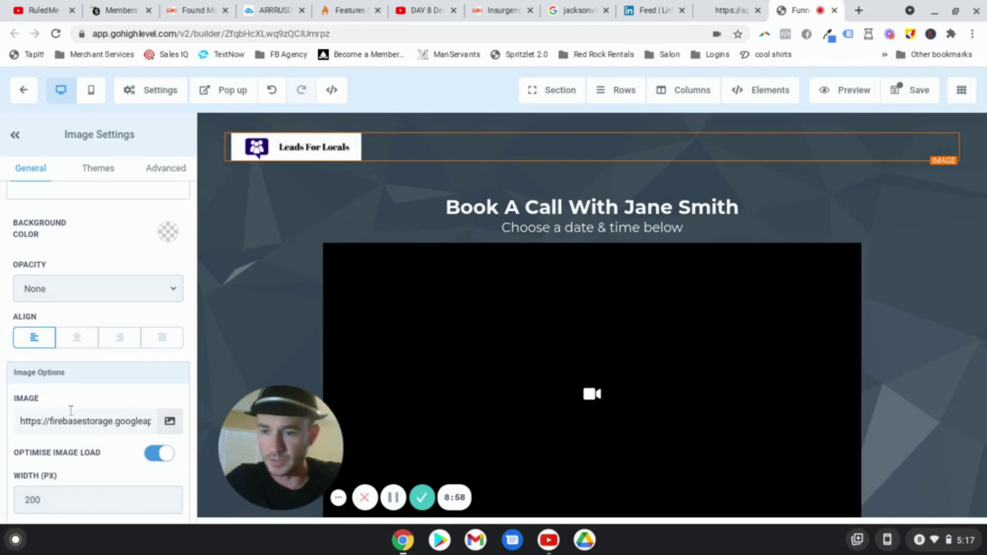
double_click(46, 499)
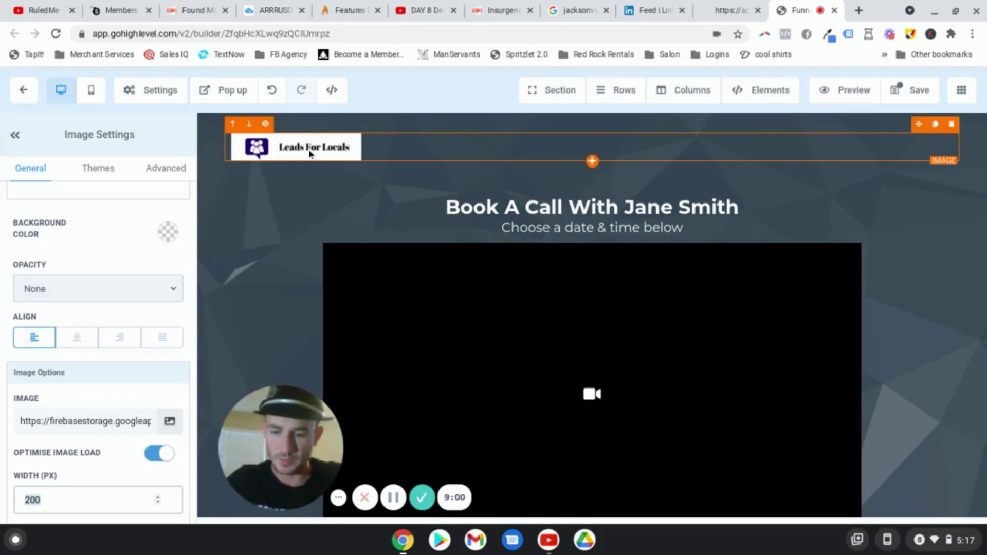
type("250")
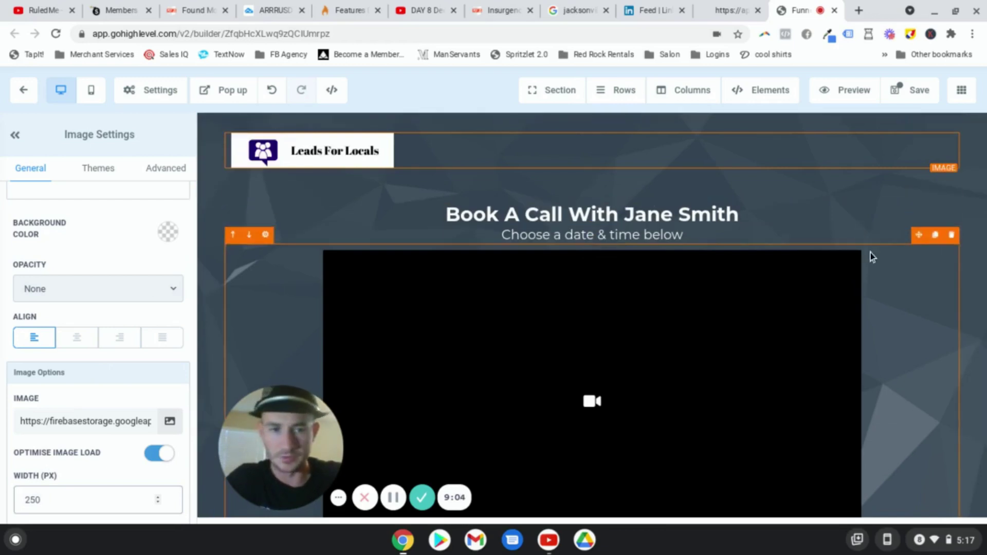
left_click(899, 294)
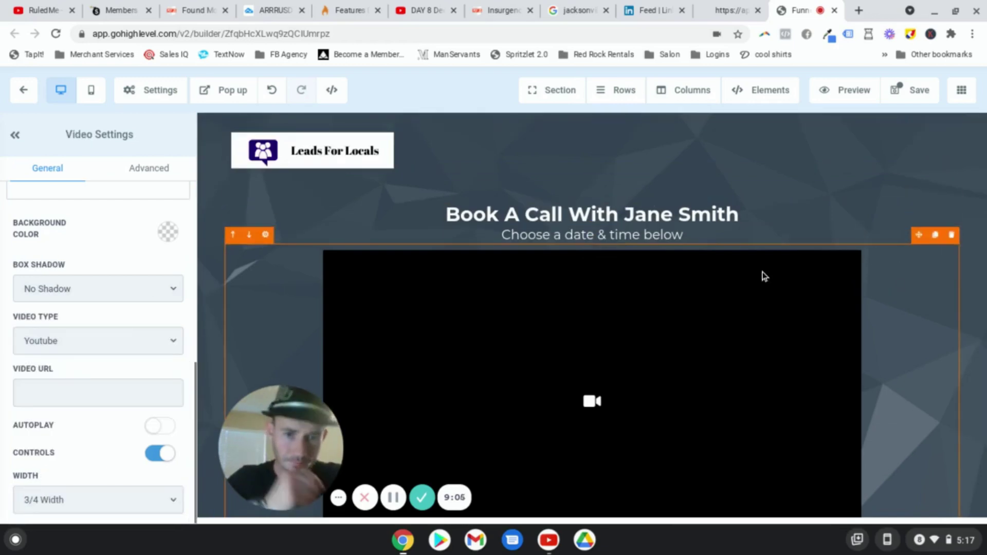
Step: Replace the headline with 'Learn What The Best Financing and Credit Options Are Specifically For The Construction Industry'
double_click(739, 216)
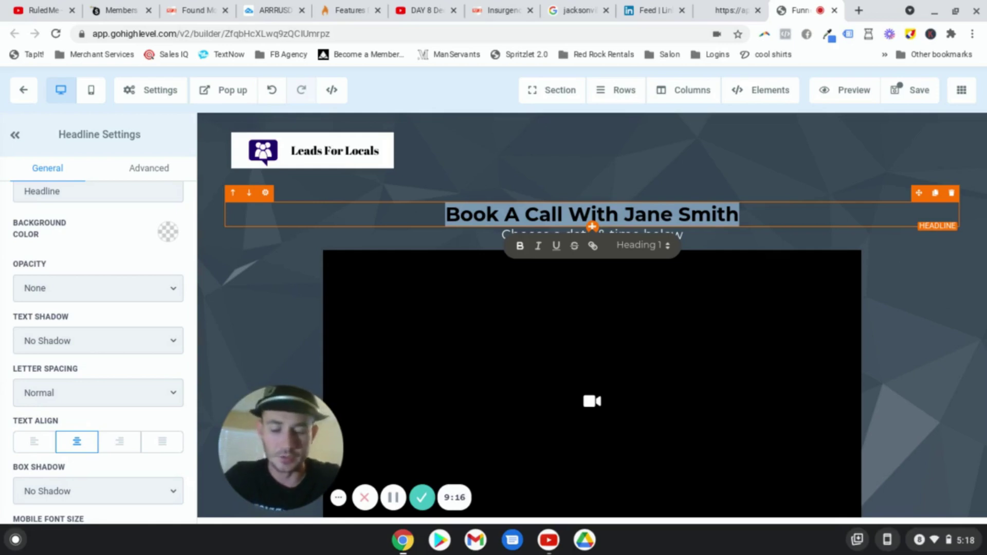
type("Learn ")
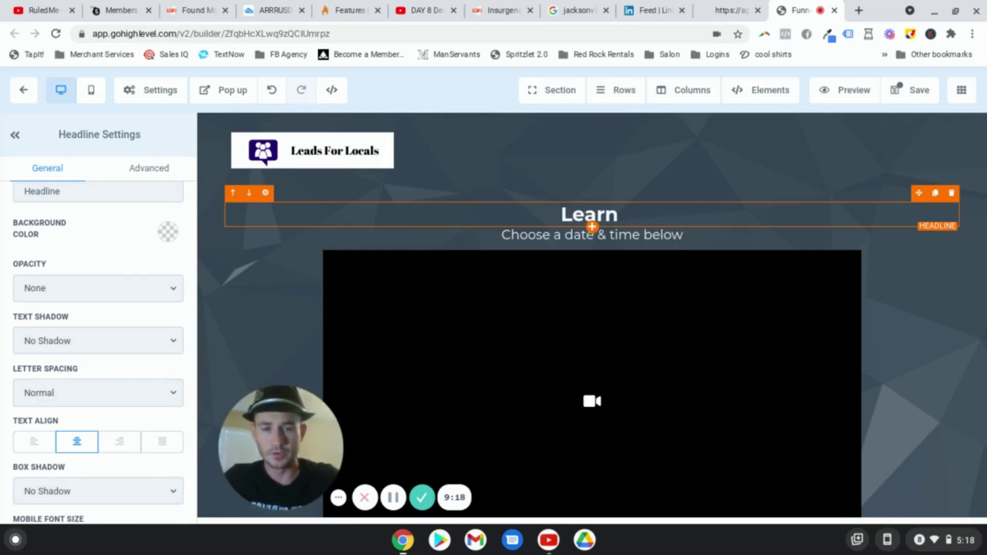
type("What The Best")
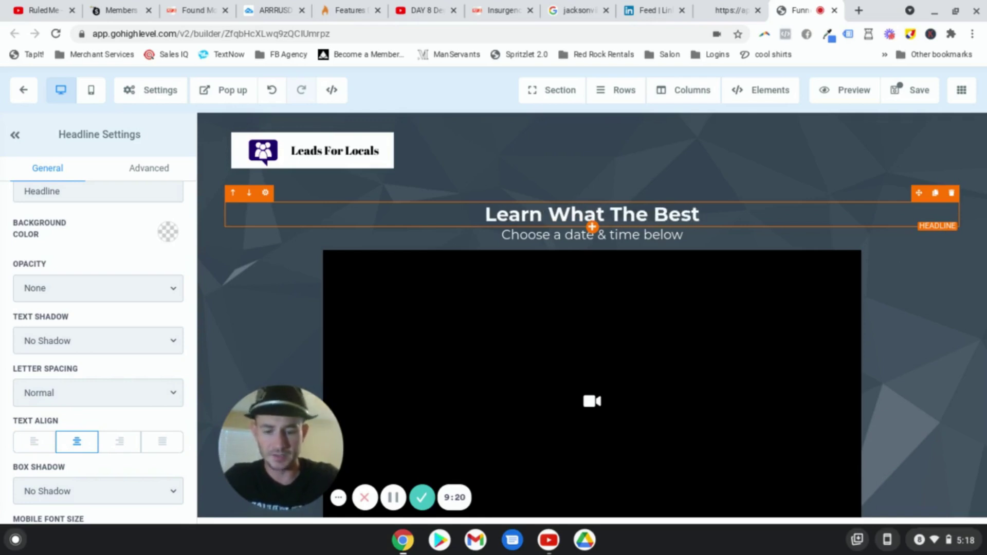
type(" Financinac")
key("BackSpace")
key("BackSpace")
type("g")
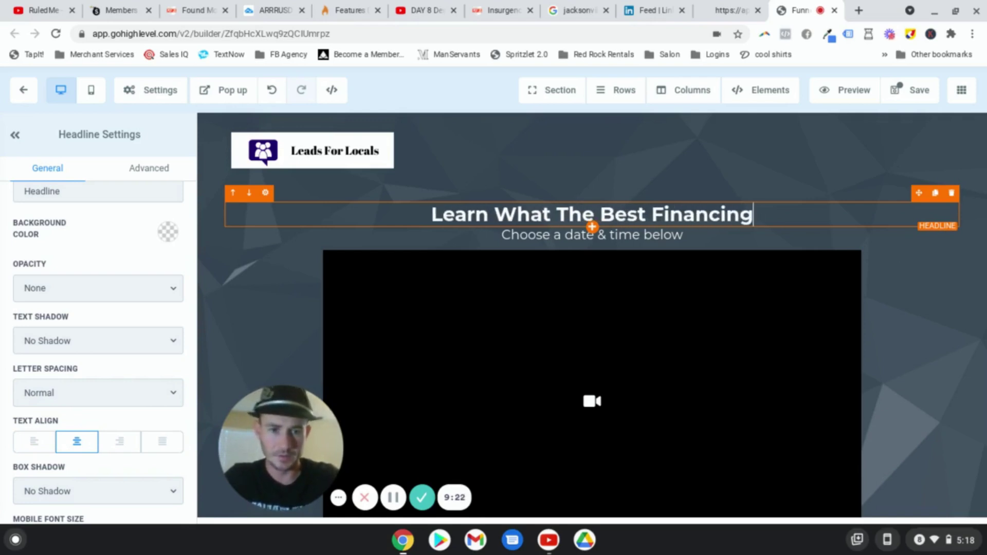
type(" and Credi")
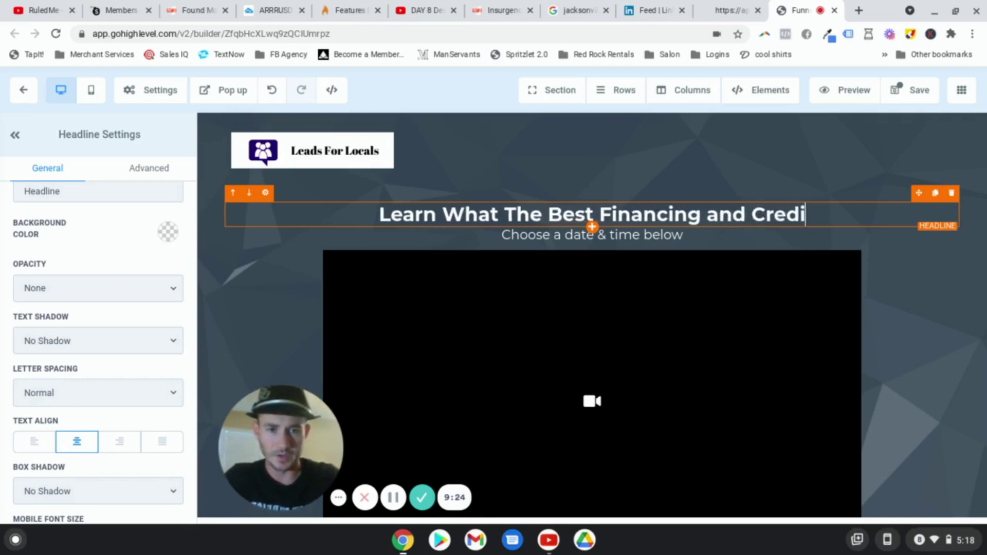
type("t Optins")
key("BackSpace")
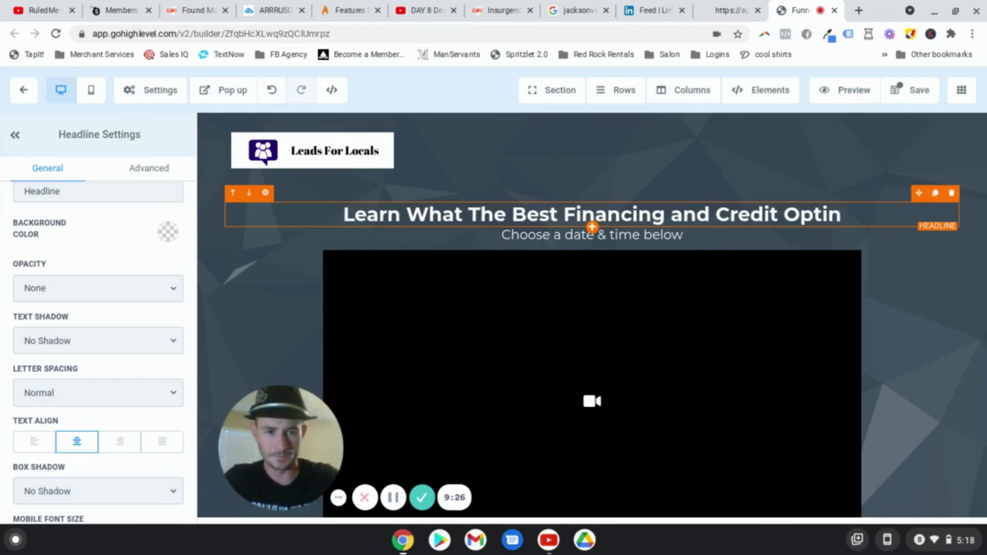
key("BackSpace")
type("ons")
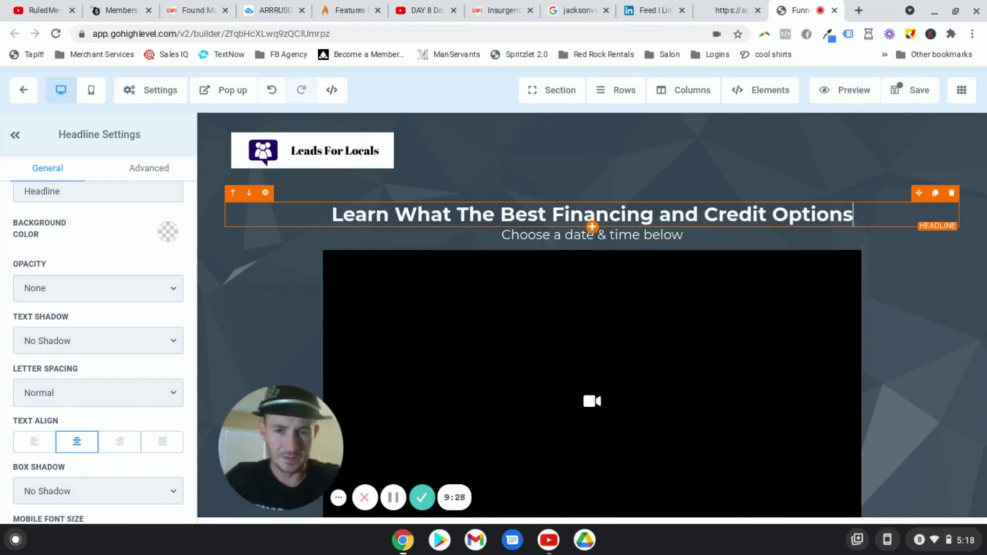
type(" A")
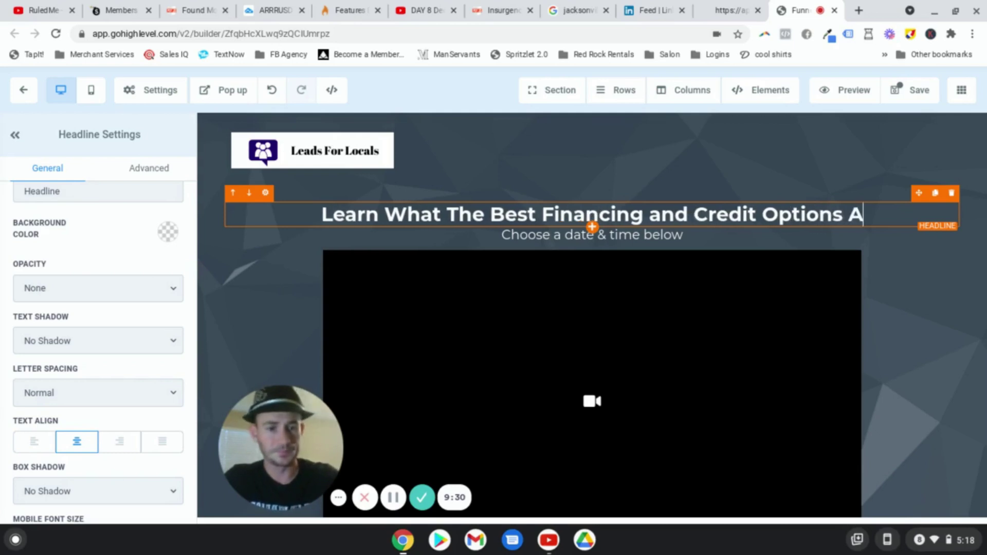
type("re Specifically For the")
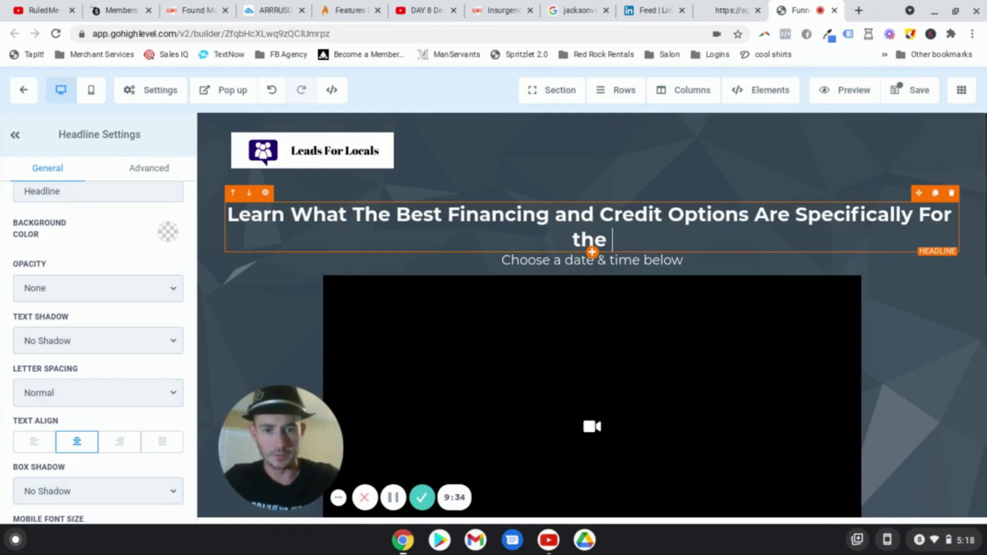
key("BackSpace")
key("BackSpace")
key("BackSpace")
type("The Construc")
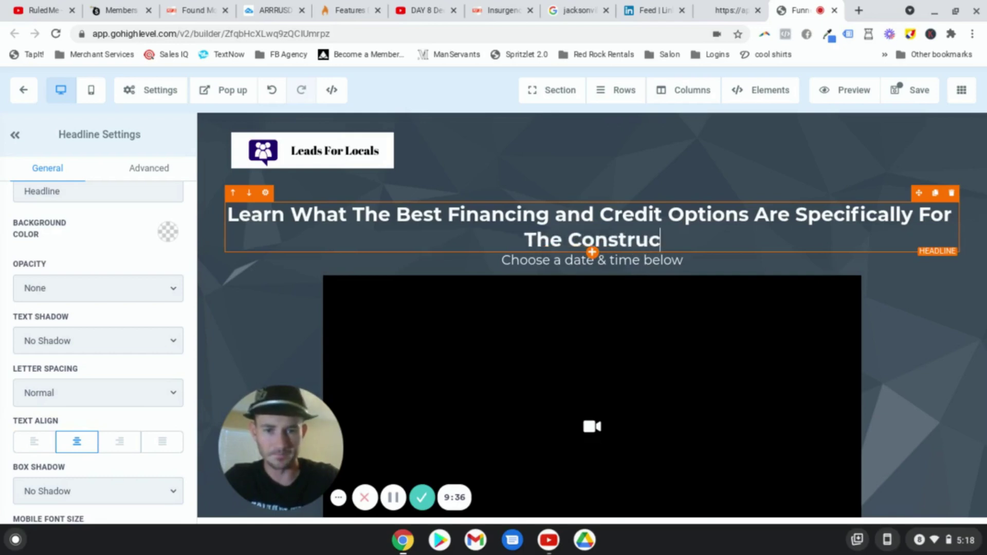
type("tion Industry")
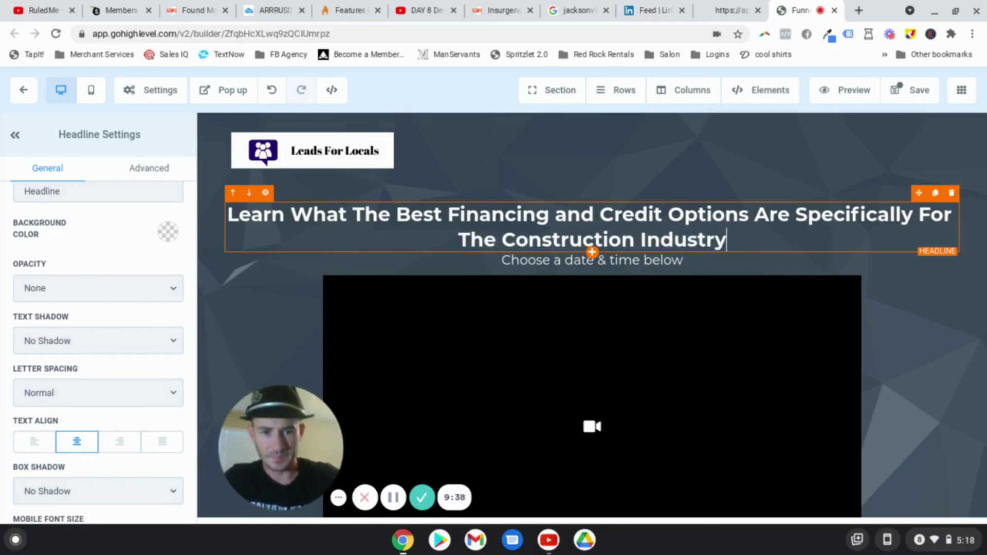
Step: Raise the headline's desktop font size to 48 and preview the page on mobile
scroll(115, 379, "down", 4)
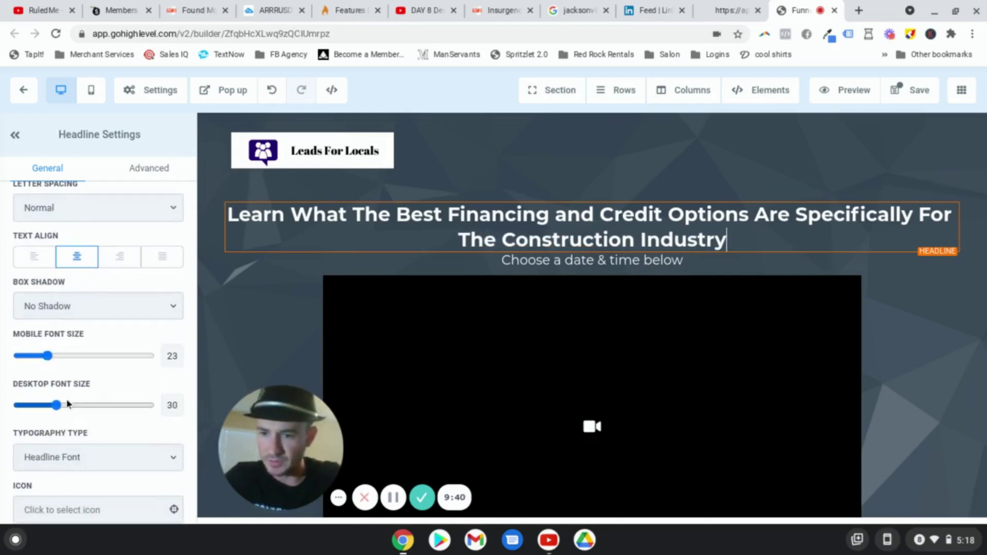
left_click_drag(58, 405, 81, 408)
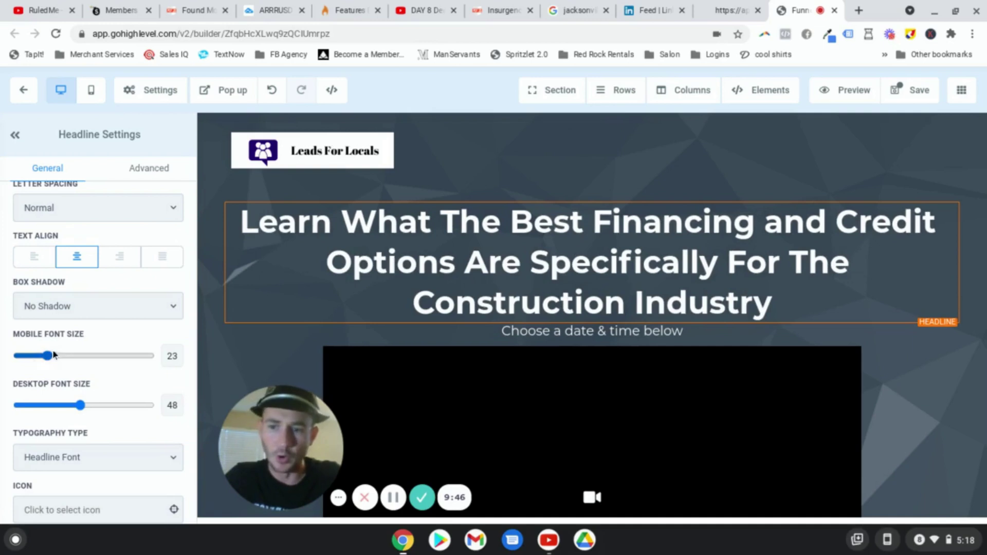
left_click(89, 97)
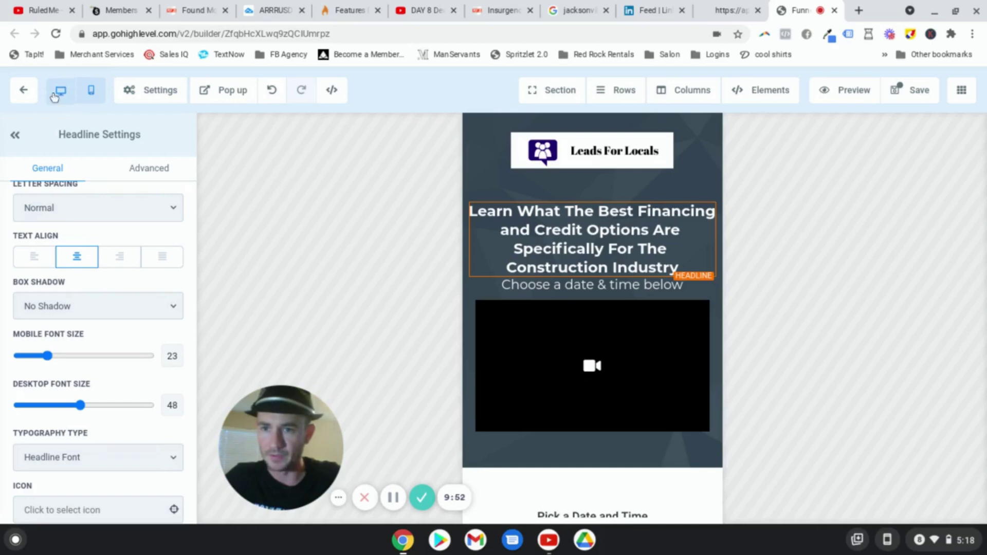
Step: Back in desktop view, delete the 'Choose a date & time below' sub-headline, undoing an accidental video deletion
left_click(89, 94)
scroll(751, 253, "down", 1)
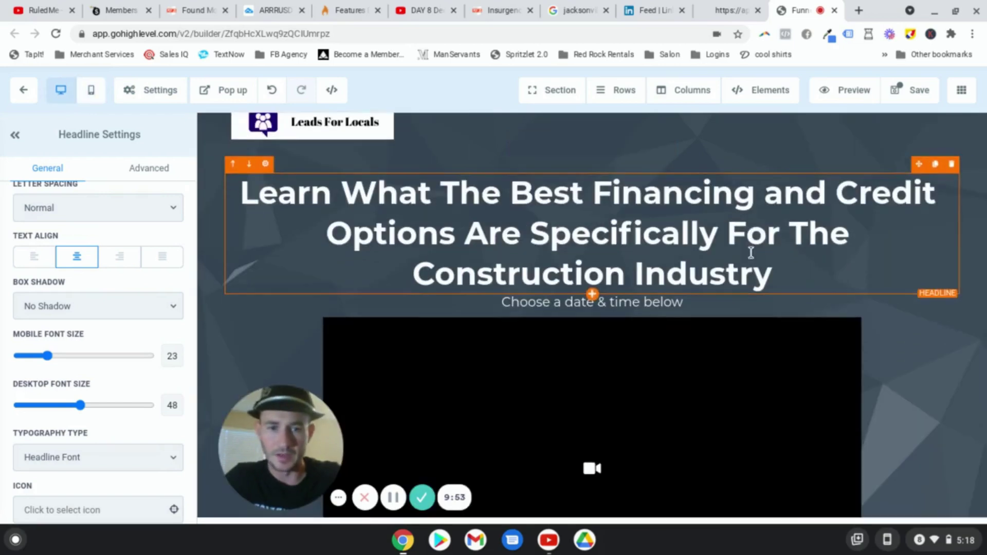
left_click(669, 303)
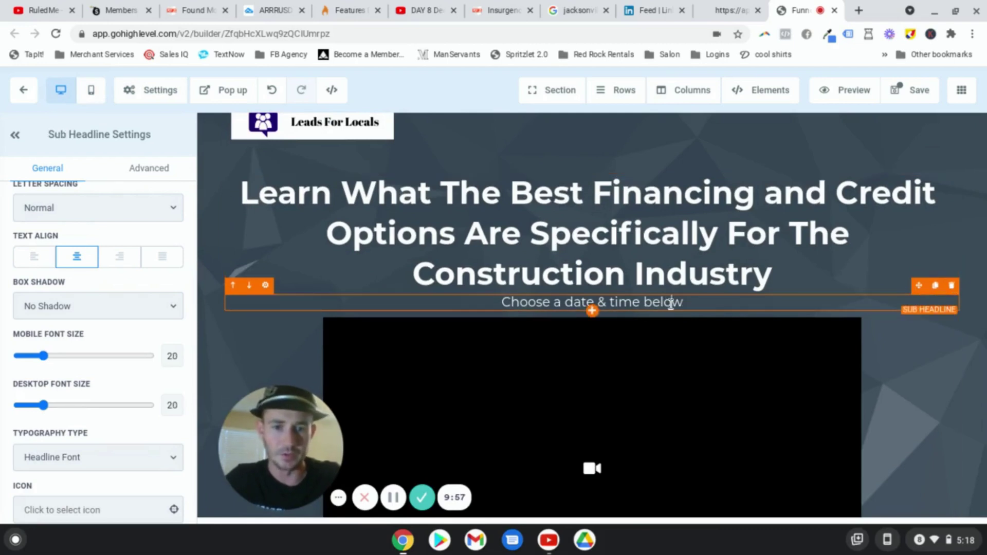
left_click(952, 303)
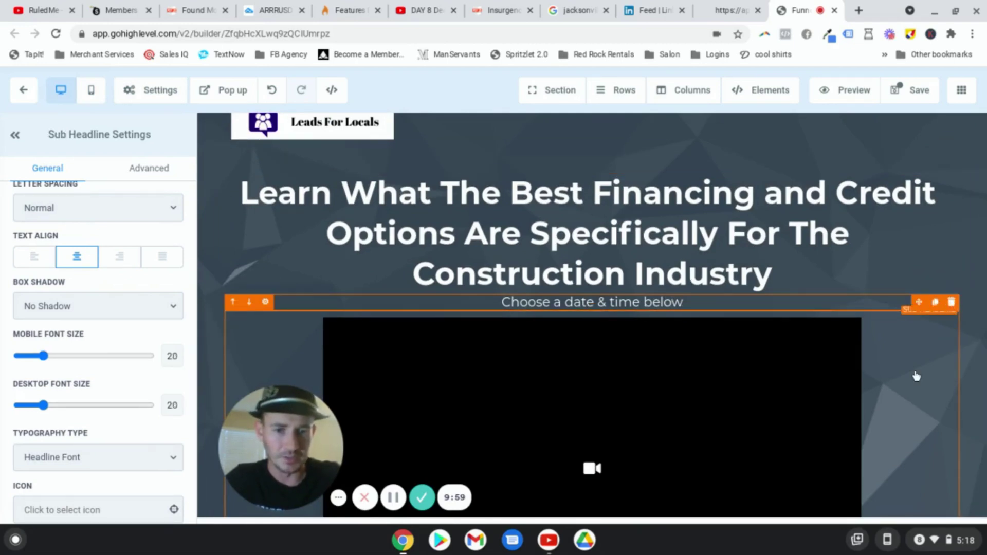
left_click(272, 90)
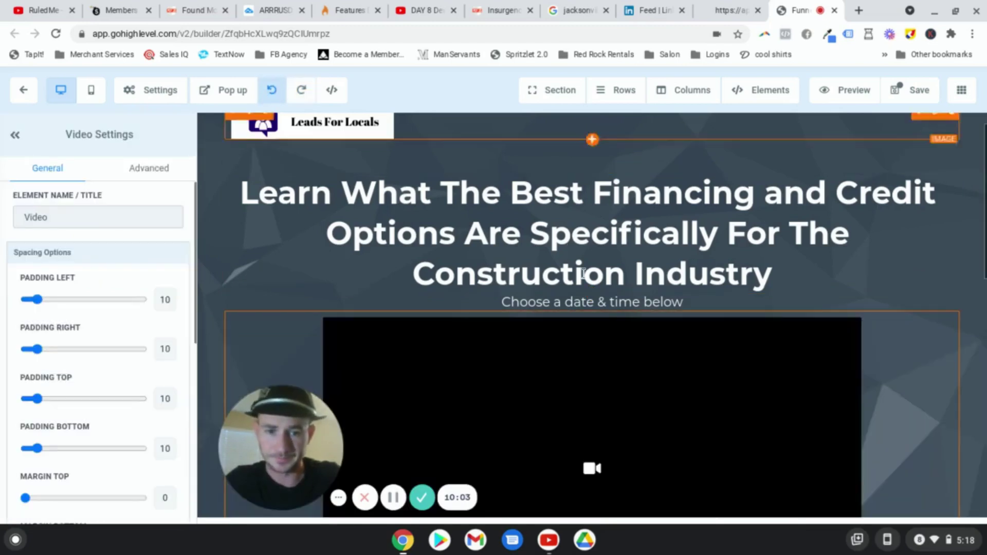
left_click(673, 303)
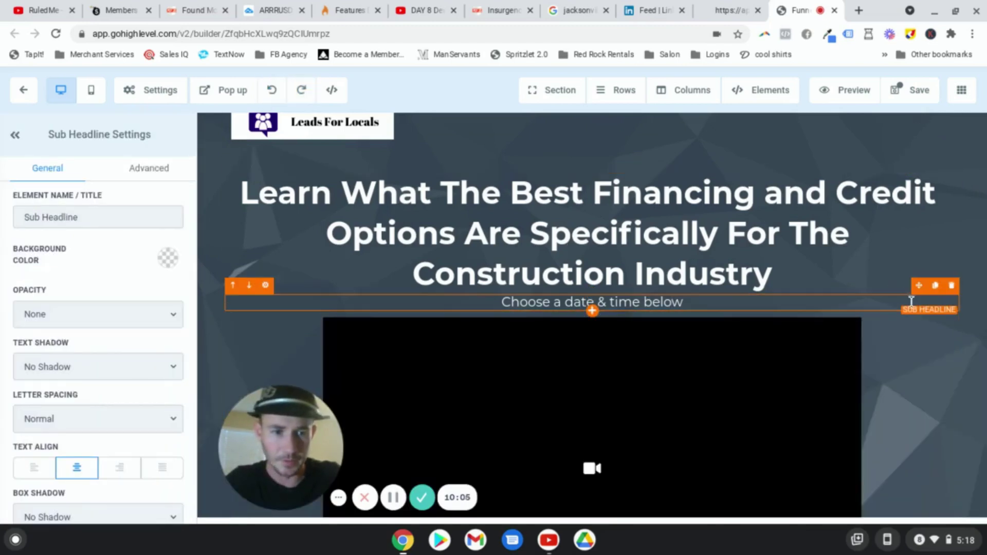
left_click(950, 285)
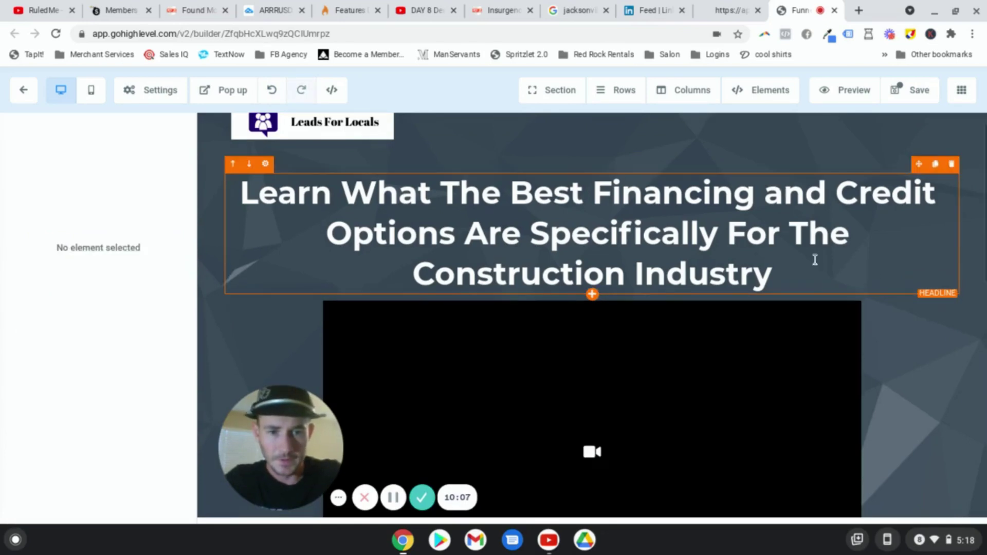
scroll(812, 260, "down", 1)
scroll(507, 267, "down", 2)
left_click(611, 256)
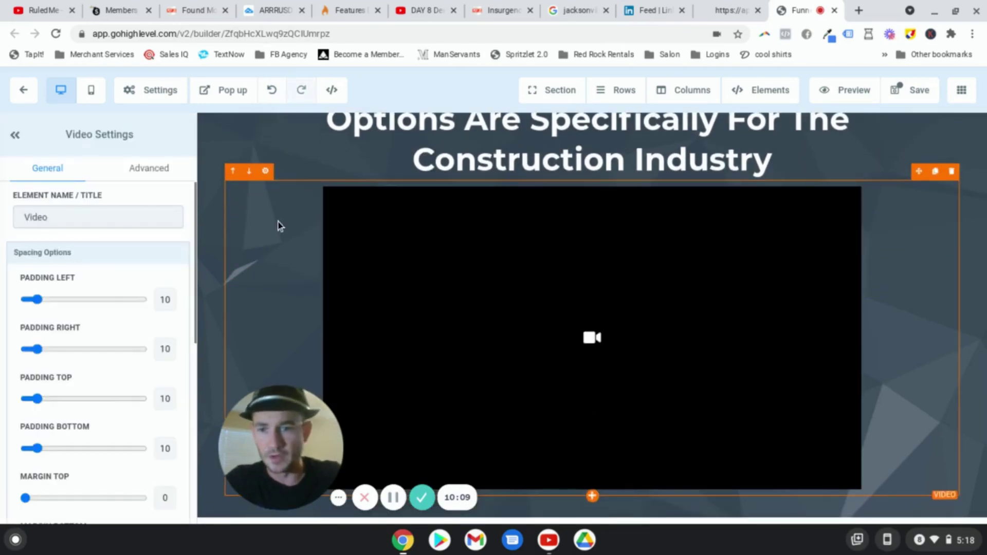
Step: Keep the video type as Youtube and switch off the video's player controls
scroll(89, 277, "down", 5)
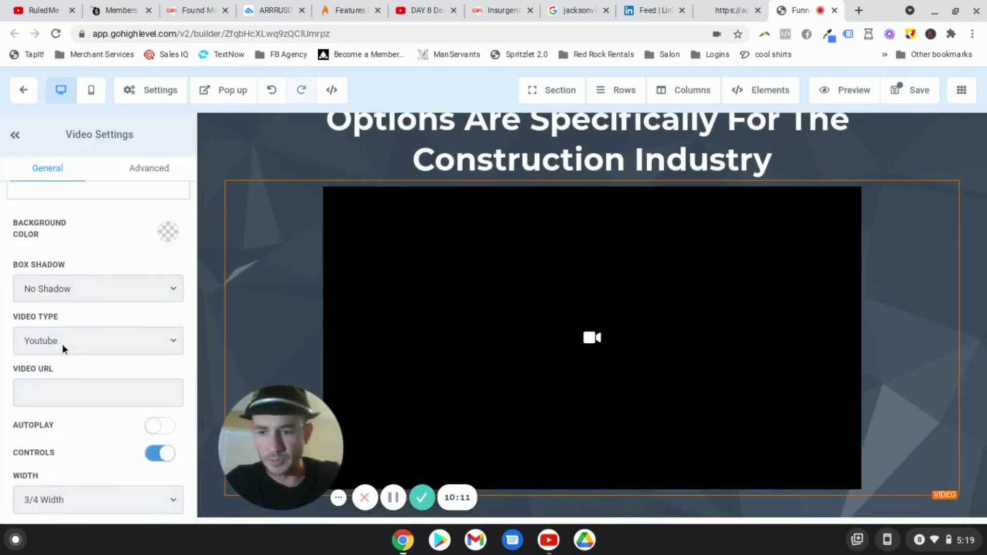
left_click(160, 339)
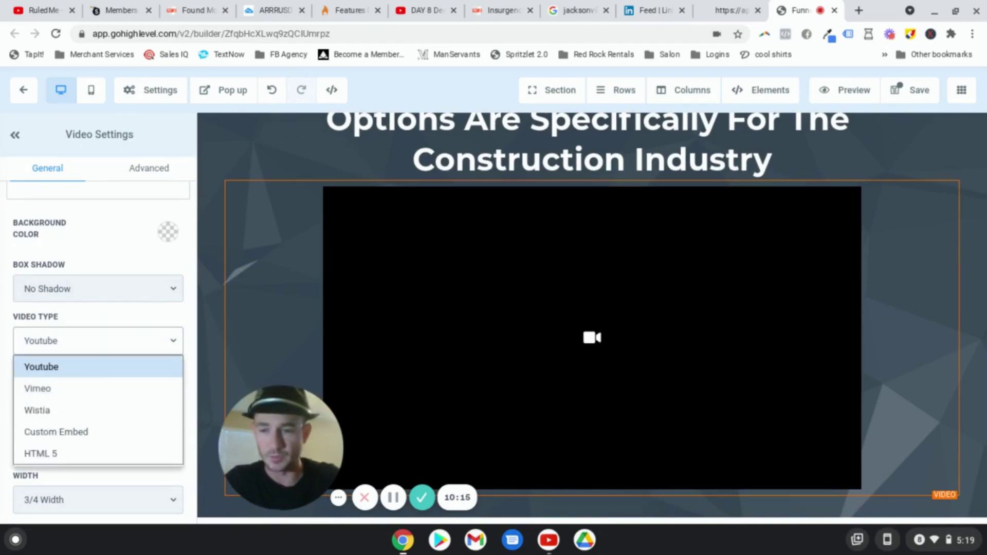
left_click(67, 432)
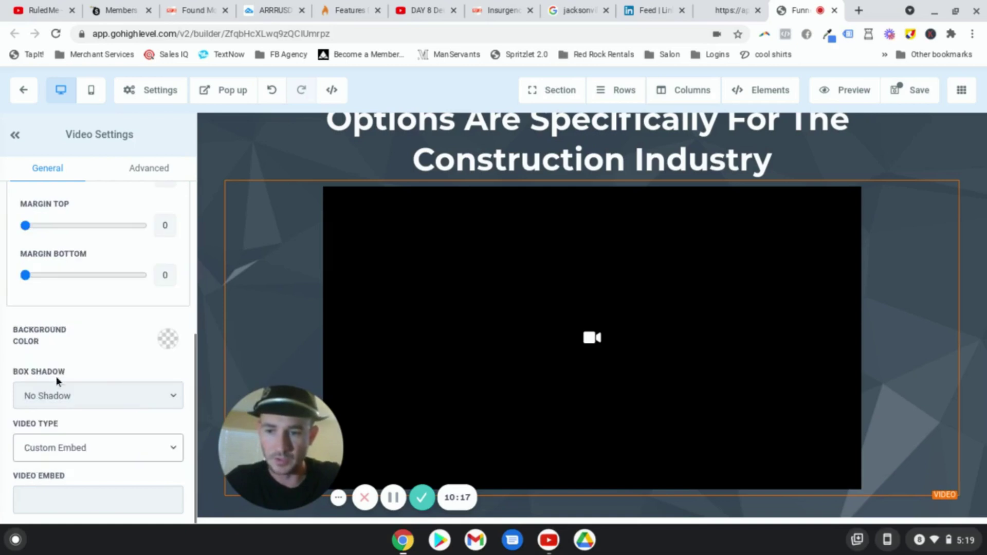
left_click(85, 446)
left_click(64, 338)
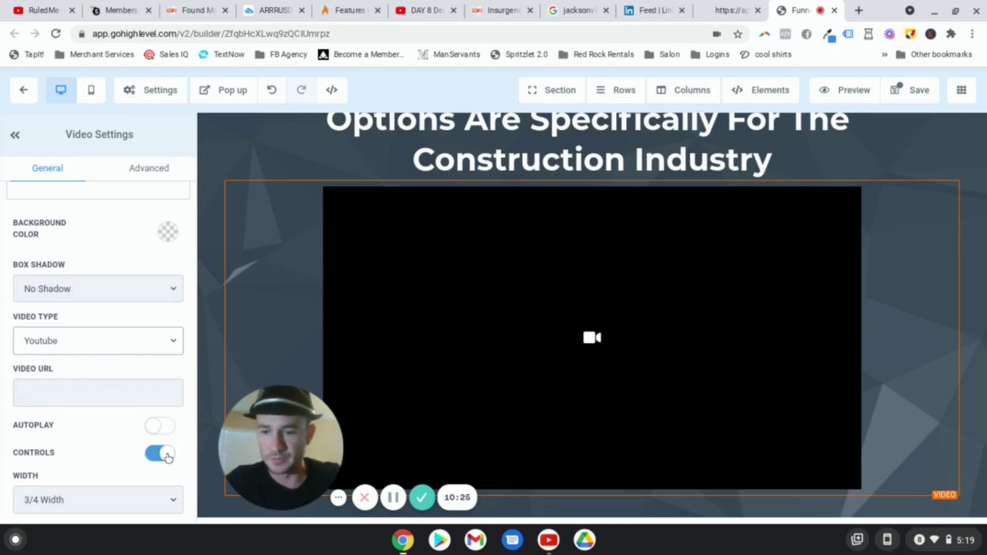
left_click(186, 470)
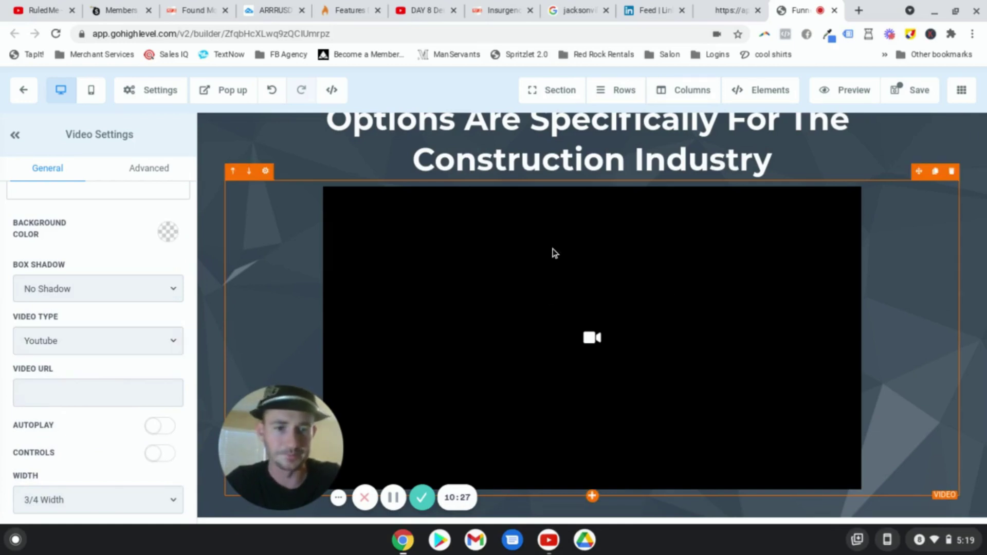
scroll(921, 307, "down", 7)
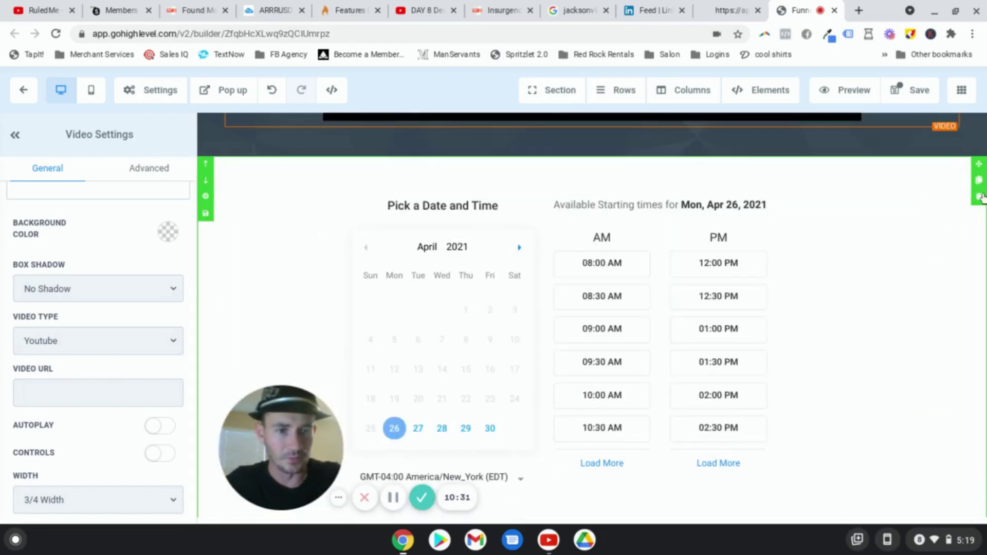
left_click(979, 198)
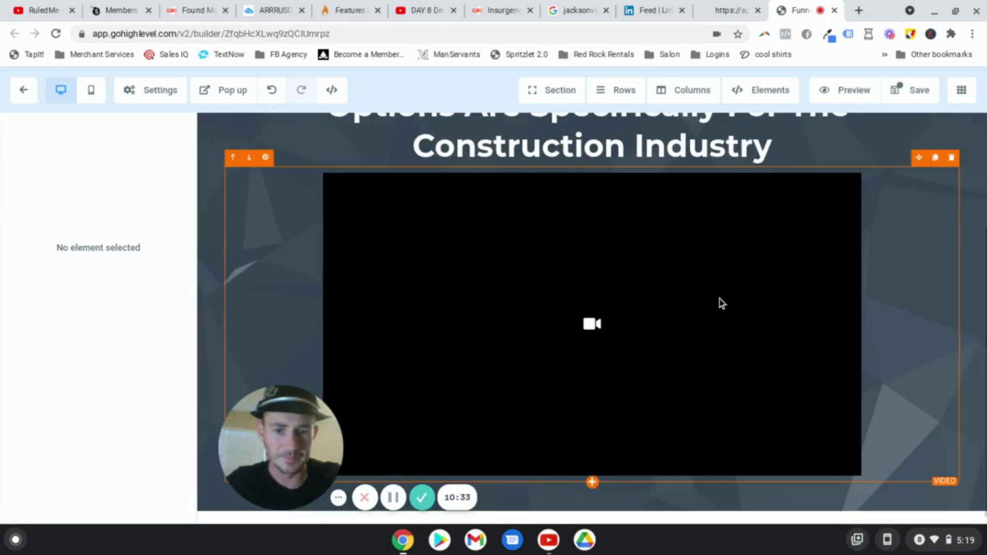
Step: Add a 'Click to Sign Up' button under the video and change its background to blue
left_click(592, 482)
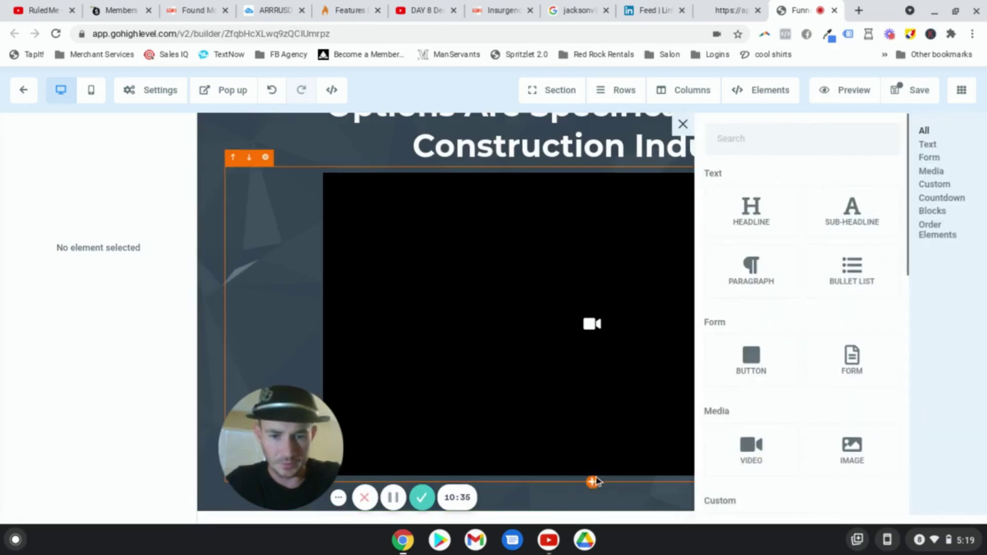
left_click(764, 362)
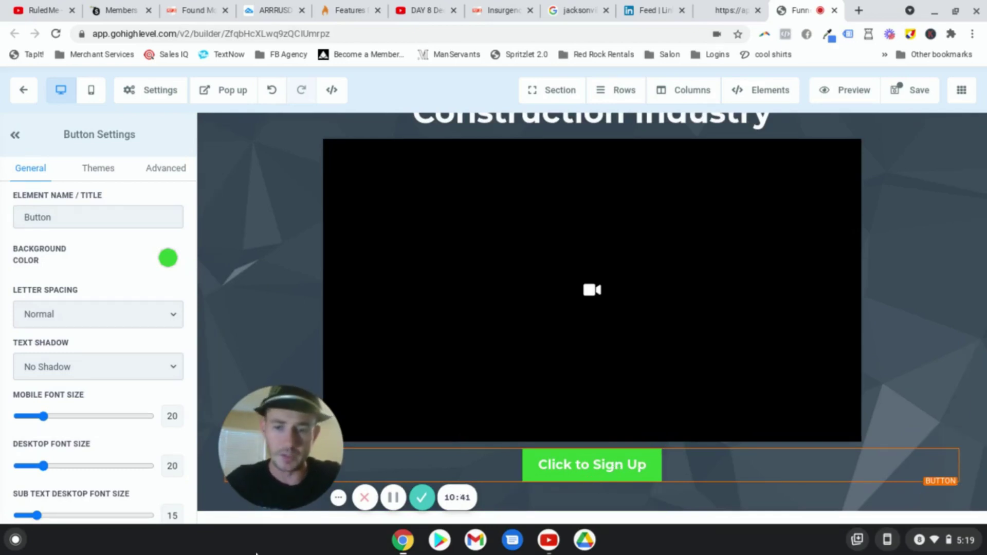
left_click_drag(183, 453, 94, 457)
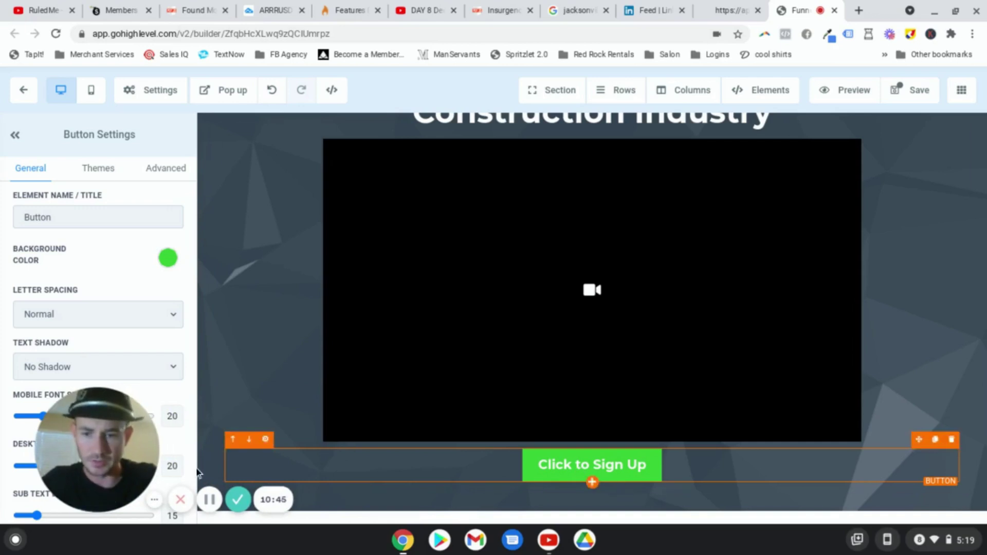
left_click_drag(154, 470, 319, 465)
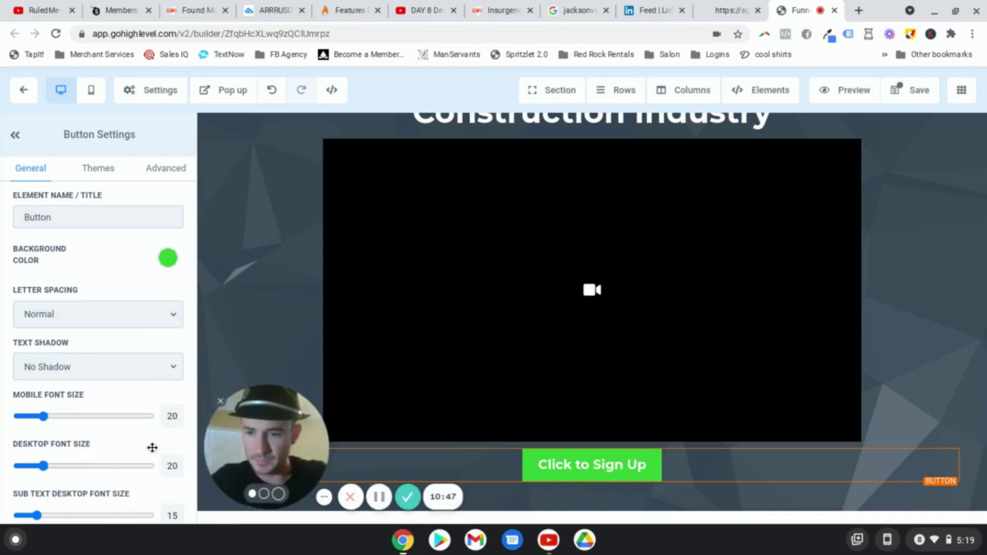
scroll(97, 412, "down", 1)
scroll(97, 422, "up", 1)
left_click(168, 257)
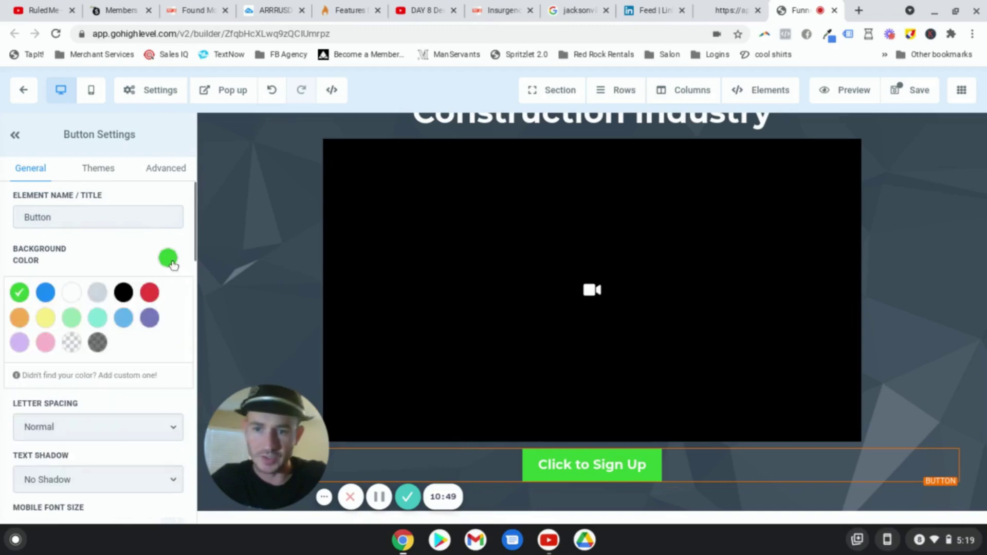
left_click(96, 294)
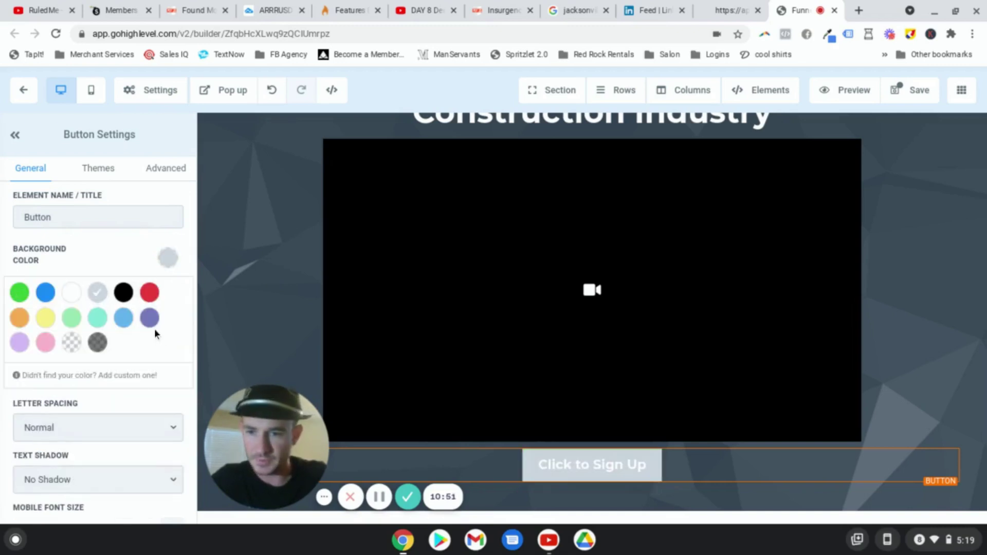
left_click(150, 318)
left_click(45, 292)
scroll(98, 358, "down", 5)
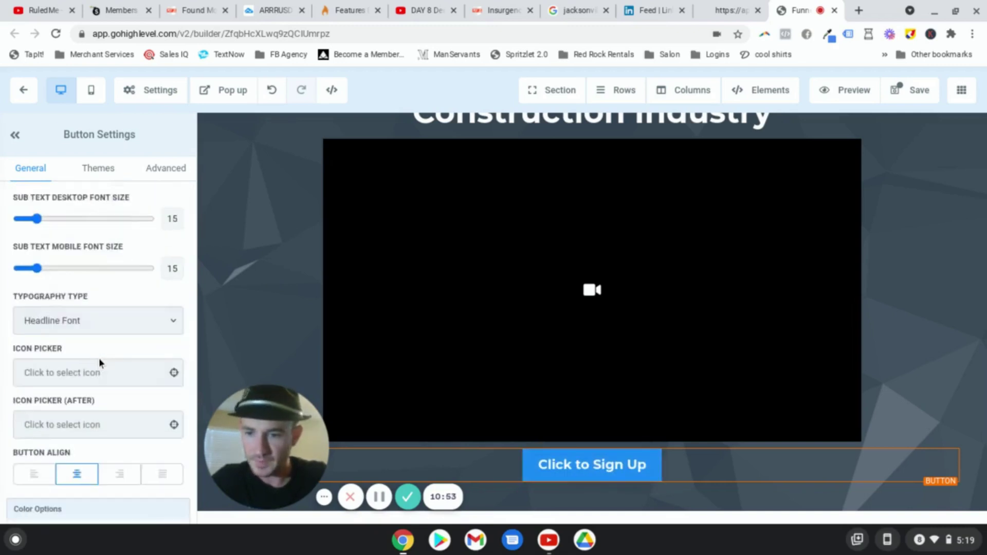
scroll(99, 358, "down", 10)
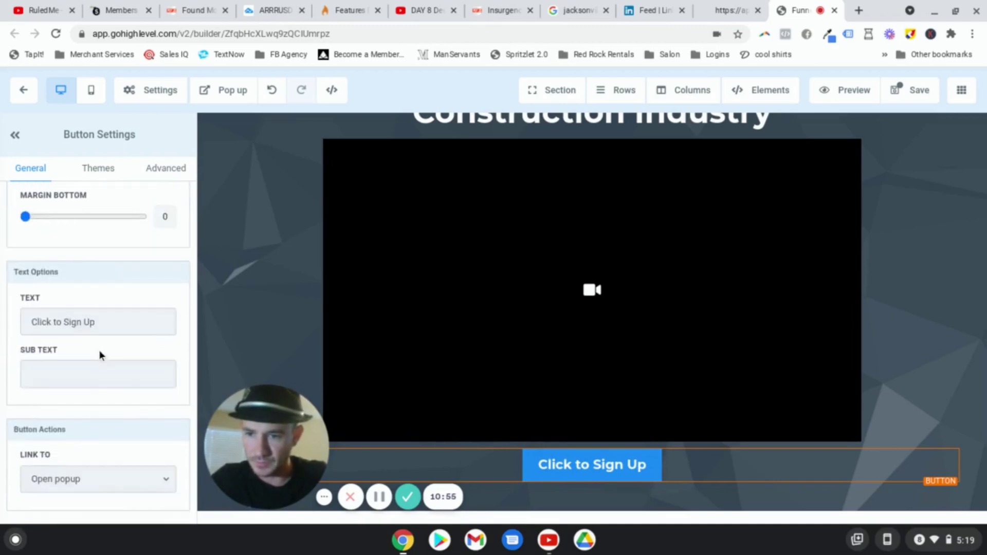
Step: Change the button label to 'Schedule My Free Business Funding Consultation'
triple_click(107, 323)
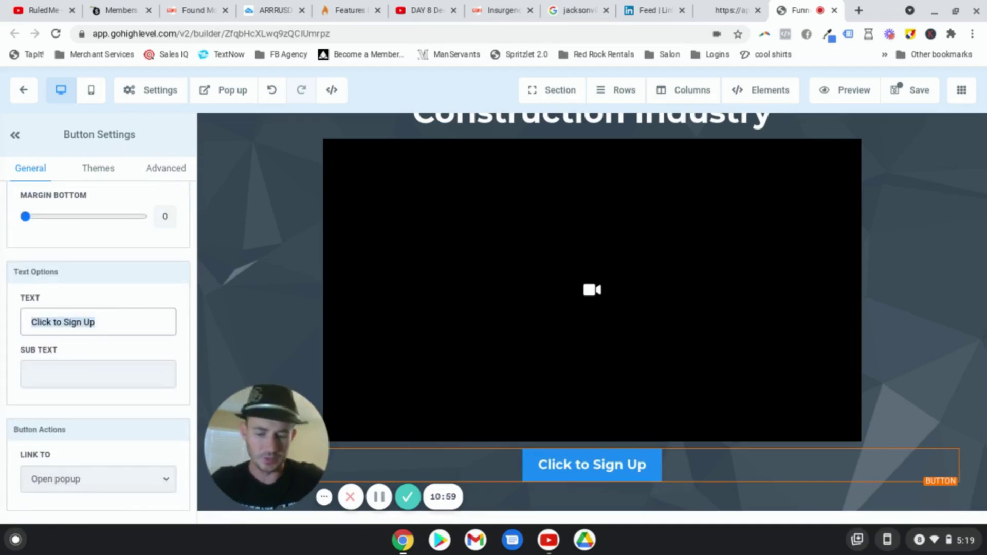
type("Reeq")
key("BackSpace")
key("BackSpace")
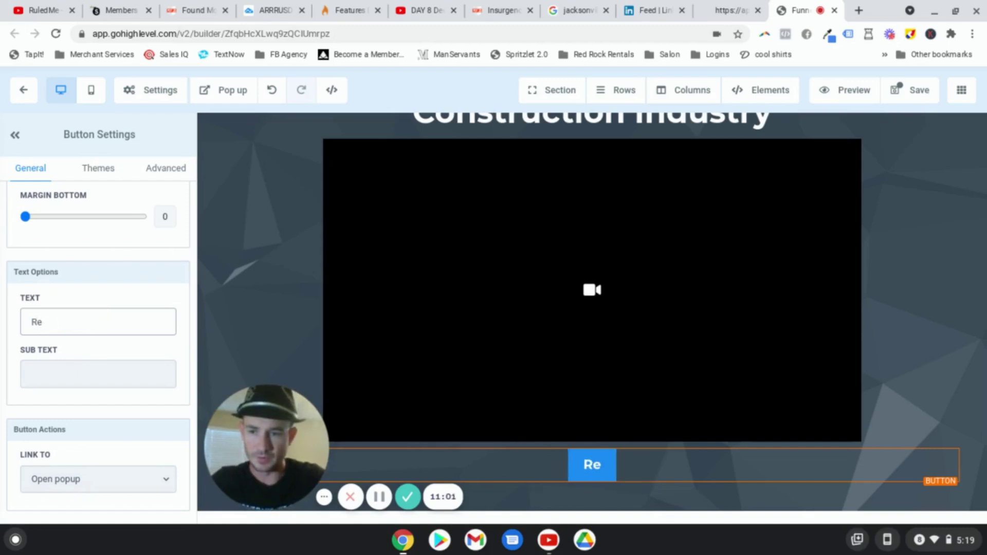
type("quest My Free")
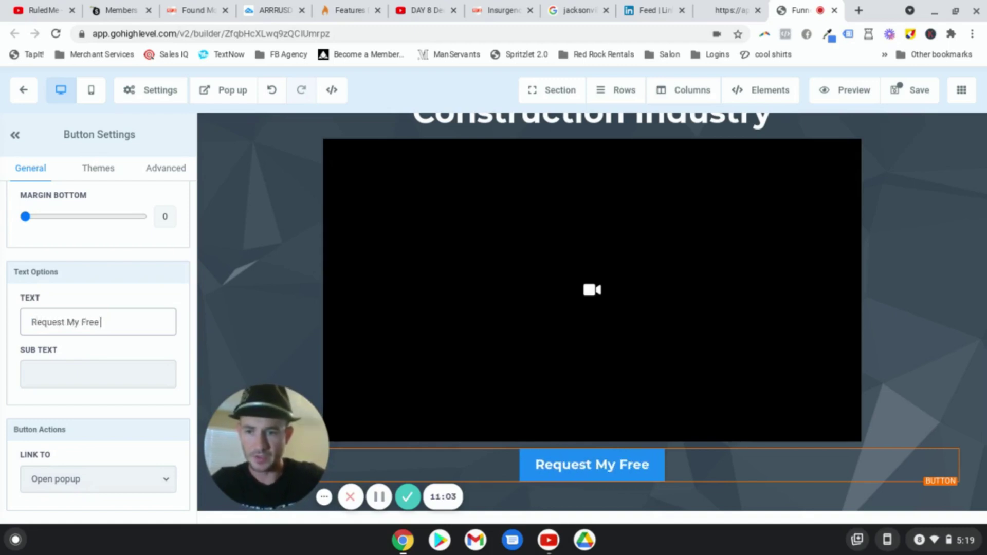
type(" Custom Busine")
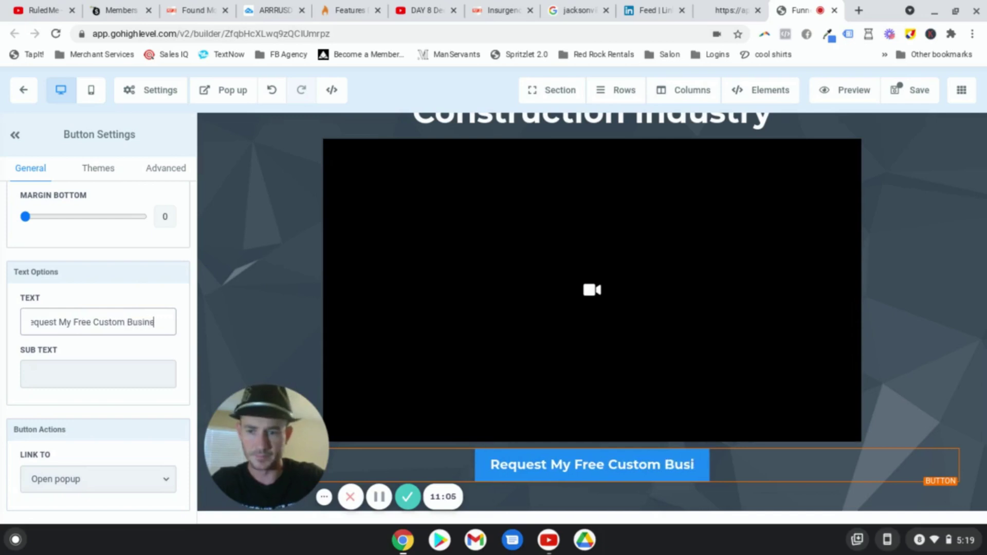
type("ss Funding Plan")
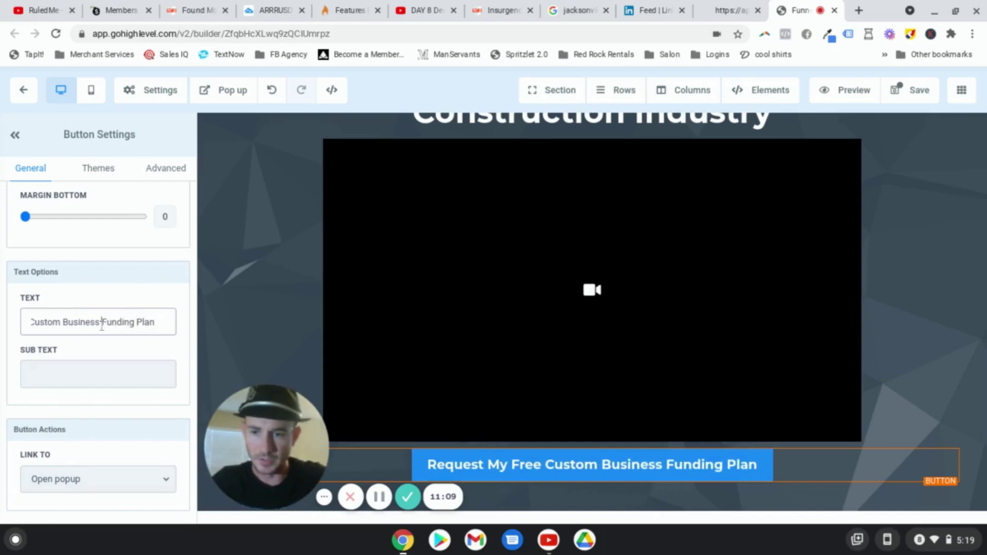
key("ctrl+a")
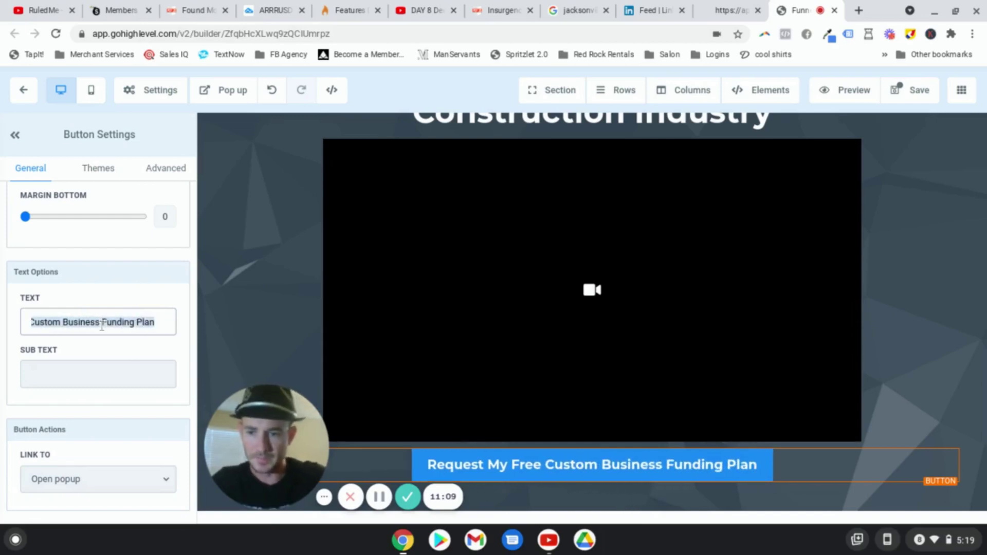
type("Schedule M")
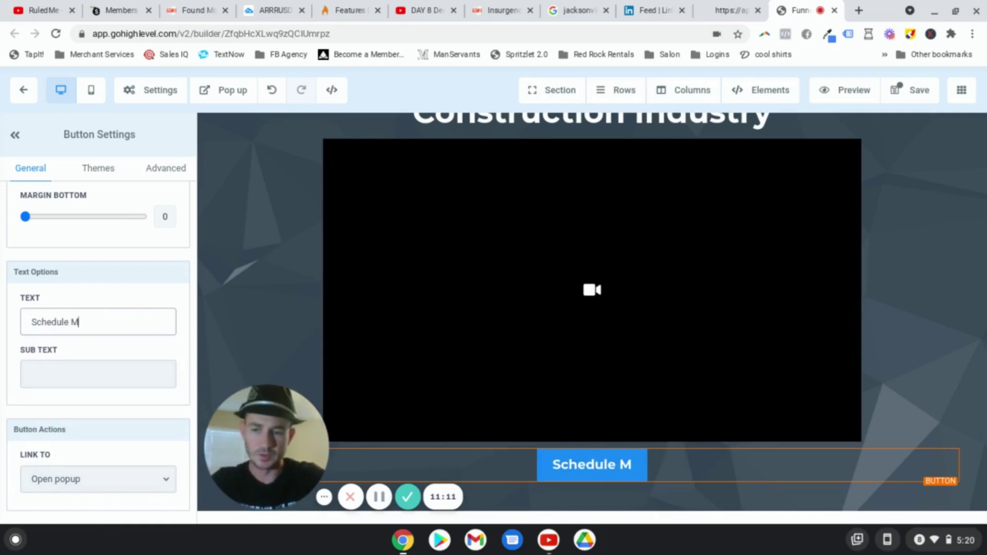
type("y Free Business ")
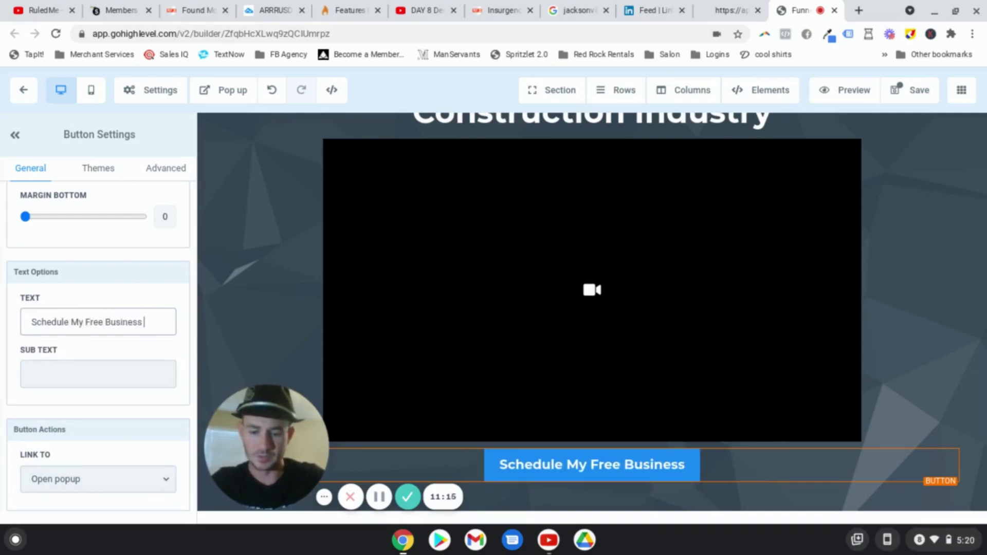
type("Funding")
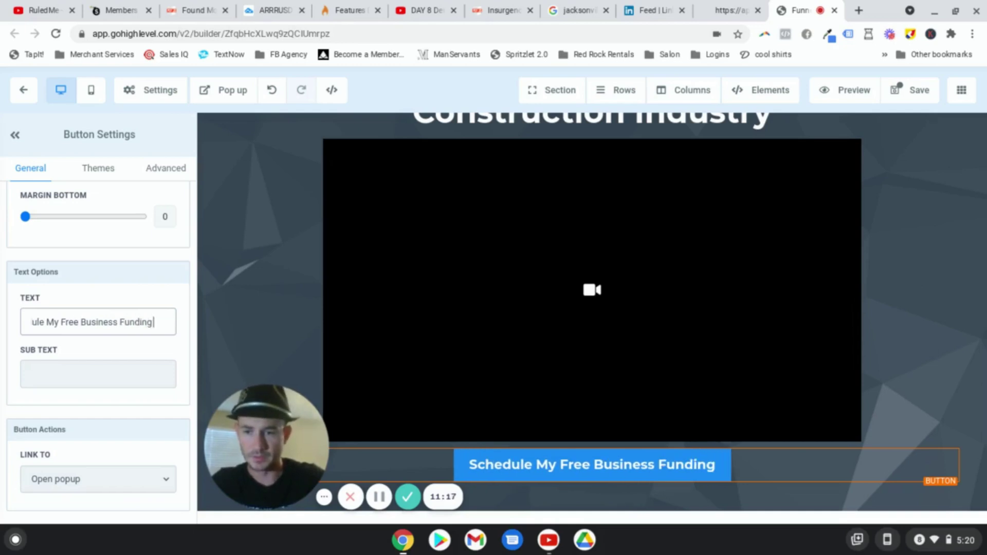
type(" Consutl")
key("BackSpace")
key("BackSpace")
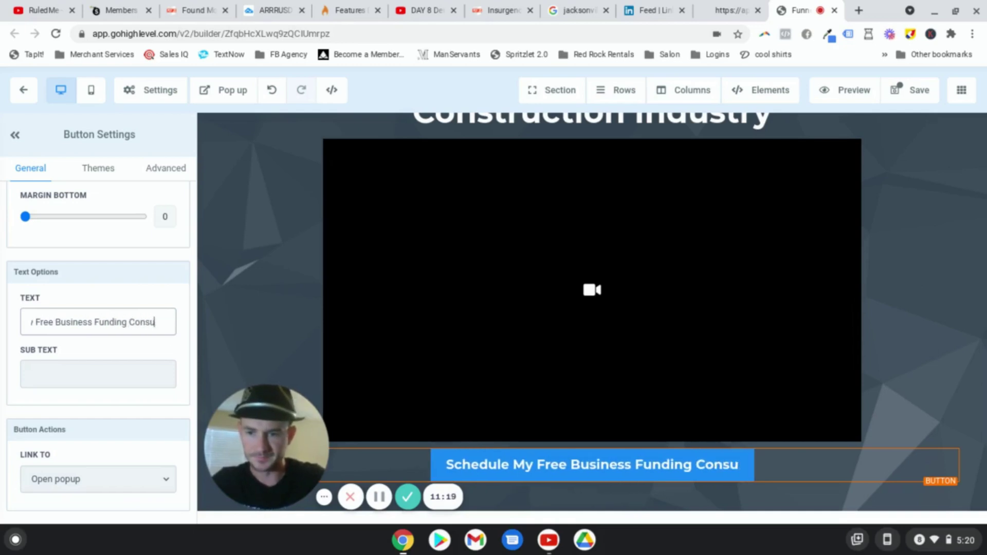
type("ltation")
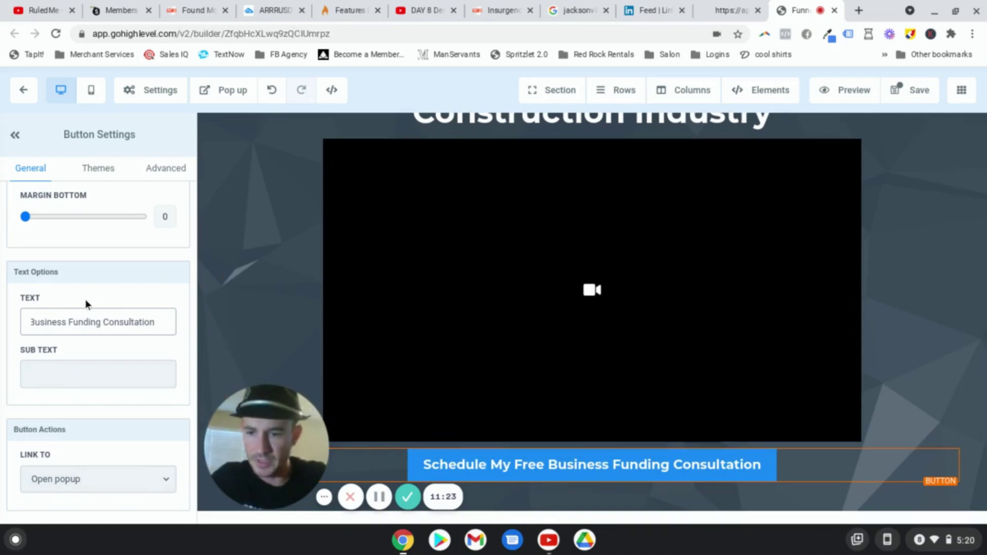
scroll(73, 260, "up", 8)
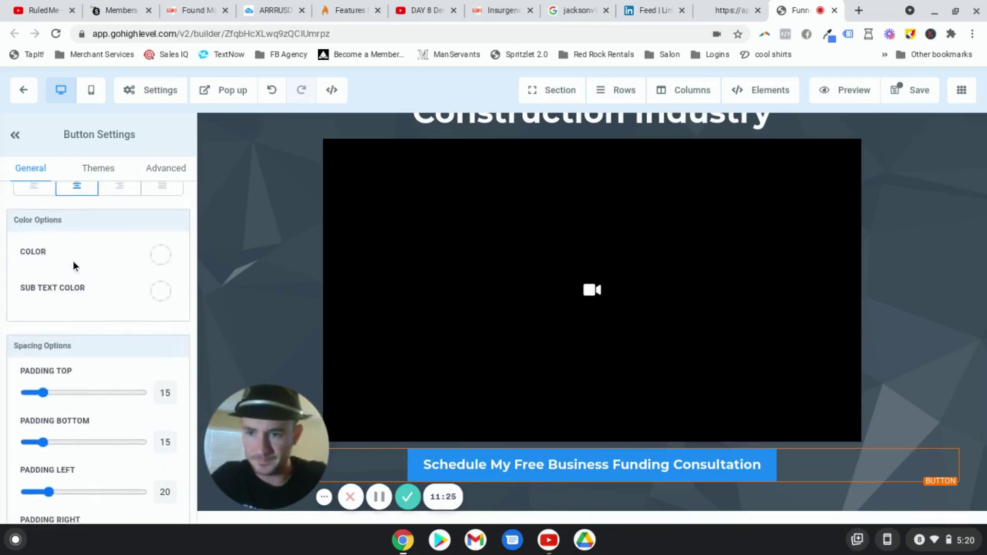
scroll(73, 260, "up", 6)
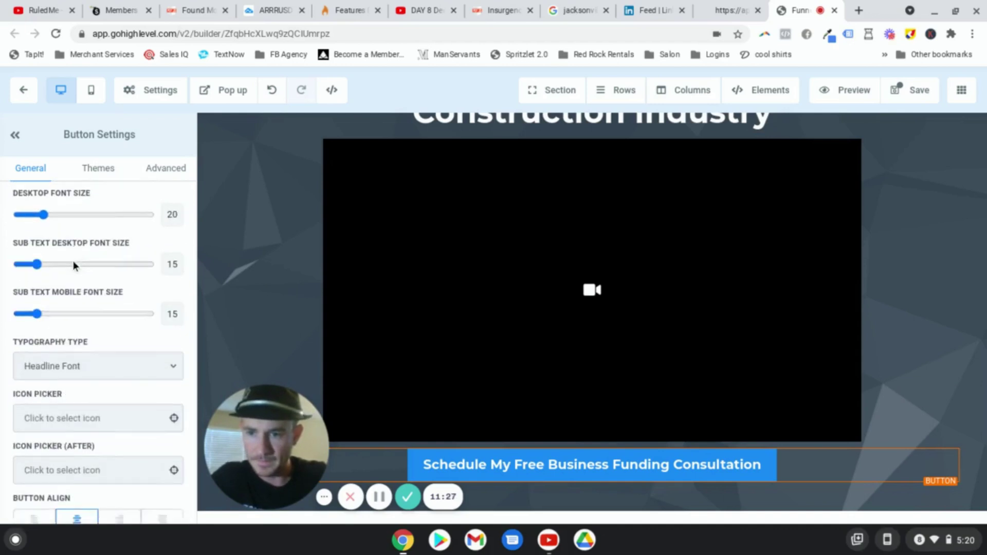
scroll(72, 261, "up", 4)
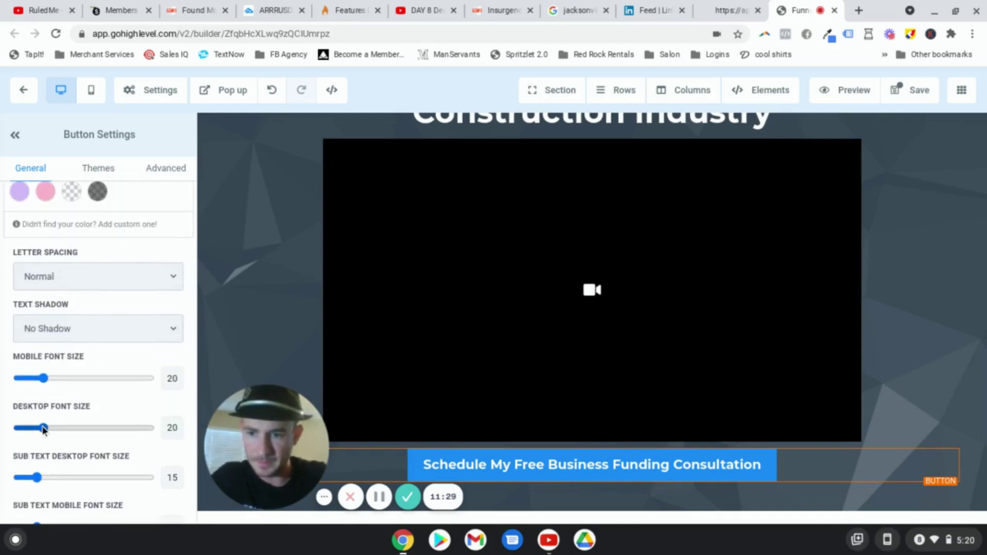
Step: Set the button's desktop font size to 31 and give it a looping Glow effect
left_click_drag(44, 429, 59, 434)
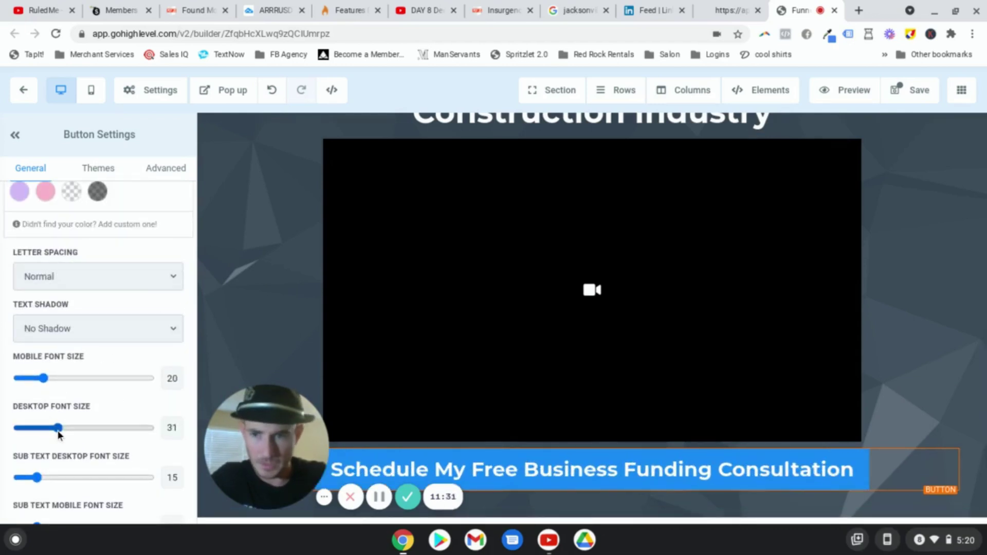
left_click(165, 169)
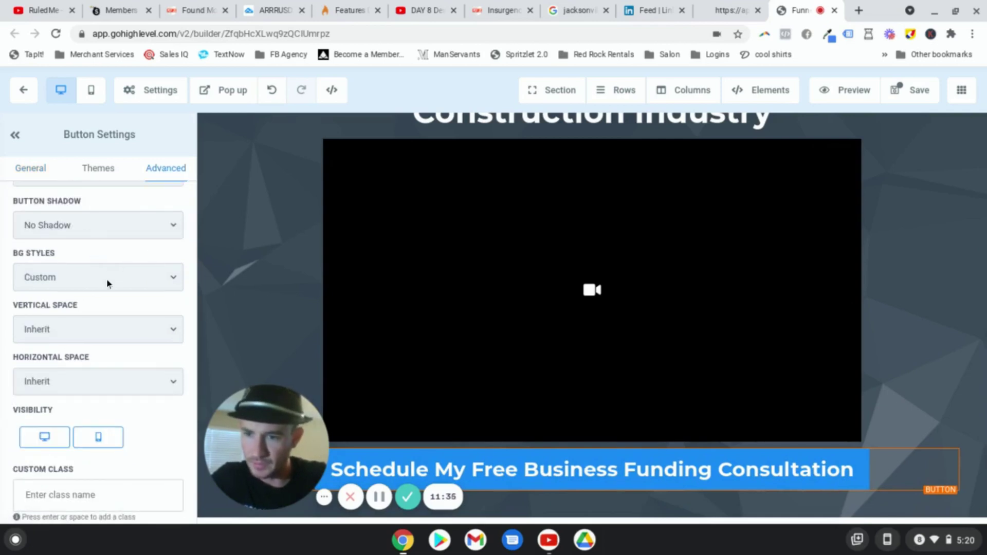
scroll(107, 280, "down", 3)
scroll(116, 359, "up", 5)
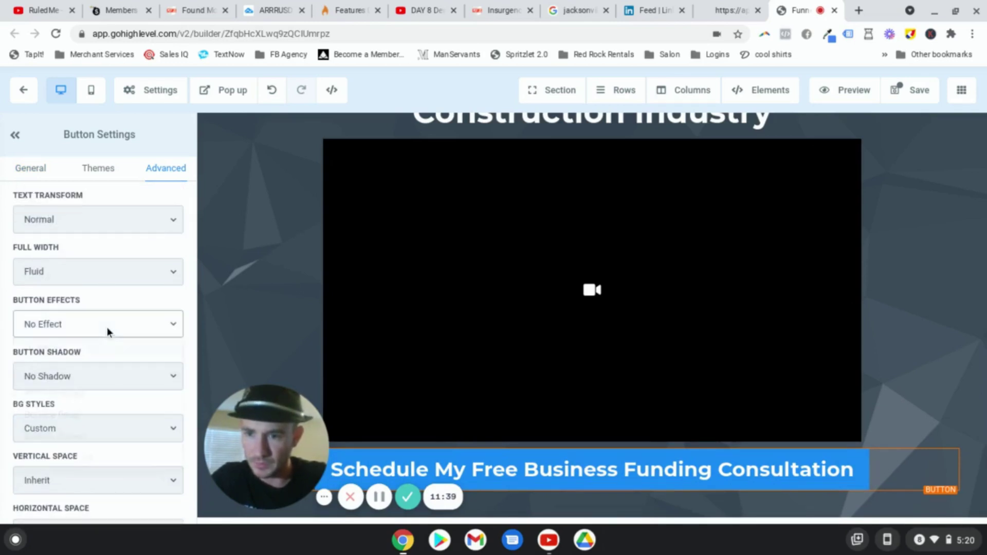
left_click(107, 327)
left_click(83, 367)
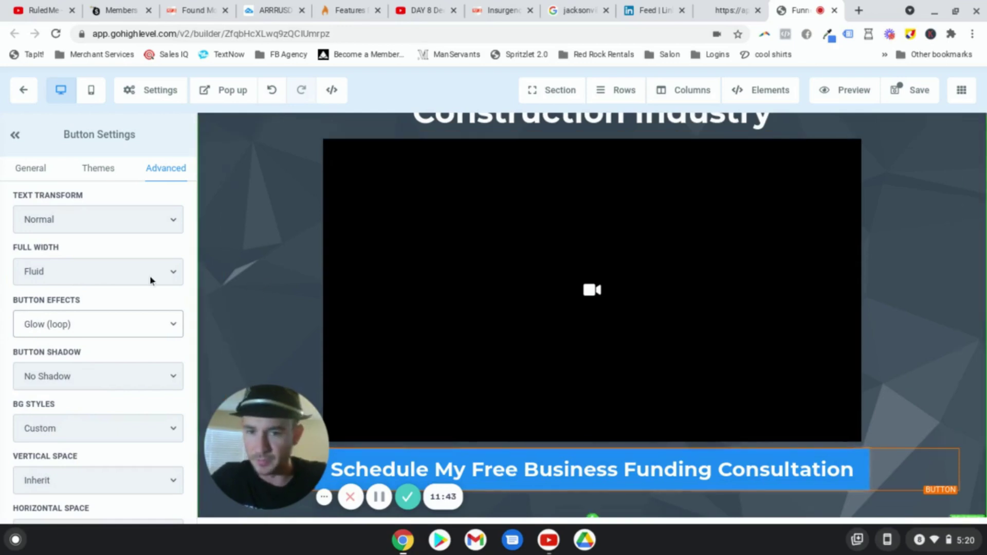
left_click(110, 275)
scroll(110, 276, "down", 1)
scroll(110, 280, "down", 5)
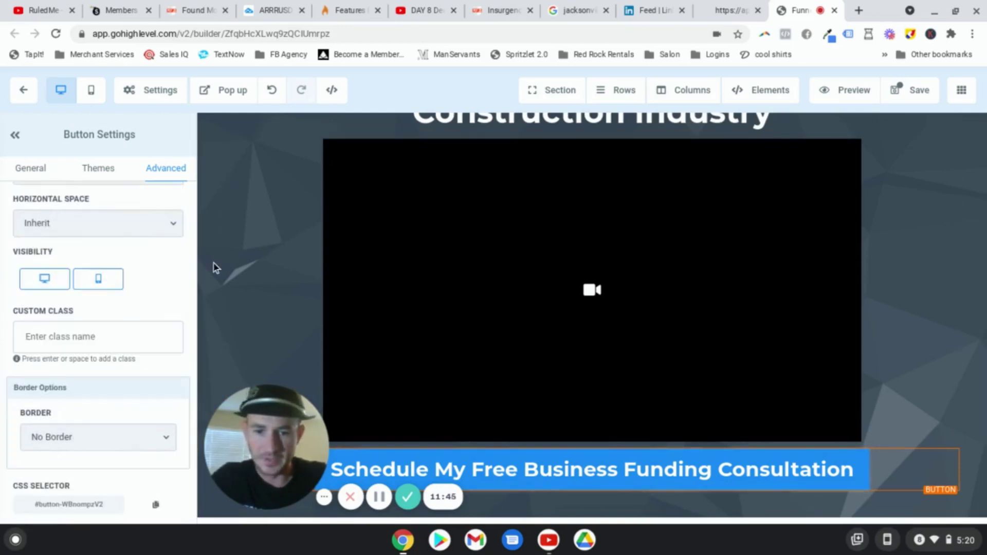
scroll(213, 267, "up", 1)
Step: Make the button link to the next funnel step
left_click(38, 177)
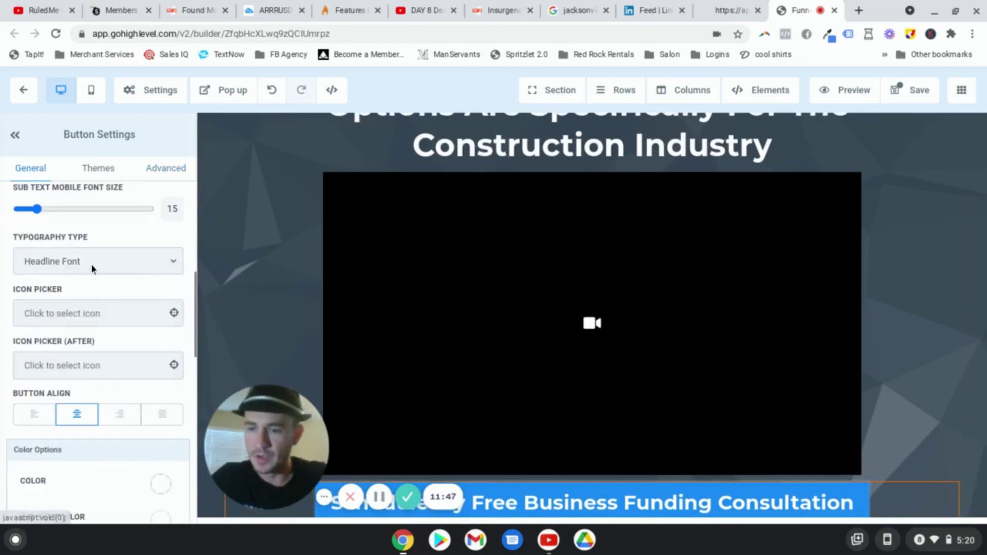
scroll(91, 264, "down", 5)
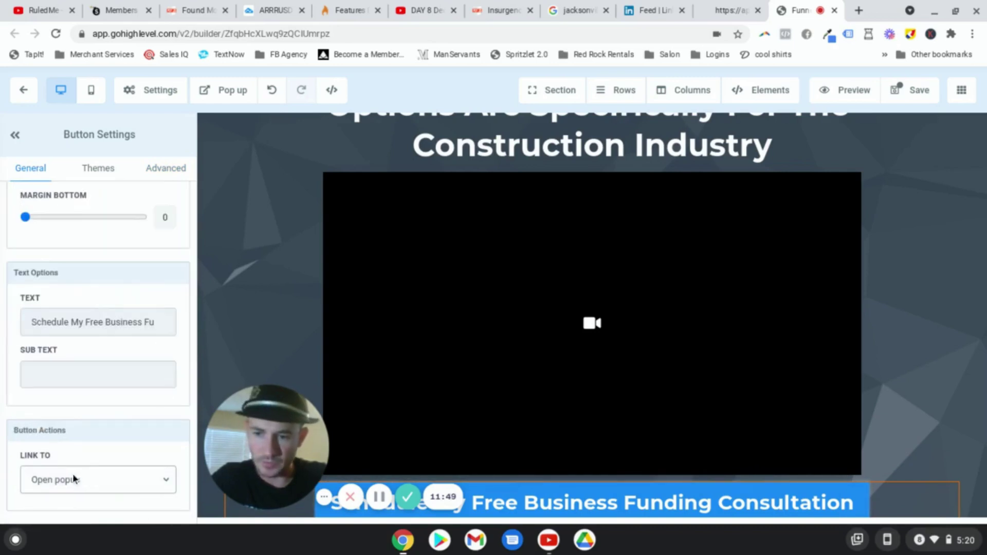
left_click(113, 474)
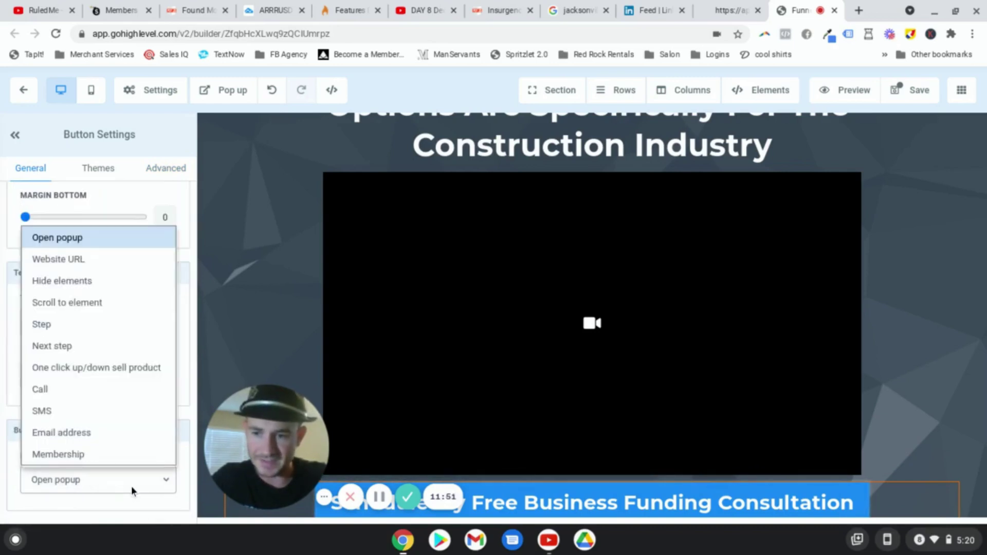
left_click(53, 345)
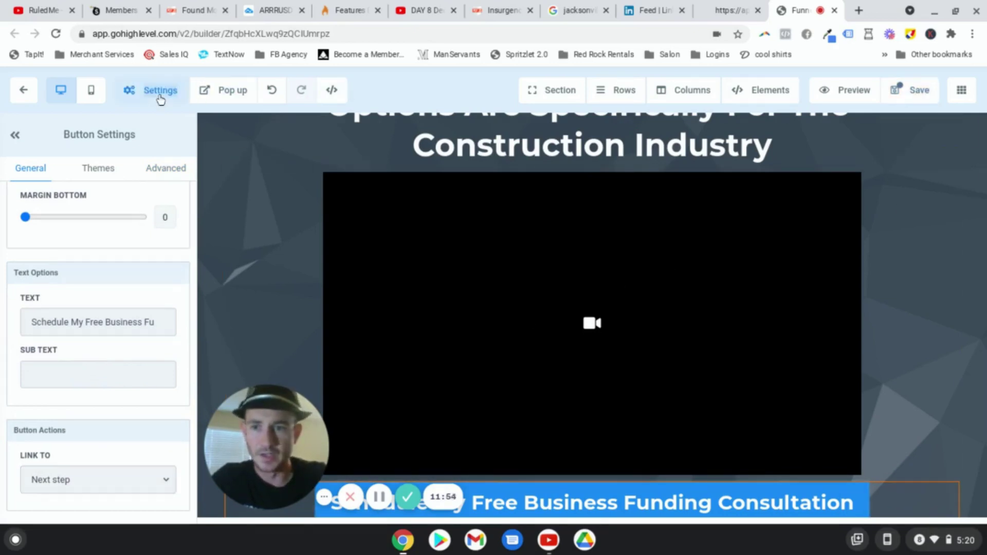
Step: Set the SEO title and description to 'Business Funding Options' and the author to 'Leads For Locals'
mouse_move(154, 92)
left_click(155, 120)
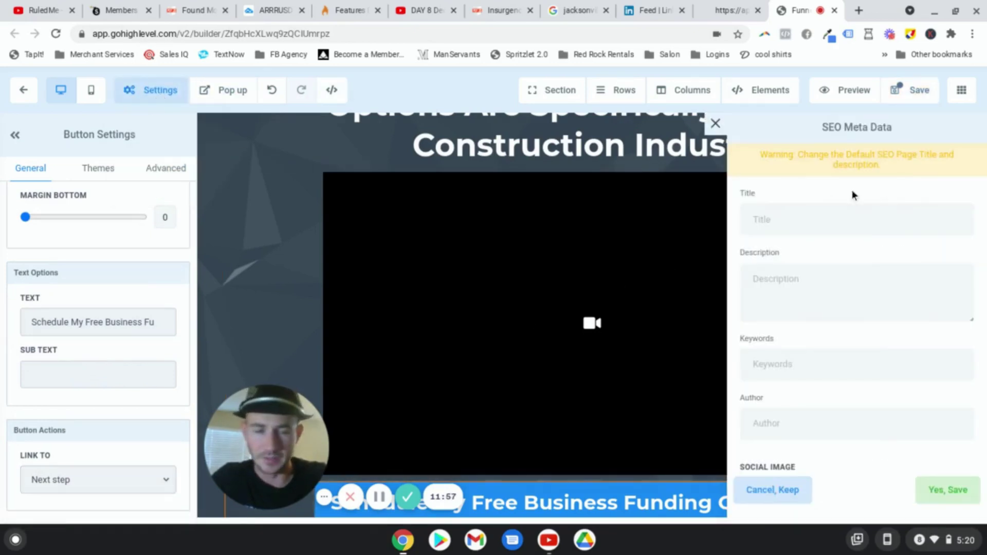
left_click(802, 216)
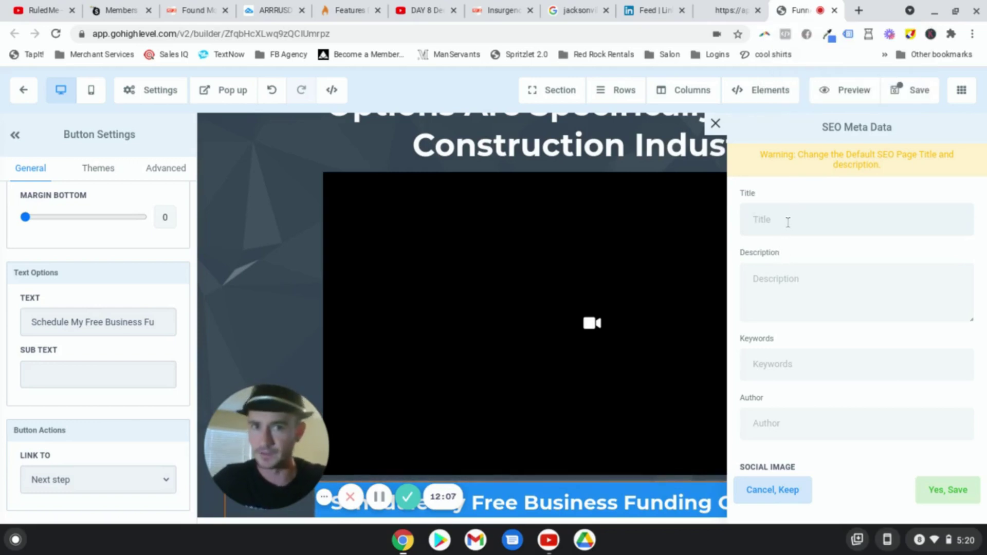
type("Bu")
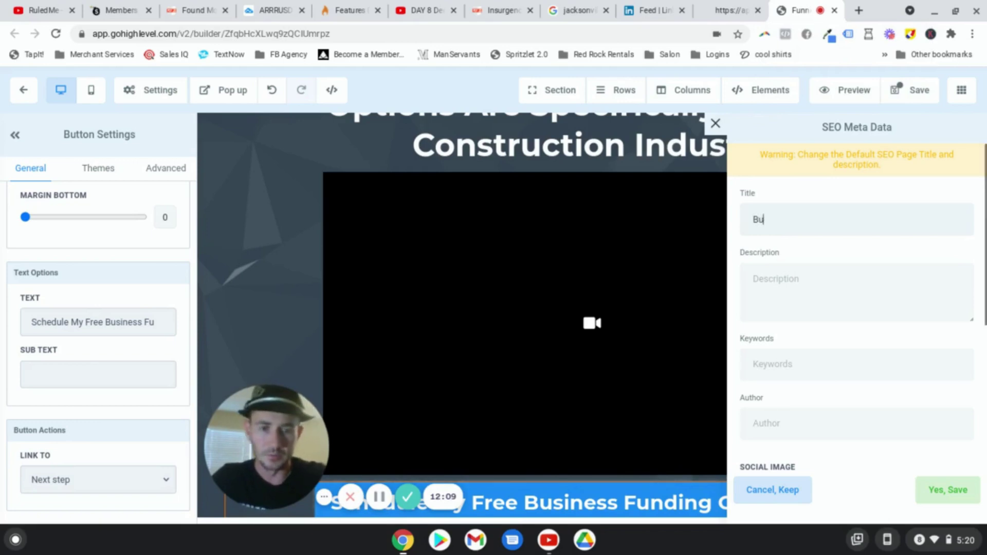
type("siness Funding ")
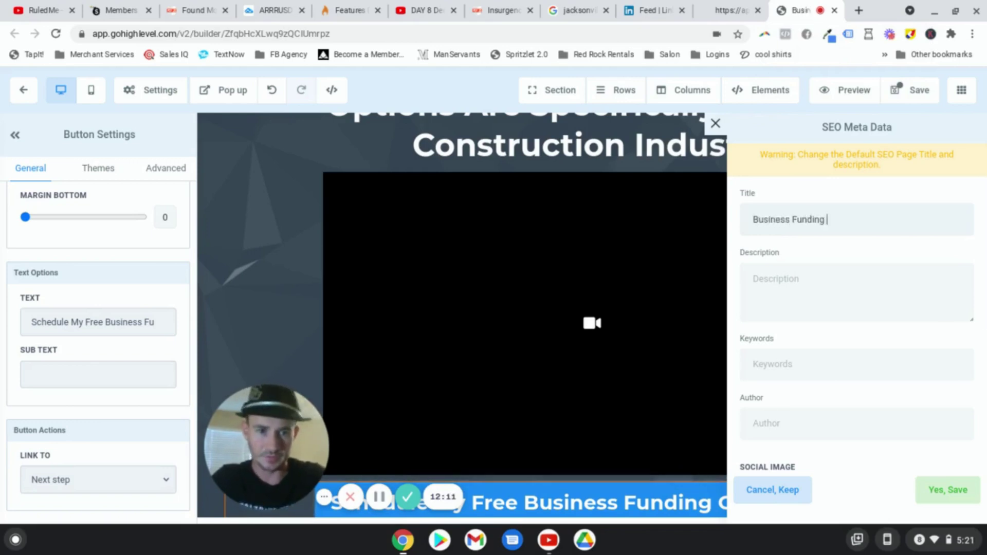
type("Options")
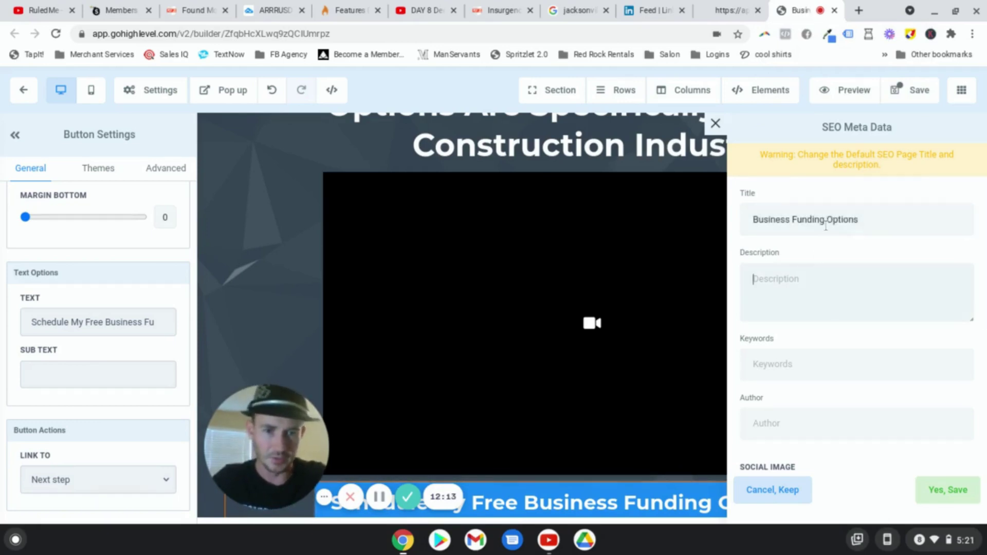
triple_click(826, 226)
key("ctrl+c")
left_click(797, 282)
key("ctrl+v")
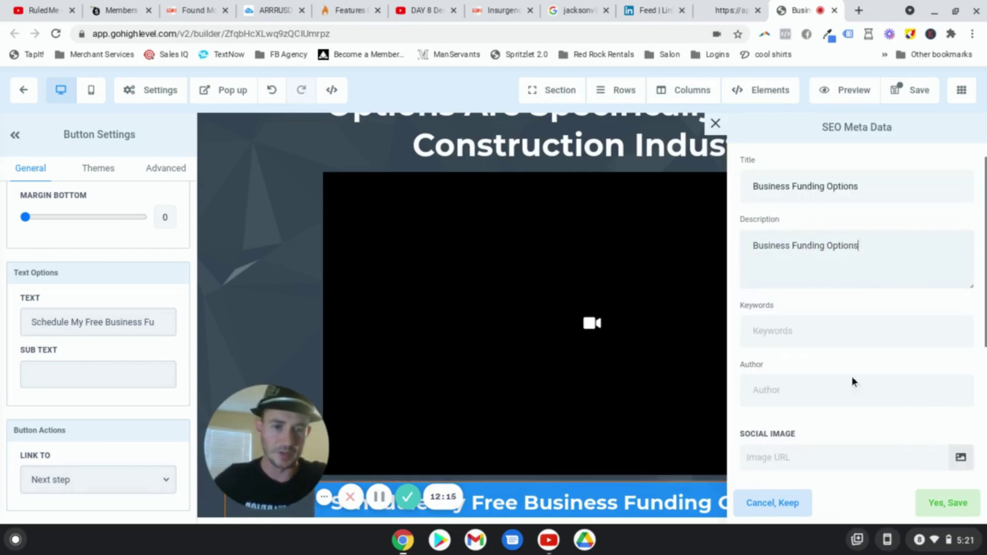
left_click(801, 339)
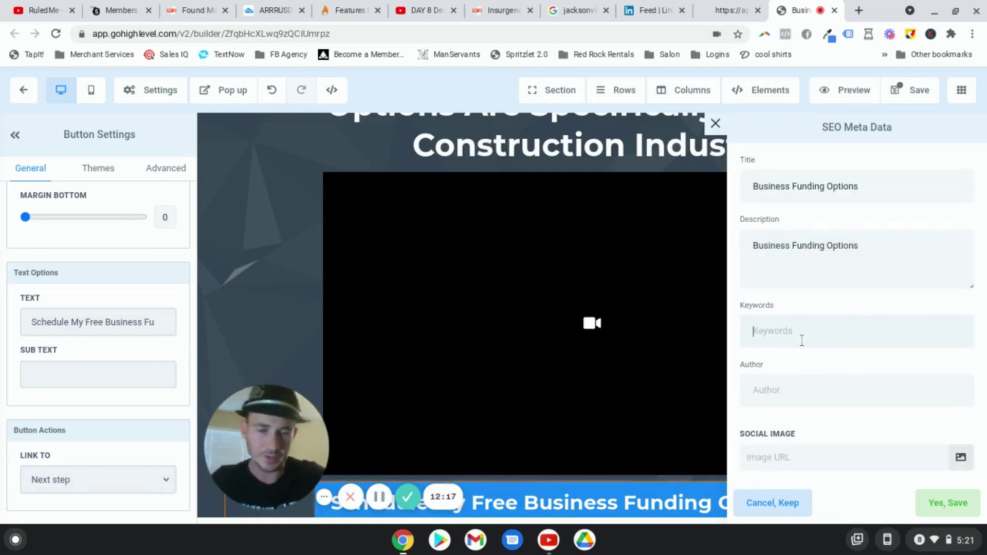
left_click(797, 394)
type("Leads For Locals")
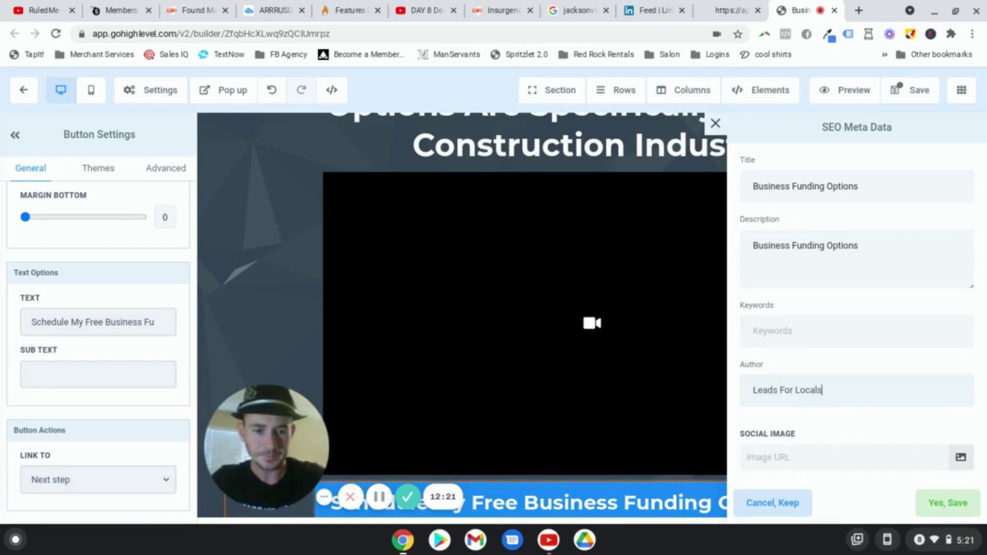
key("Return")
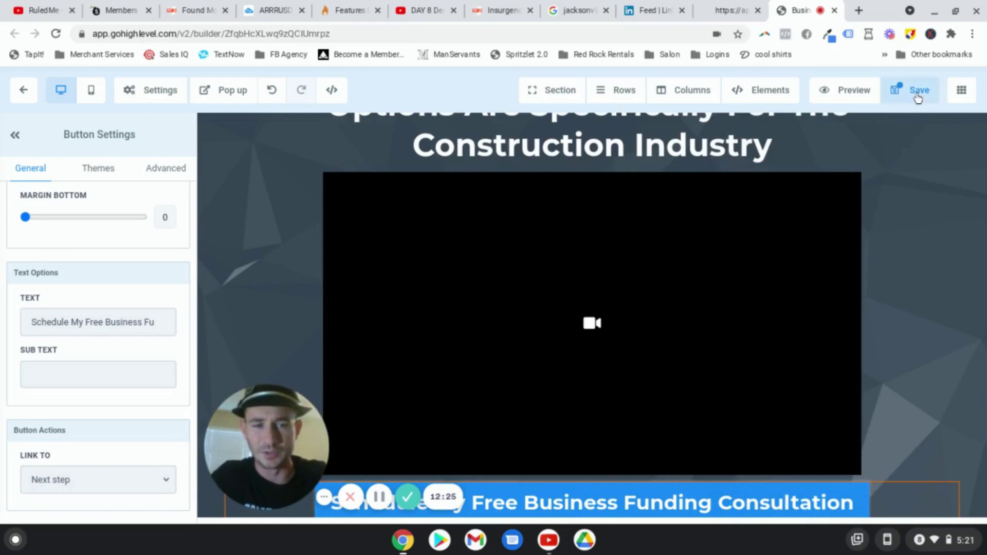
Step: Save the page edits
left_click_drag(75, 454, 93, 453)
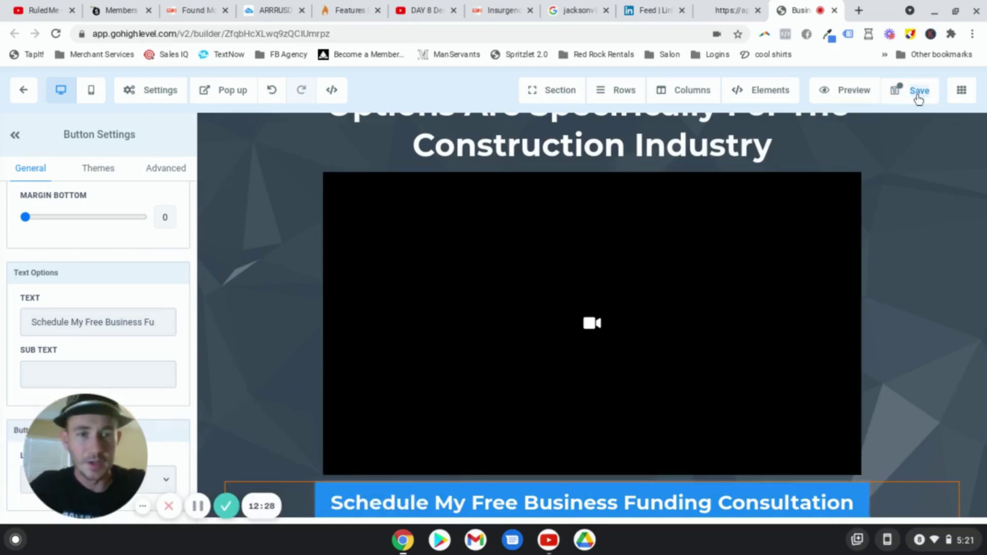
left_click(899, 91)
scroll(956, 274, "up", 3)
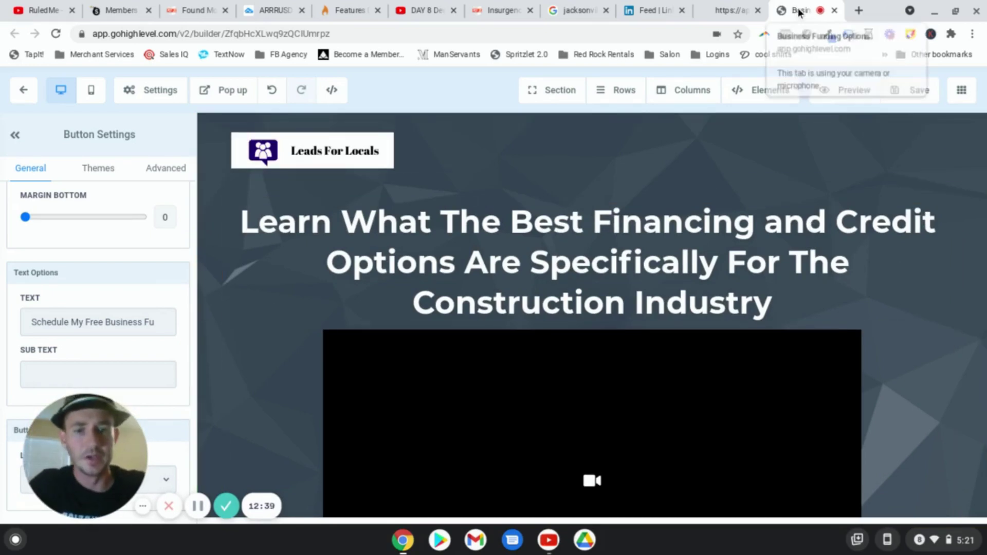
Step: Close the builder and open the Book With Me Page editor in a new tab
left_click(834, 14)
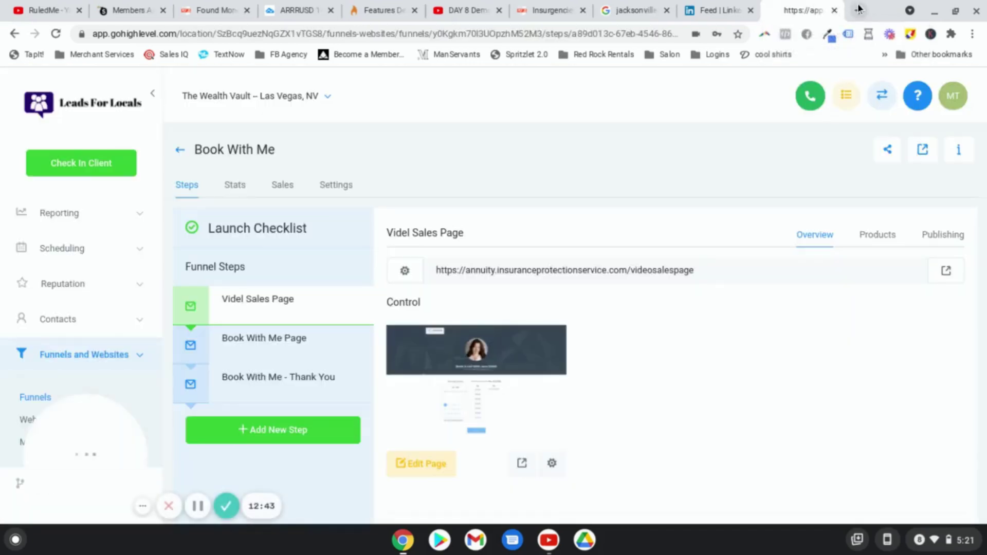
left_click(292, 343)
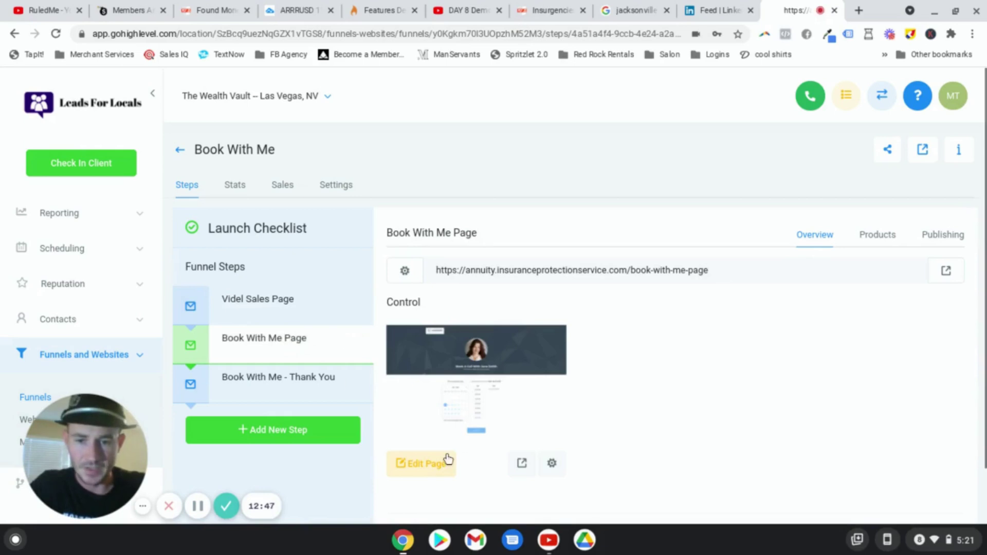
right_click(427, 464)
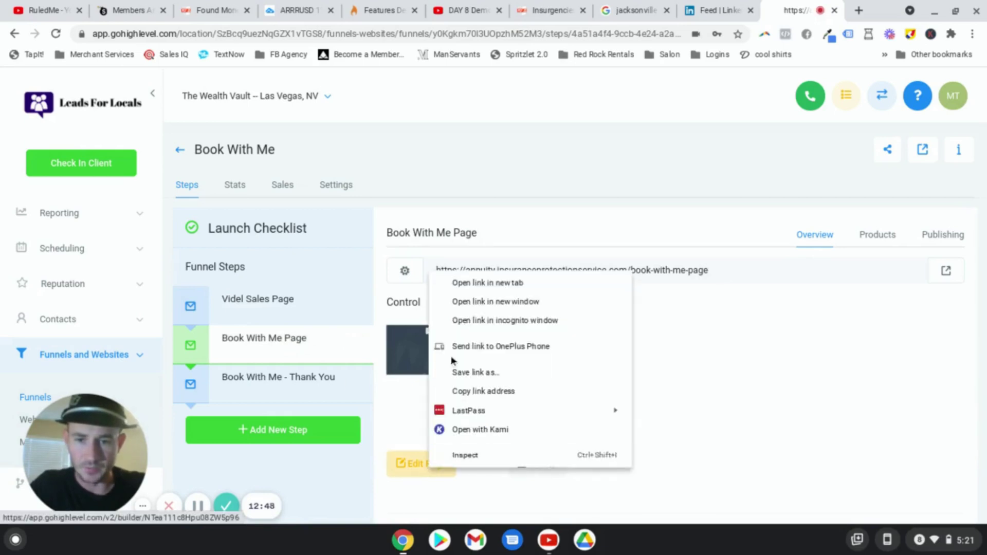
left_click(477, 295)
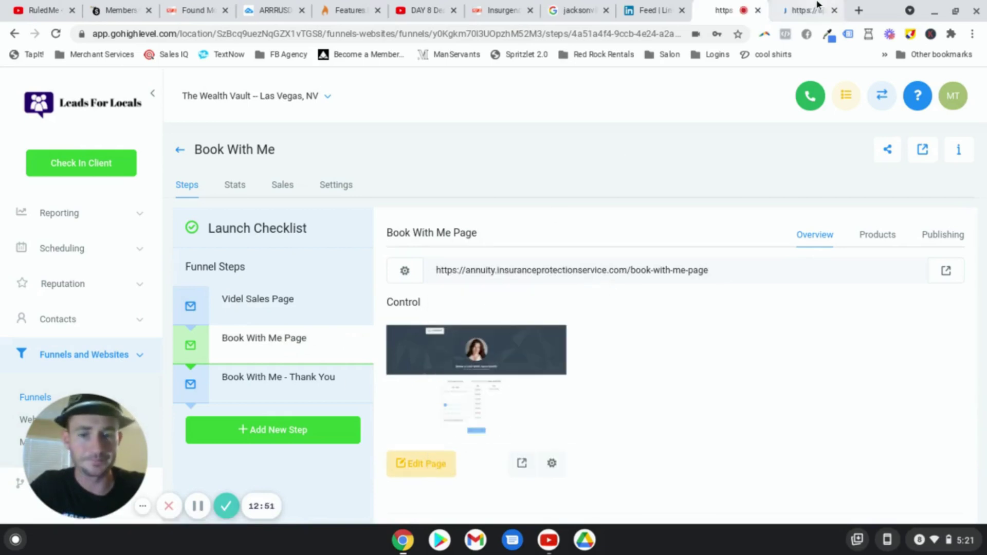
left_click(817, 7)
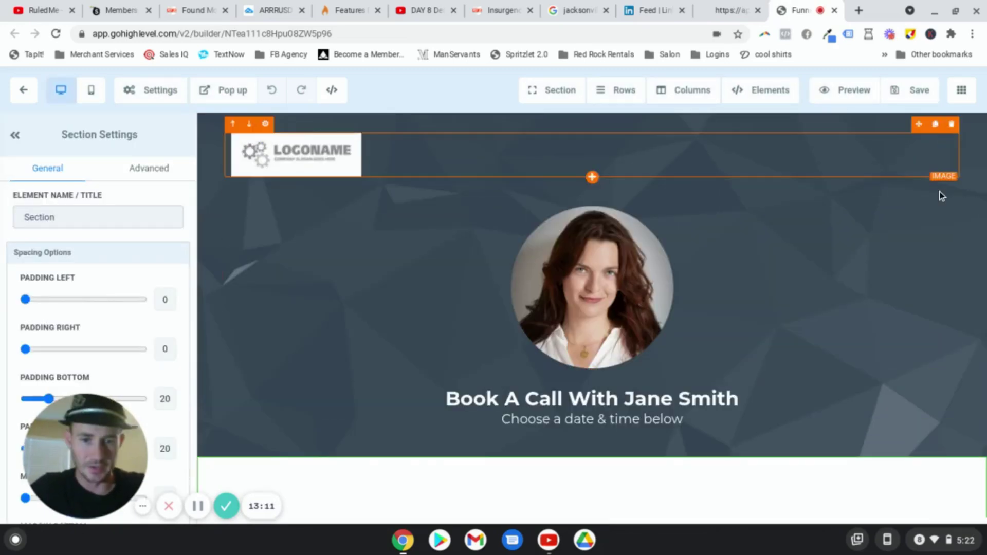
Step: Replace the LOGONAME placeholder header logo with the Leads For Locals image from the Media Library
scroll(730, 370, "down", 2)
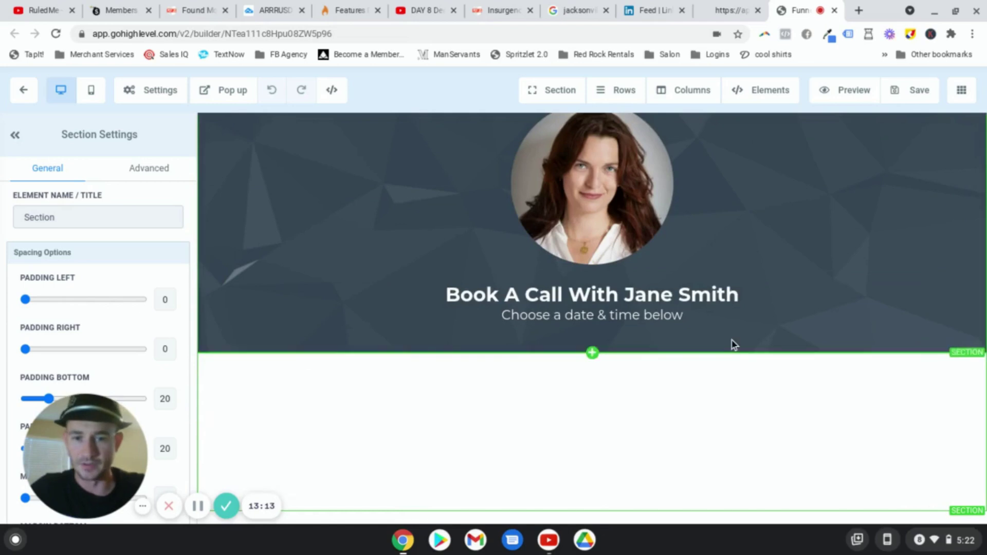
scroll(740, 343, "up", 2)
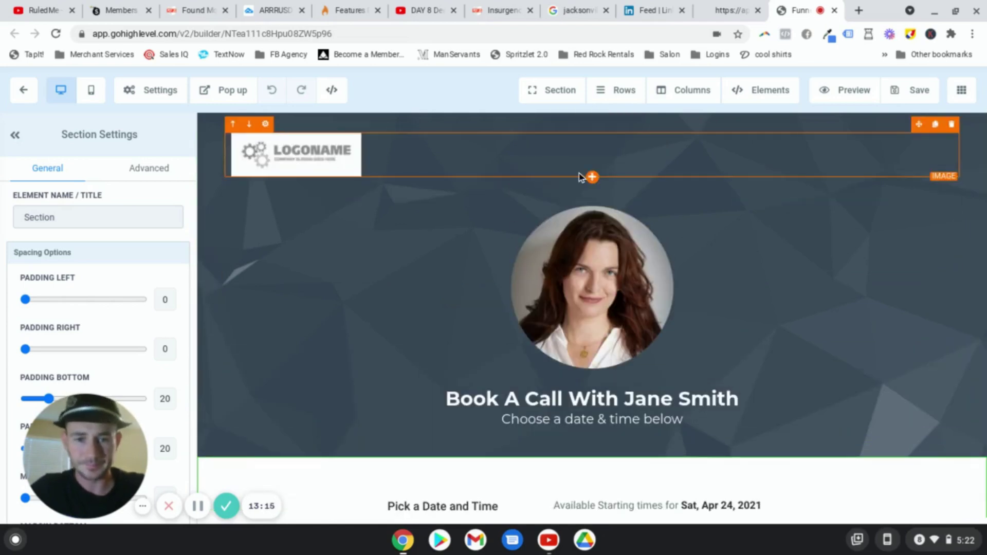
left_click(311, 153)
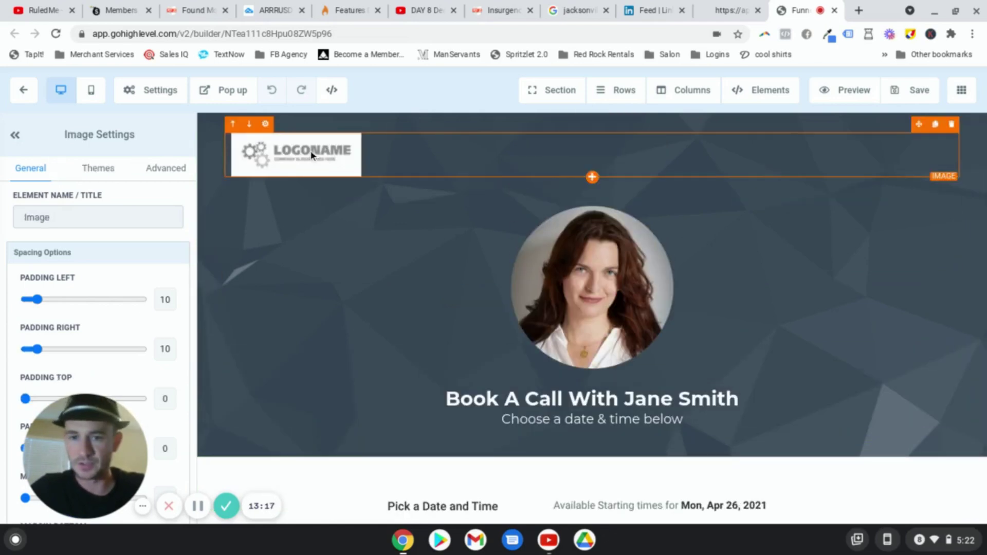
scroll(101, 349, "down", 10)
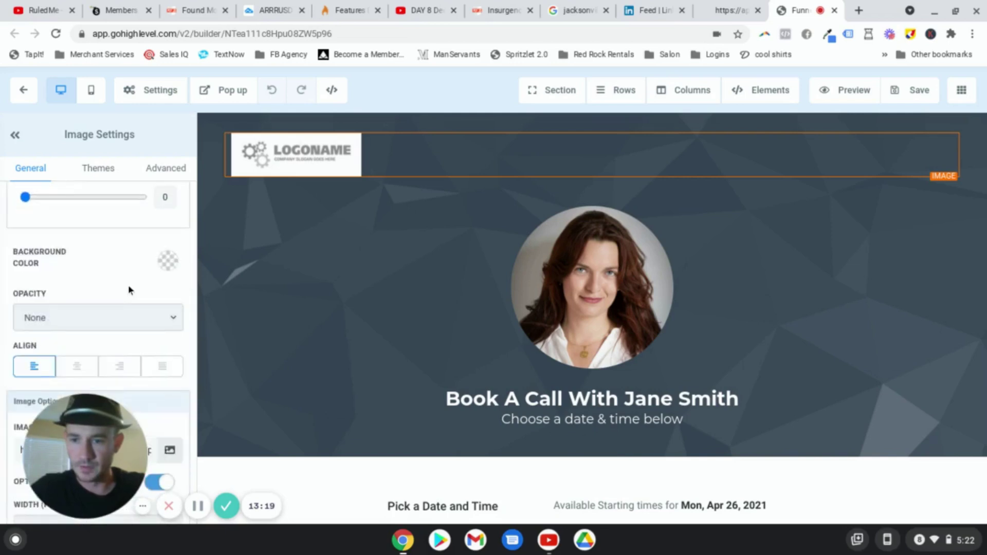
scroll(129, 288, "up", 2)
left_click(166, 348)
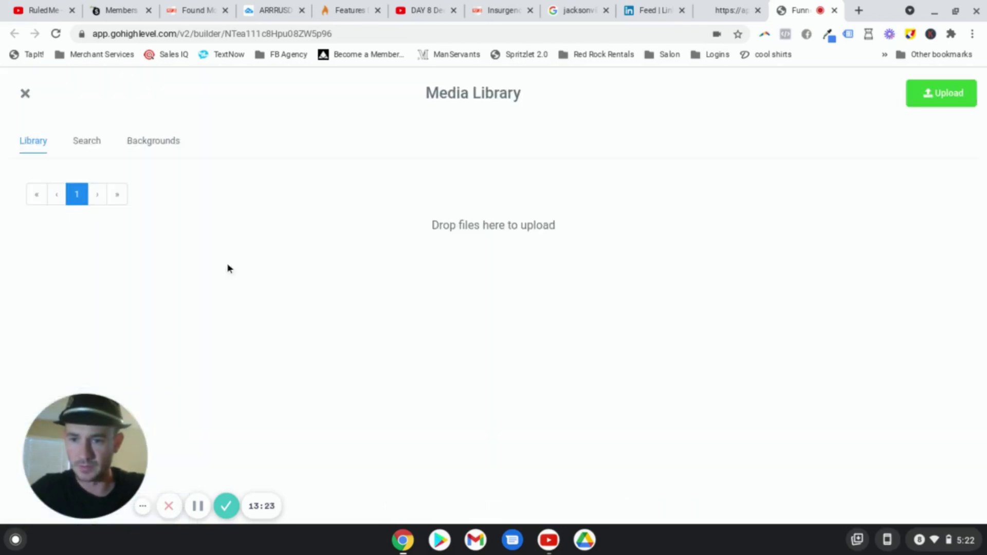
left_click(169, 279)
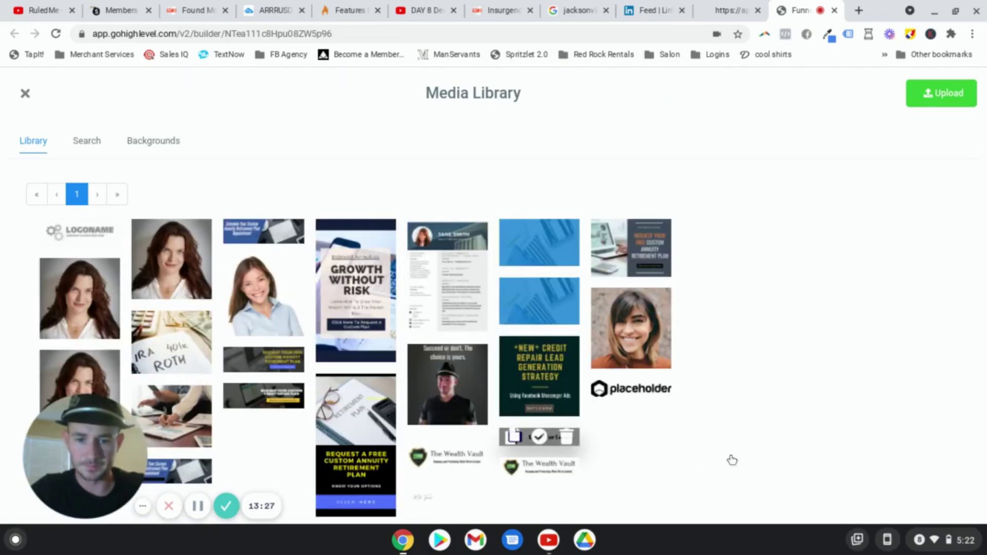
left_click(538, 437)
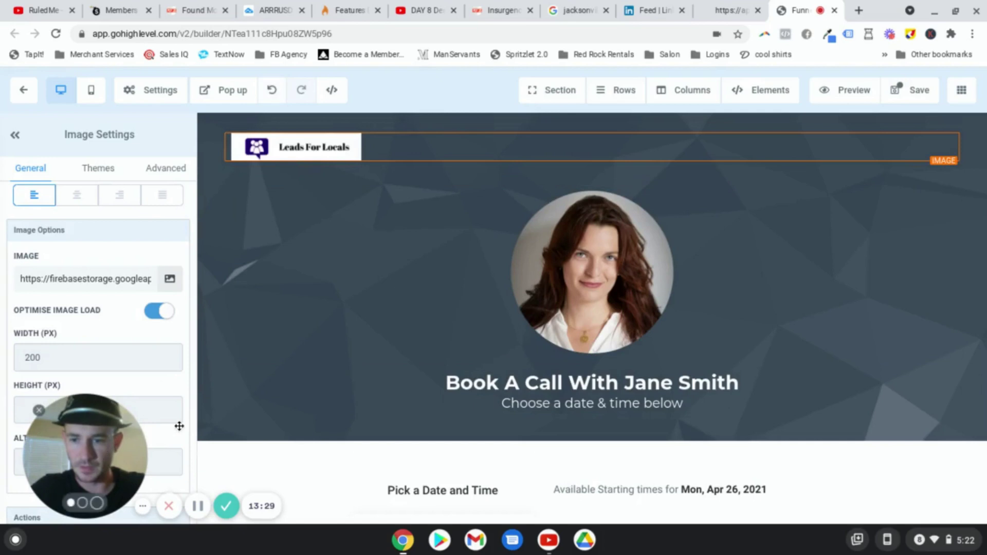
left_click_drag(179, 426, 325, 362)
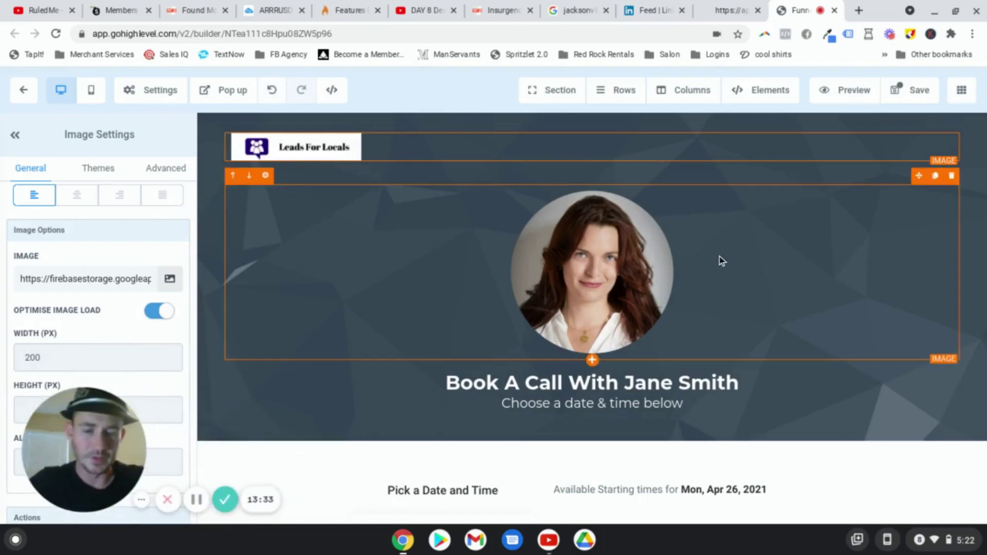
scroll(721, 260, "down", 3)
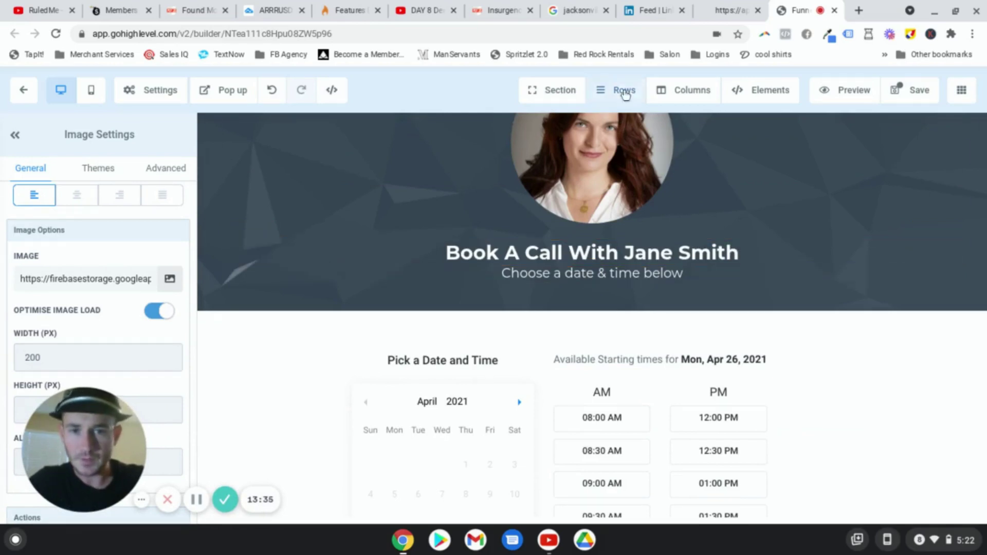
Step: Add a 2 Column row below the header and narrow its first column
mouse_move(625, 94)
left_click(625, 123)
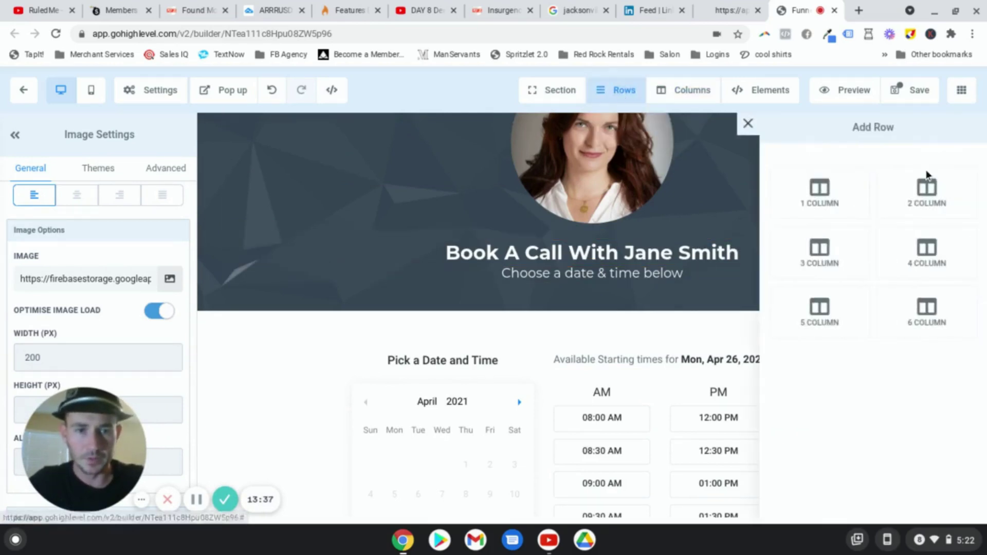
left_click_drag(914, 196, 570, 346)
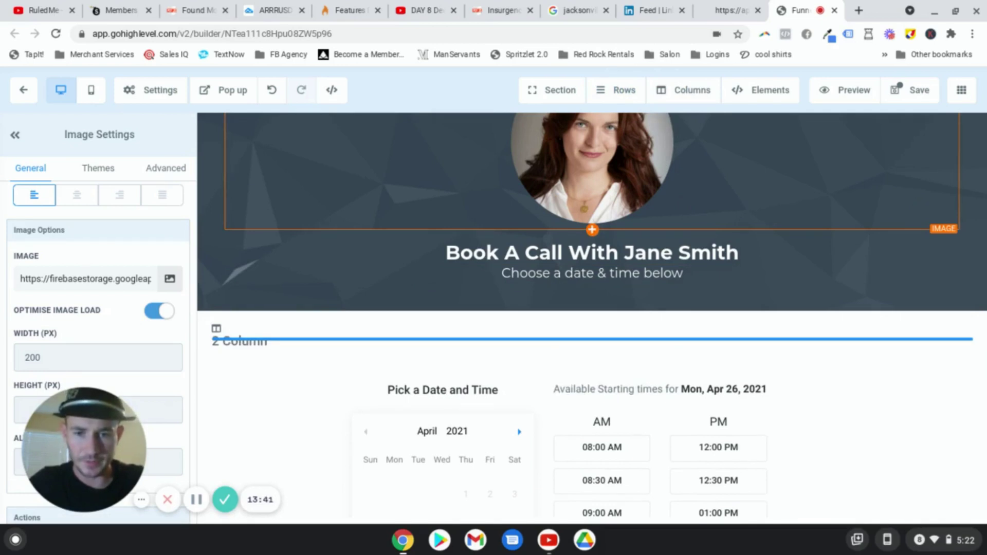
left_click_drag(571, 372, 428, 375)
Step: Move the booking calendar into the right column and the headshot photo into the left
scroll(722, 395, "down", 1)
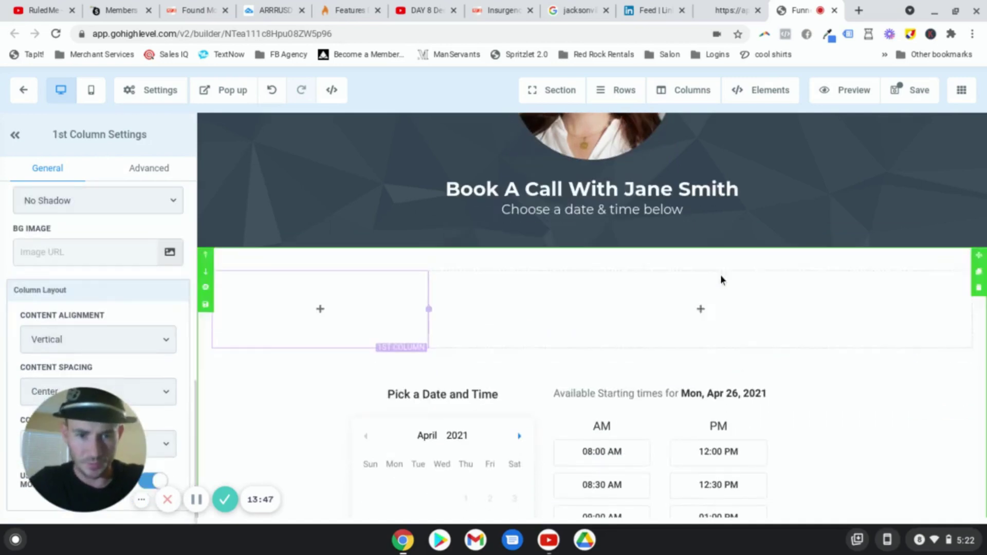
left_click(725, 409)
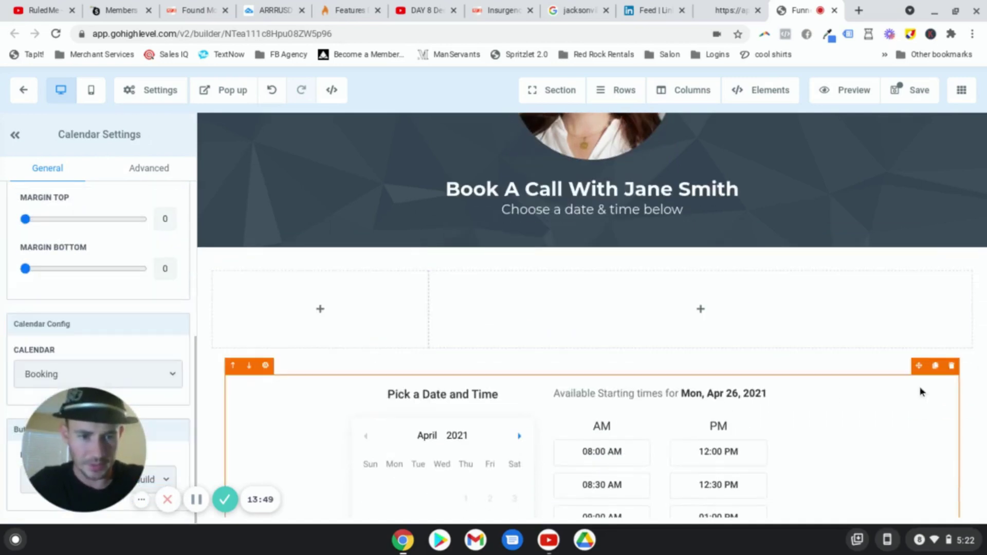
left_click_drag(919, 369, 847, 315)
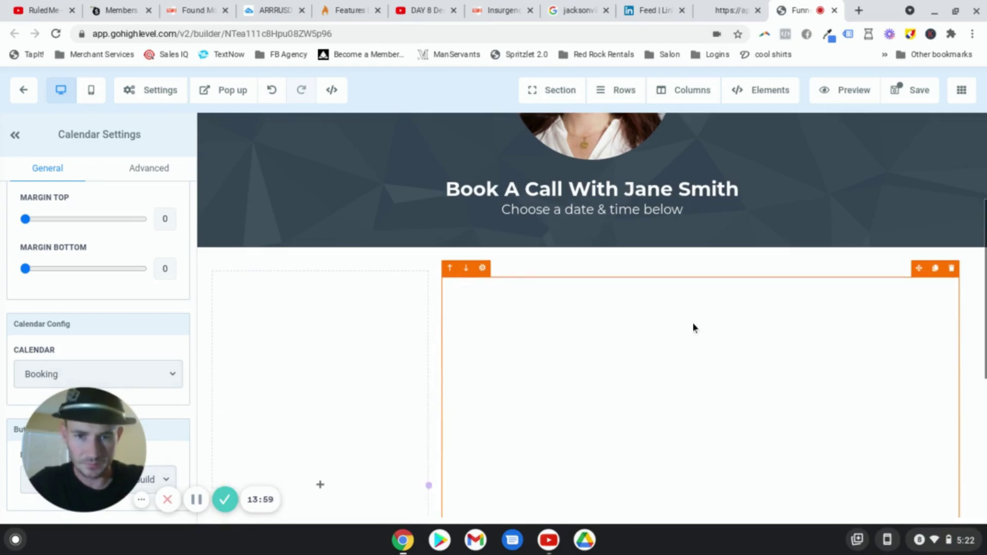
scroll(695, 328, "up", 7)
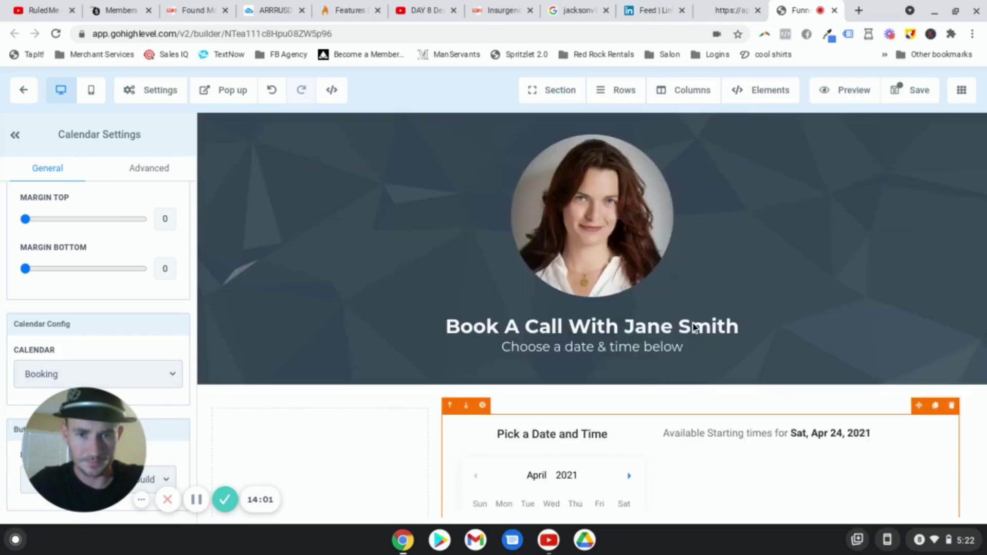
scroll(721, 312, "down", 3)
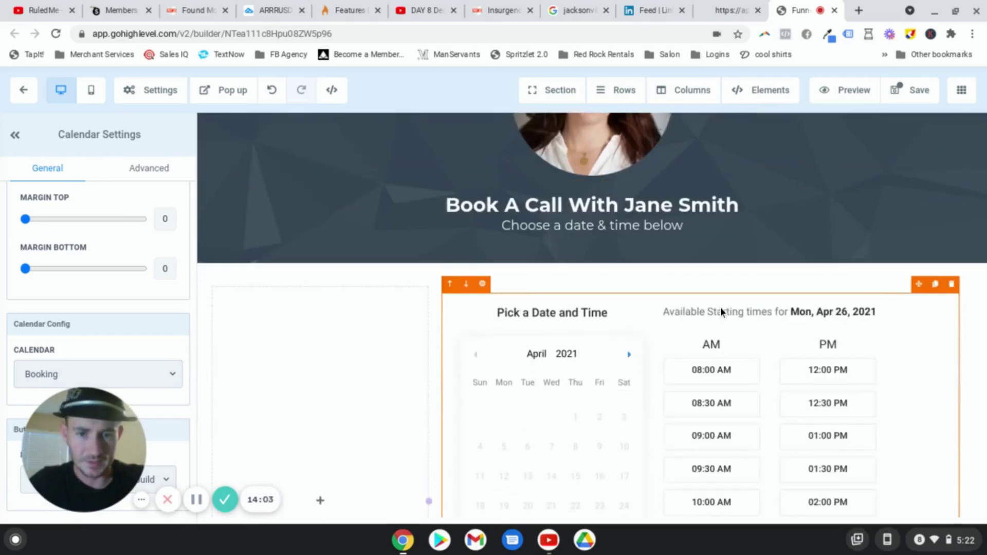
scroll(717, 309, "up", 3)
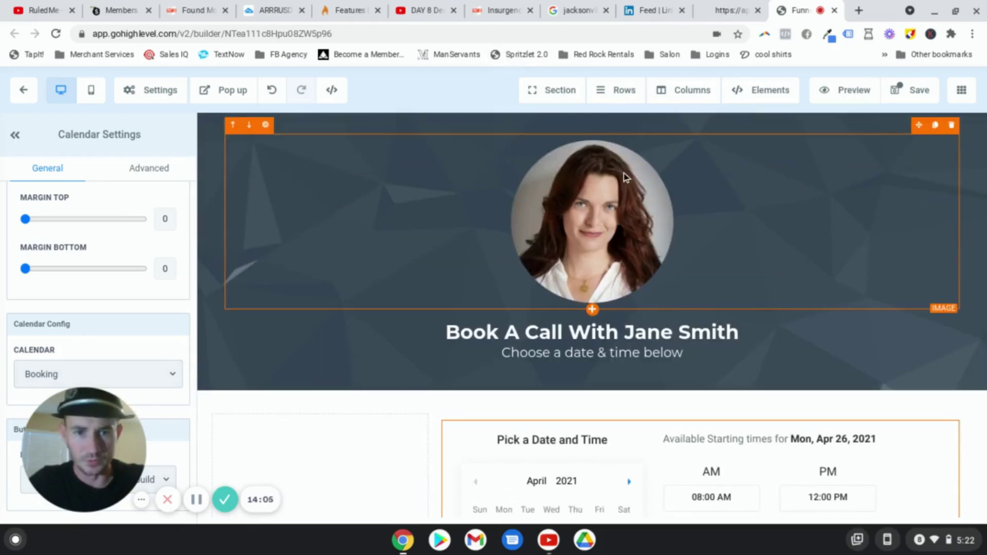
left_click_drag(919, 126, 320, 451)
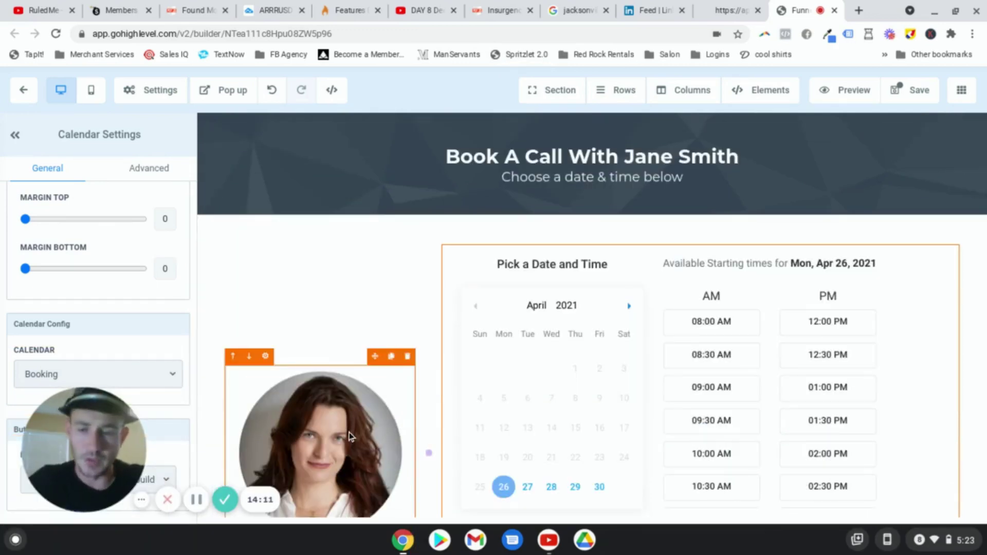
Step: Check the headshot and headline settings, then open the photo column's 1st Column Settings
left_click(349, 435)
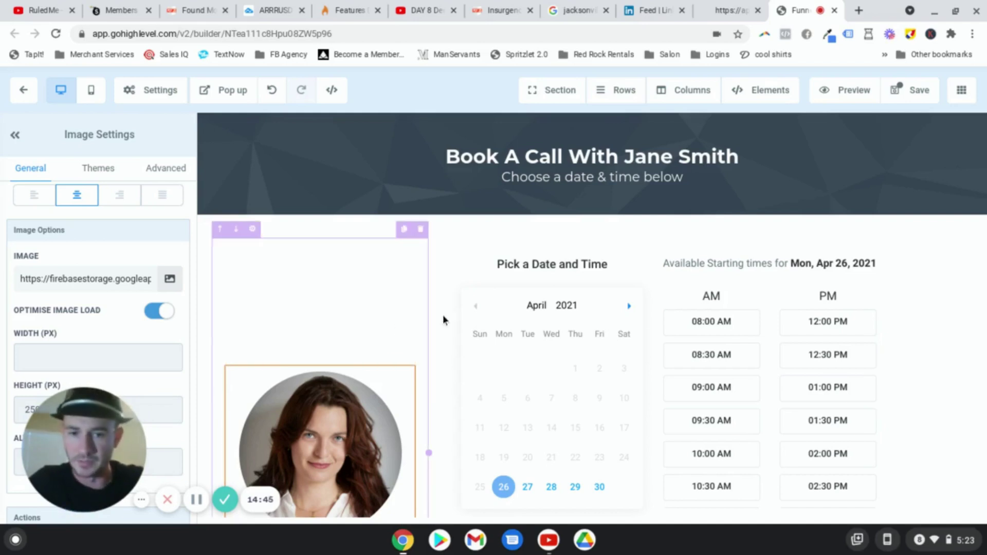
left_click(906, 156)
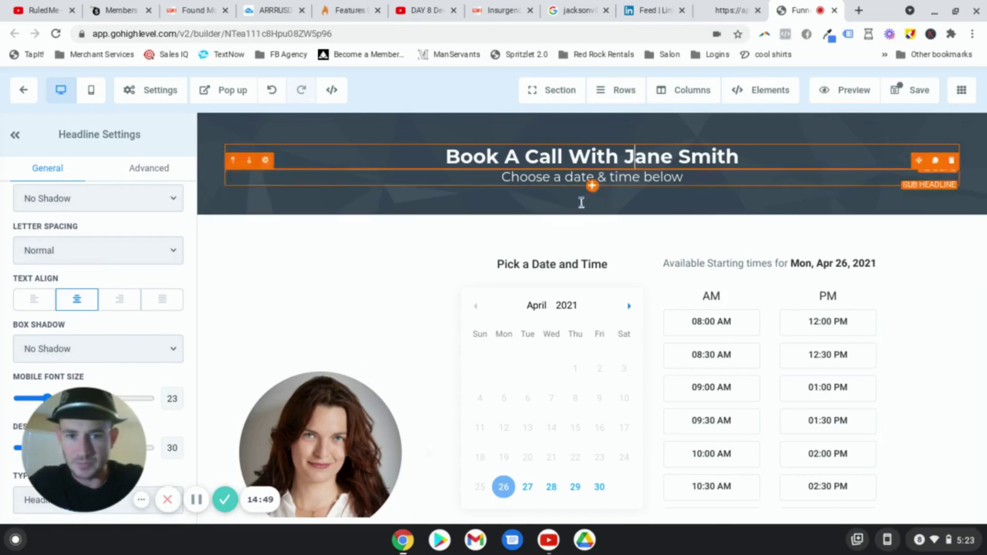
left_click(319, 392)
left_click_drag(80, 423, 633, 416)
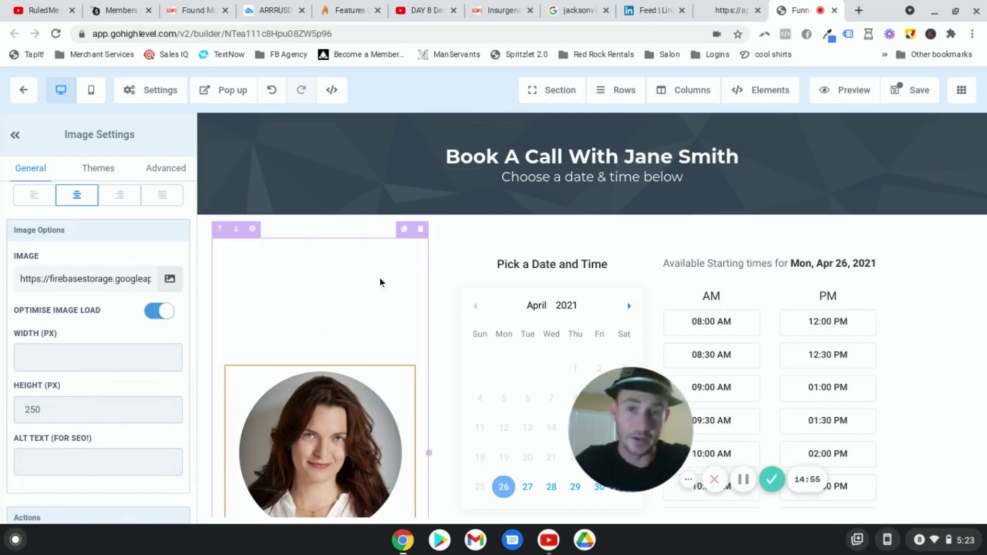
scroll(85, 375, "down", 2)
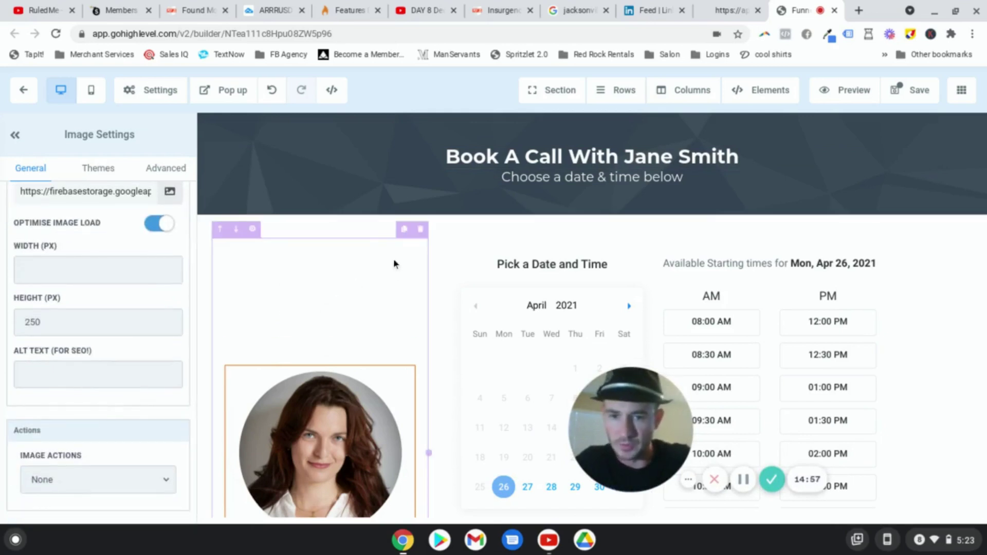
left_click(345, 253)
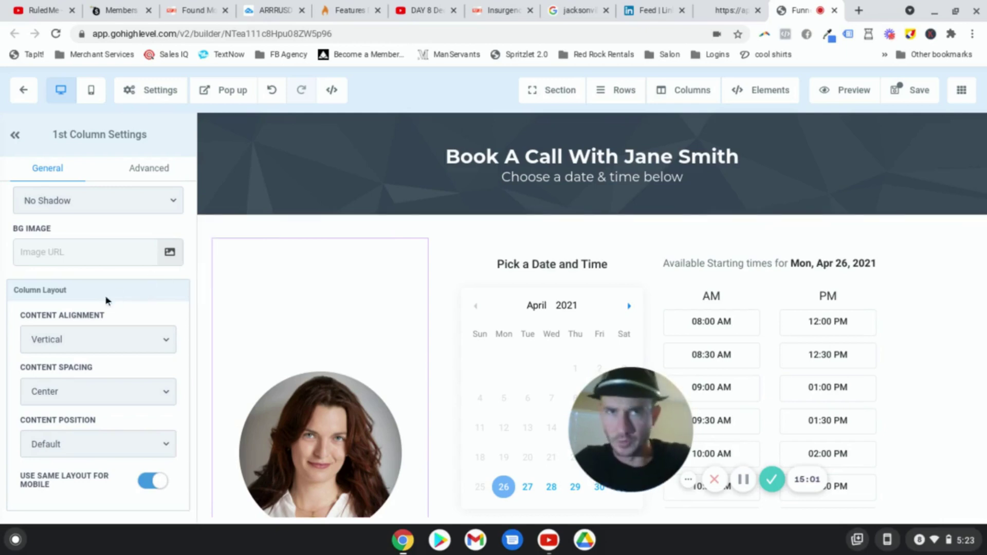
Step: Move the photo to the top of its column and add a 'Jane Smith' headline below it
left_click(86, 385)
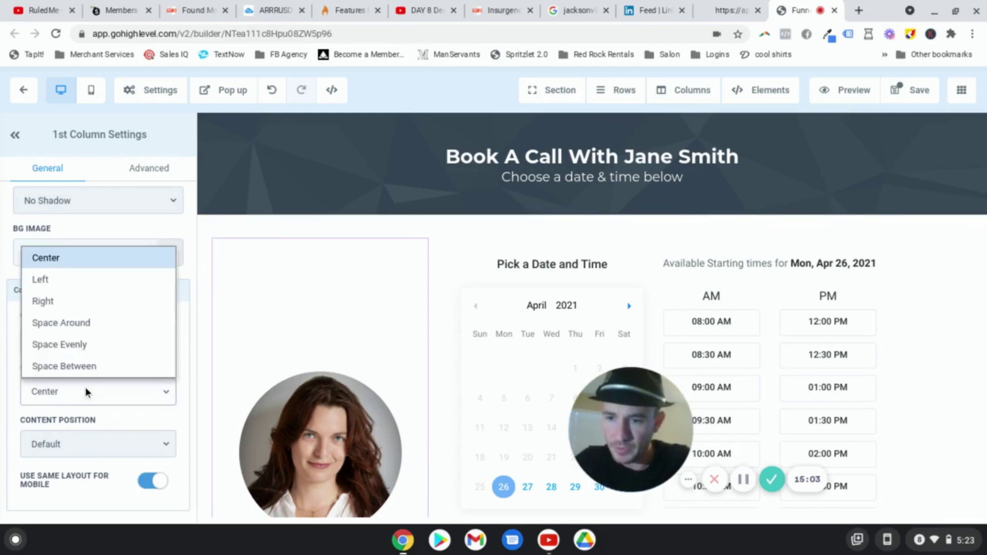
left_click(64, 275)
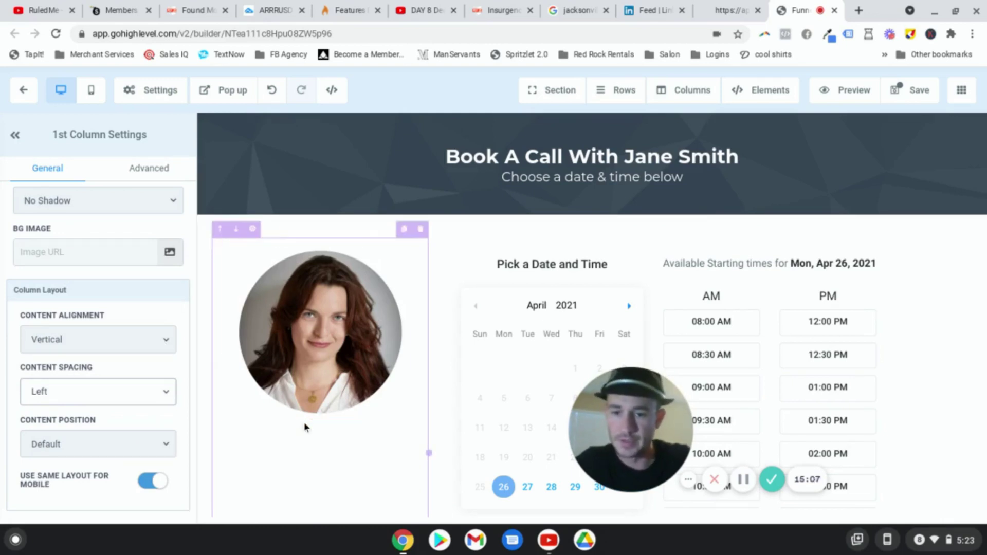
left_click(319, 420)
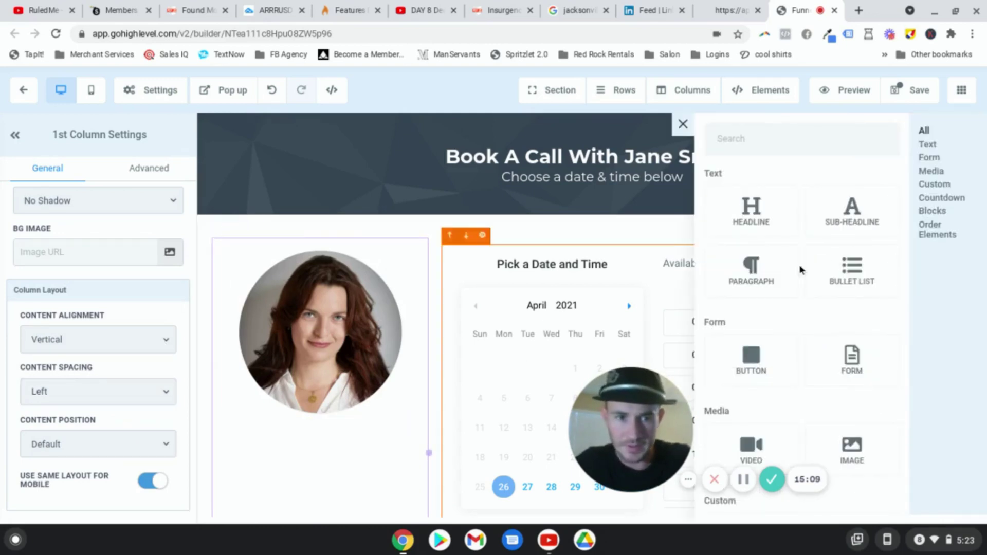
left_click(751, 211)
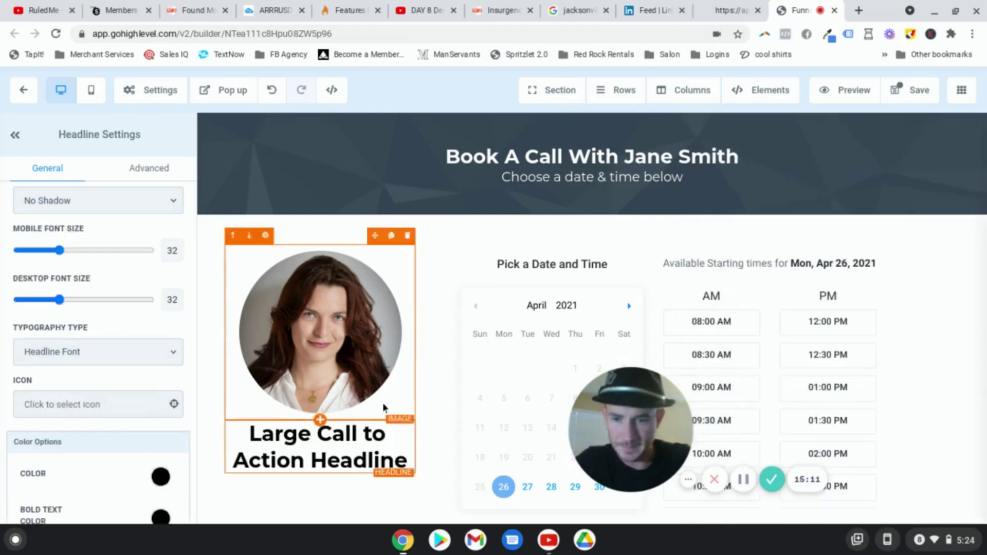
double_click(349, 433)
triple_click(349, 433)
type("Ja")
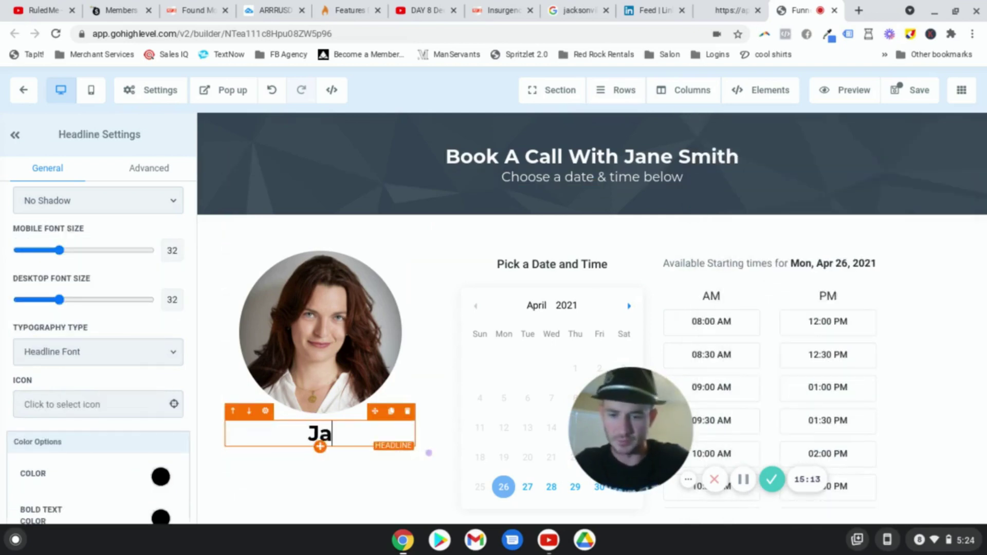
type("ne Smith")
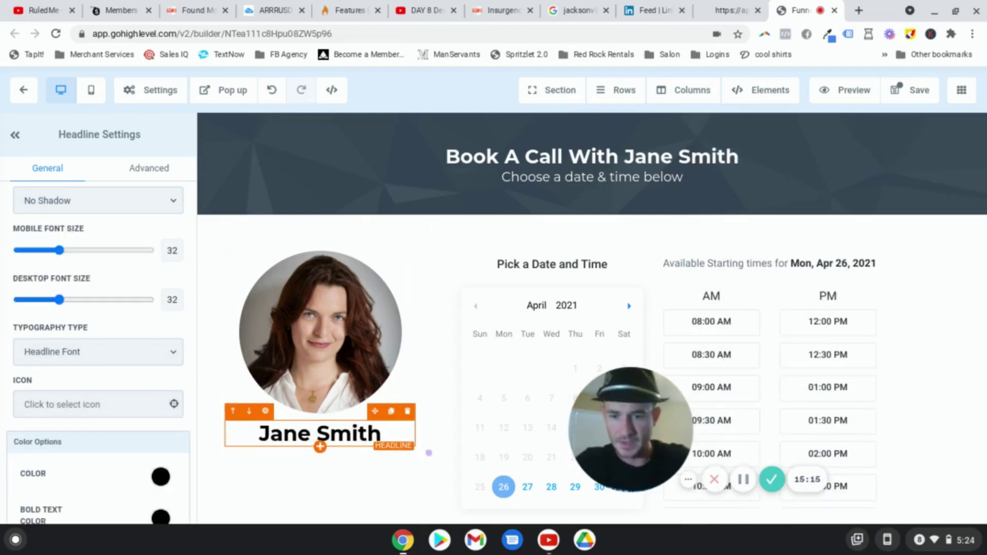
Step: Add a 'Business Funding Specialist' sub-headline under the name
left_click(321, 447)
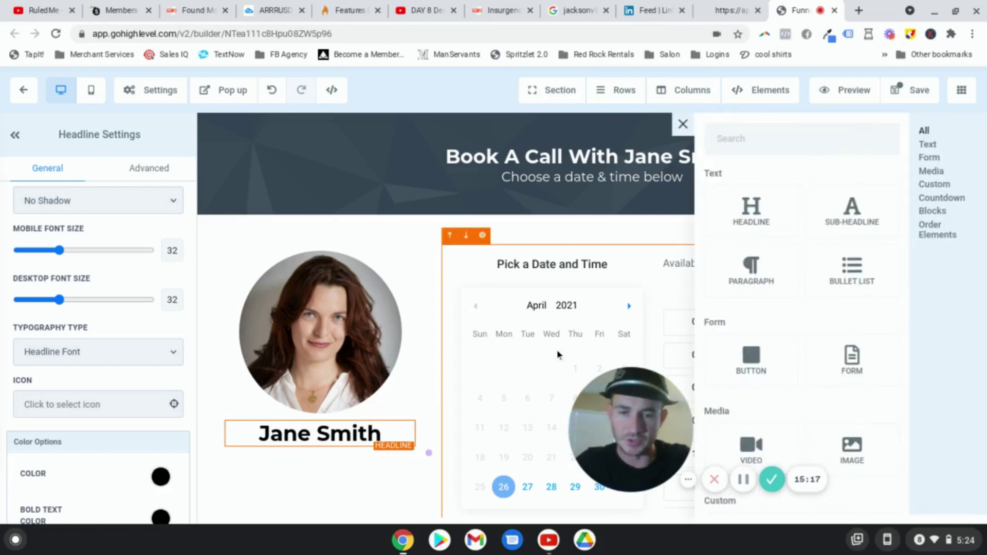
left_click(855, 216)
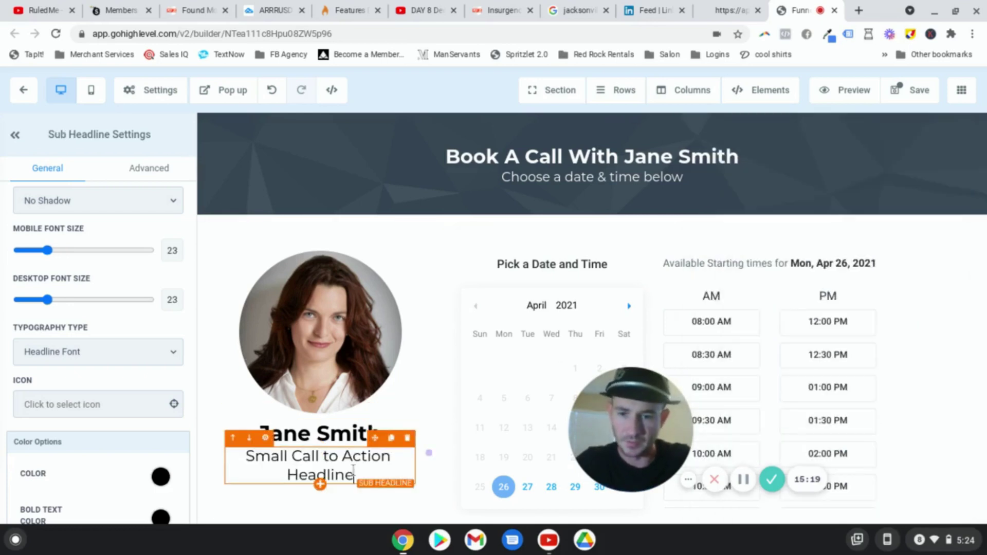
double_click(353, 469)
type("Business")
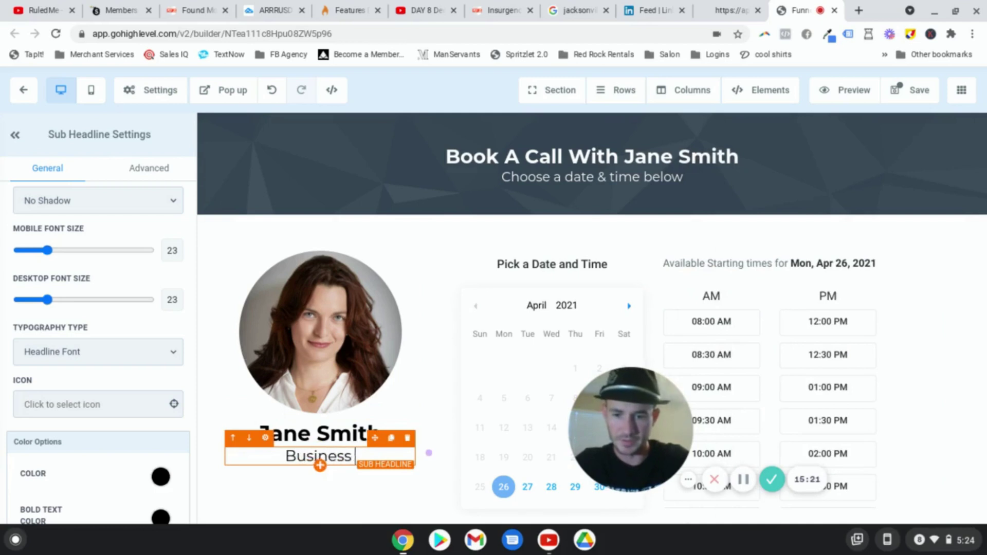
type(" Funding Specialist")
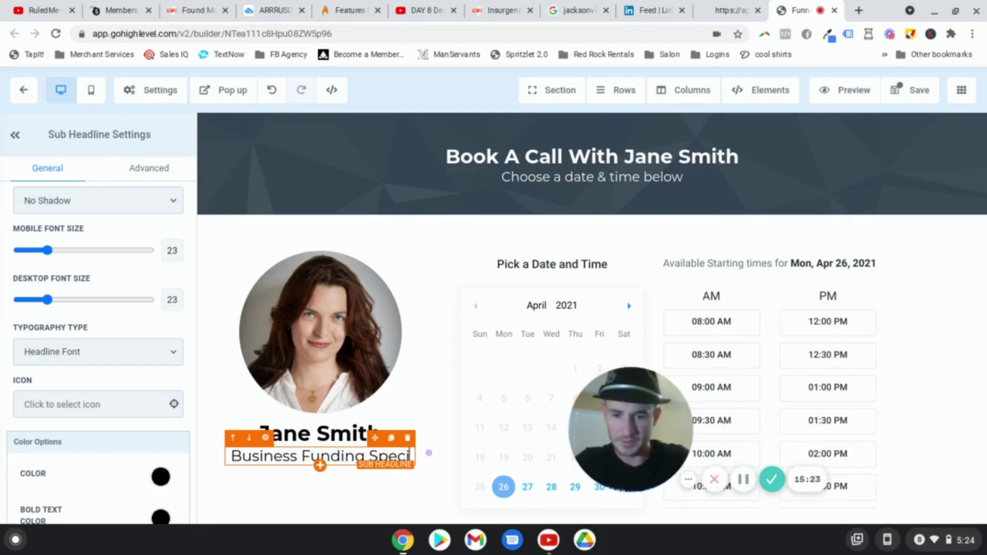
Step: Undo the accidental deletion of the top Book A Call headline
left_click(740, 154)
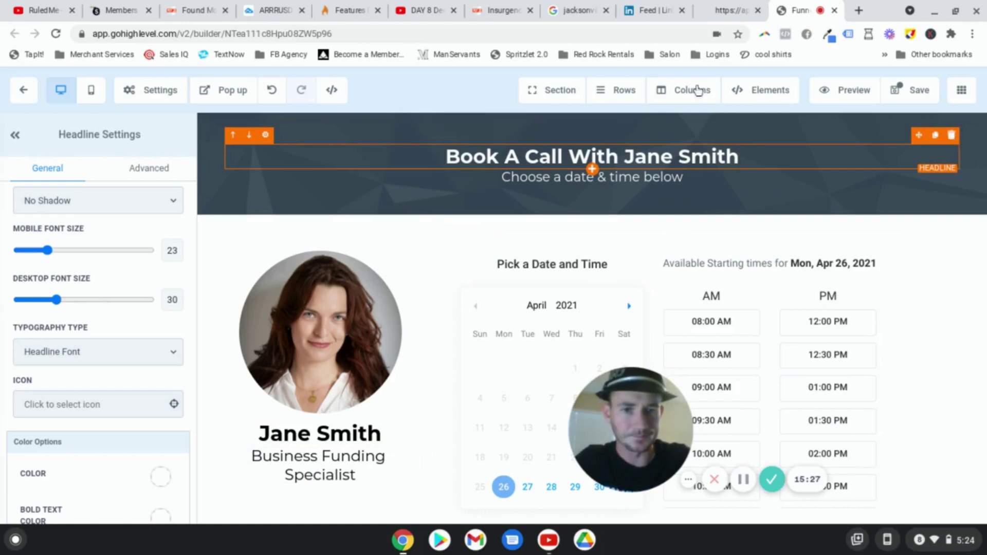
scroll(814, 136, "up", 1)
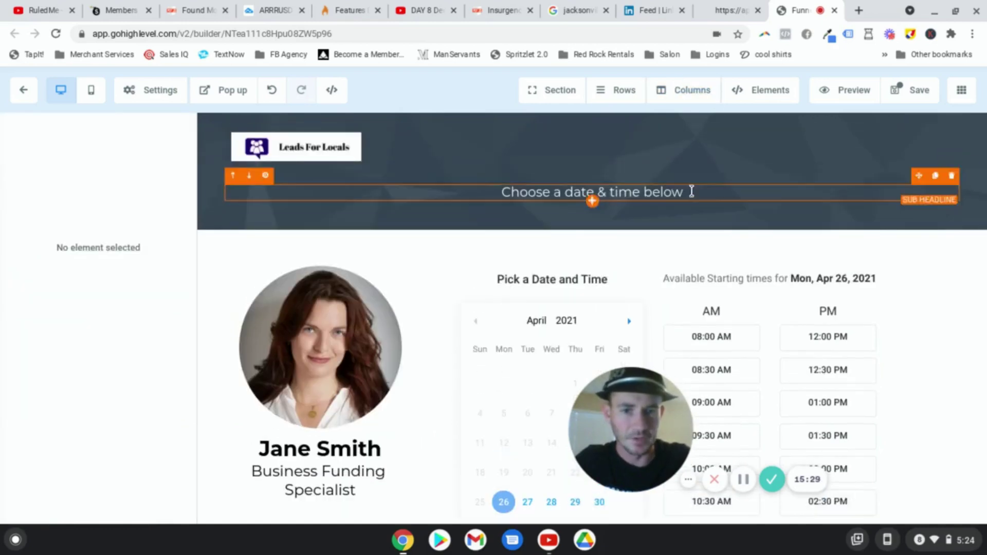
left_click(273, 92)
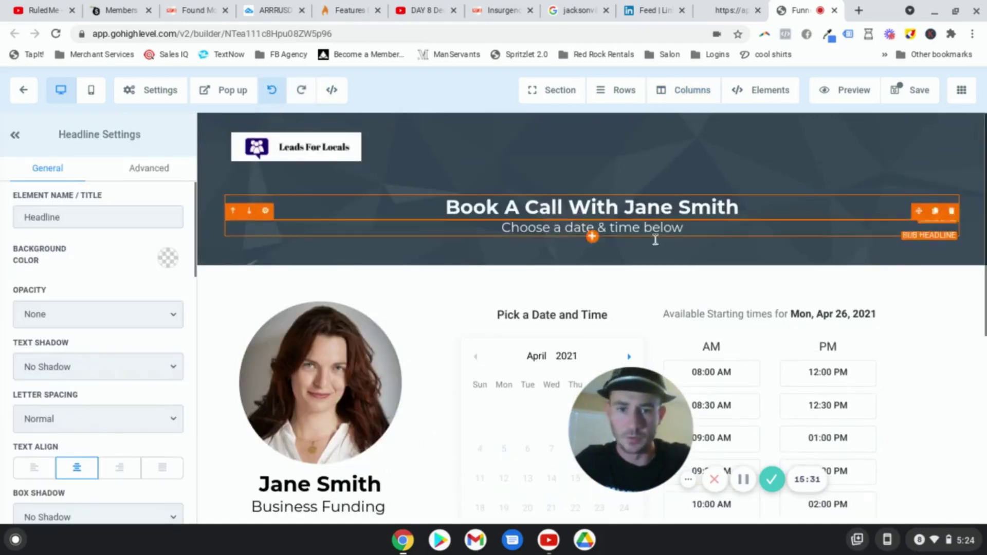
left_click(653, 227)
Step: Change the top headline to 'Schedule Your Free Business Funding Consultation'
triple_click(636, 207)
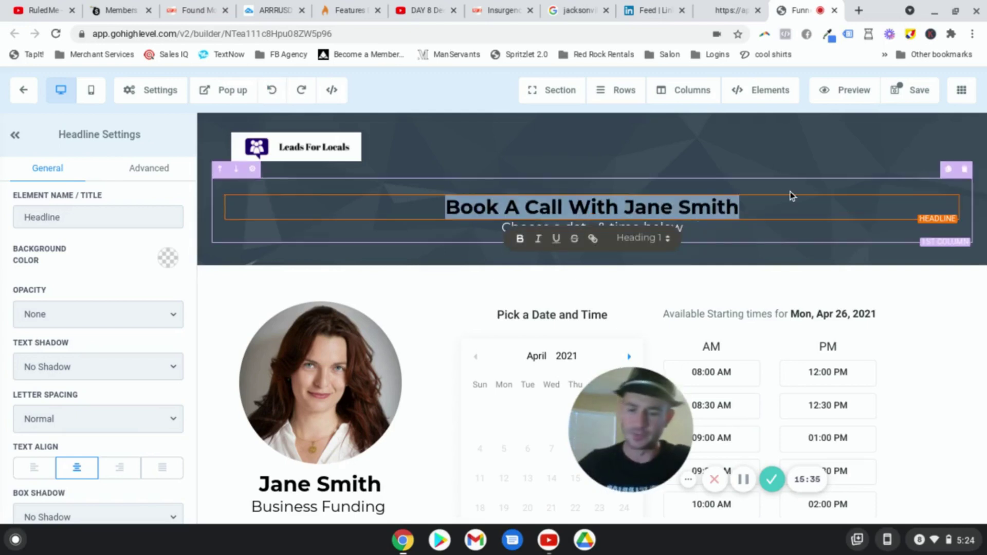
type("Sh")
key("BackSpace")
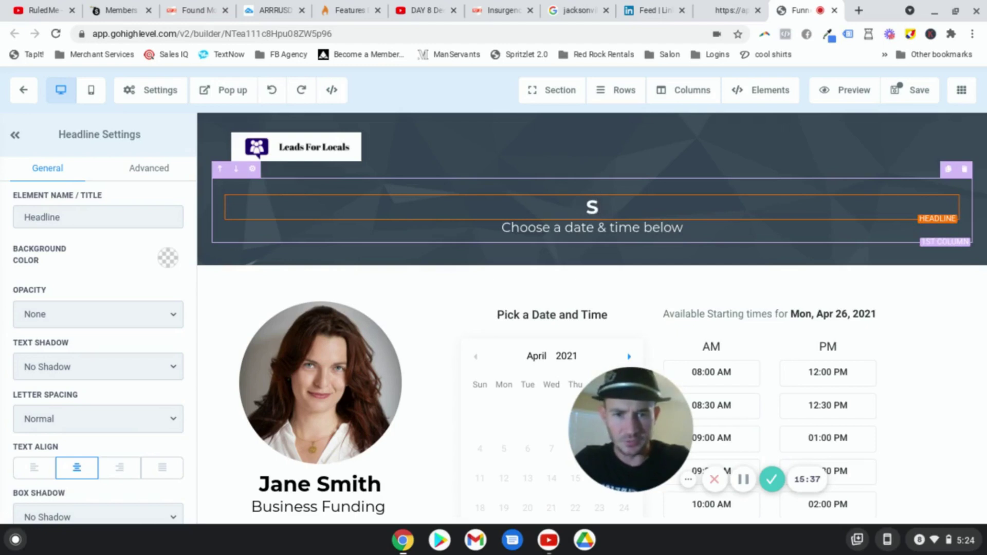
type("chedul")
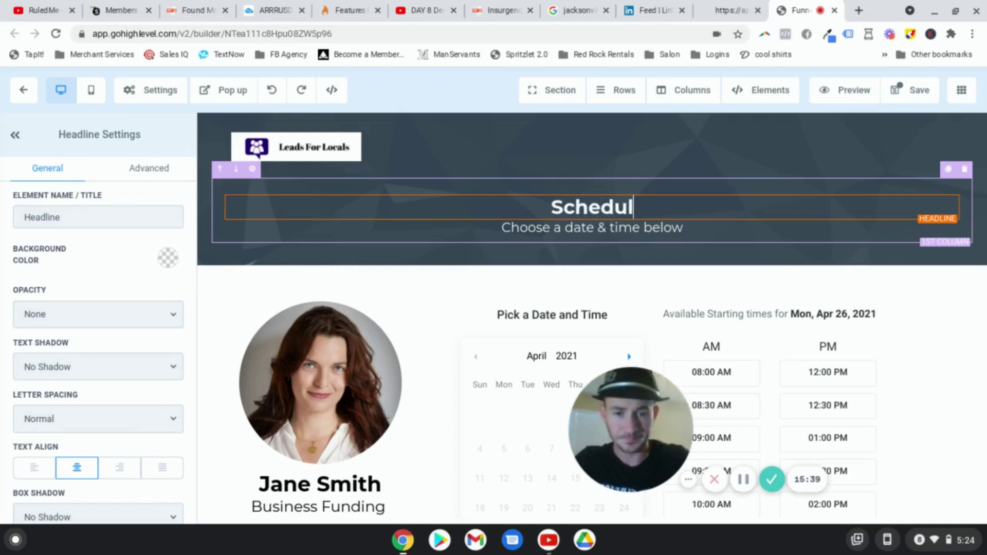
type("e Your Free Bu")
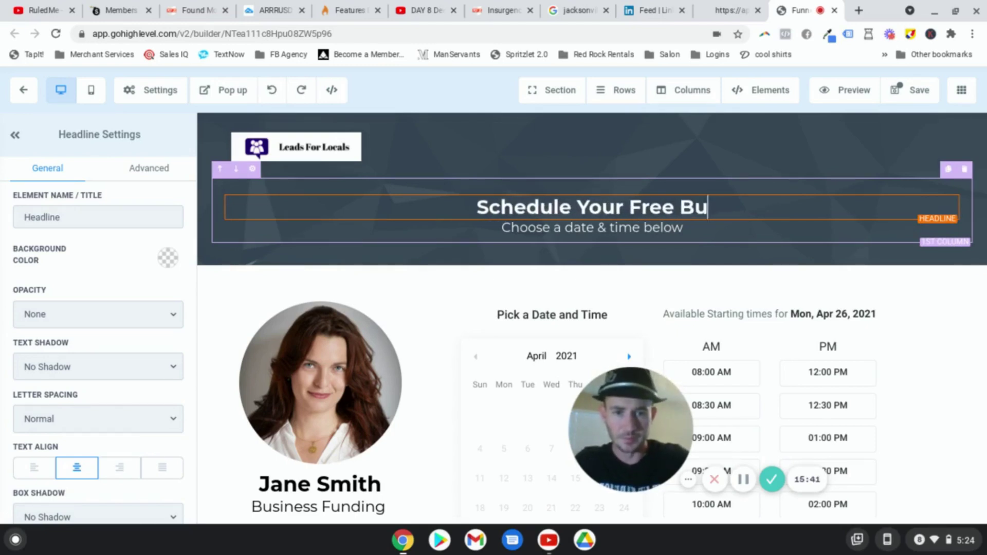
type("siness Fuin")
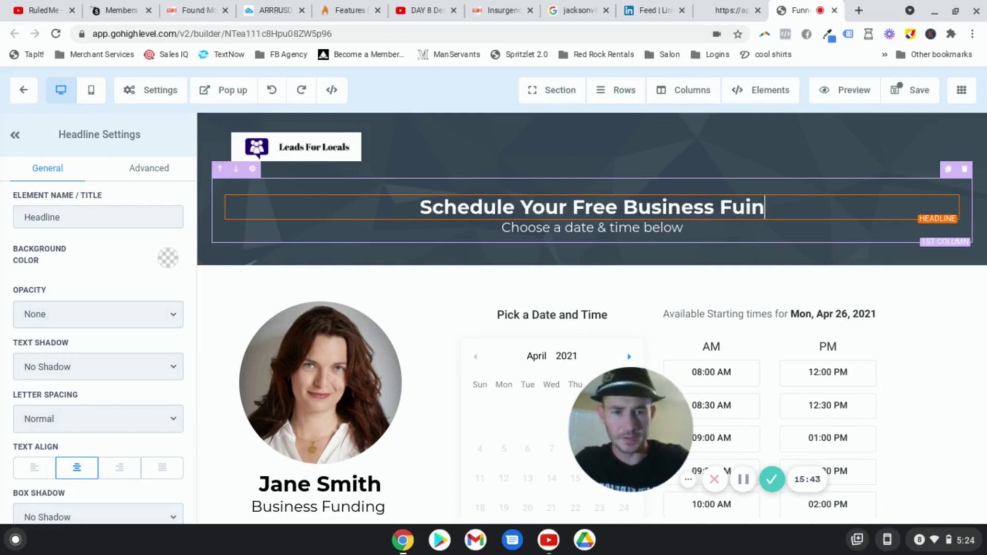
key("BackSpace")
key("BackSpace")
type("nding Consul")
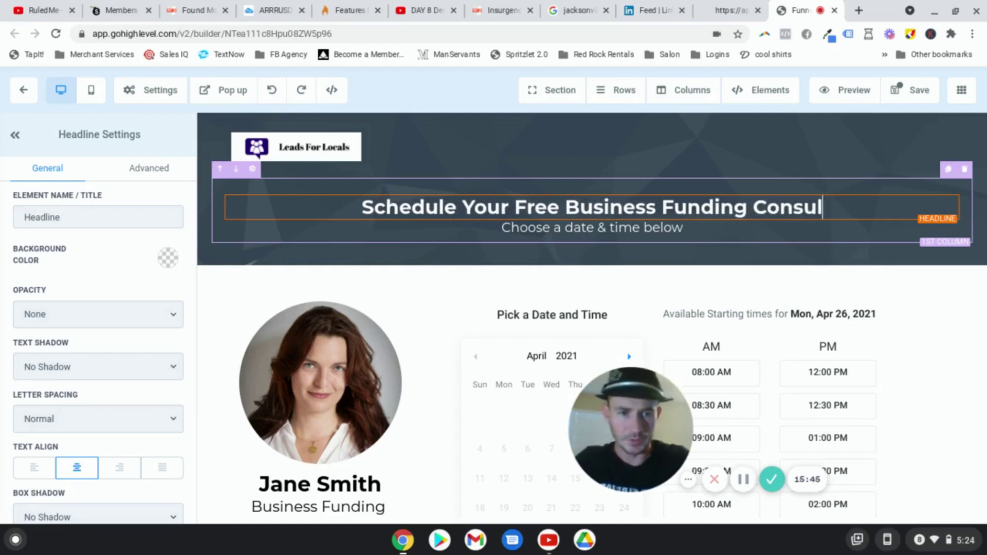
type("tation")
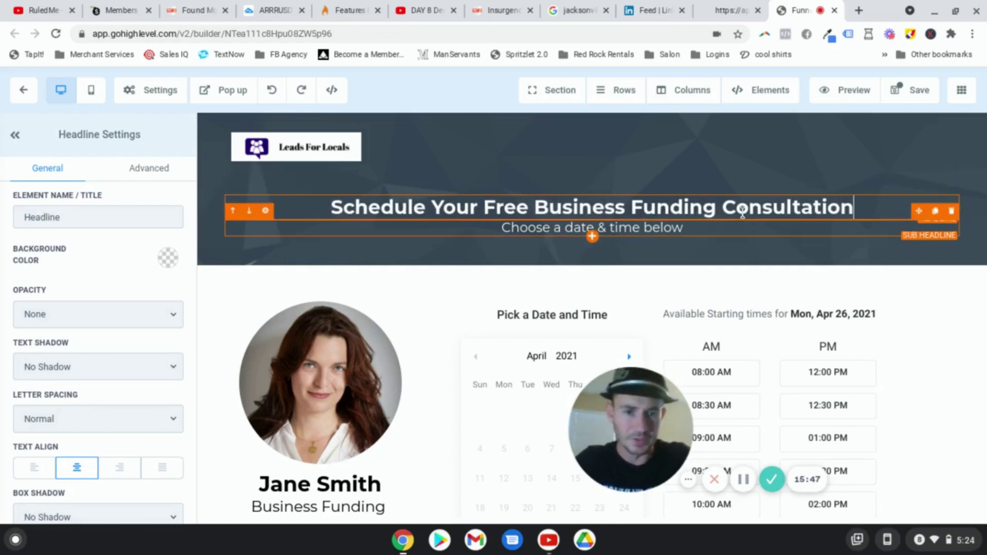
left_click(632, 207)
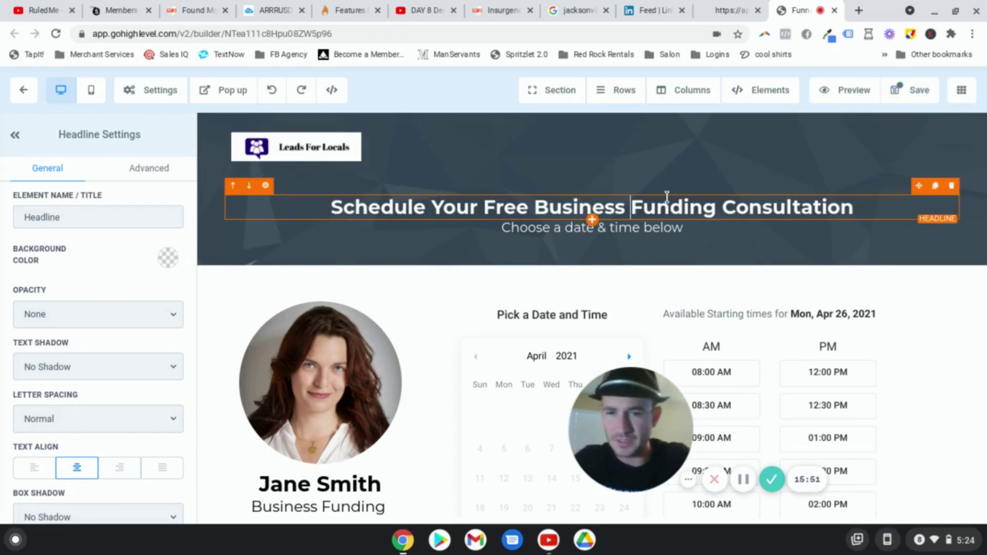
Step: Save the page, filling the SEO title, description and author with filler text 'setse', 'sdgsg', 'sdgs'
left_click(906, 94)
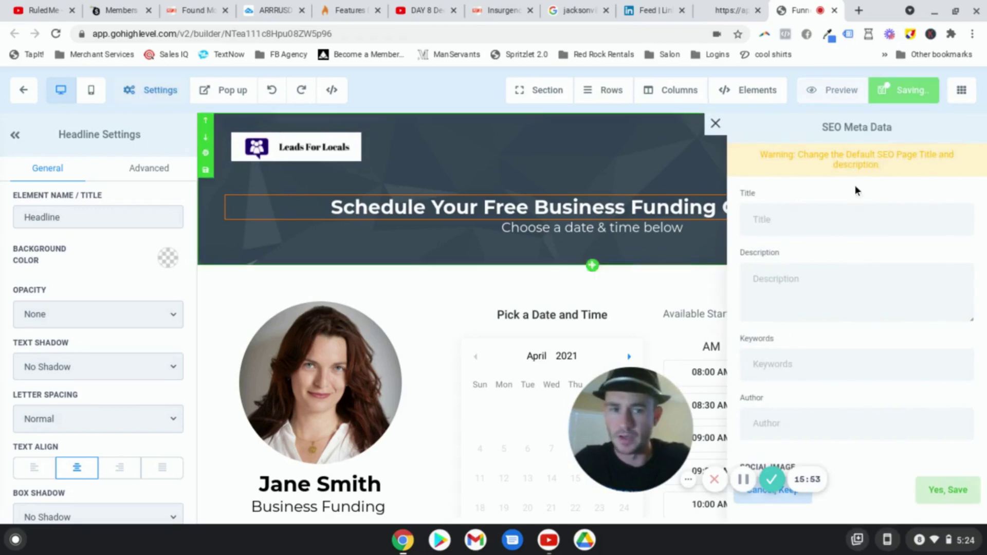
type("setse")
left_click(836, 288)
type("sdgsg")
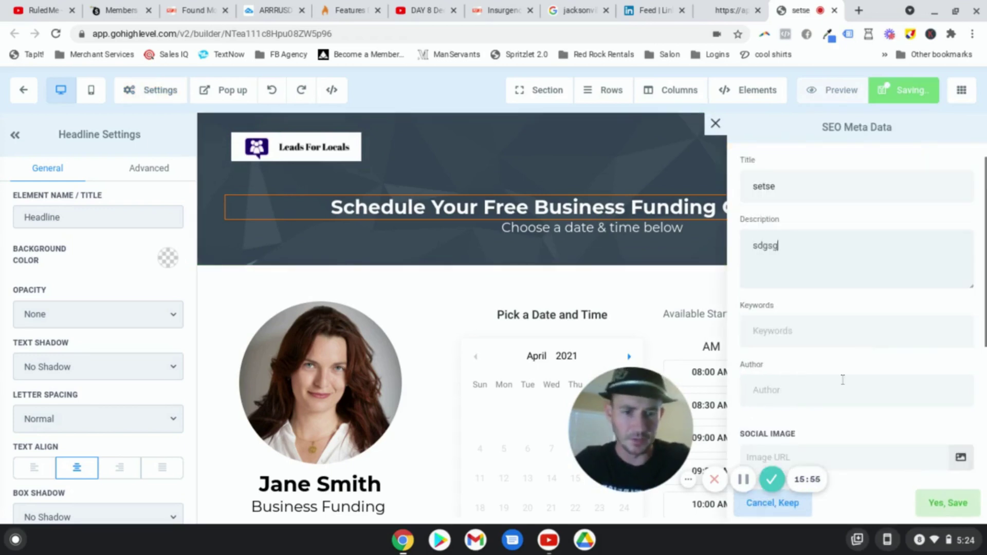
left_click(842, 383)
type("sdgs")
left_click(948, 502)
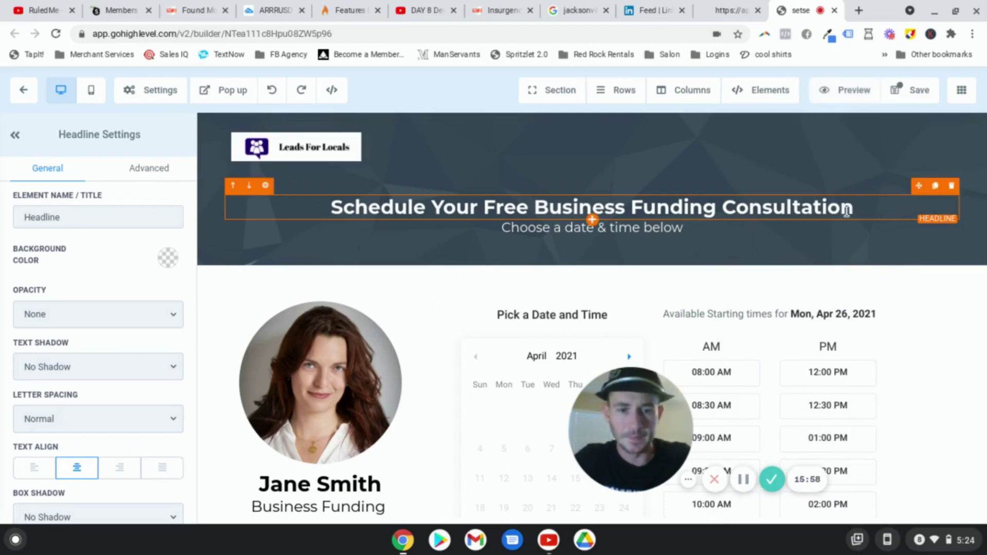
Step: Switch the booking calendar widget to the Test calendar
scroll(647, 428, "down", 1)
left_click_drag(647, 428, 151, 424)
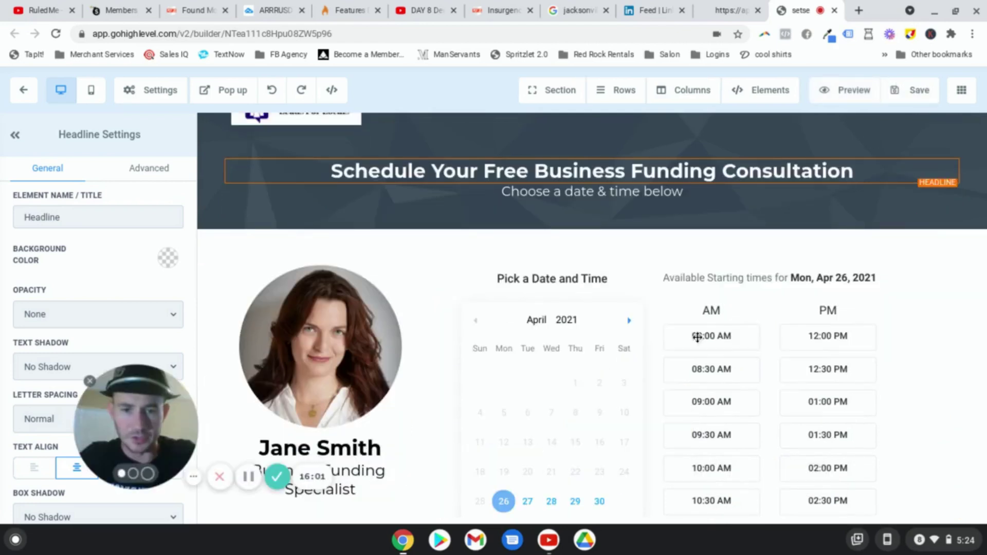
left_click(732, 358)
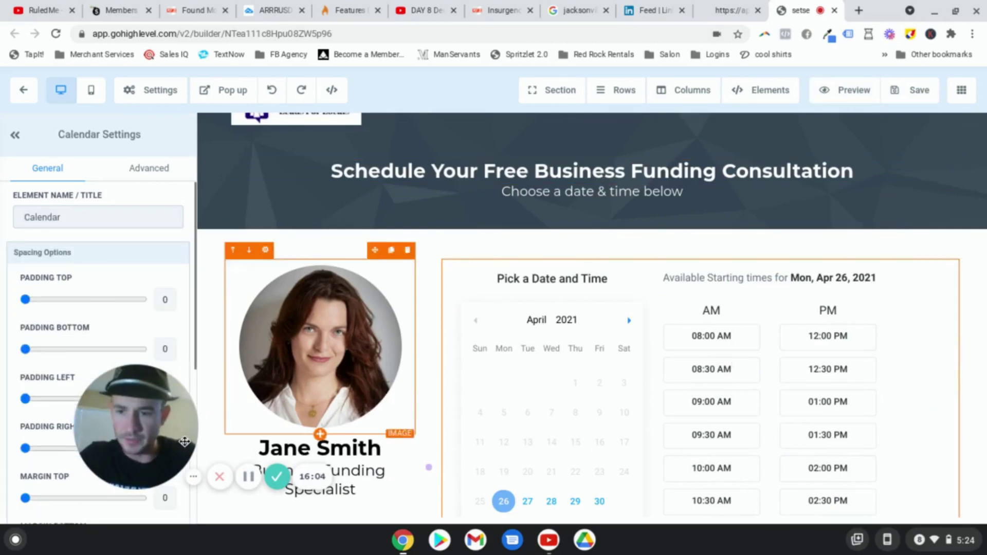
left_click_drag(260, 441, 362, 445)
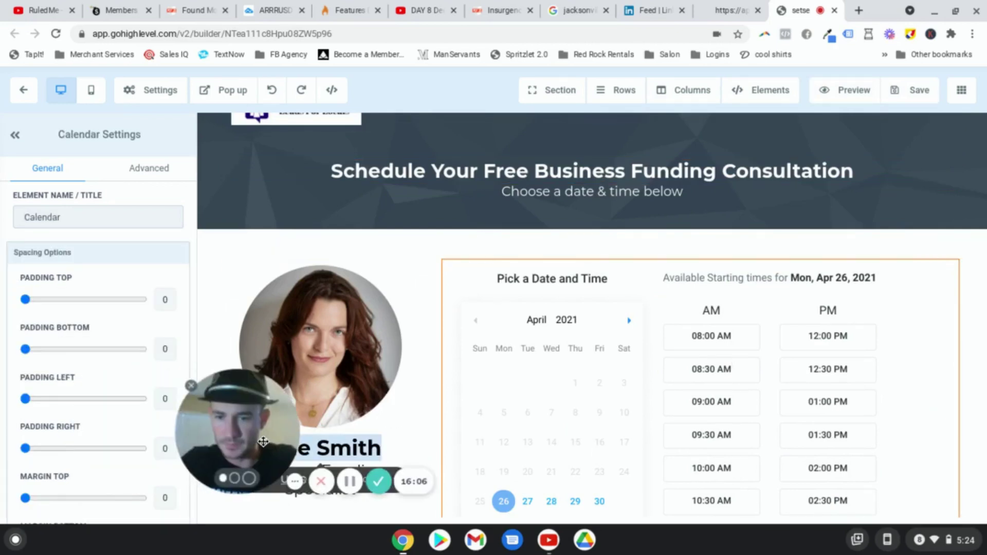
scroll(73, 366, "down", 5)
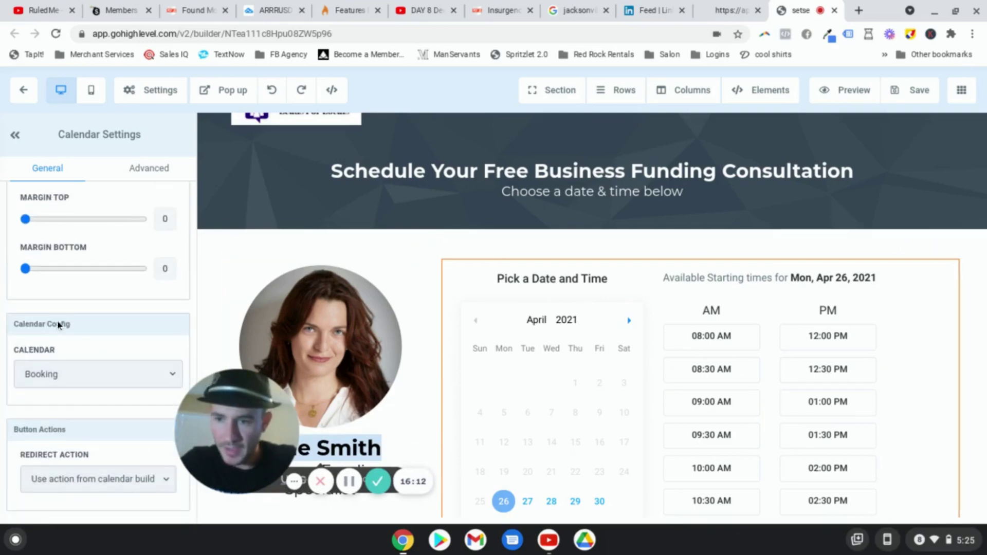
left_click(51, 368)
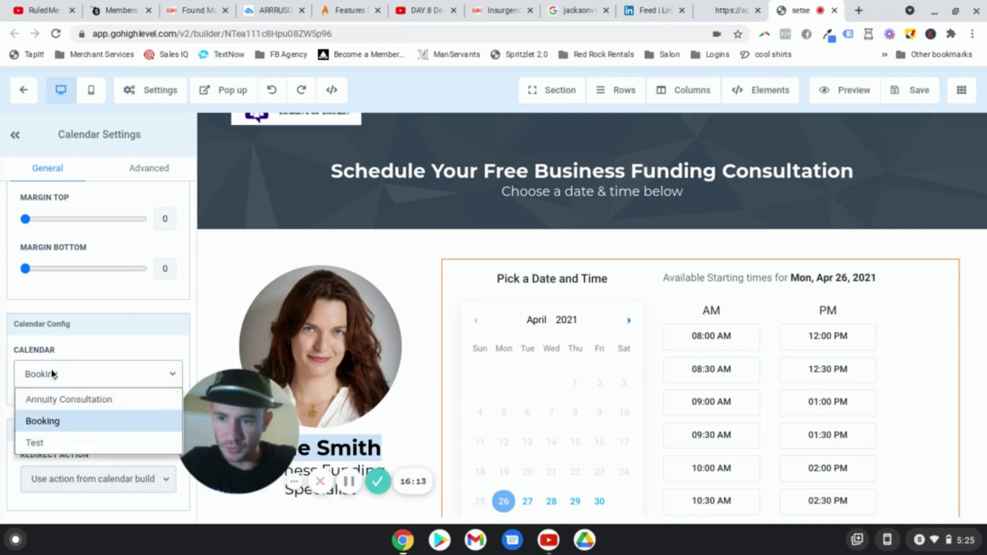
left_click(53, 438)
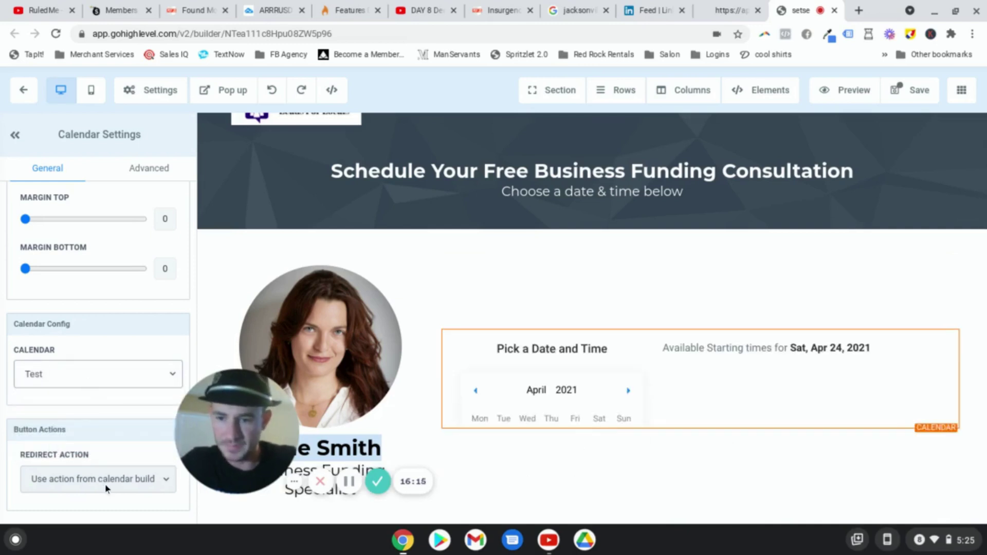
Step: Set the after-booking redirect action to Go to Next step and save the page
left_click(82, 480)
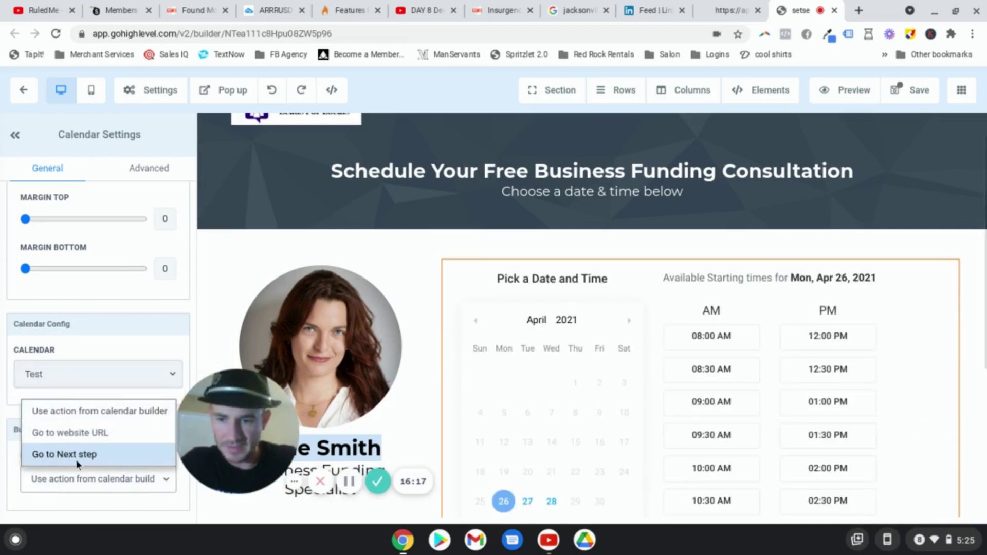
left_click(64, 454)
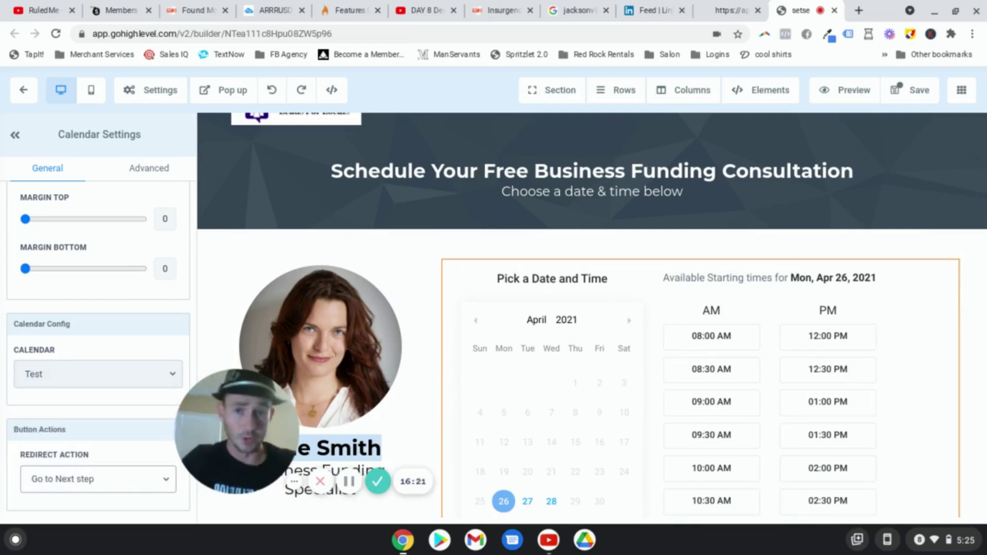
left_click(77, 479)
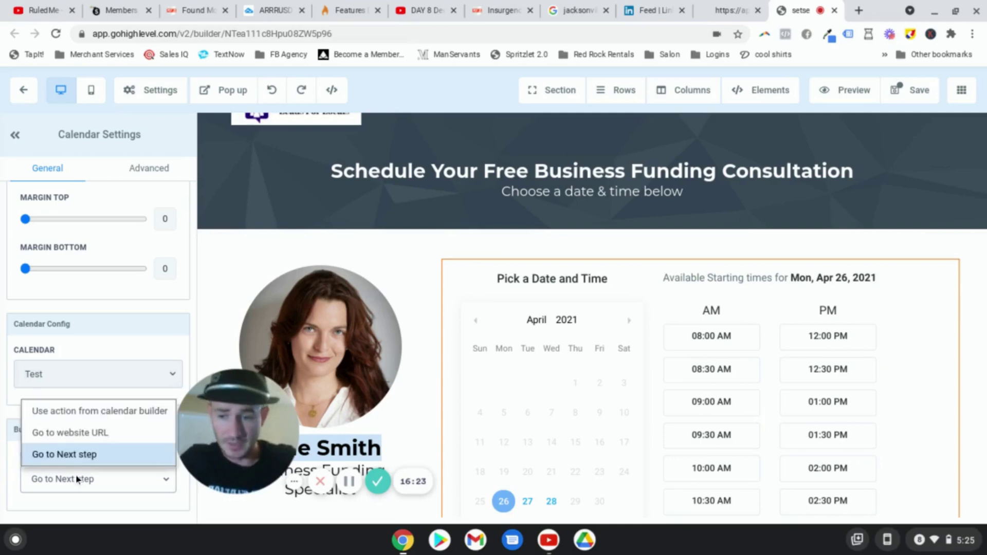
left_click(88, 432)
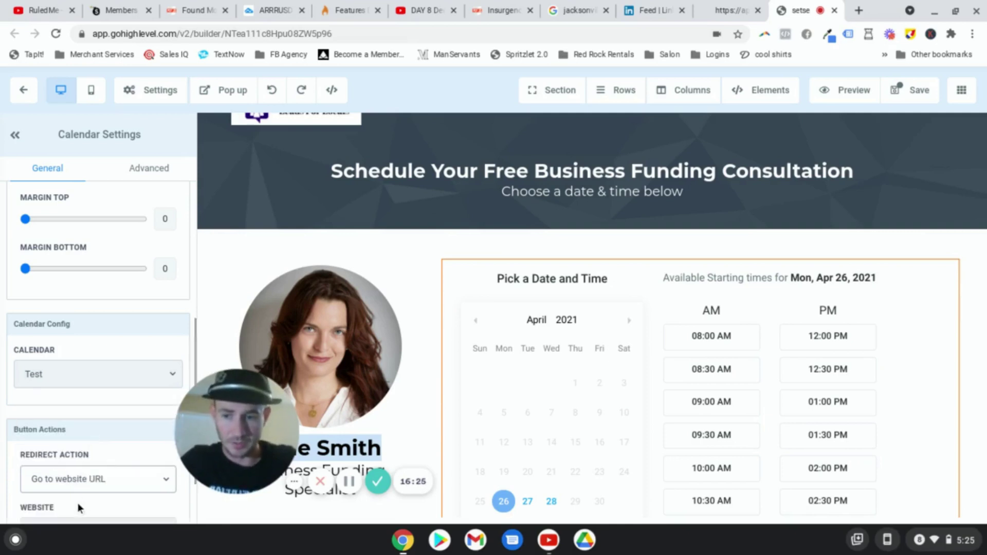
scroll(78, 503, "down", 3)
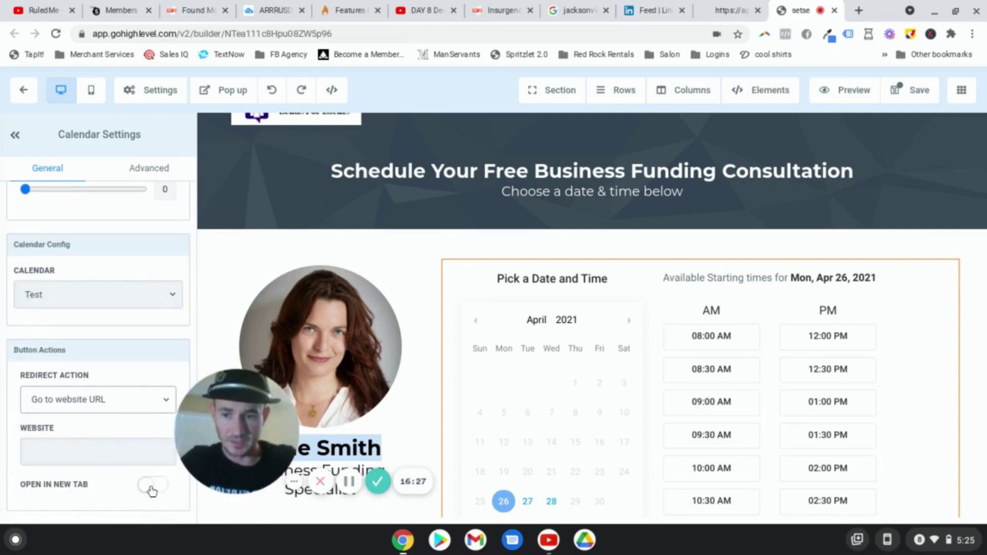
left_click(94, 403)
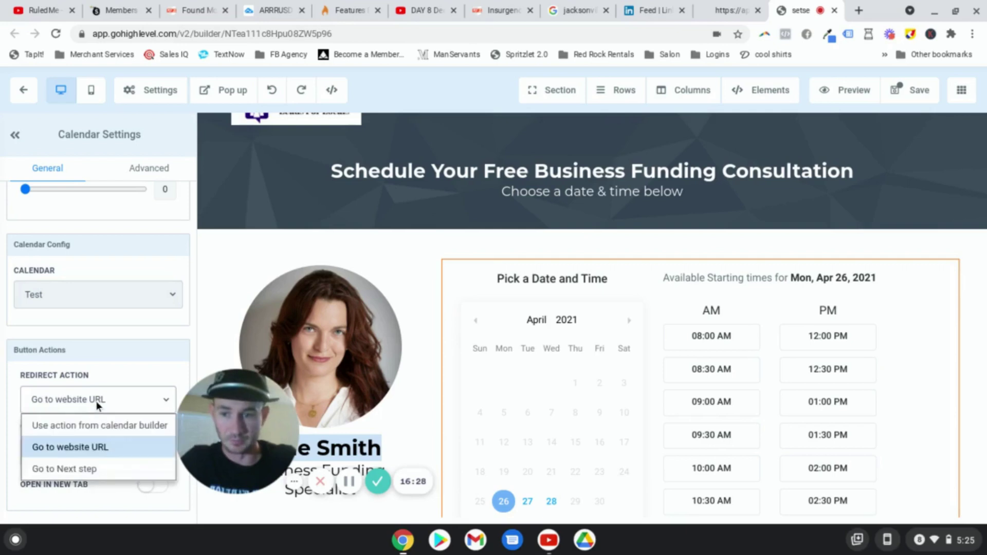
left_click(81, 469)
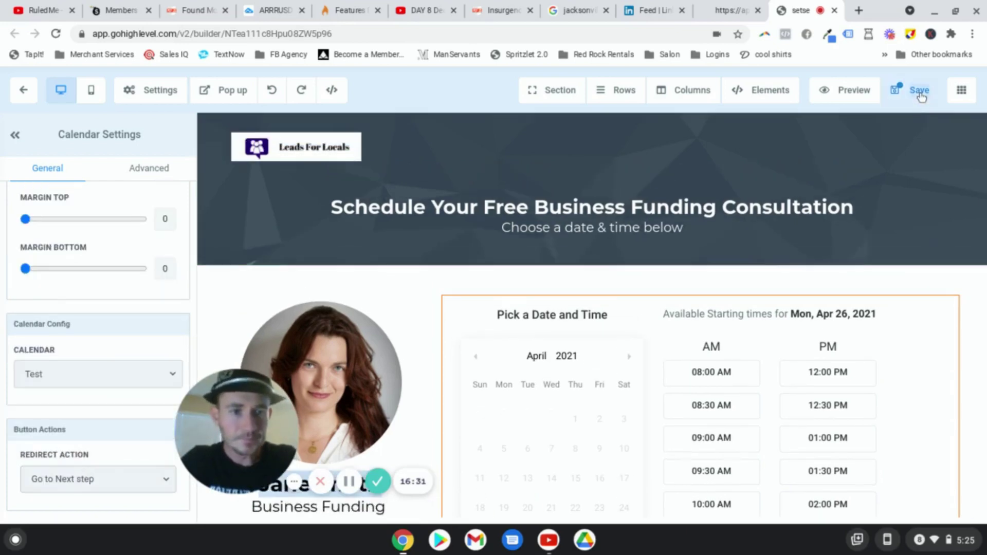
left_click(920, 94)
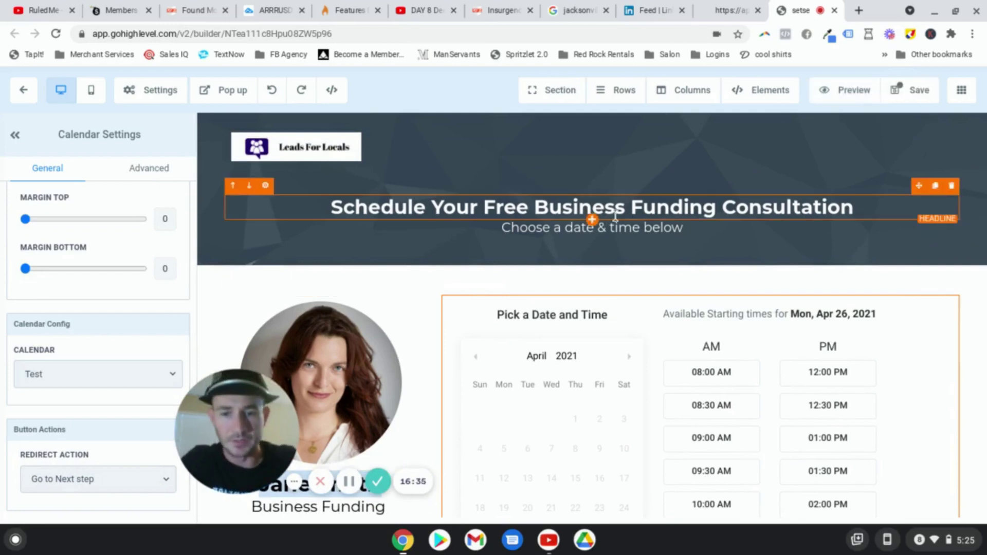
Step: Swap the portrait for the smiling long-haired woman's placeholder photo from the Media Library and save
left_click(329, 354)
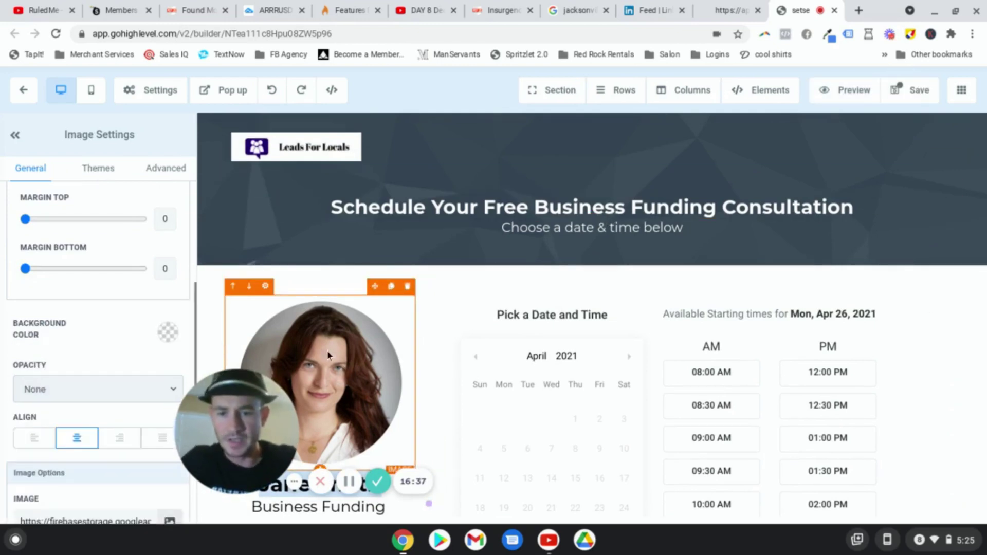
scroll(147, 317, "up", 3)
scroll(142, 314, "up", 3)
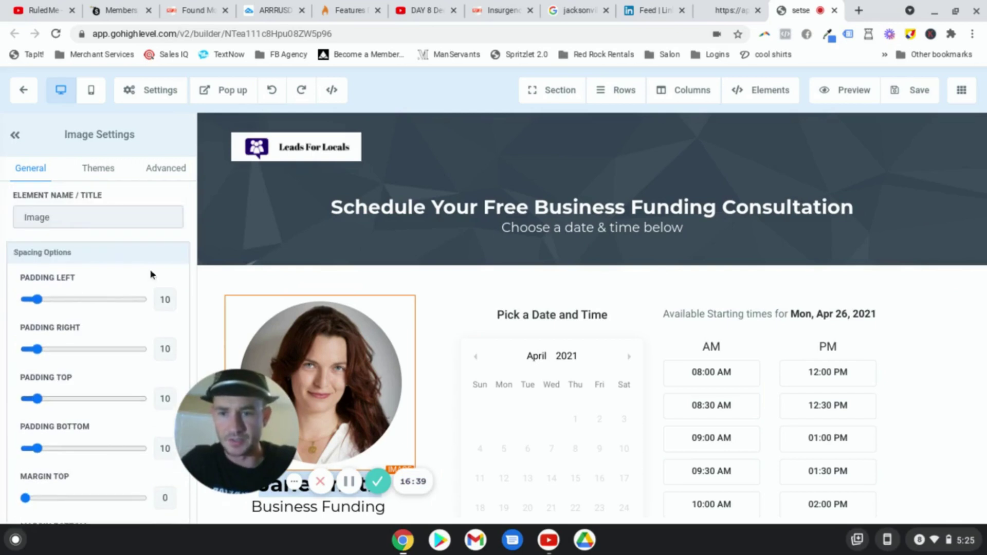
scroll(159, 229, "down", 5)
scroll(156, 236, "down", 6)
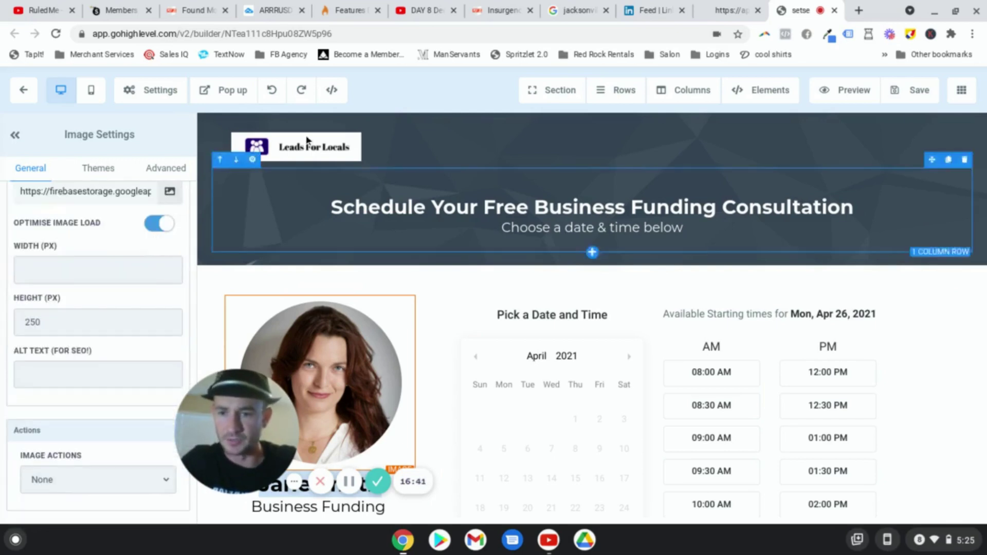
left_click(170, 191)
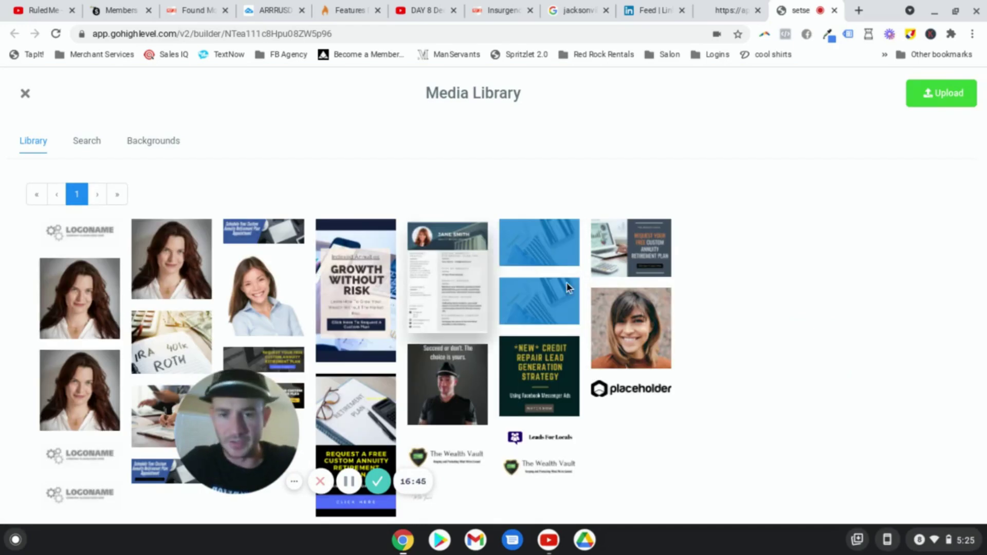
mouse_move(633, 329)
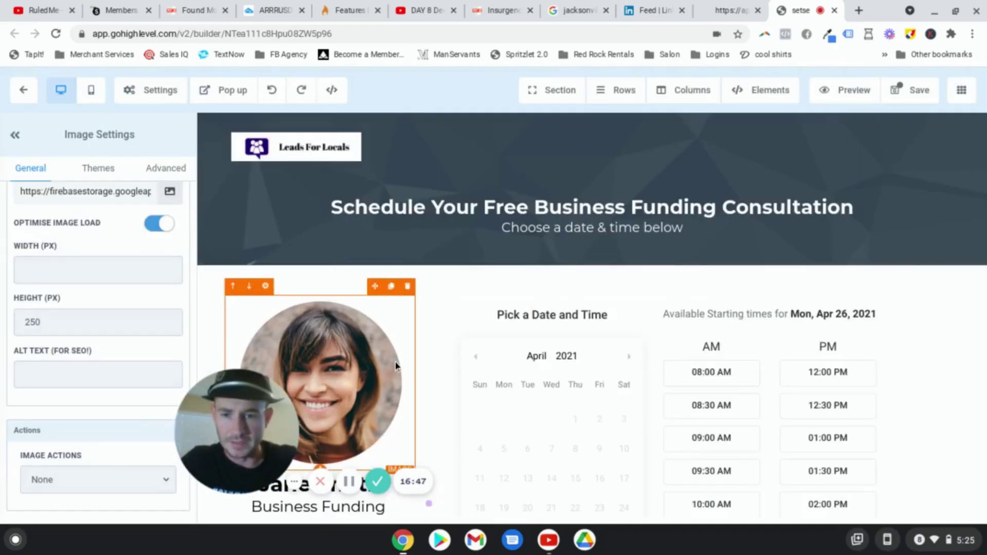
left_click(909, 90)
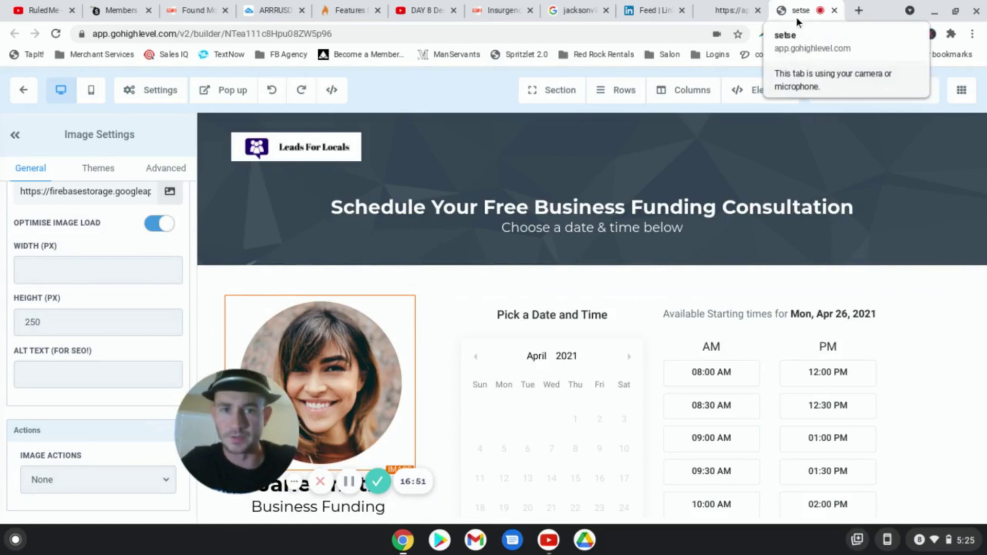
Step: Close the builder and open the Book With Me - Thank You page editor in a new tab
left_click(834, 11)
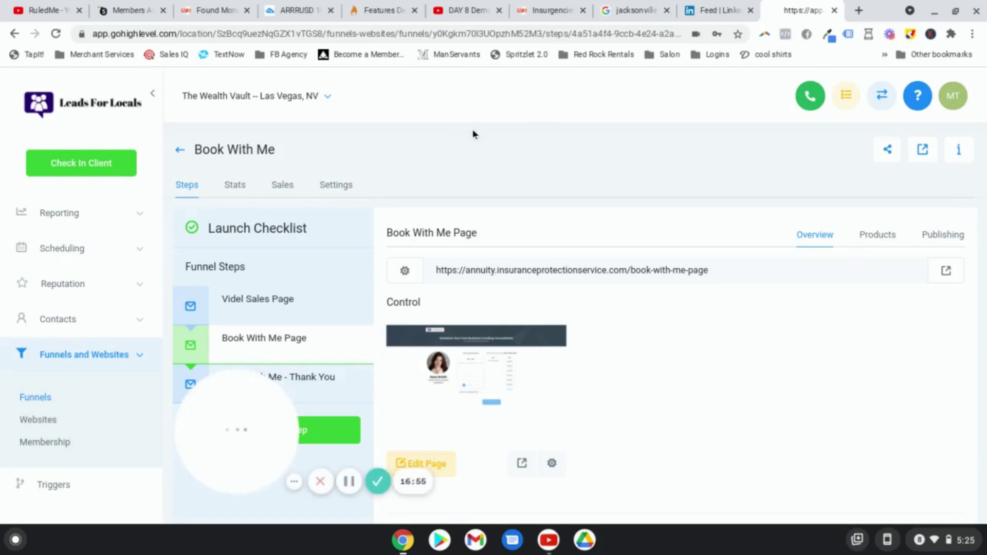
left_click_drag(229, 425, 78, 446)
left_click(302, 383)
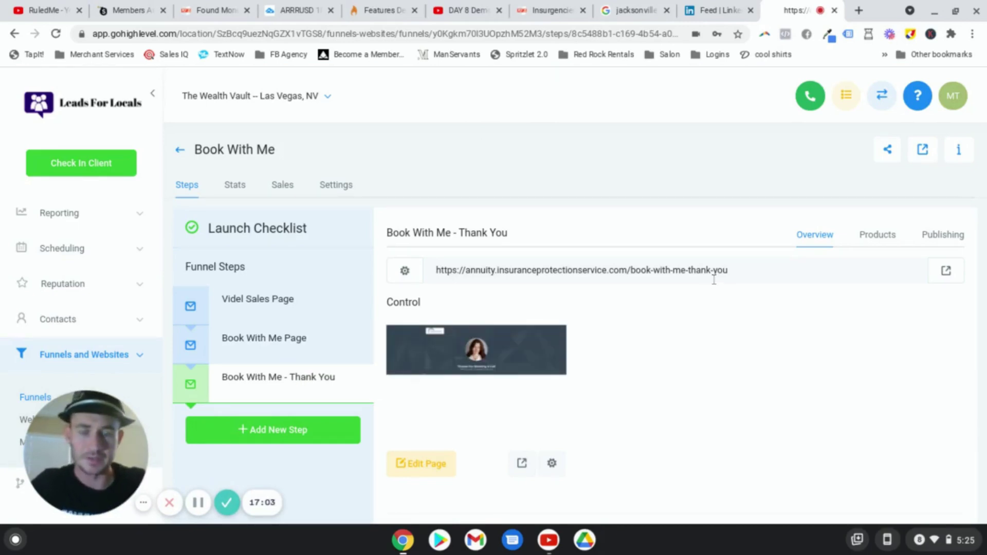
right_click(446, 448)
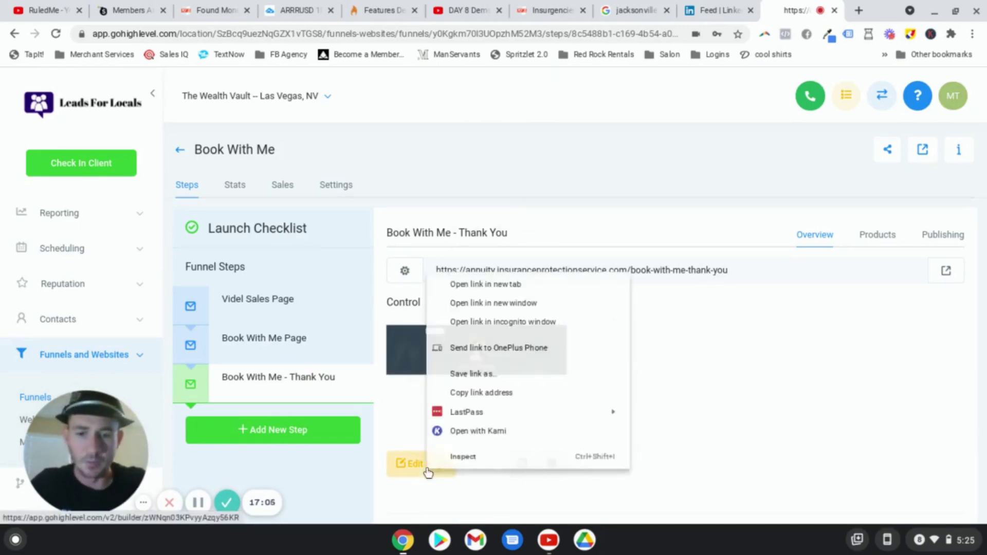
left_click(505, 283)
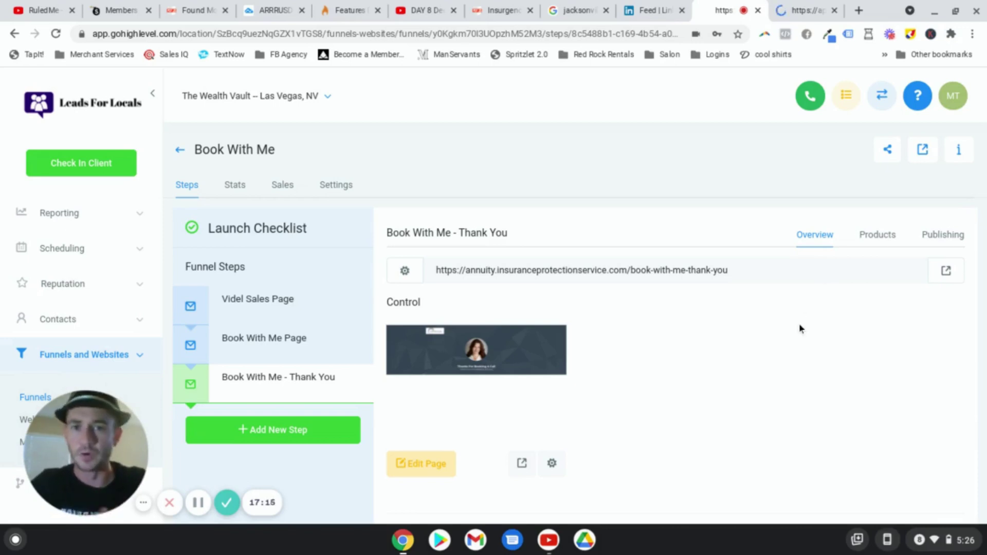
left_click(806, 6)
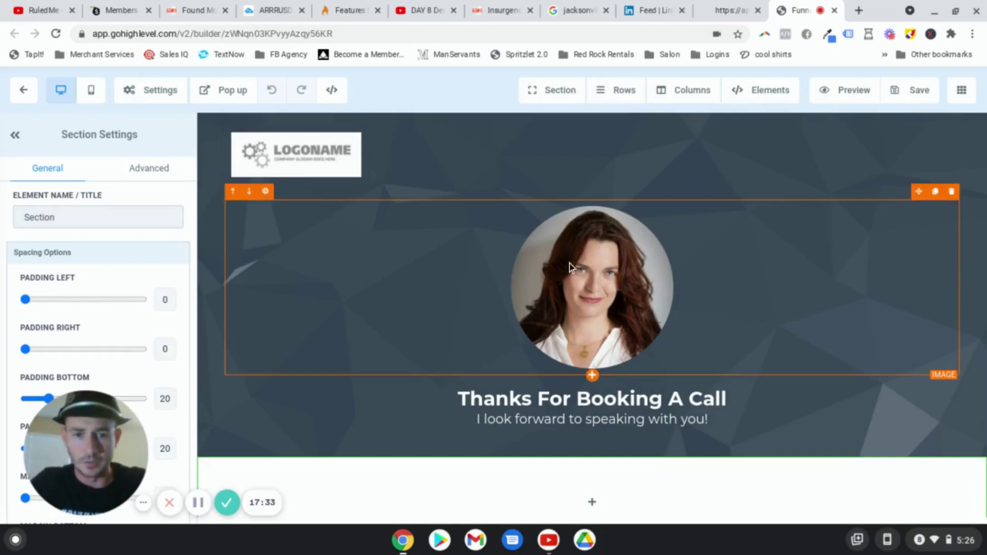
Step: Change the 'Thanks For Booking A Call' headline to 'Success! Your Business Funding Consultation Has Been Confirmed!'
left_click(621, 266)
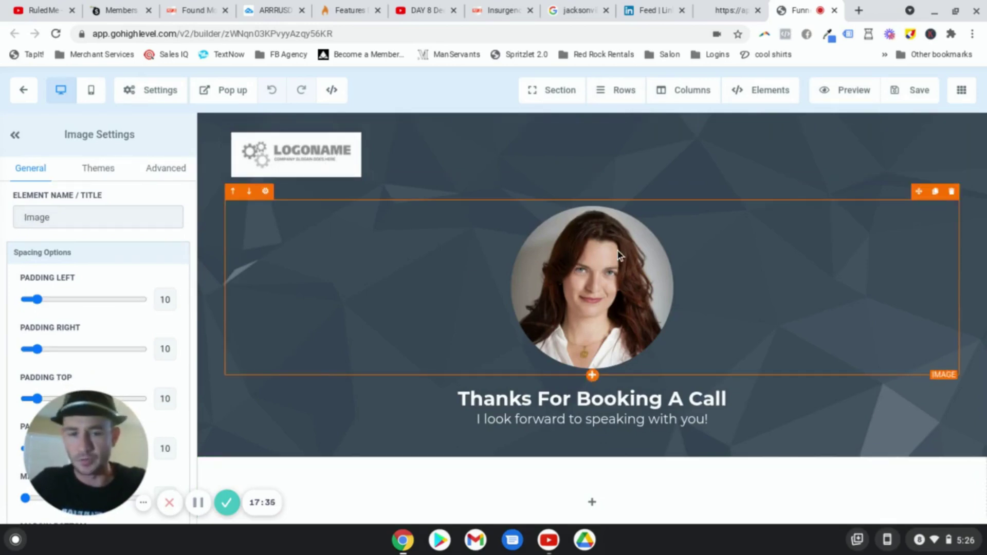
scroll(648, 259, "down", 1)
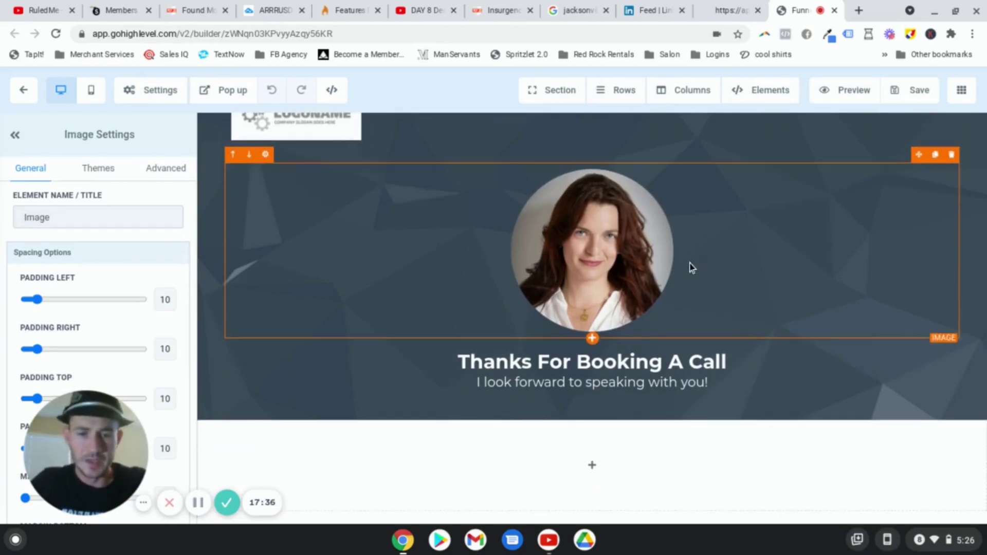
triple_click(671, 364)
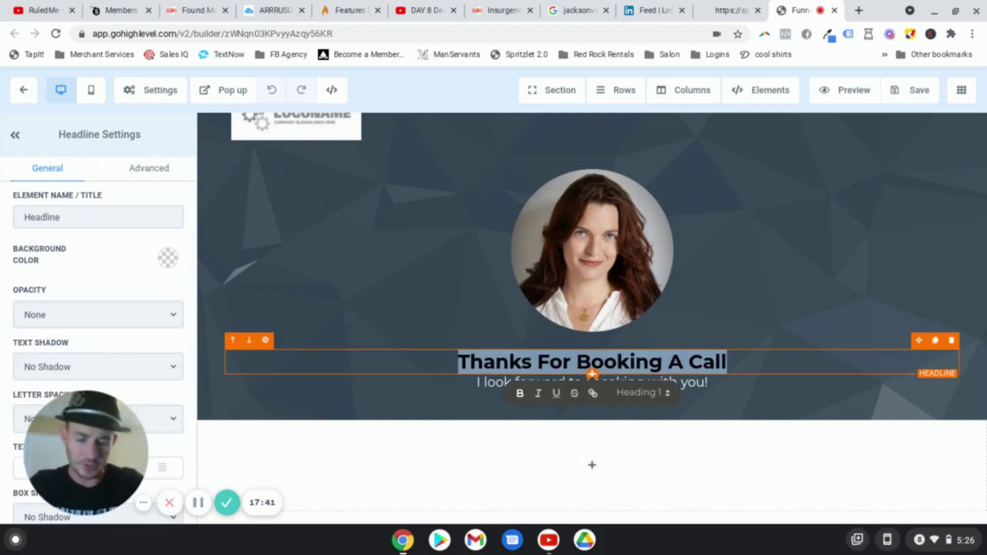
type("Success")
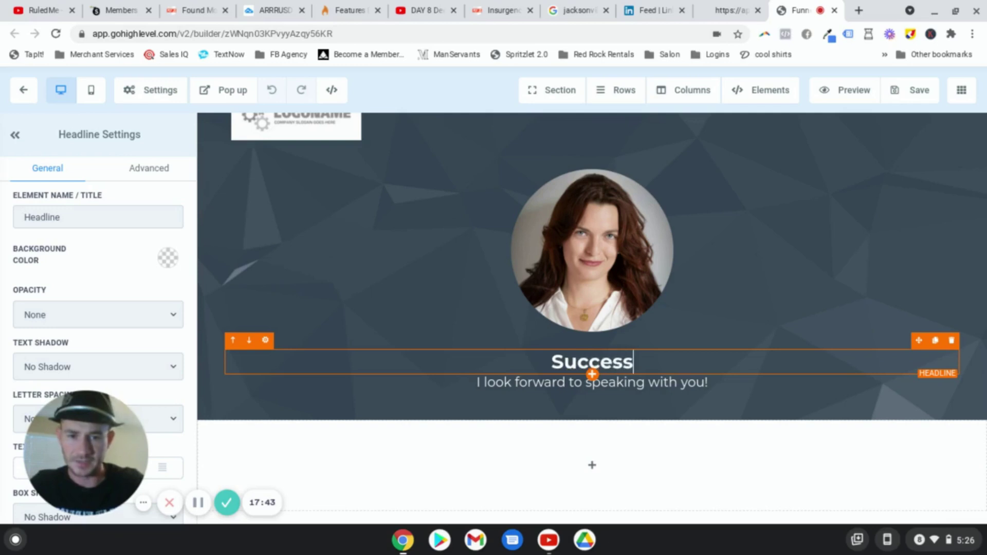
type("! Your Busine")
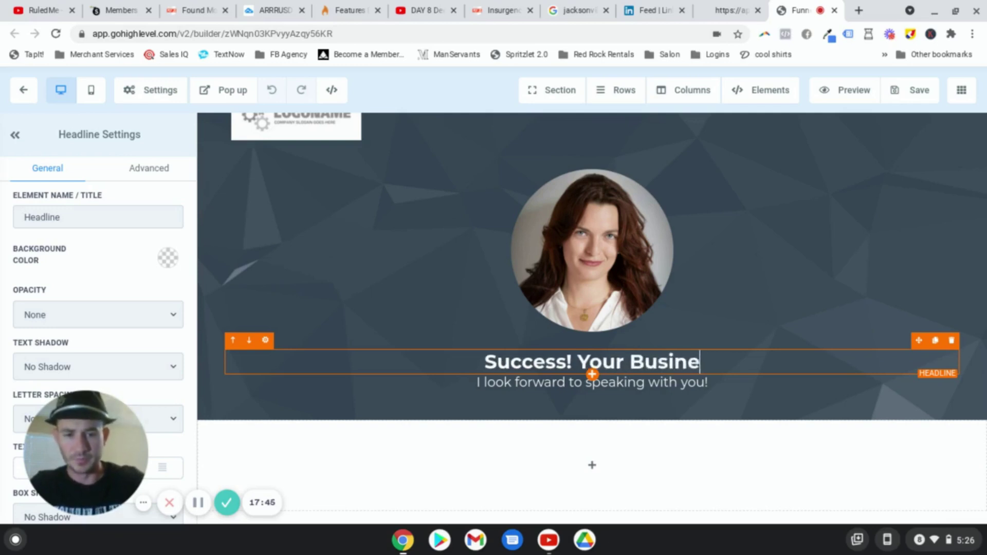
type("ss Funding Con")
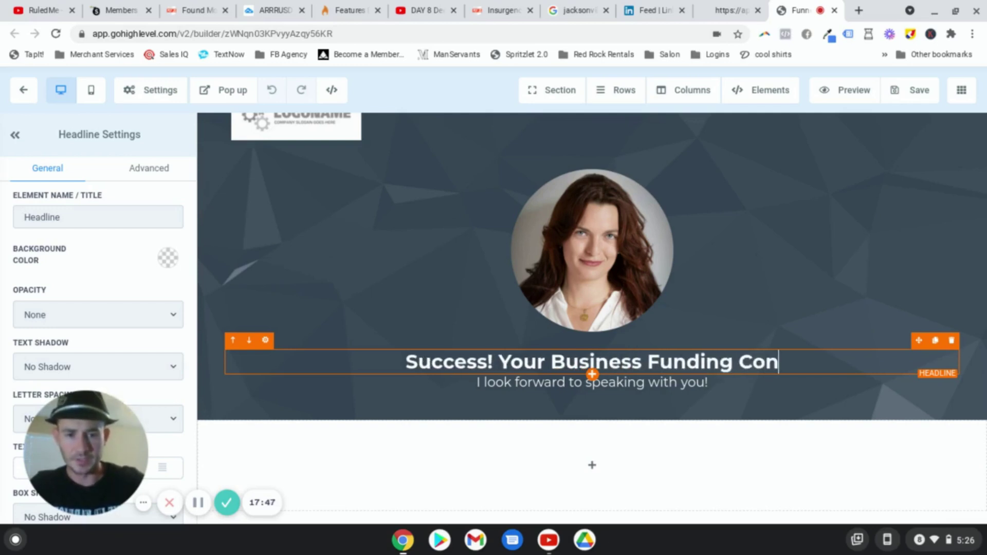
type("sultation")
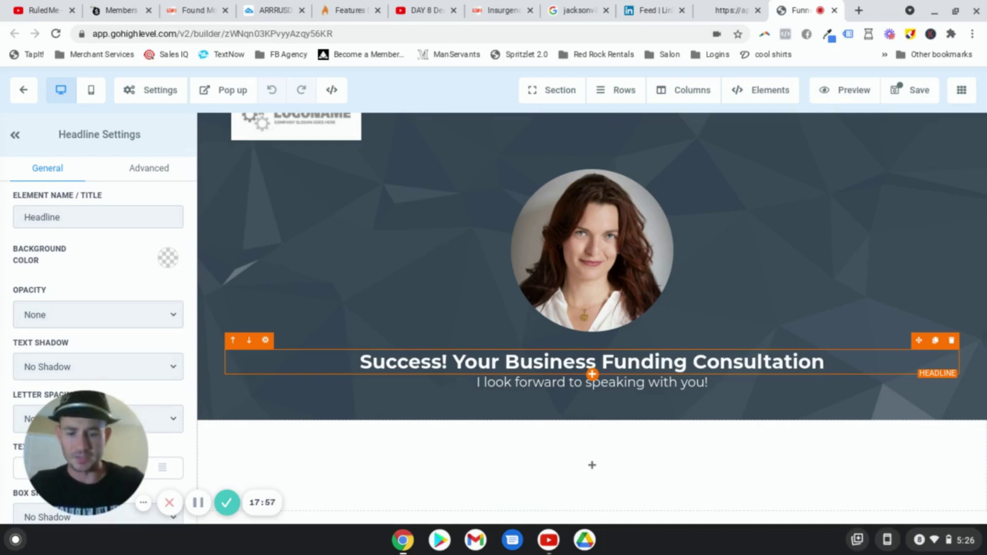
type("Has Been ")
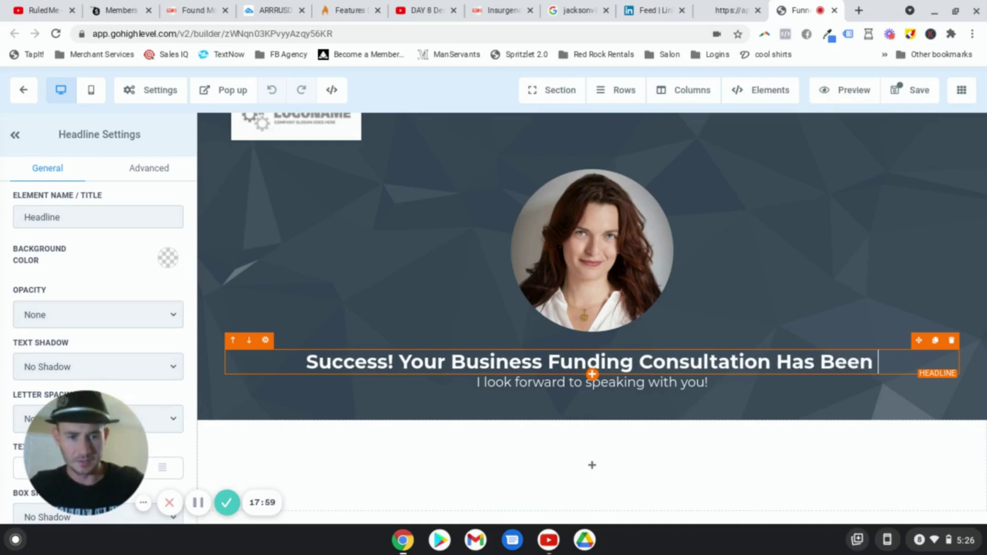
type("Confirmed!")
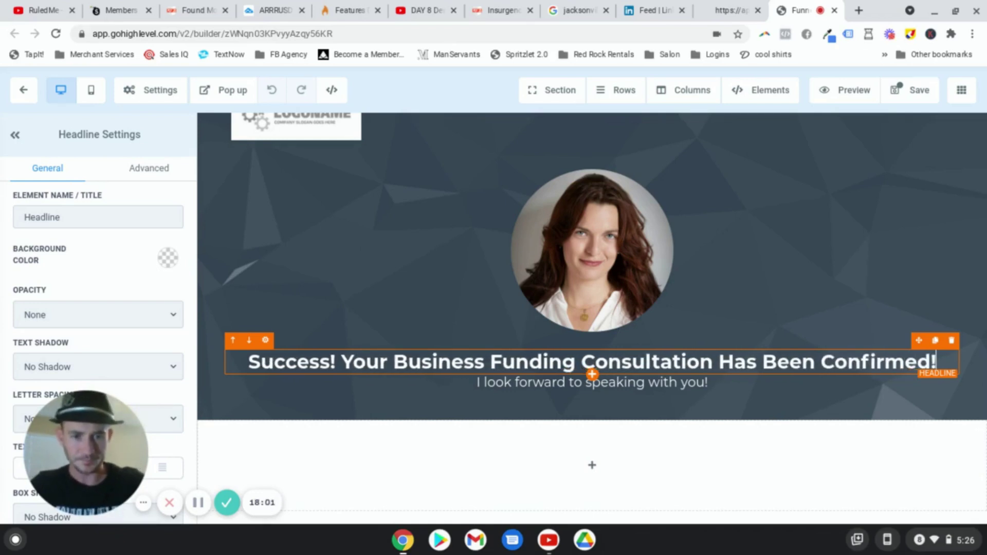
Step: Replace the sub-headline with 'A Business Funding Specialist will contact you on the day and time you selected.'
triple_click(711, 381)
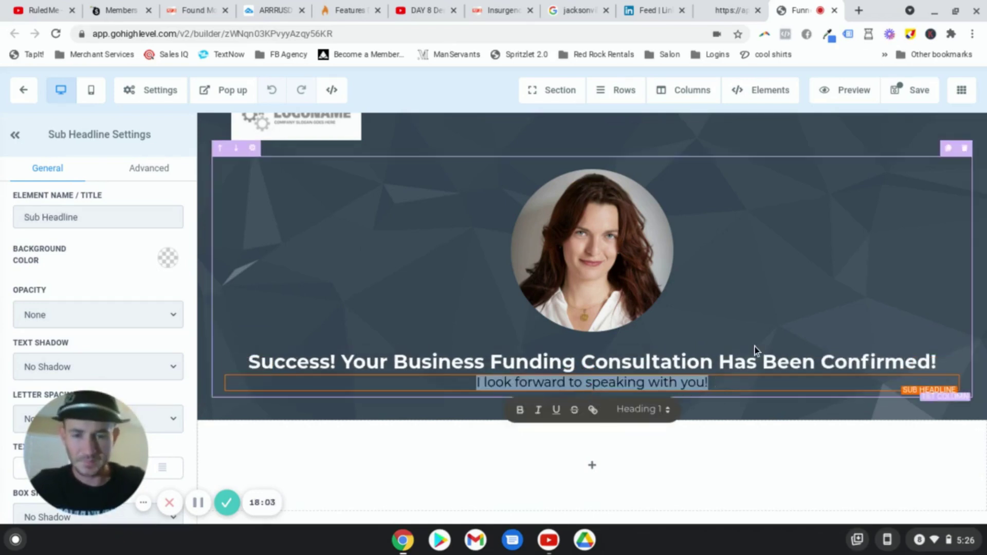
type("IN T")
key("BackSpace")
key("BackSpace")
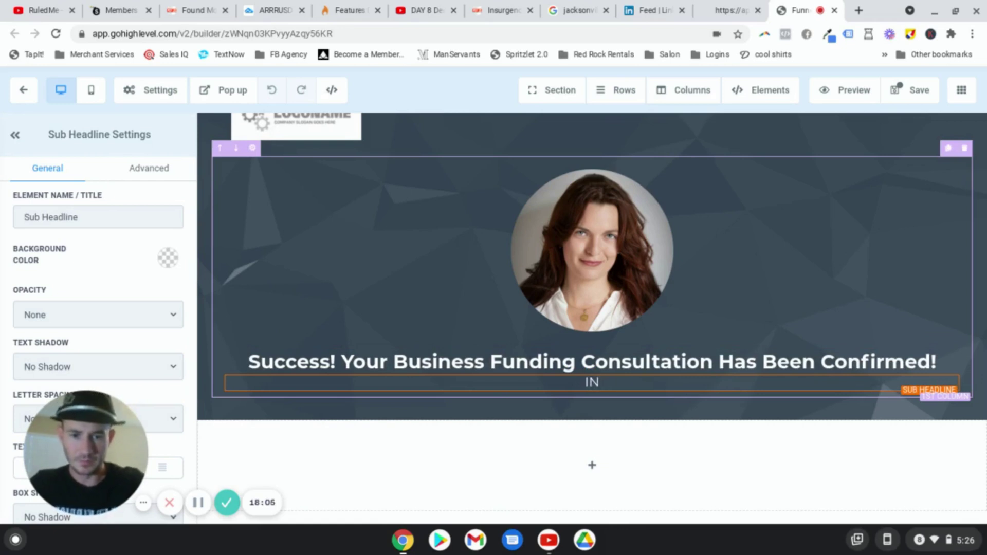
type("the mean")
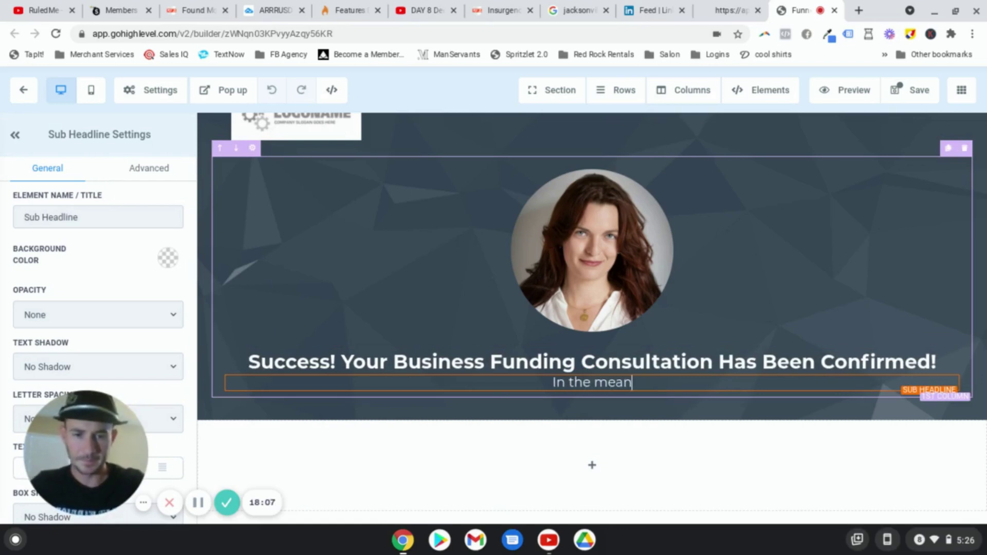
type("time,")
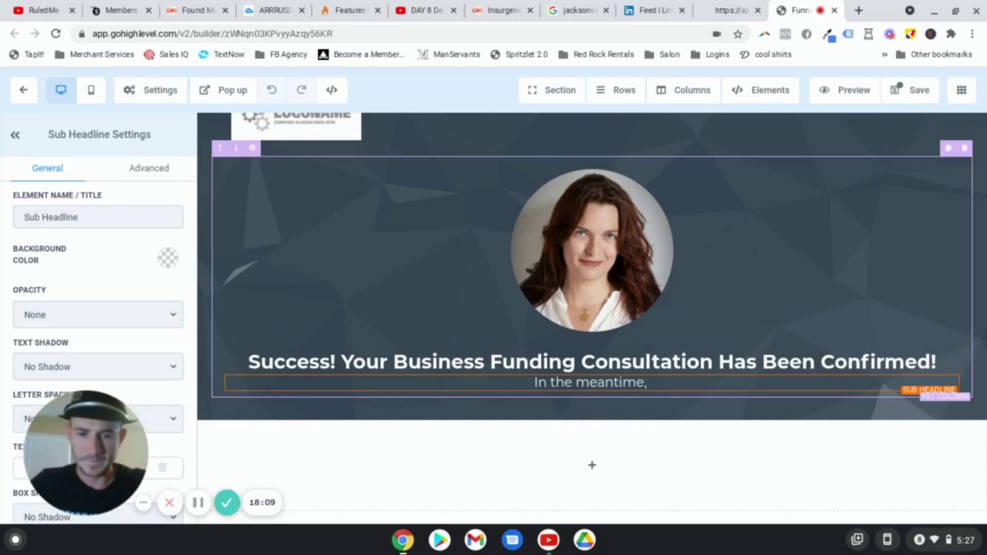
key("BackSpace")
key("BackSpace")
key("BackSpace")
key("BackSpace")
key("BackSpace")
key("BackSpace")
key("BackSpace")
key("BackSpace")
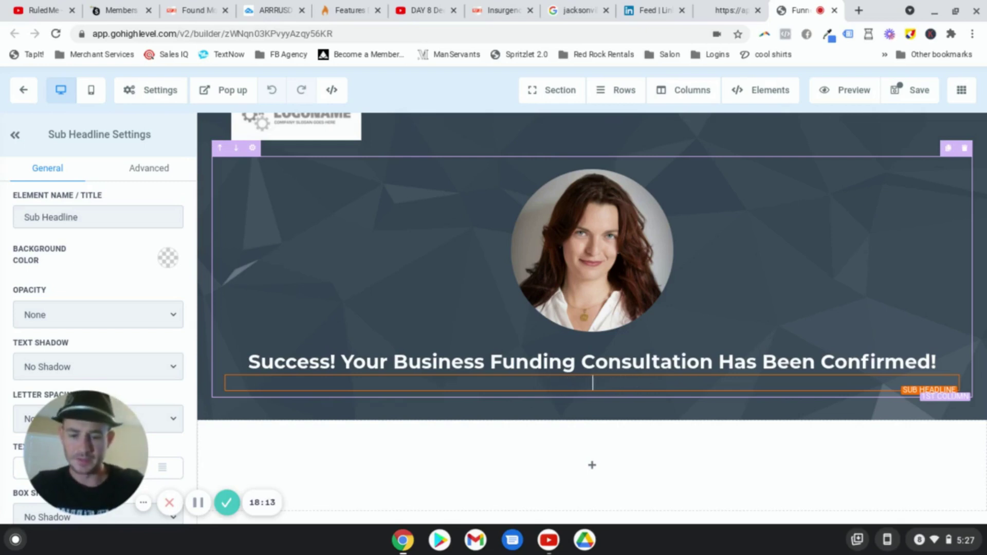
type("A Business Fun")
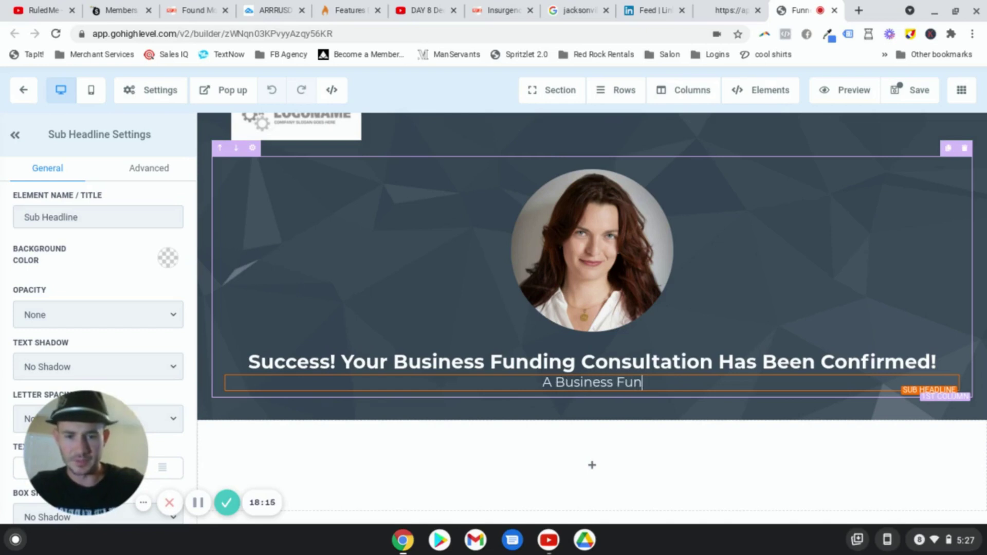
type("ding Specilis")
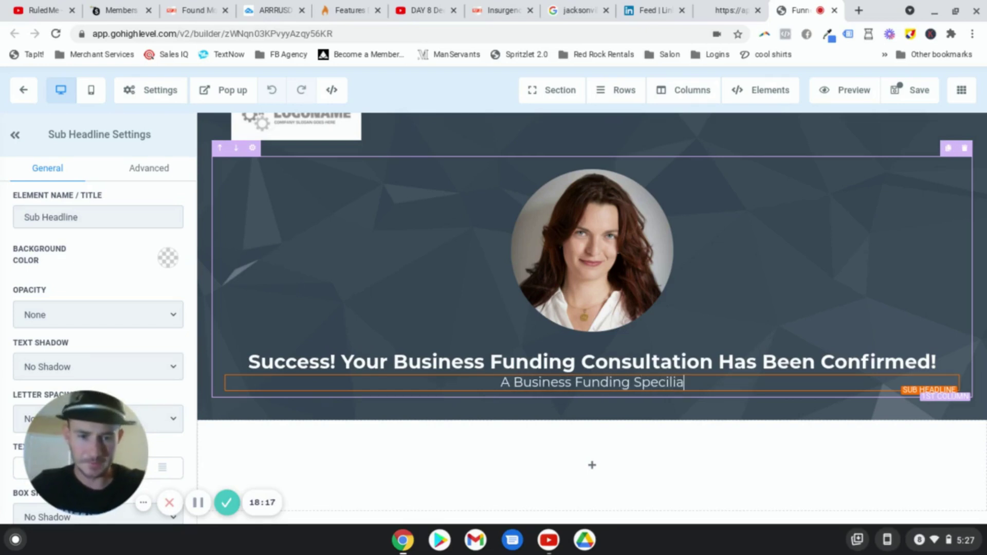
key("BackSpace")
key("BackSpace")
key("BackSpace")
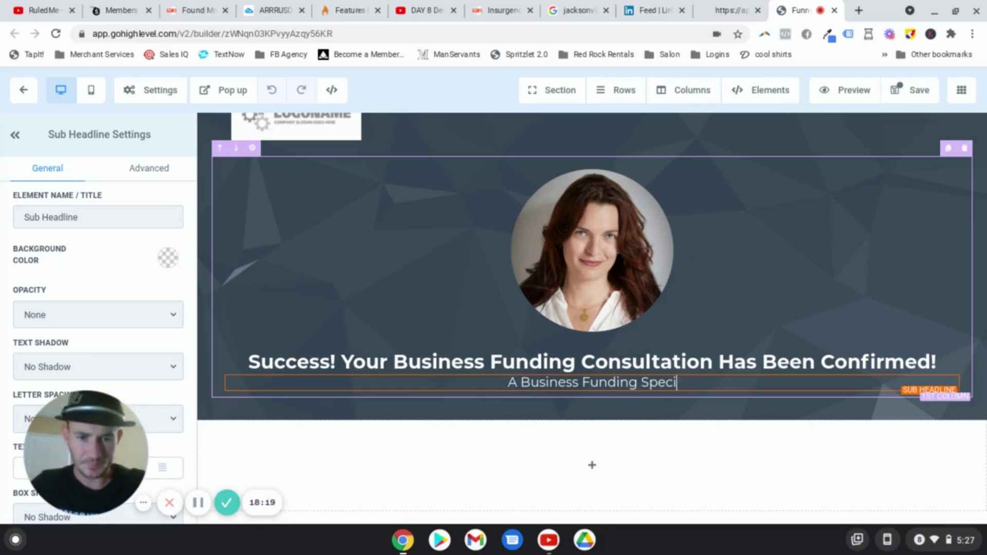
type("alist Wi")
key("BackSpace")
key("BackSpace")
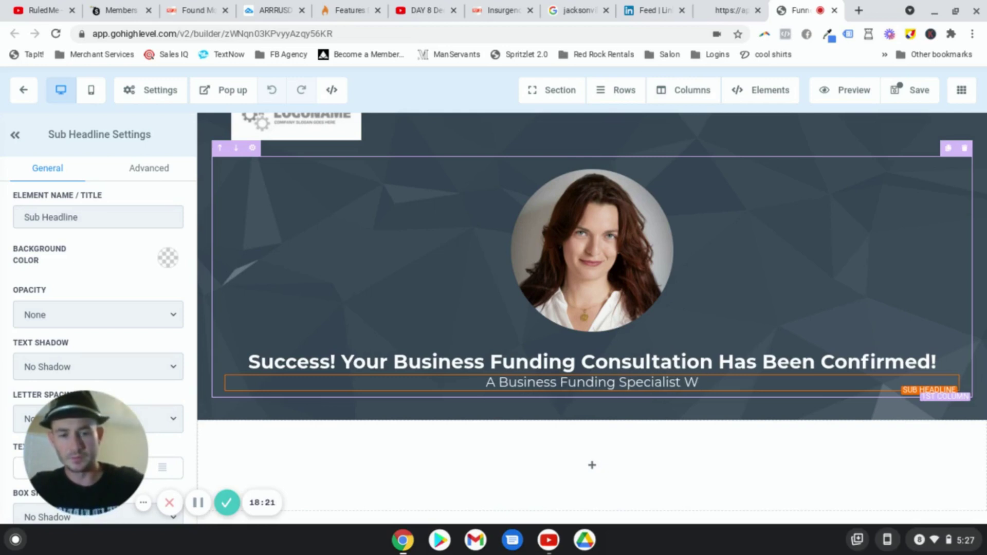
type("will contact you on the ay")
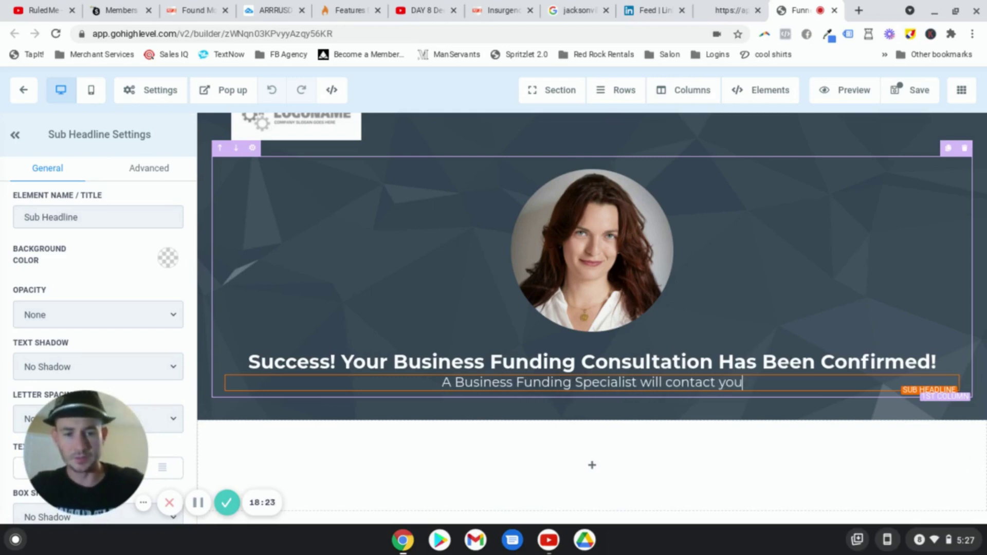
key("BackSpace")
key("BackSpace")
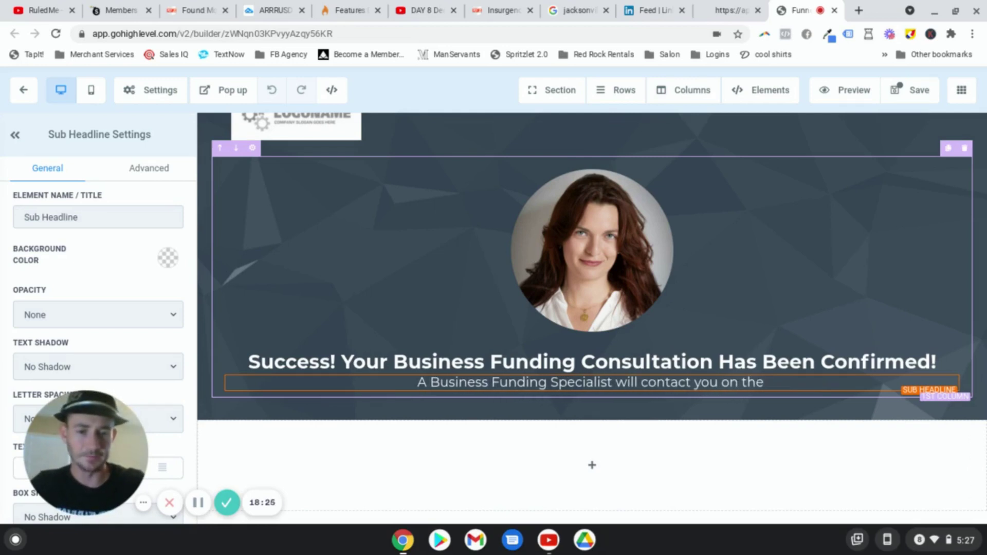
type("day and time you selected.")
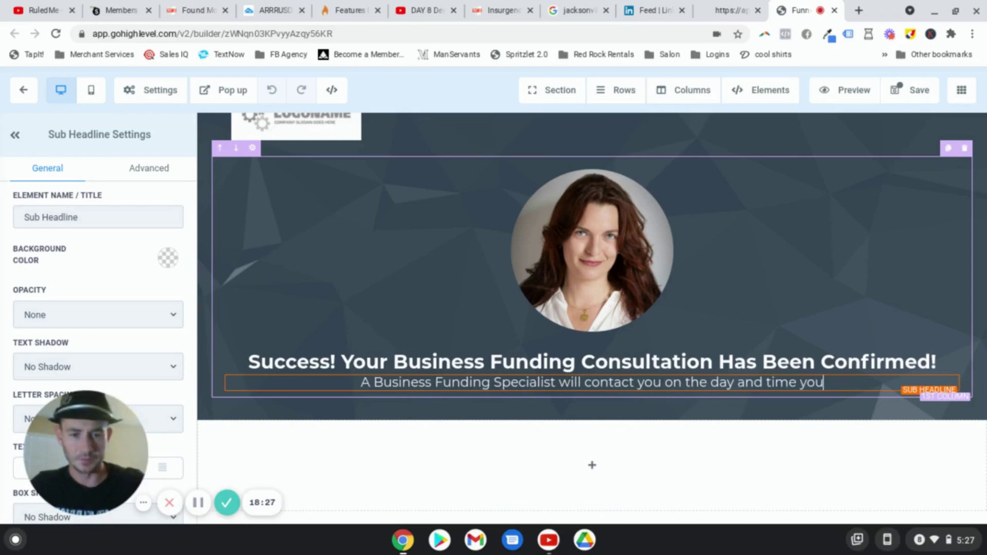
Step: Add a second paragraph inviting questions via a live chat with our Business Funding Specialists
key("Return")
key("Return")
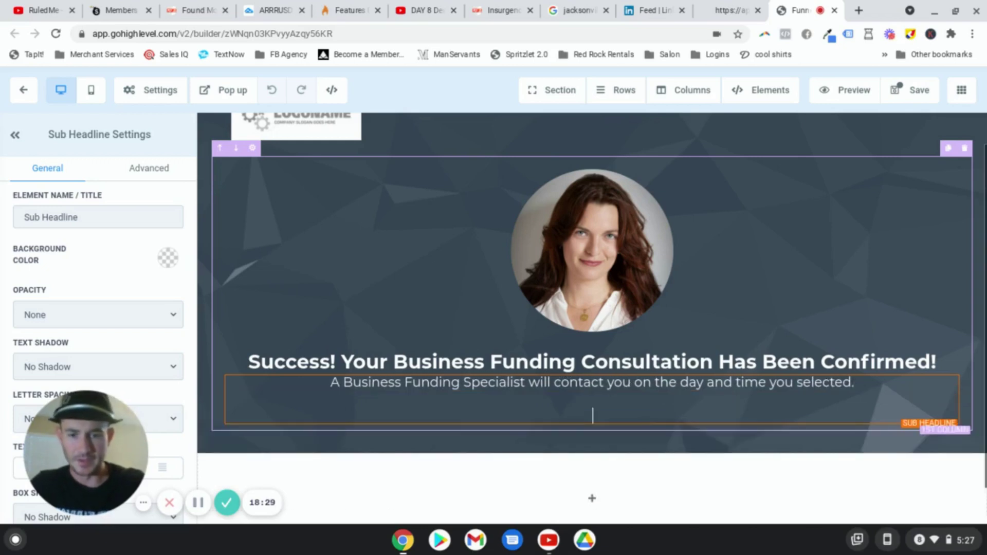
type("In the m")
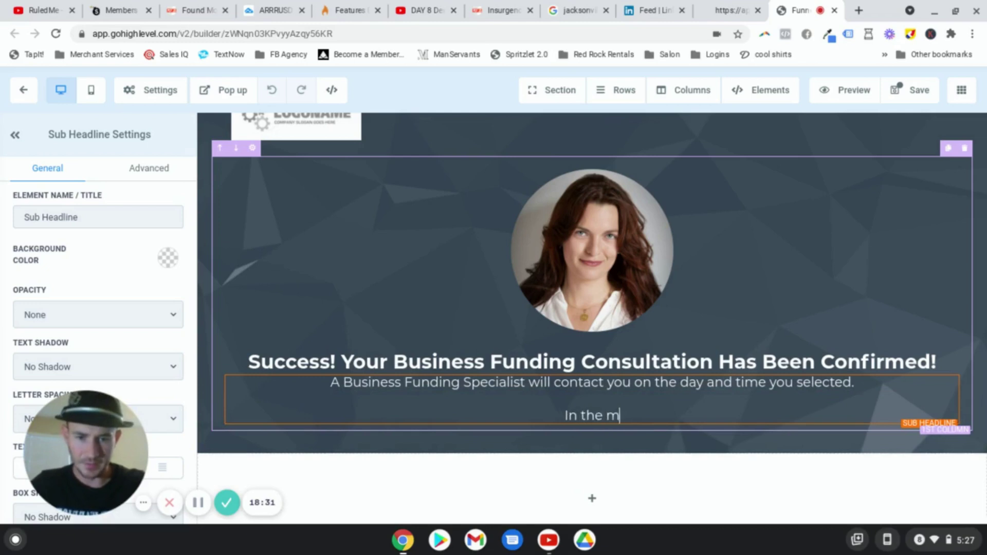
type("eantime, click the button")
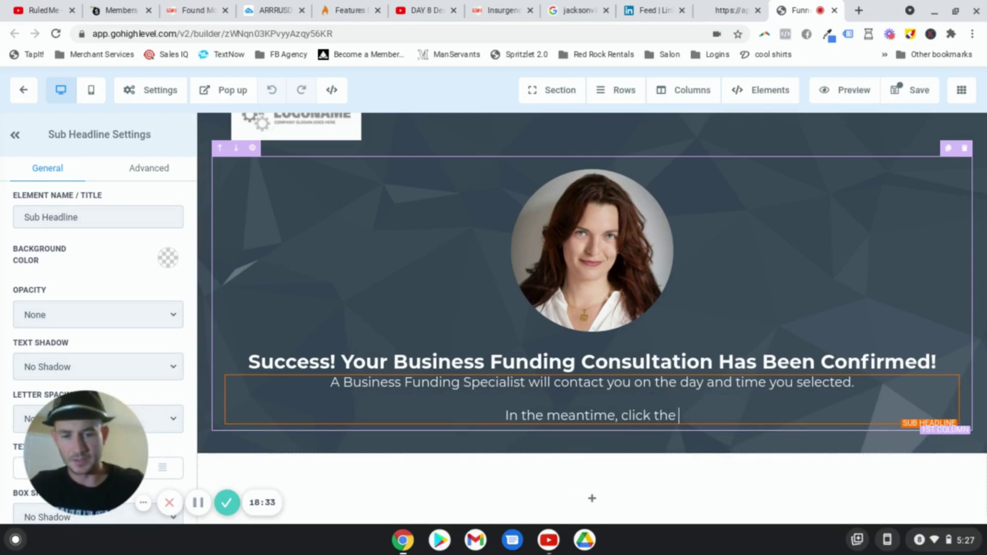
key("BackSpace")
key("BackSpace")
key("BackSpace")
key("BackSpace")
key("BackSpace")
key("BackSpace")
key("BackSpace")
key("BackSpace")
key("BackSpace")
key("BackSpace")
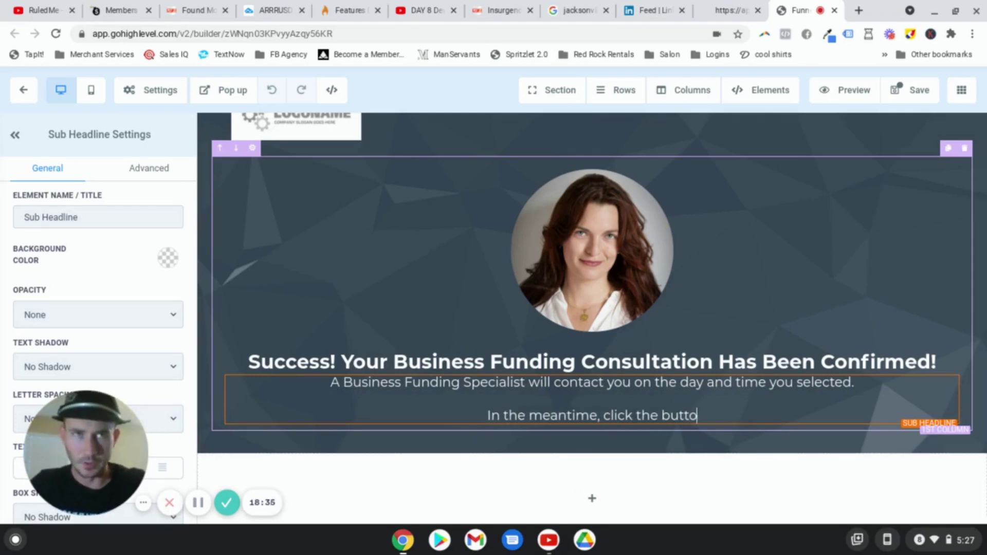
key("BackSpace")
key("BackSpace")
key("BackSpace")
key("BackSpace")
key("BackSpace")
key("BackSpace")
key("BackSpace")
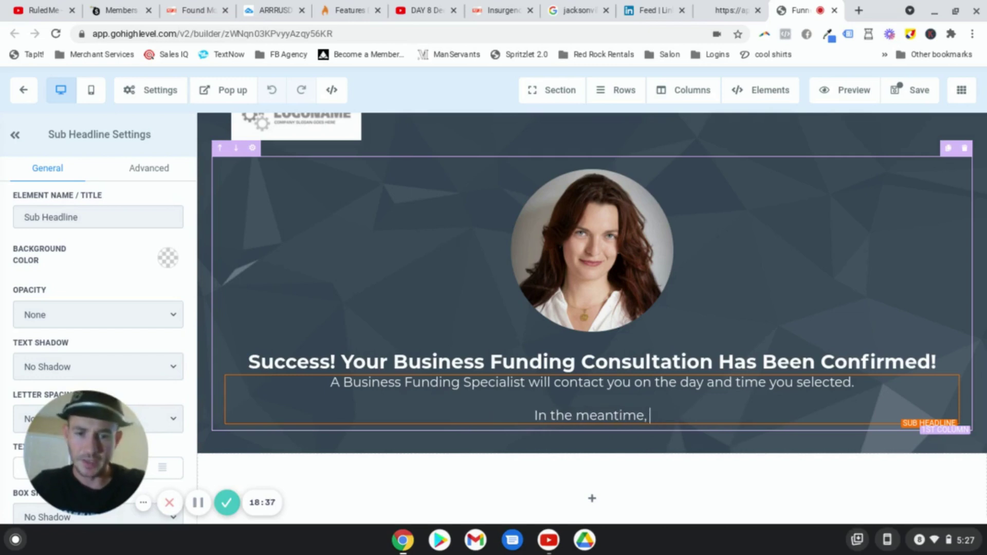
type("if you have q")
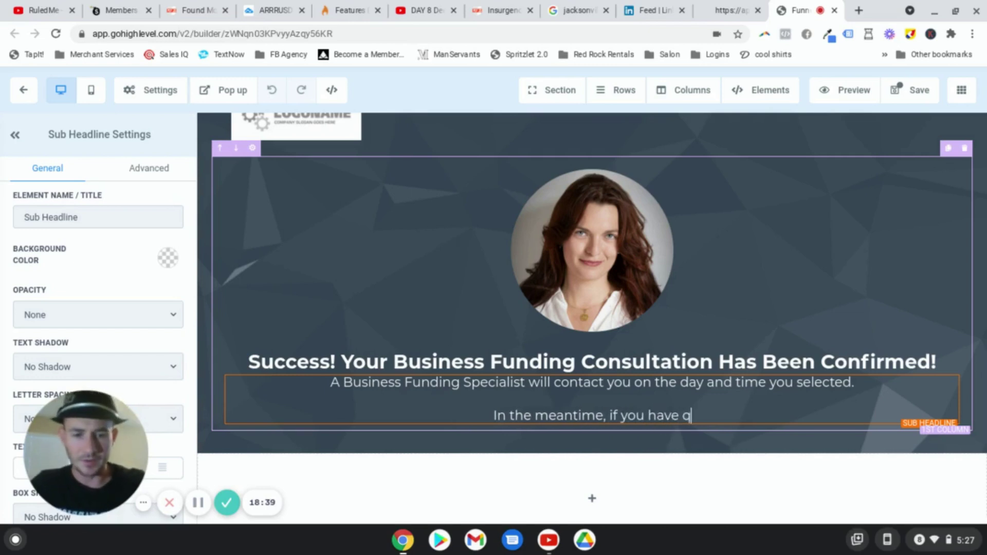
type("uestions right now")
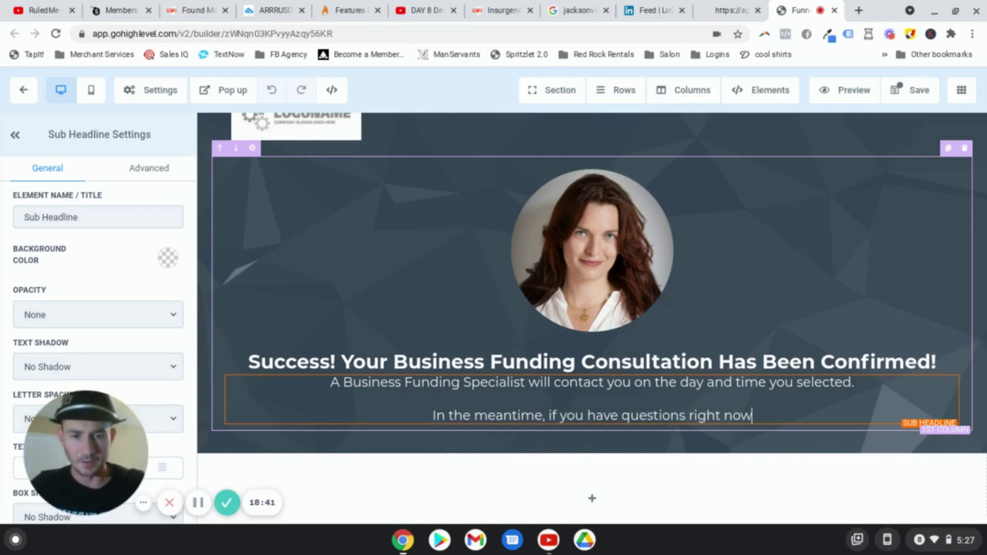
type(", click the bu")
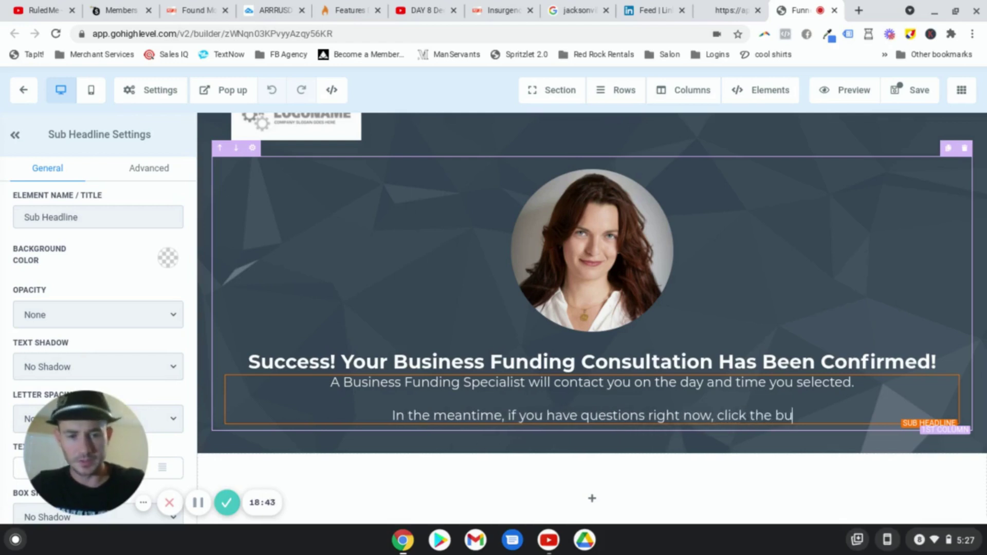
type("tton below to s")
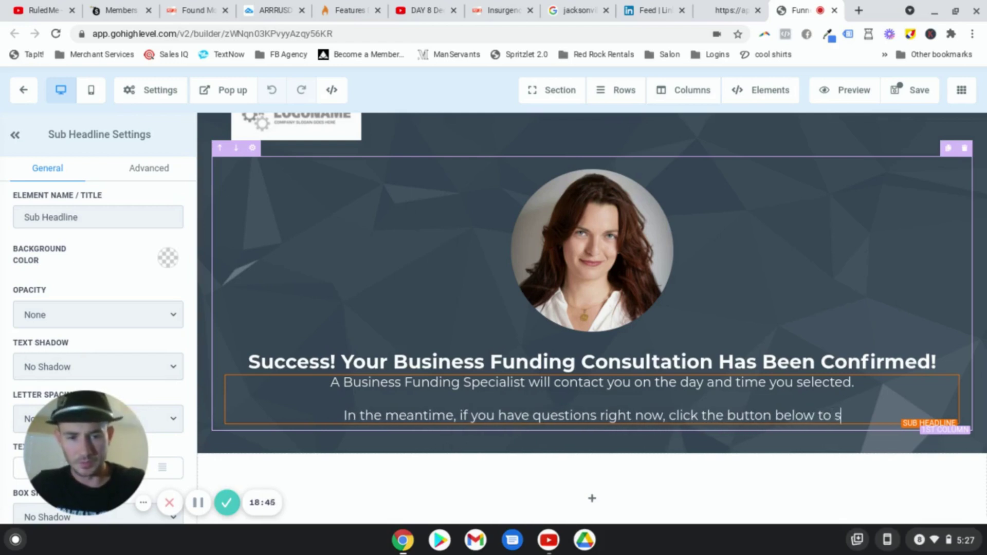
type("tart a live chat with d")
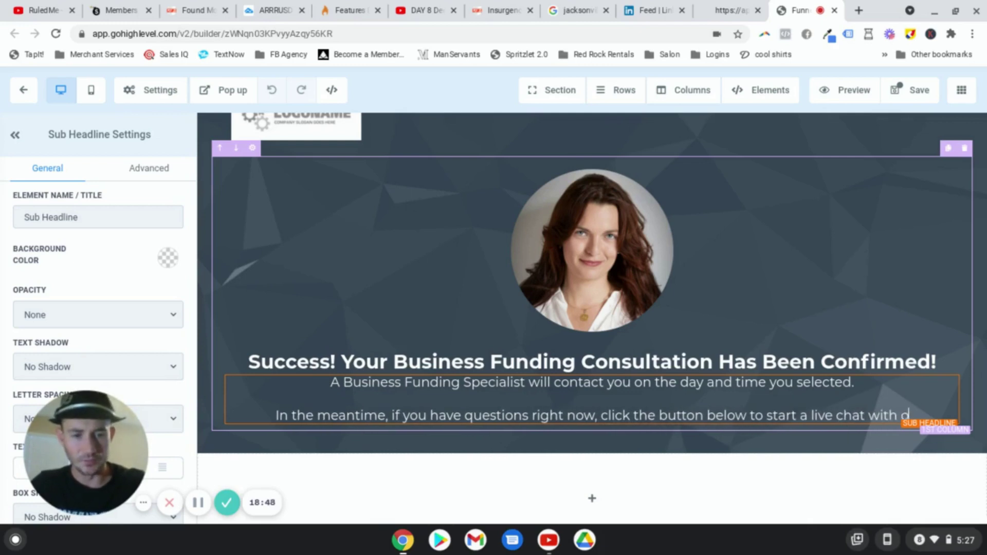
key("BackSpace")
type("one of our B")
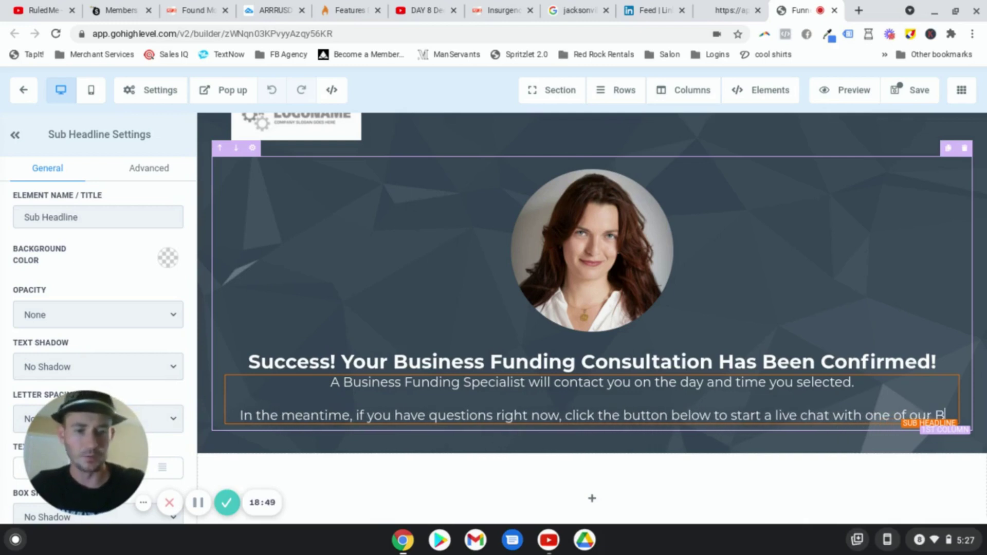
type("usiness Fun")
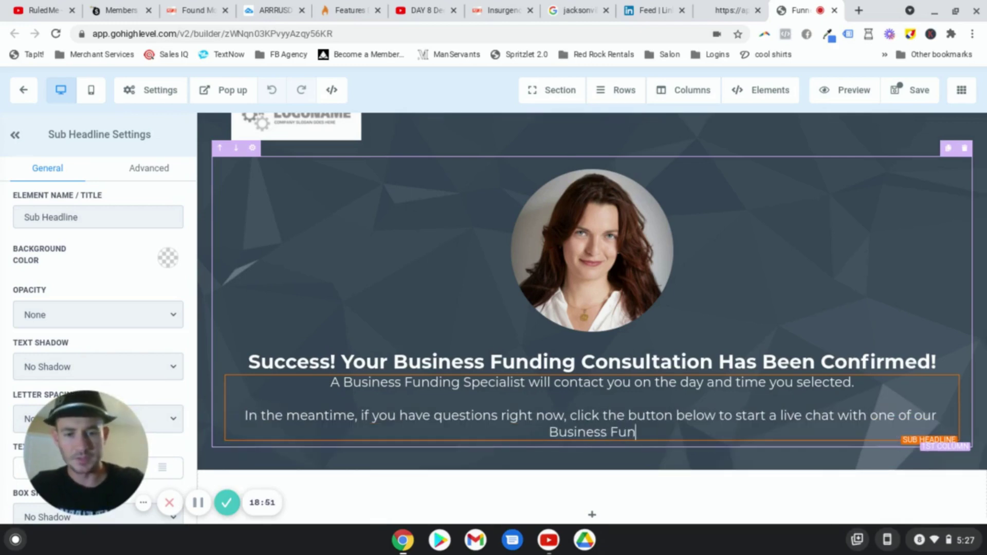
type("ding Spec")
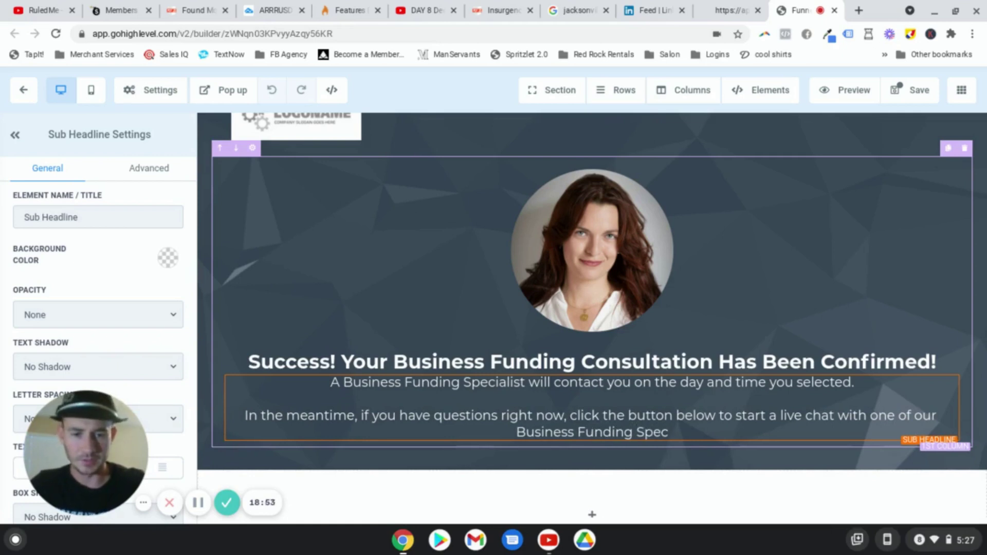
type("ialists!")
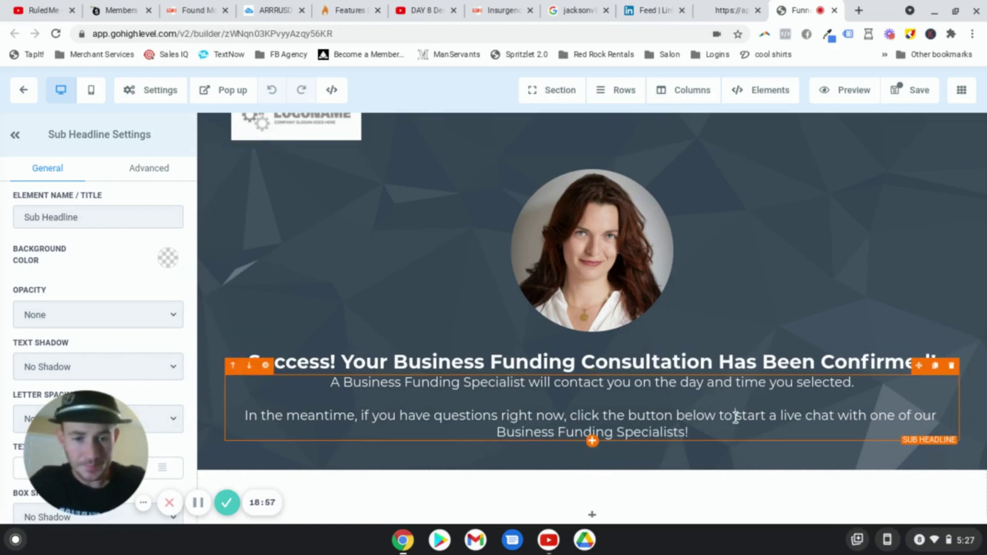
key("Return")
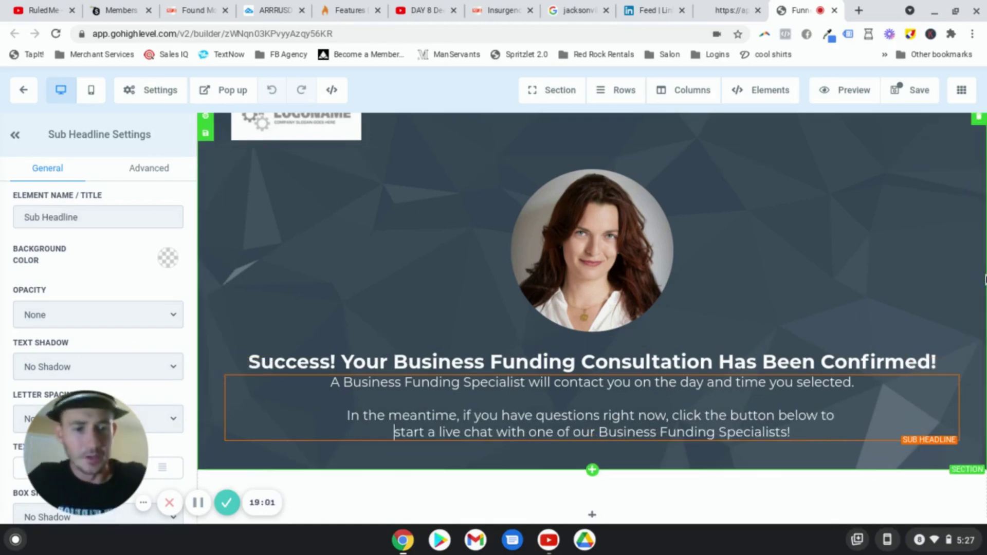
left_click(985, 281)
scroll(976, 281, "down", 1)
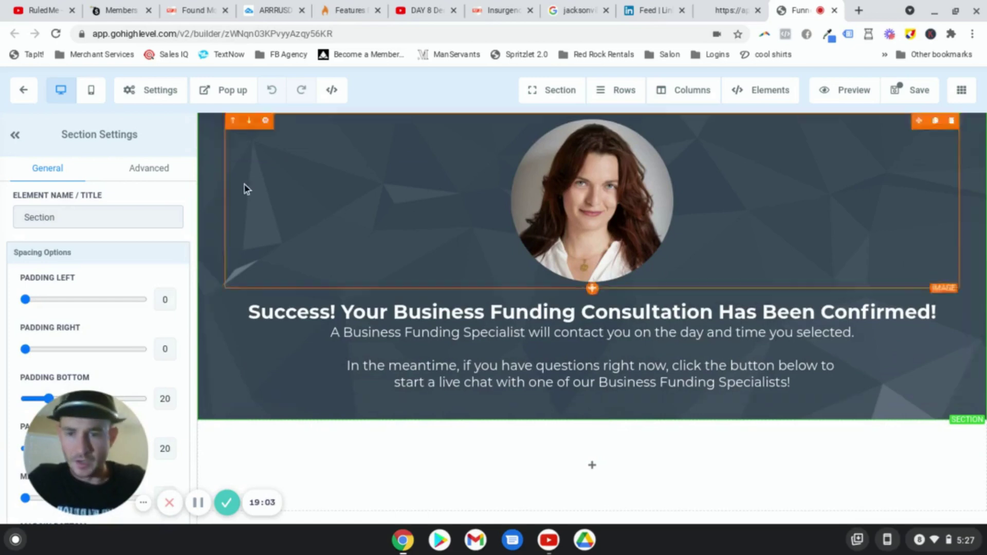
left_click(92, 92)
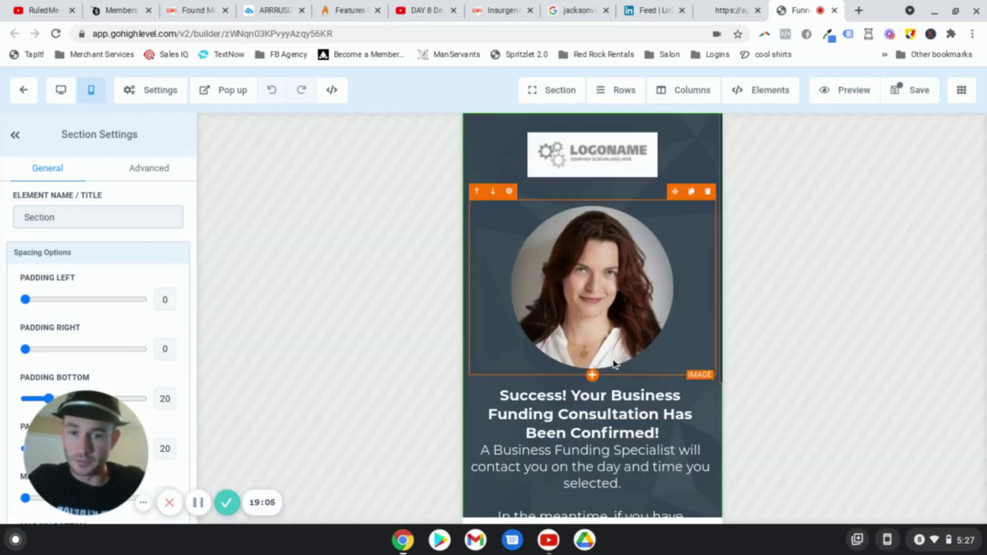
left_click(61, 90)
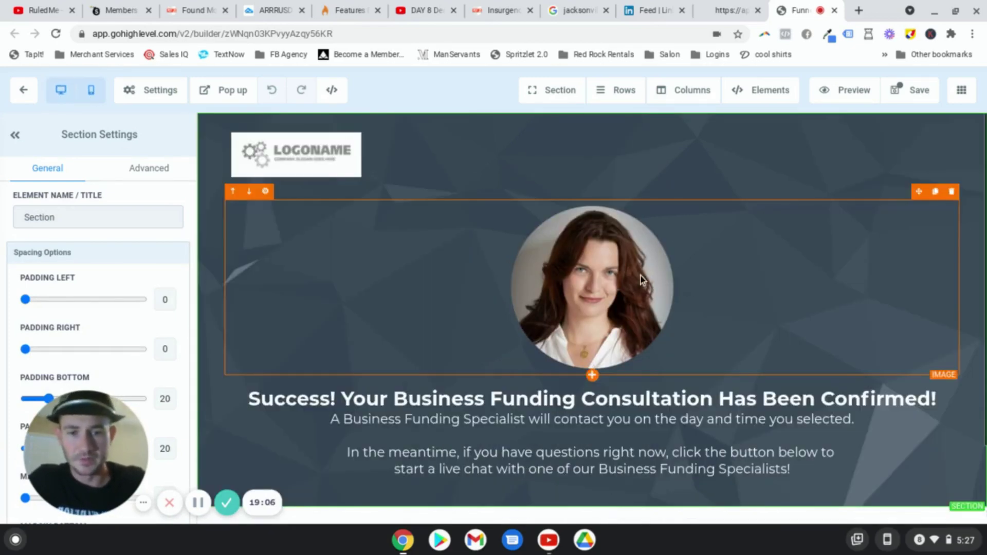
scroll(723, 370, "down", 2)
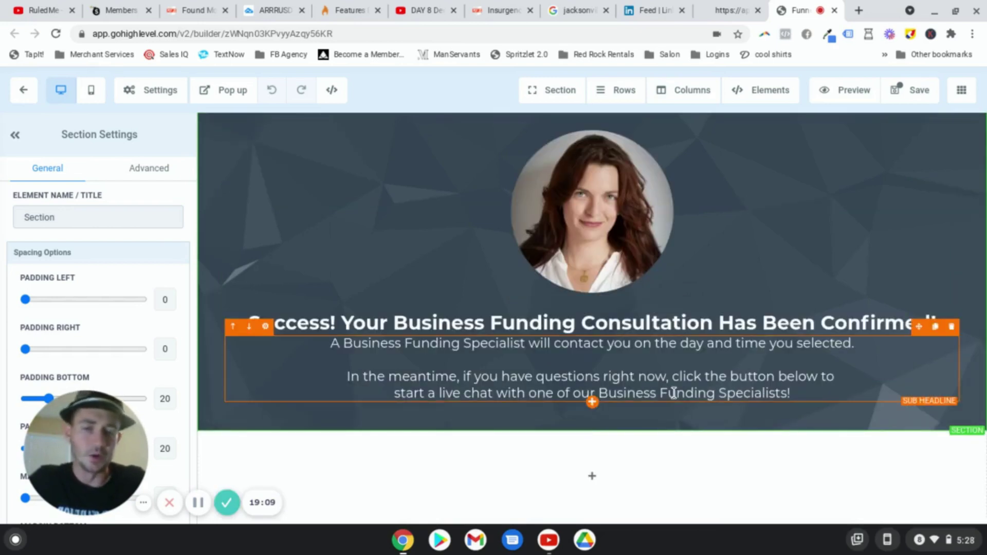
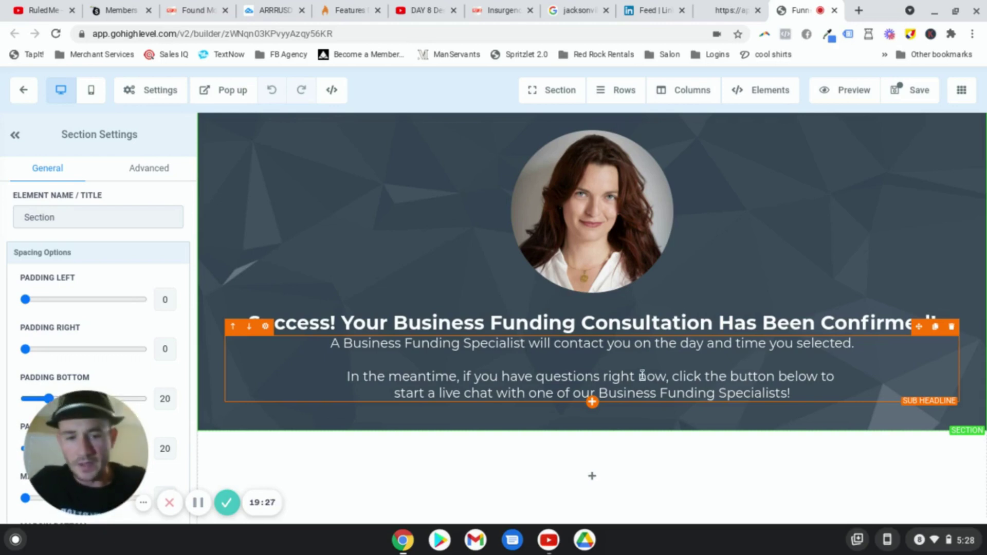
Step: Add a Button element below the confirmation text on the thank-you page
left_click(592, 402)
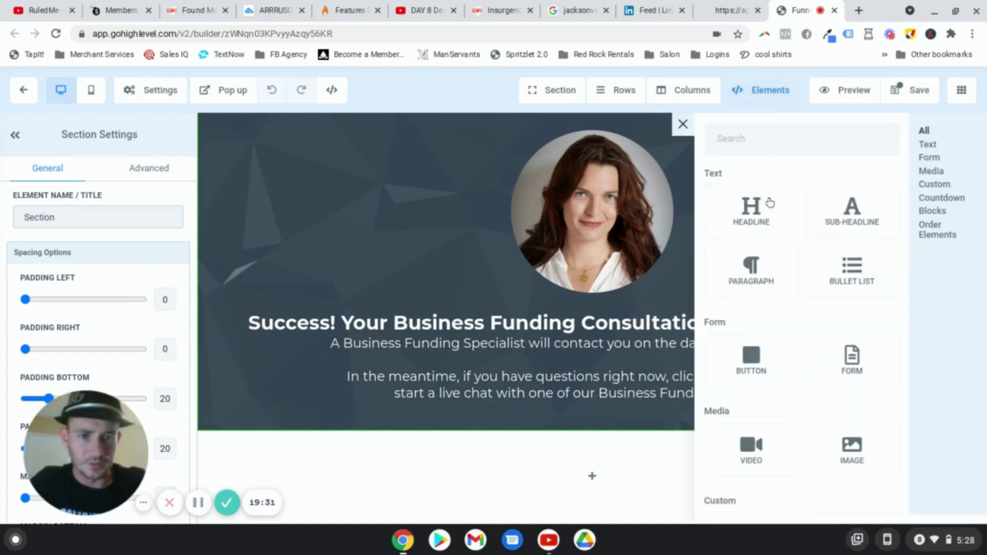
left_click(755, 361)
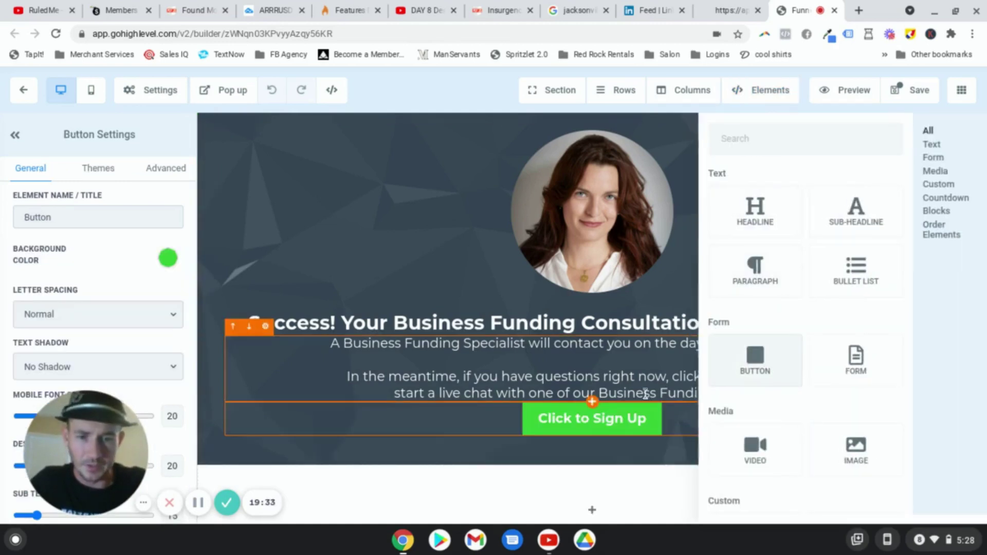
scroll(60, 296, "down", 7)
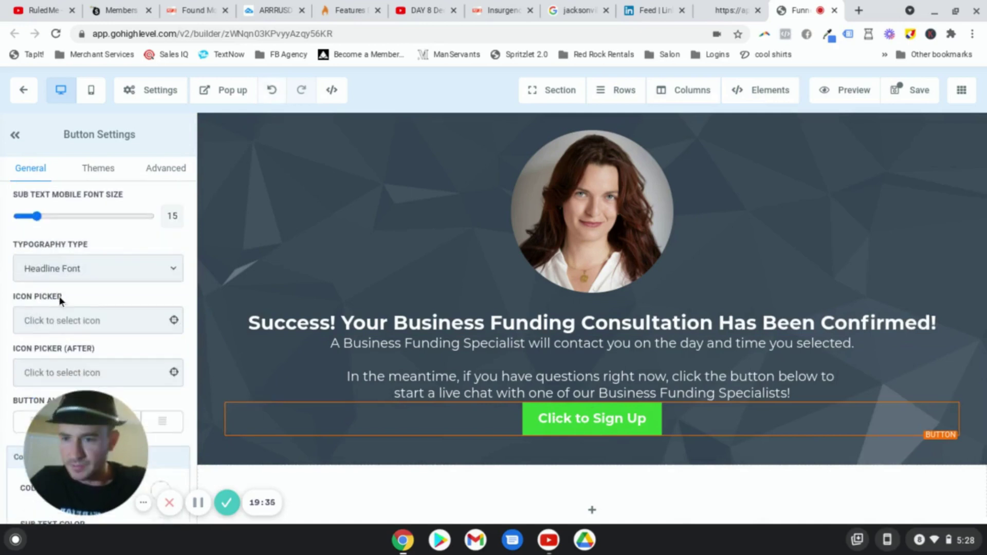
scroll(55, 257, "up", 3)
scroll(55, 258, "up", 4)
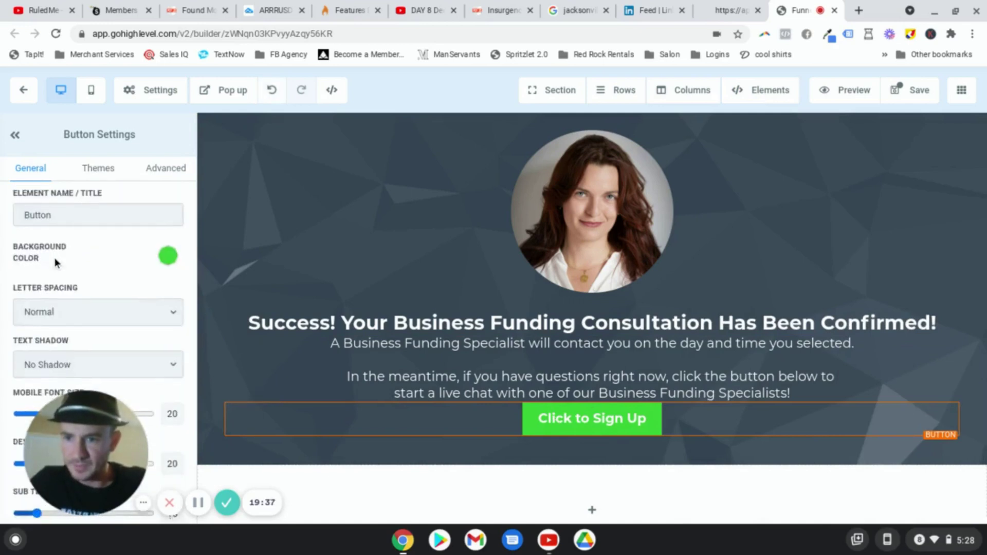
scroll(54, 257, "down", 10)
scroll(54, 257, "up", 4)
scroll(54, 257, "down", 5)
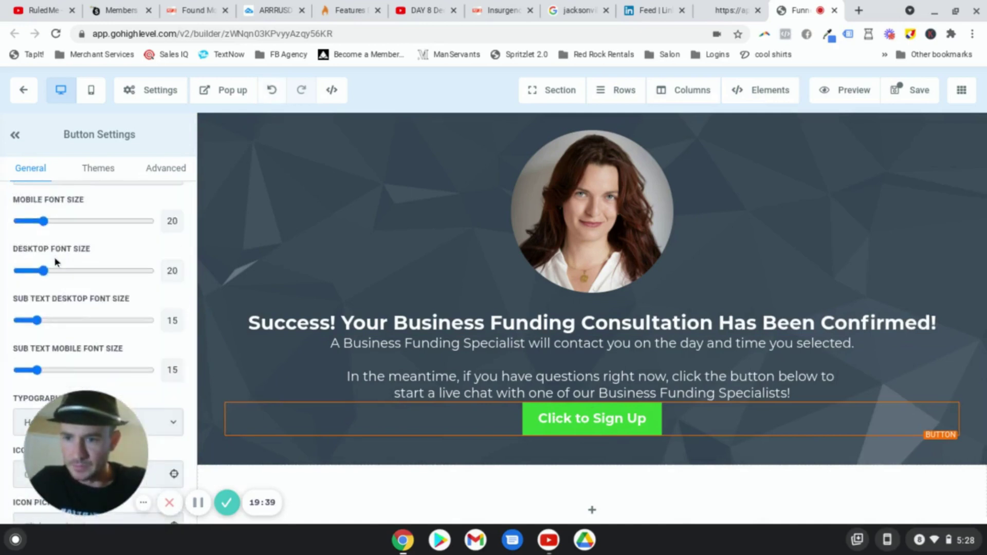
scroll(54, 257, "up", 2)
scroll(54, 256, "up", 2)
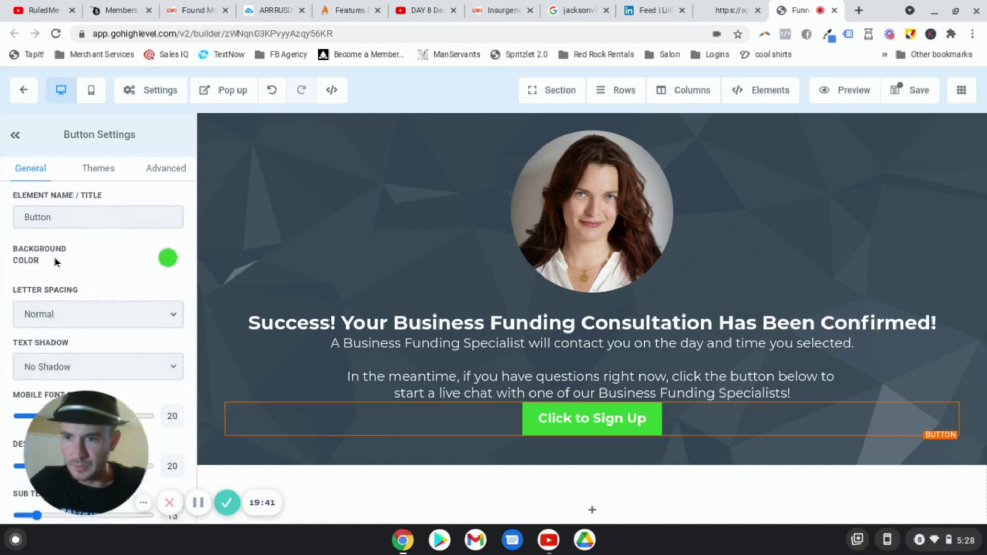
scroll(54, 257, "down", 7)
scroll(56, 261, "down", 1)
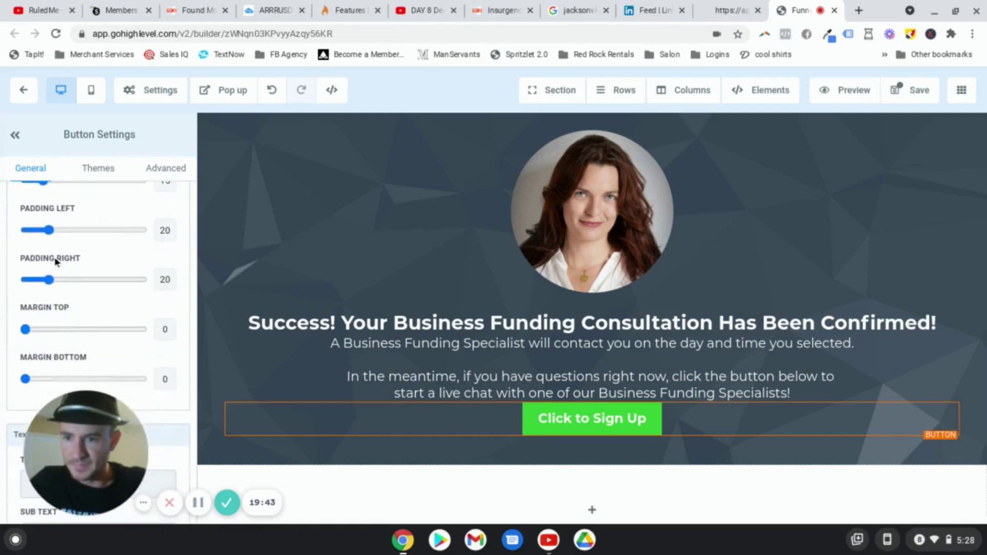
Step: Raise the button's Margin Top to 30
left_click_drag(24, 329, 61, 336)
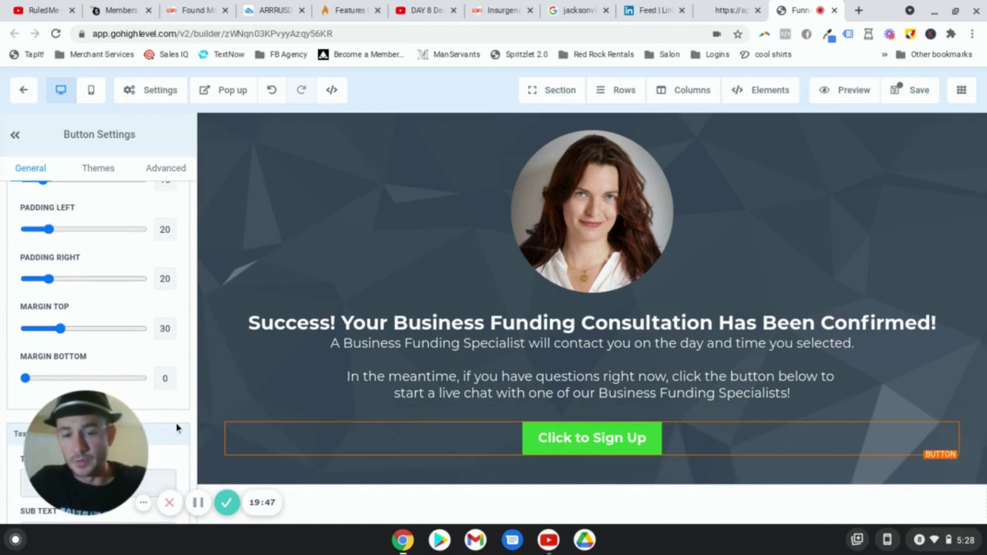
mouse_move(102, 462)
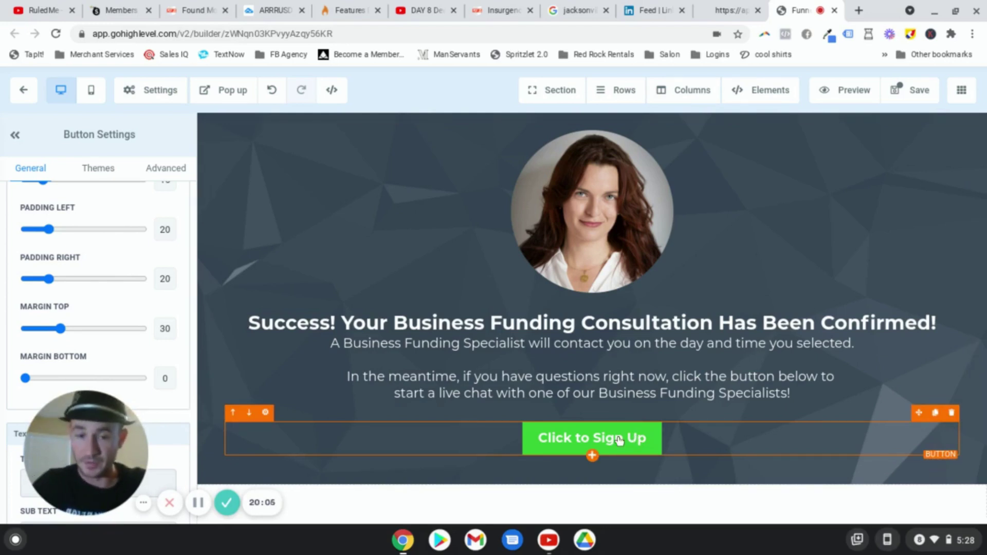
left_click_drag(104, 456, 308, 443)
Step: Change the button label to 'Start A Live Chat'
scroll(113, 382, "down", 3)
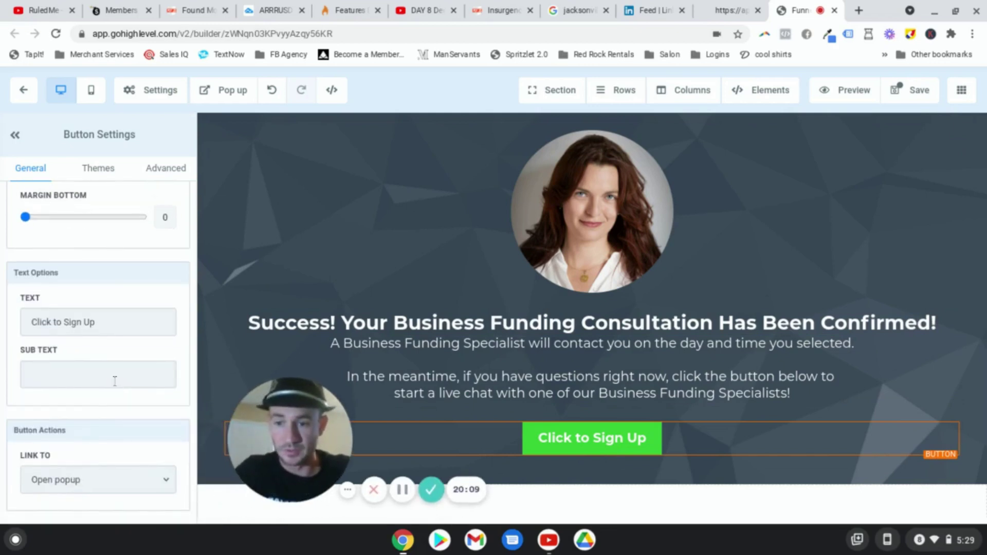
triple_click(108, 328)
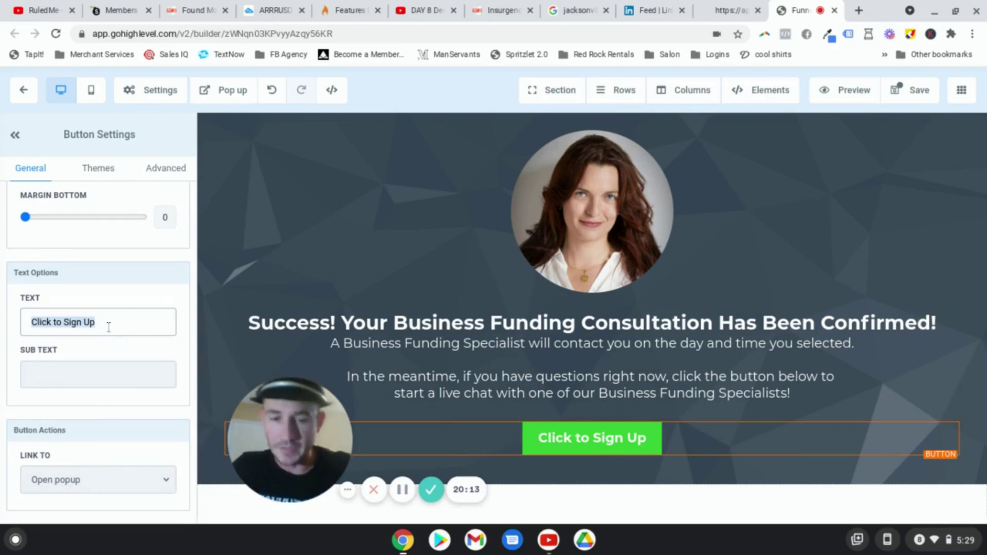
type("Start")
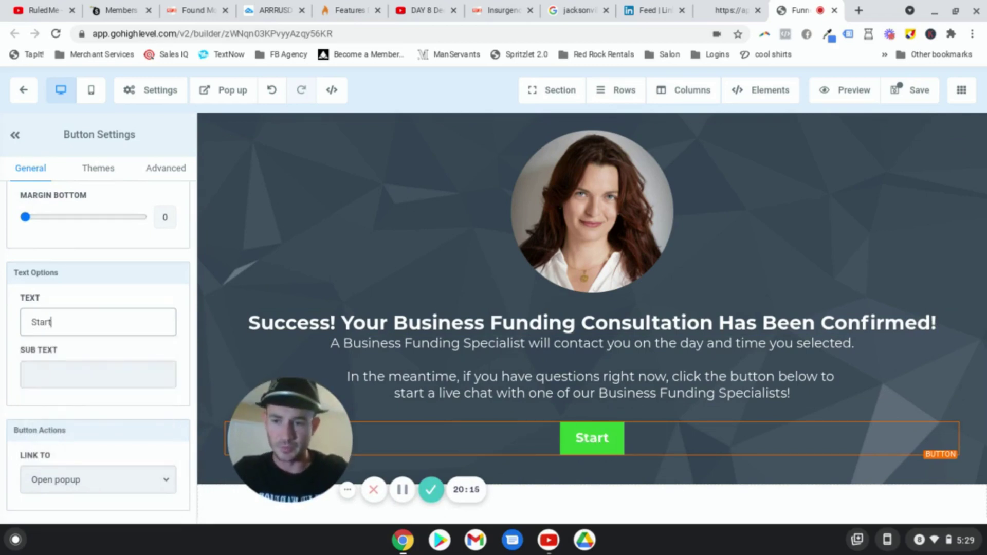
type(" A Liv")
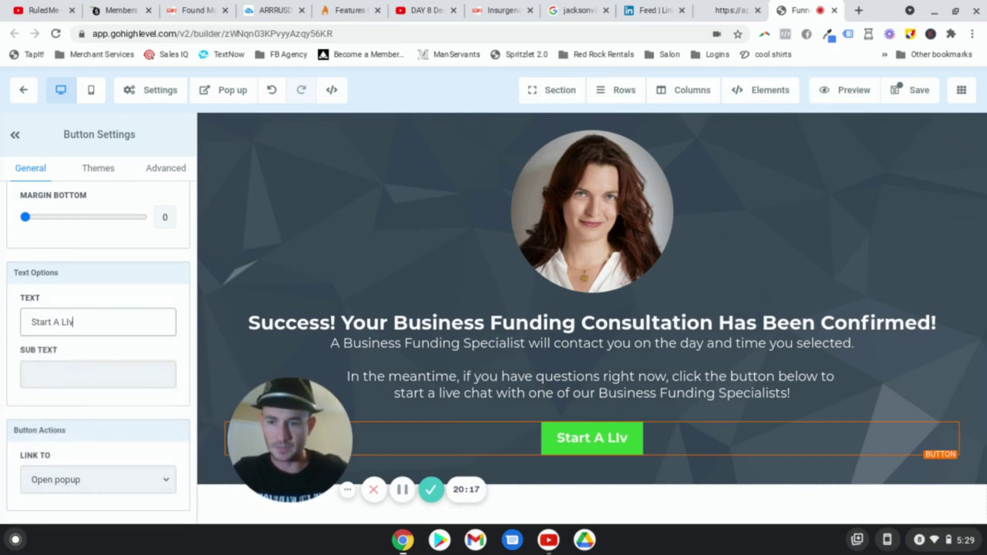
key("BackSpace")
key("BackSpace")
key("BackSpace")
type("iLive Chat")
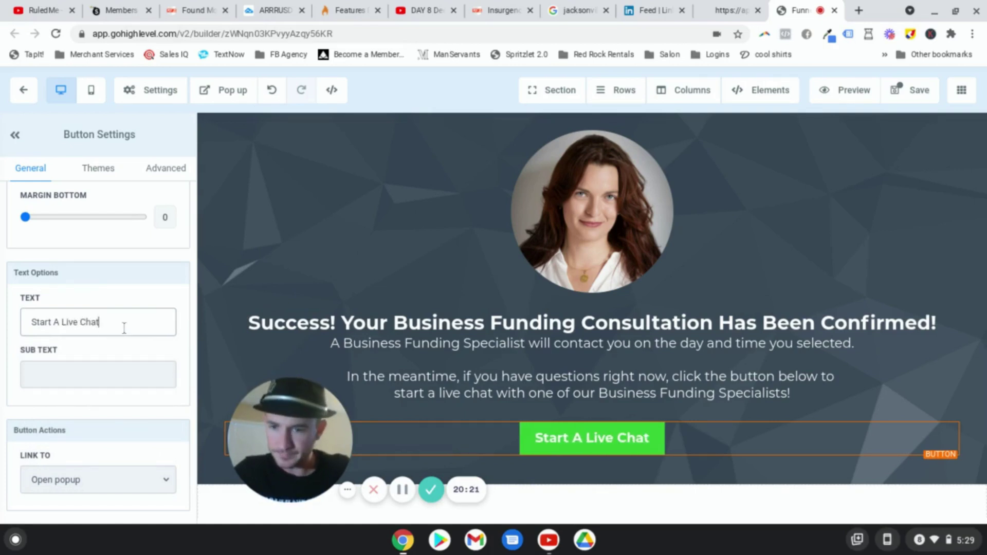
Step: Set the button's link action to Website URL
left_click(103, 476)
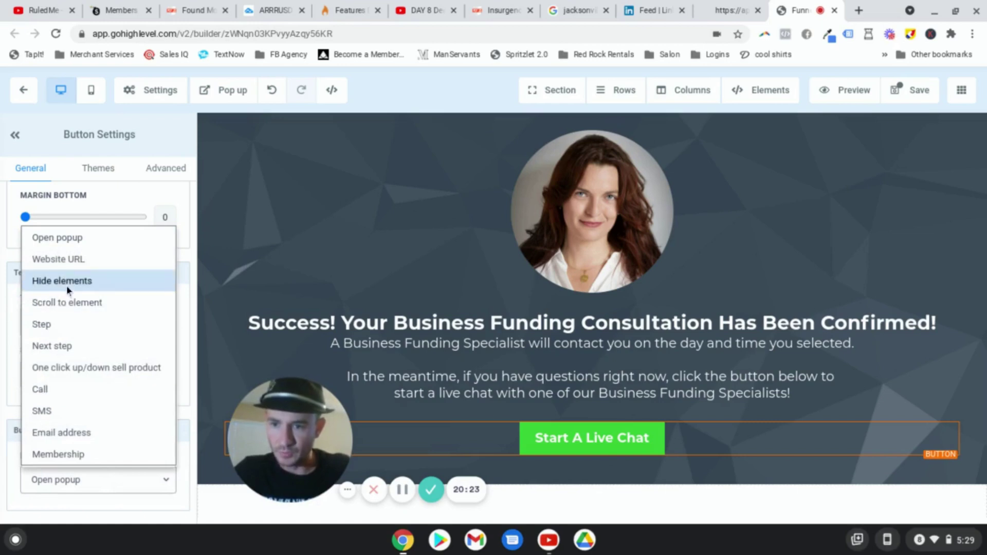
left_click(80, 261)
scroll(79, 485, "down", 2)
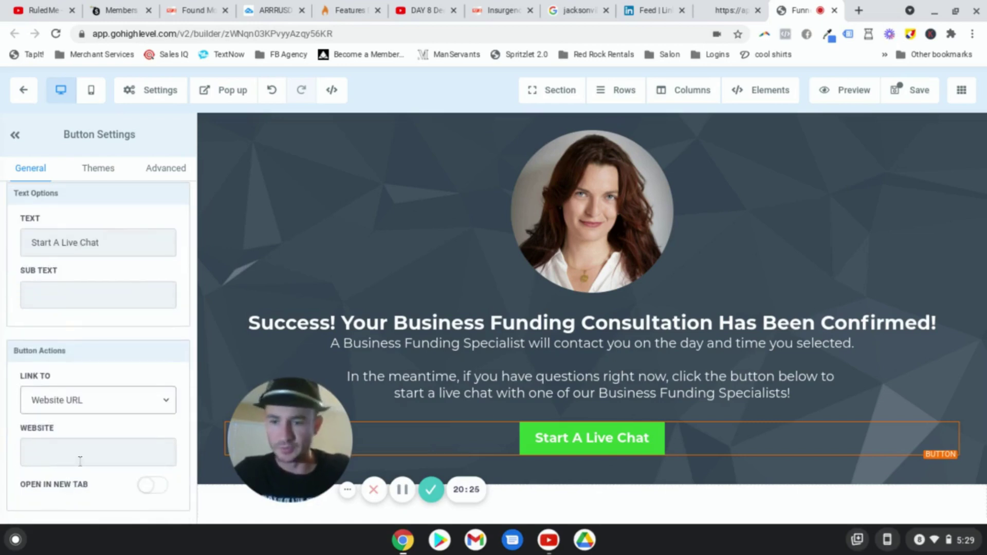
left_click(80, 461)
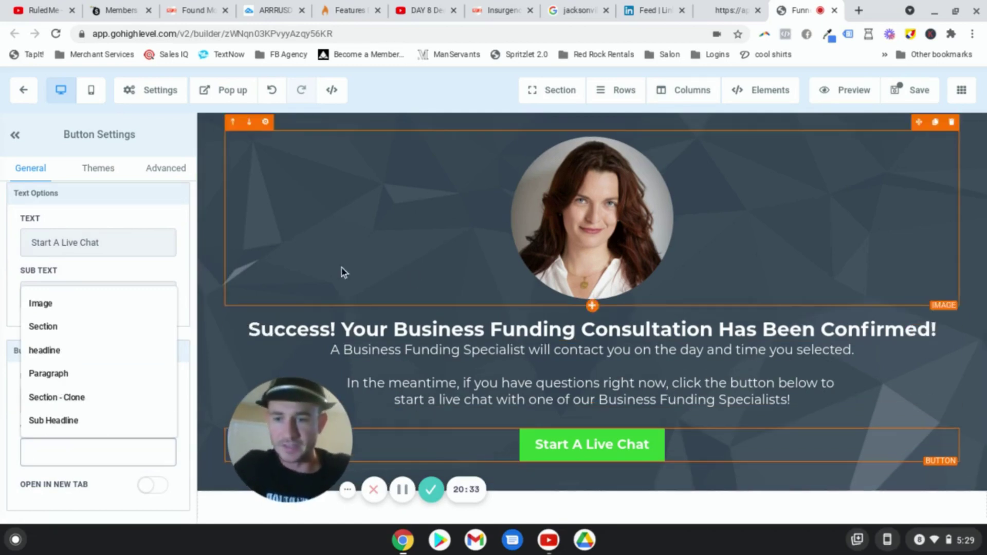
Step: Save the thank-you page, filling the SEO meta data fields with placeholder text
left_click(190, 281)
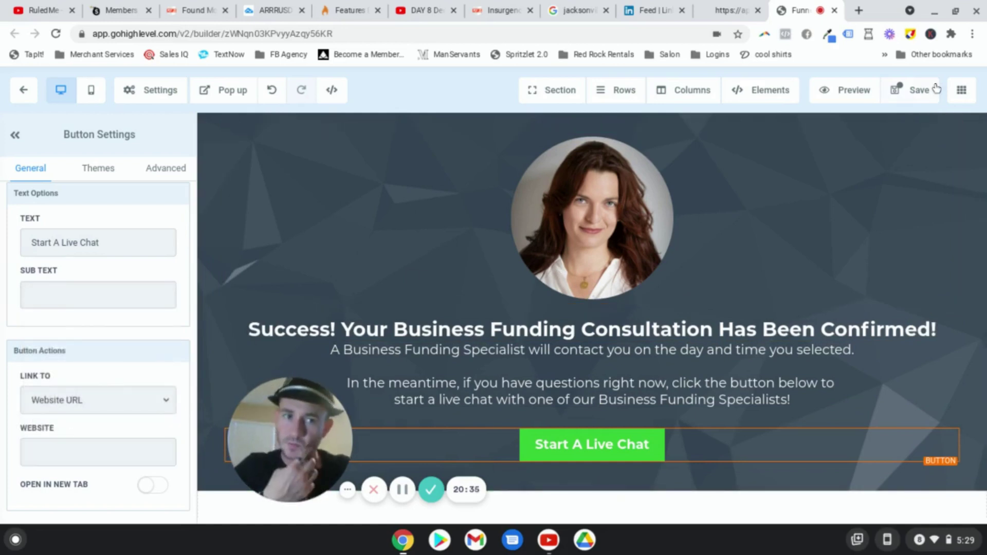
left_click(912, 90)
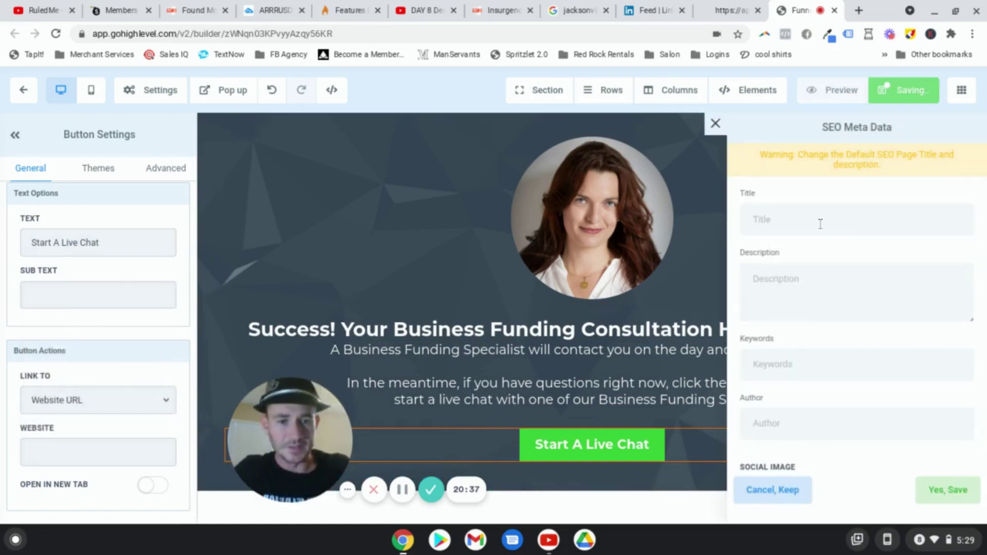
type("zdfhd")
left_click(835, 285)
type("sdfhdfh")
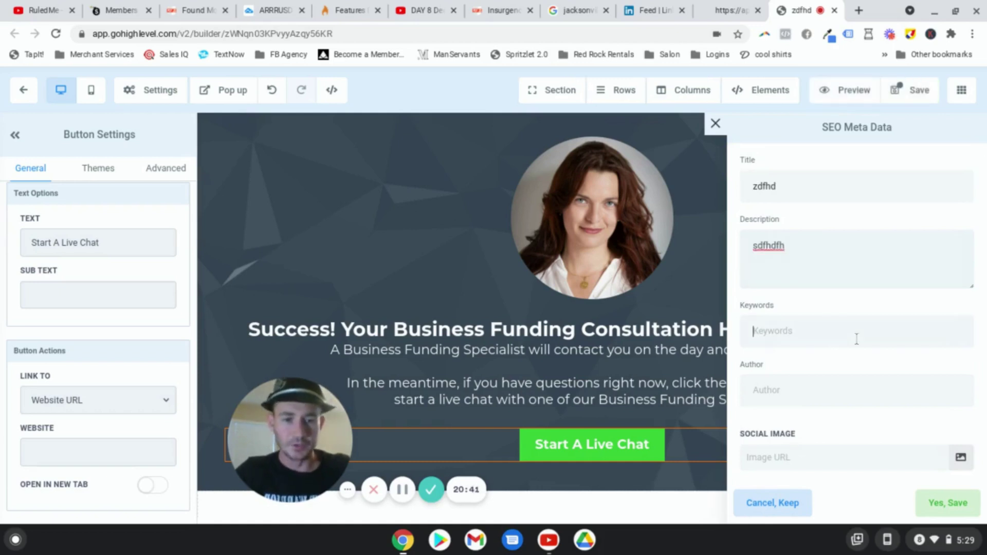
type("asdg")
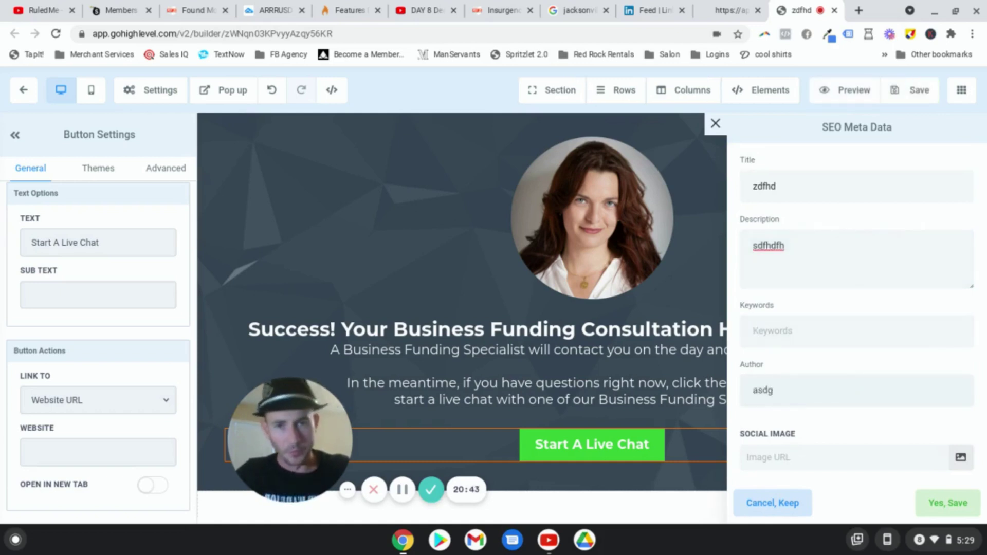
left_click(947, 502)
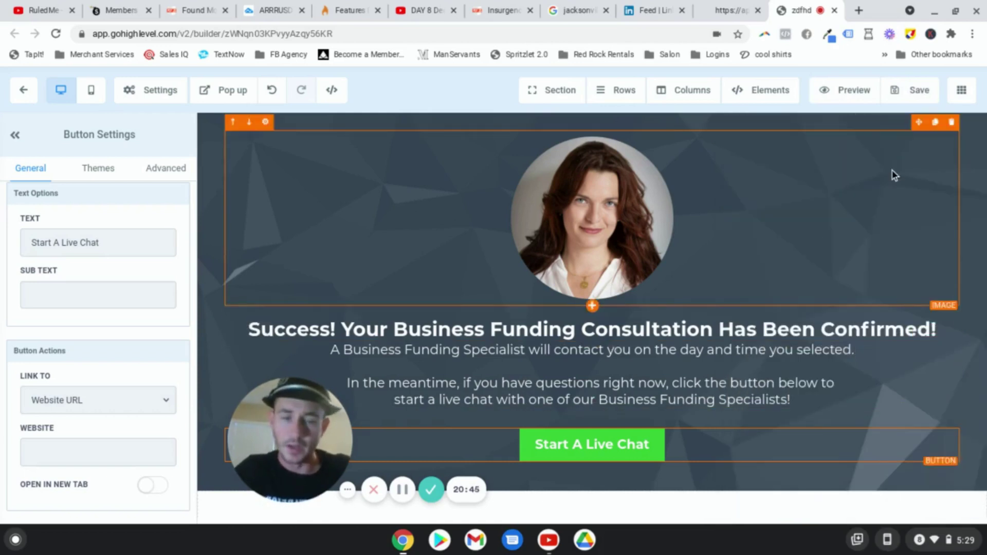
Step: Save the page once more and close the page builder
left_click(907, 98)
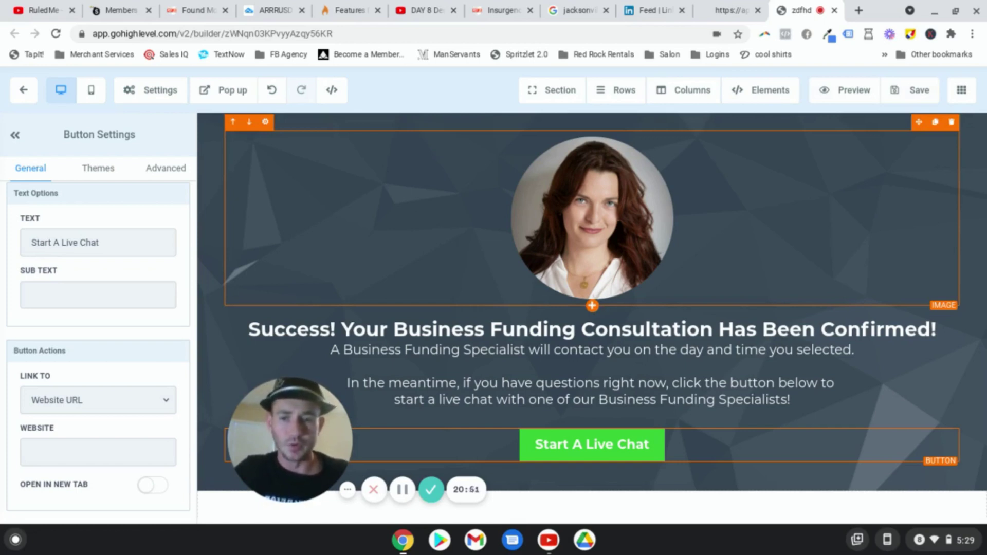
left_click_drag(299, 417, 100, 432)
left_click(834, 12)
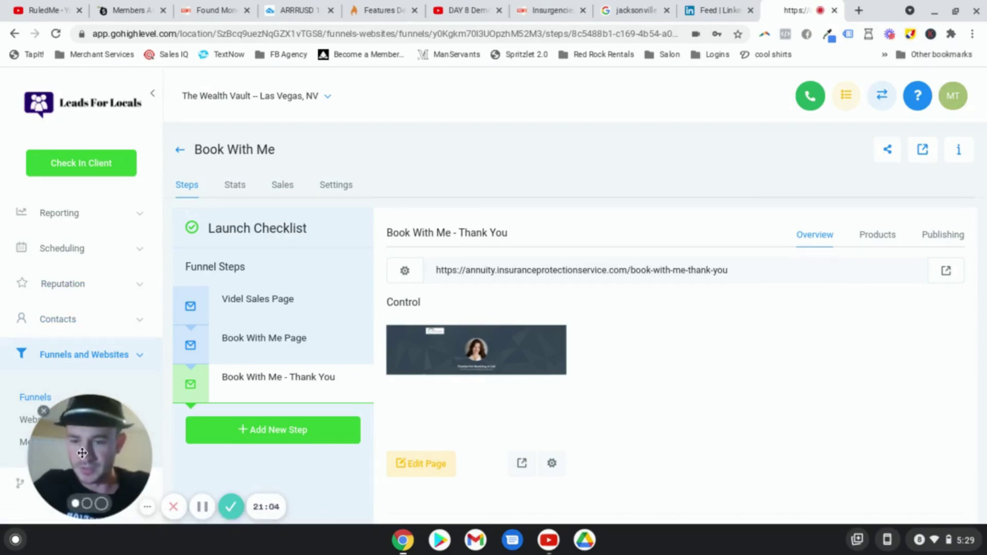
Step: Collapse Funnels & Websites and go to Marketing > Campaigns
left_click_drag(82, 453, 358, 432)
left_click(125, 354)
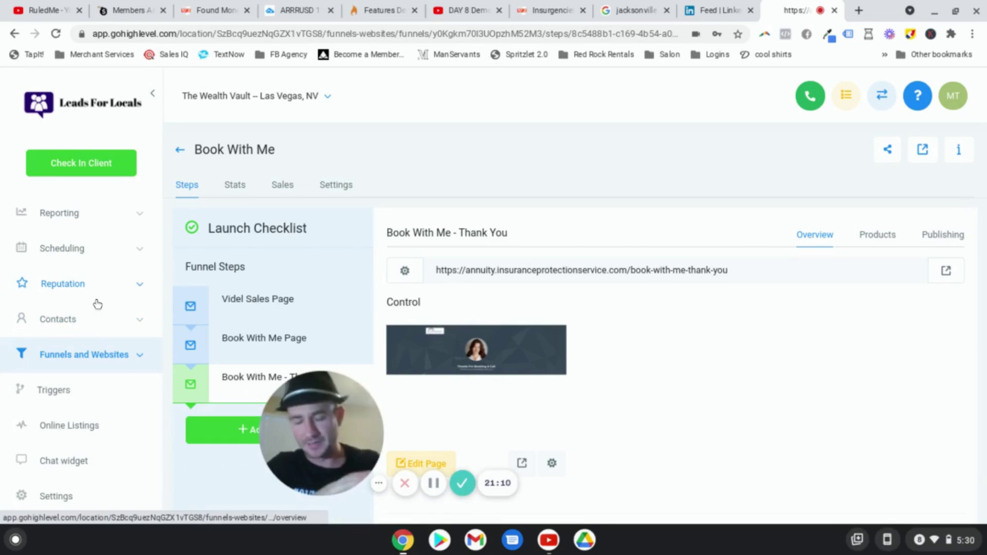
scroll(94, 300, "up", 3)
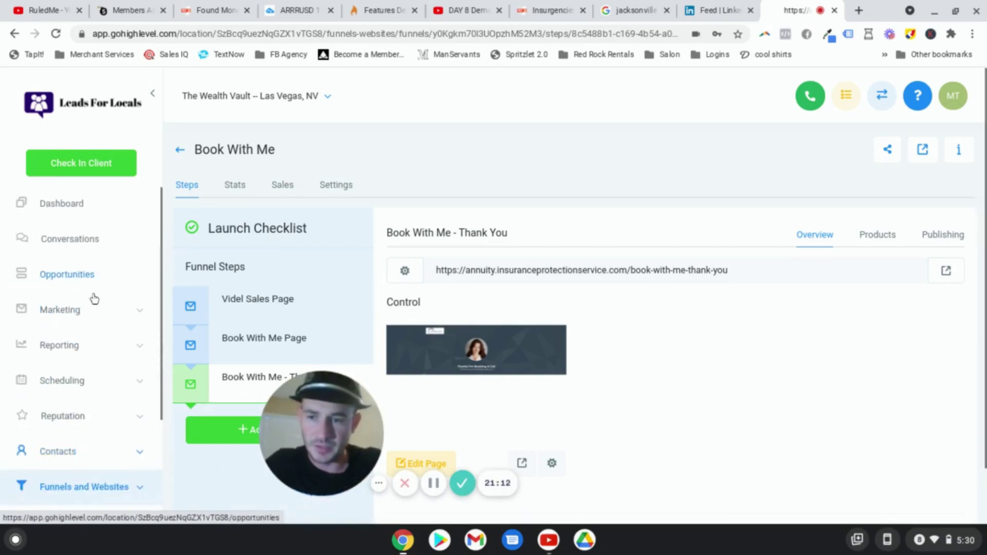
left_click(95, 310)
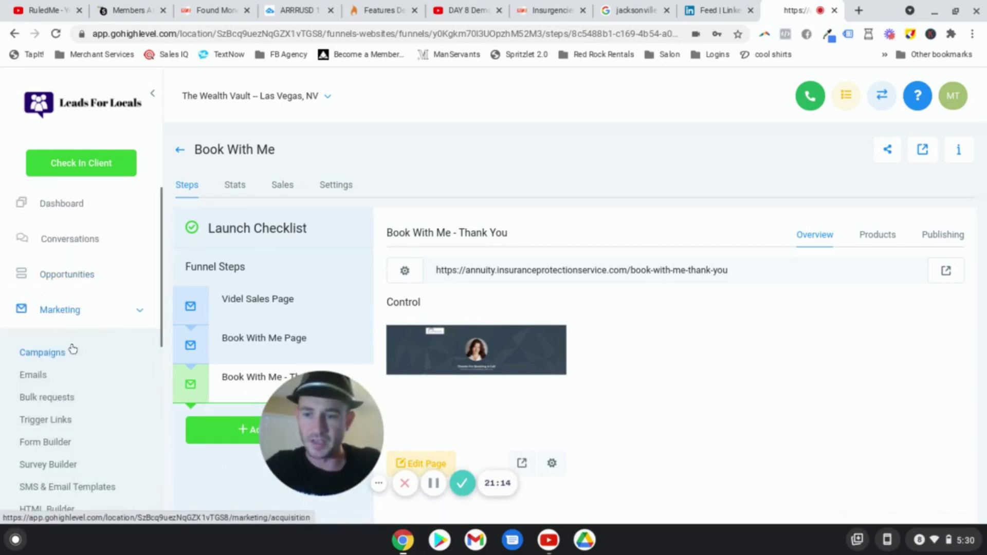
left_click(54, 354)
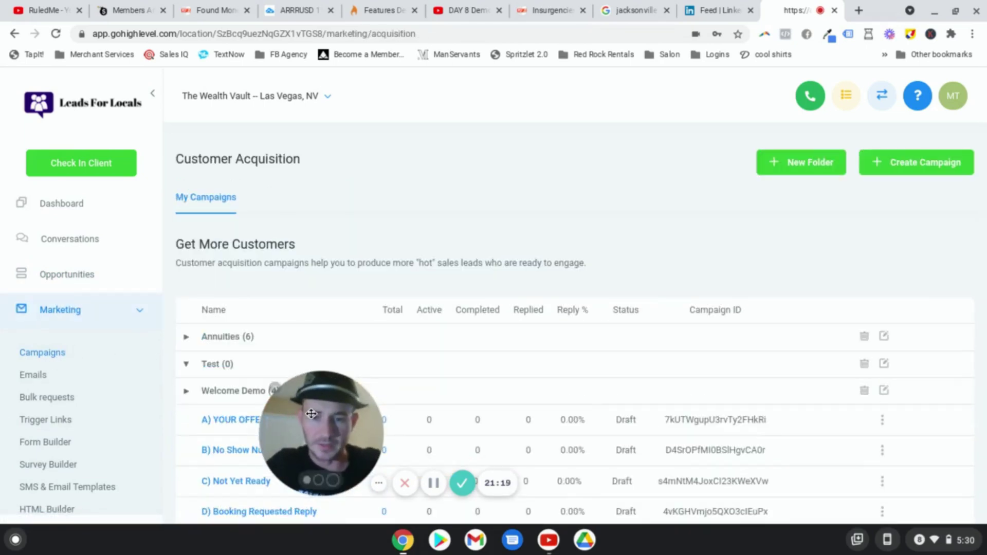
left_click_drag(280, 417, 53, 430)
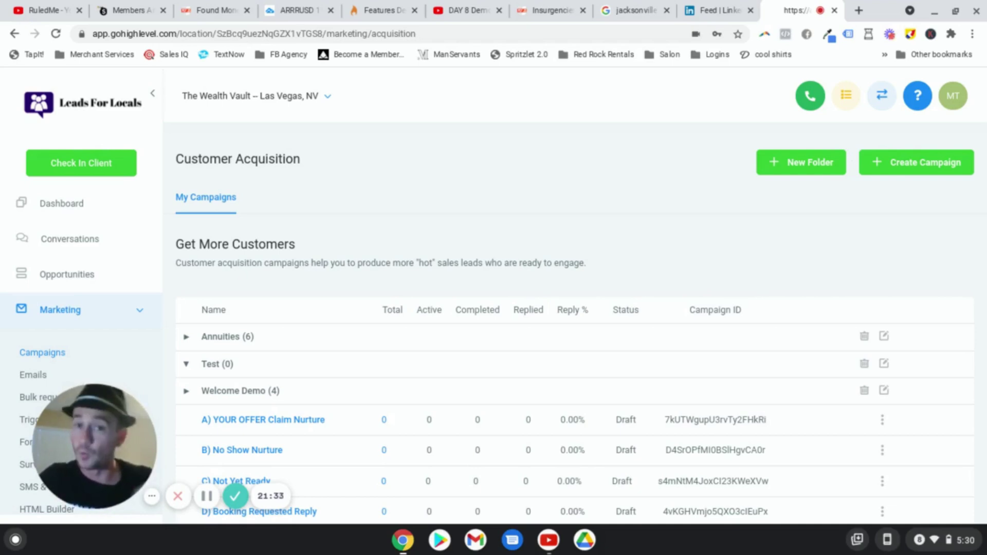
Step: Create a new campaign named 'Test appt' in the Test folder
left_click(934, 167)
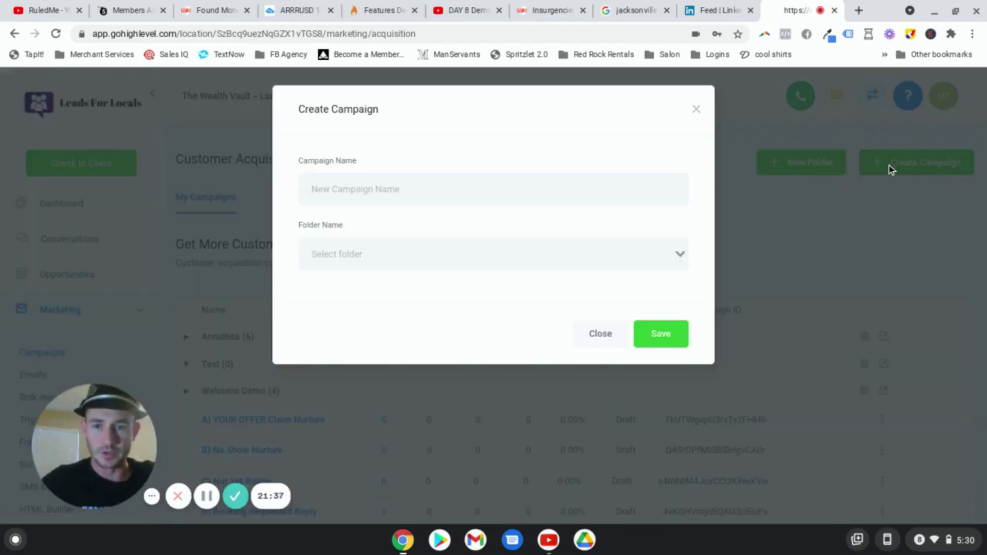
left_click(360, 188)
type("Test appt")
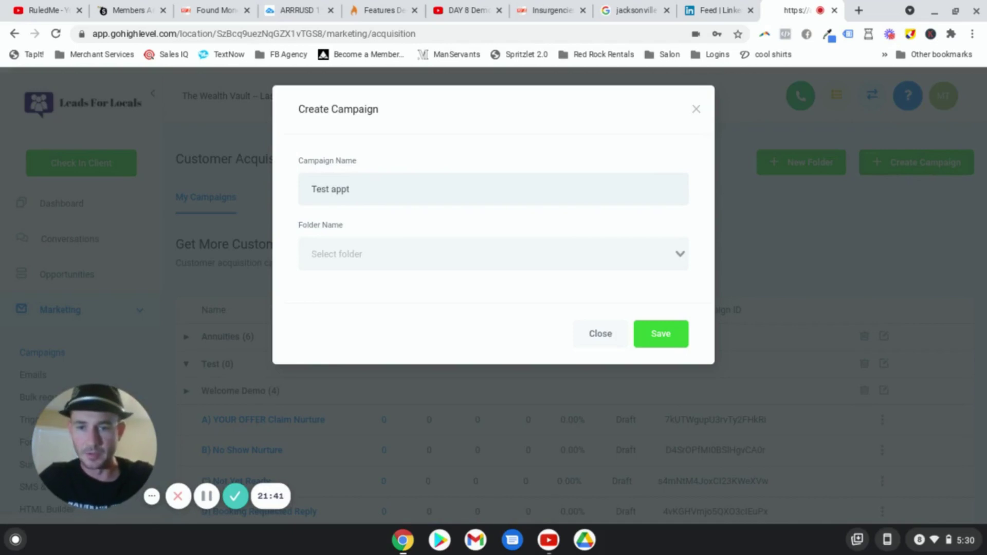
left_click(374, 243)
left_click(394, 298)
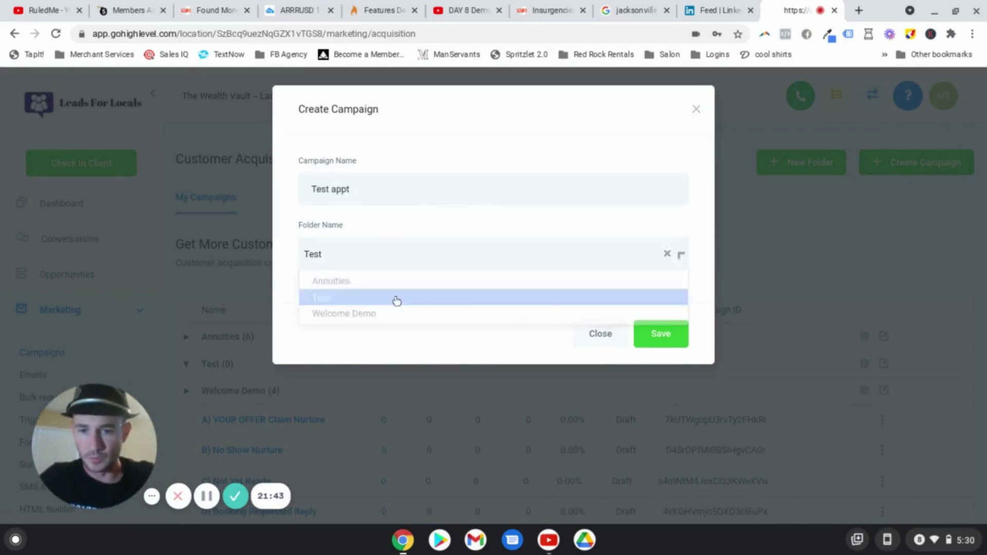
left_click(663, 333)
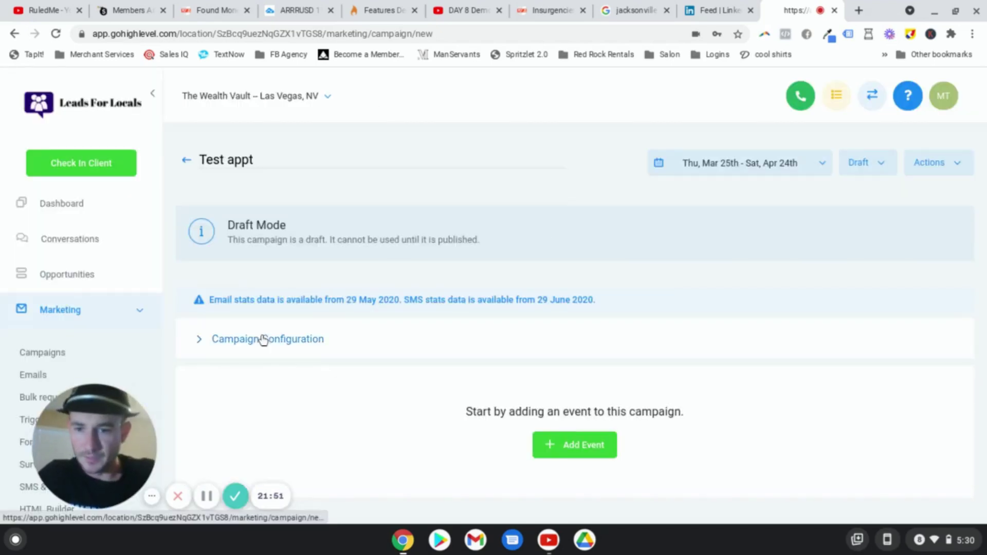
Step: Enter the sender name and sender e-mail address in Campaign Configuration and save
left_click(367, 324)
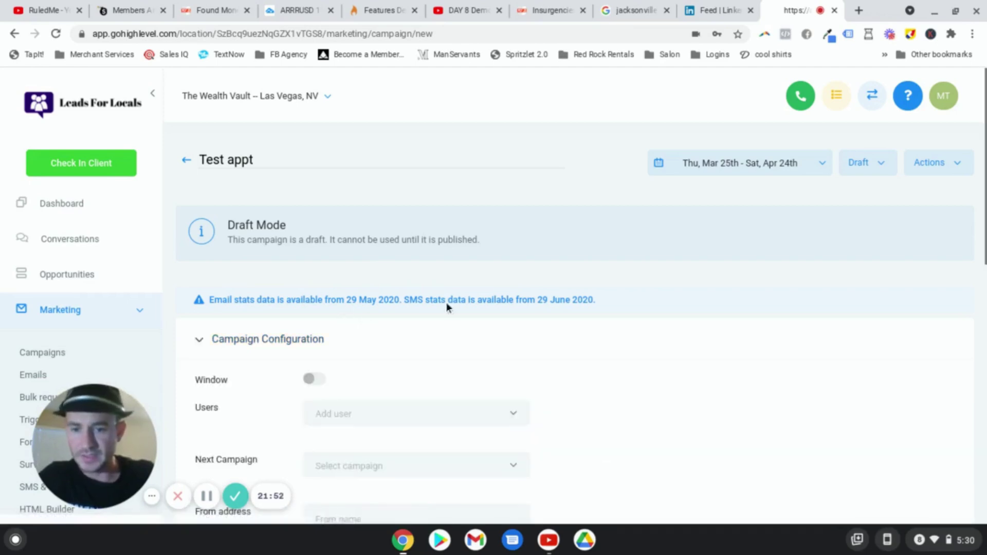
scroll(666, 304, "down", 3)
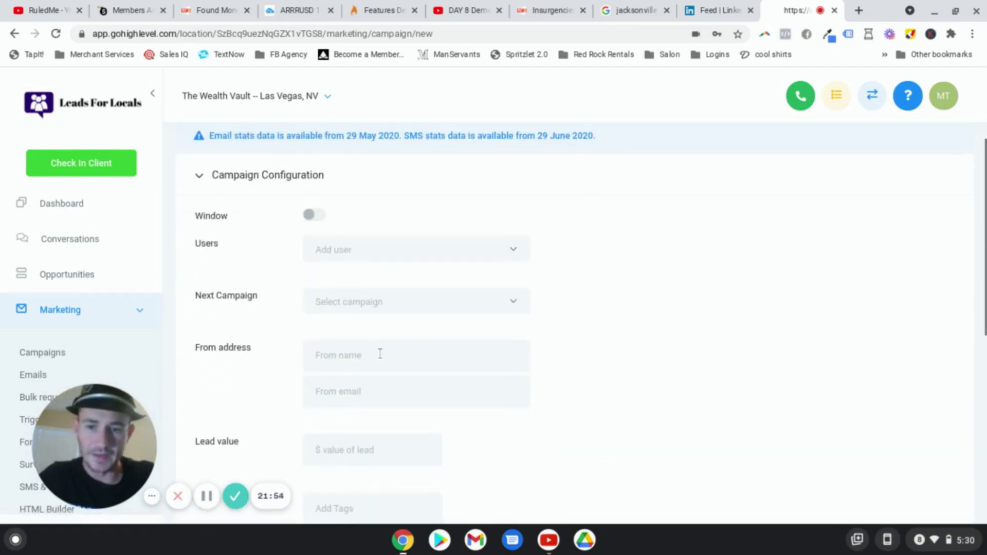
left_click(378, 355)
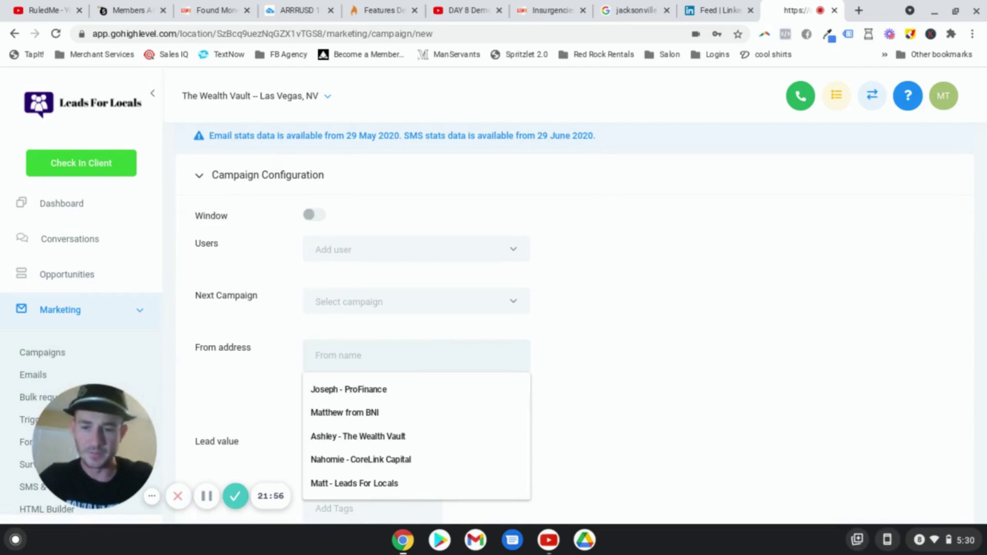
type("Matt - L")
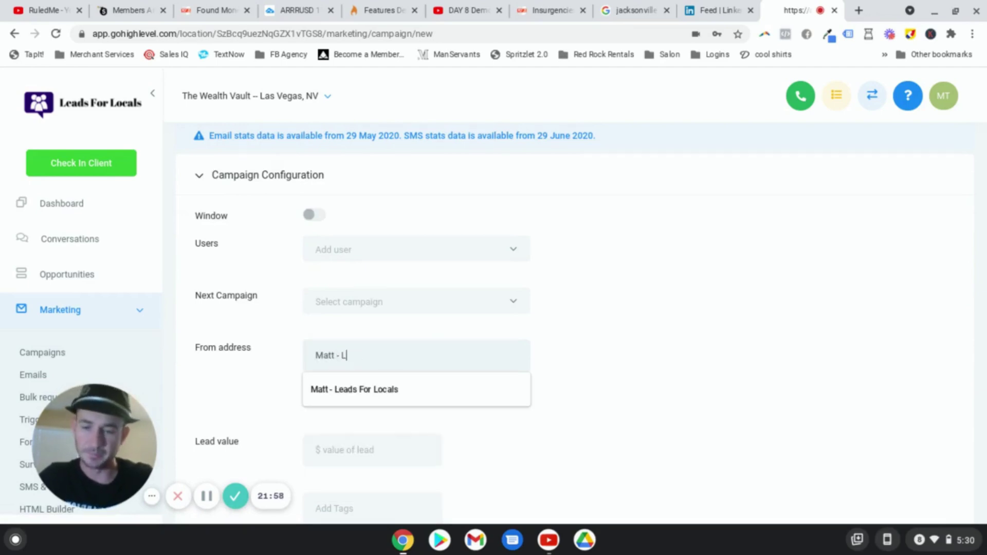
type("eads For L")
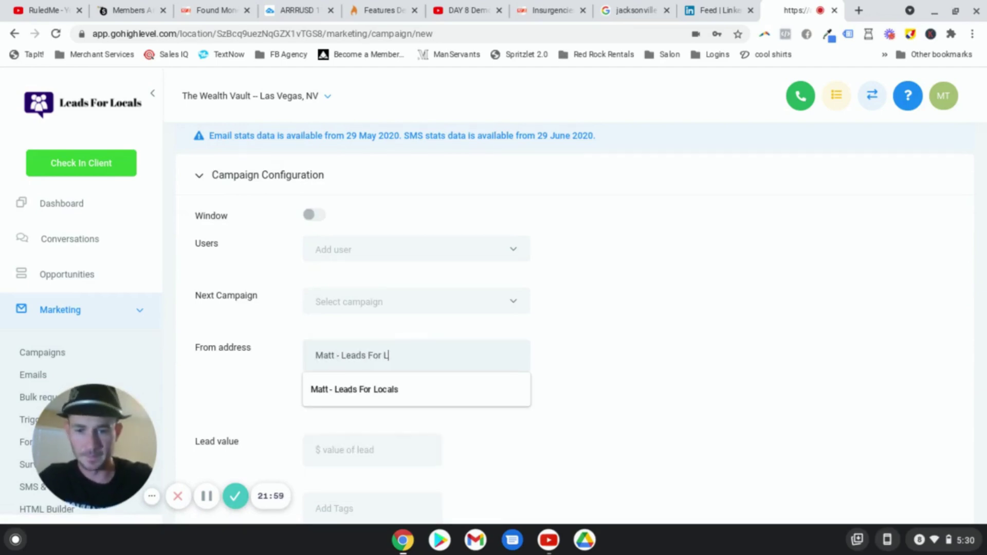
type("ocals")
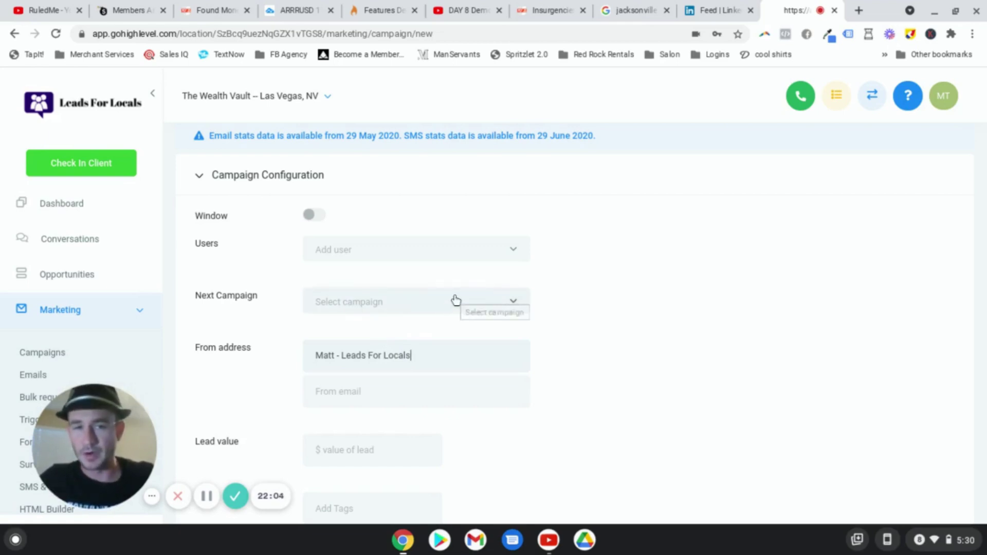
left_click(365, 394)
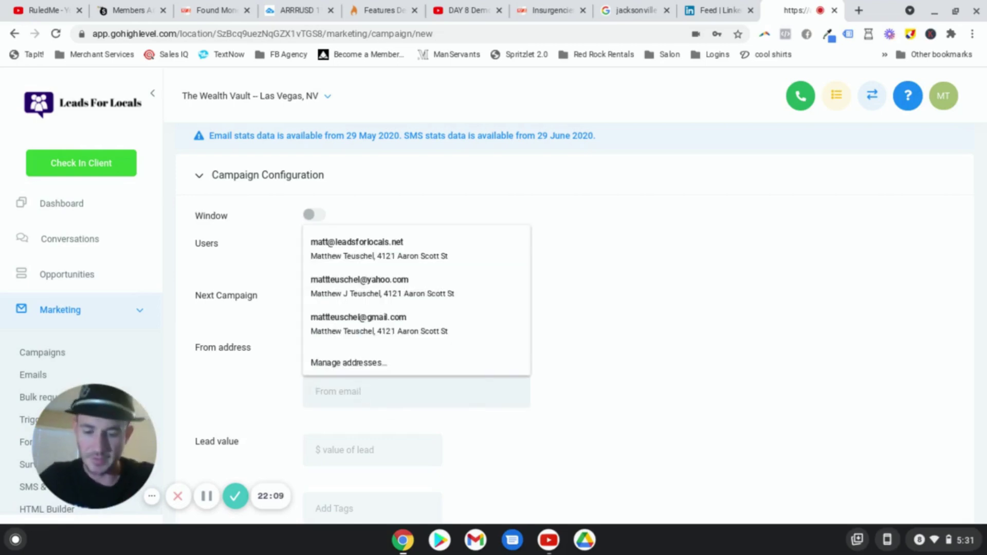
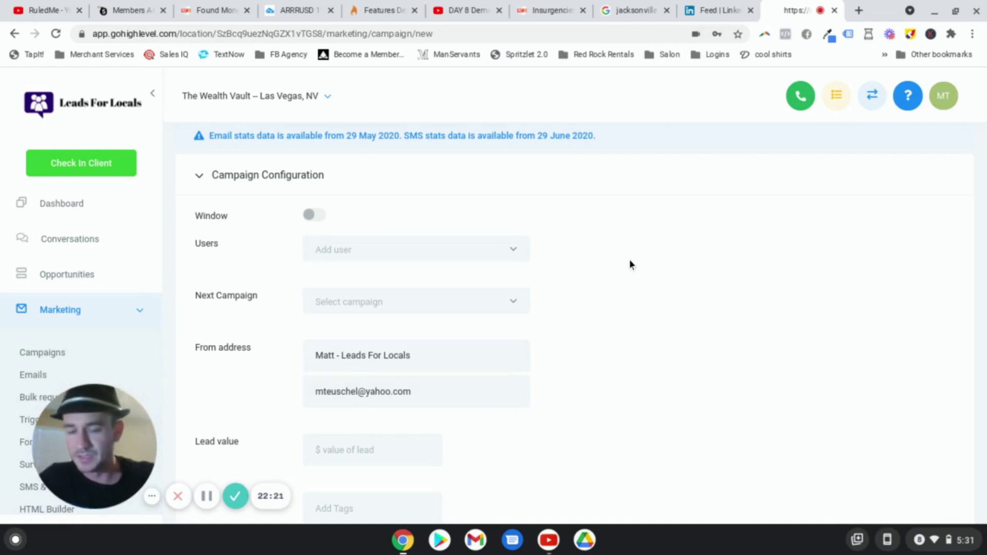
scroll(629, 259, "down", 3)
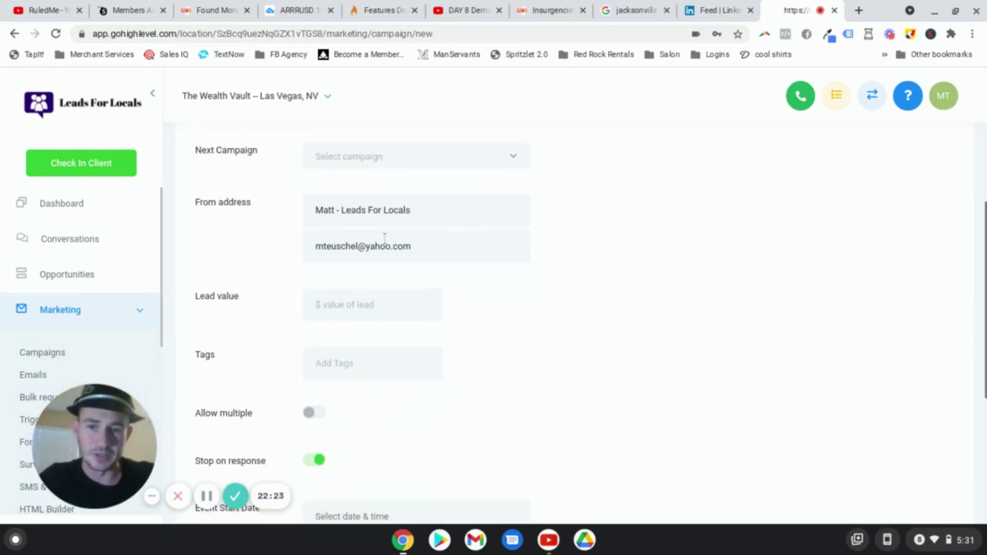
scroll(466, 288, "down", 2)
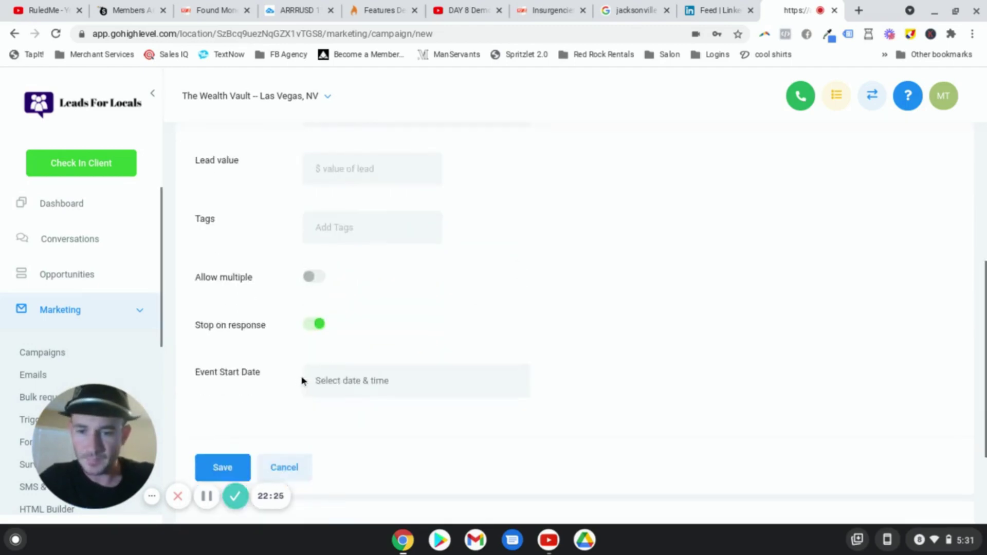
left_click(227, 442)
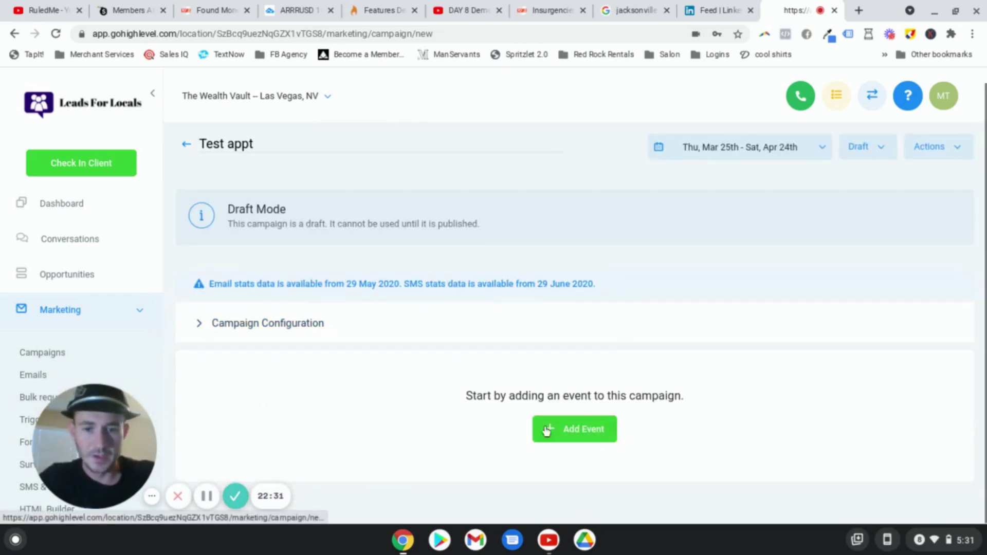
Step: Add a new SMS event to the Test appt campaign
left_click(574, 428)
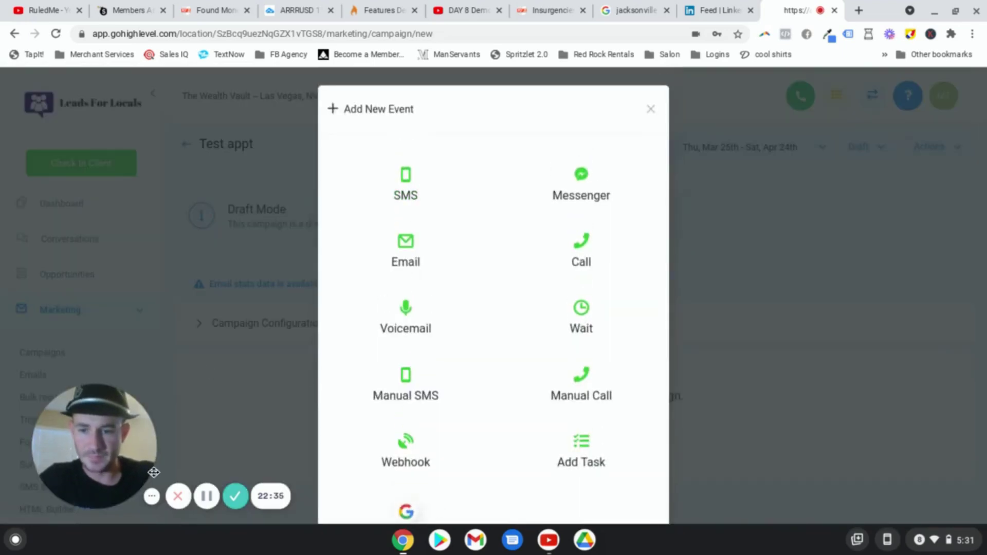
left_click(152, 496)
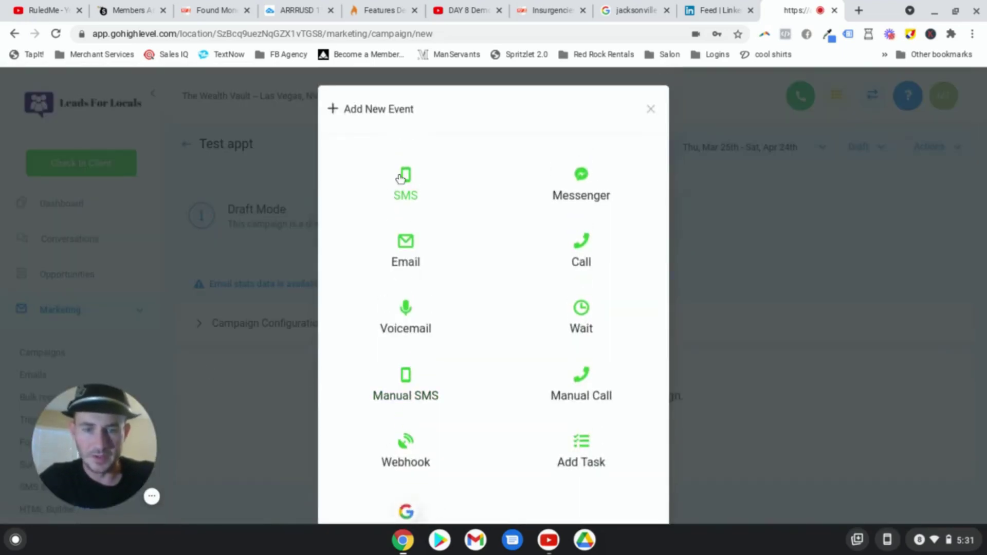
left_click(412, 183)
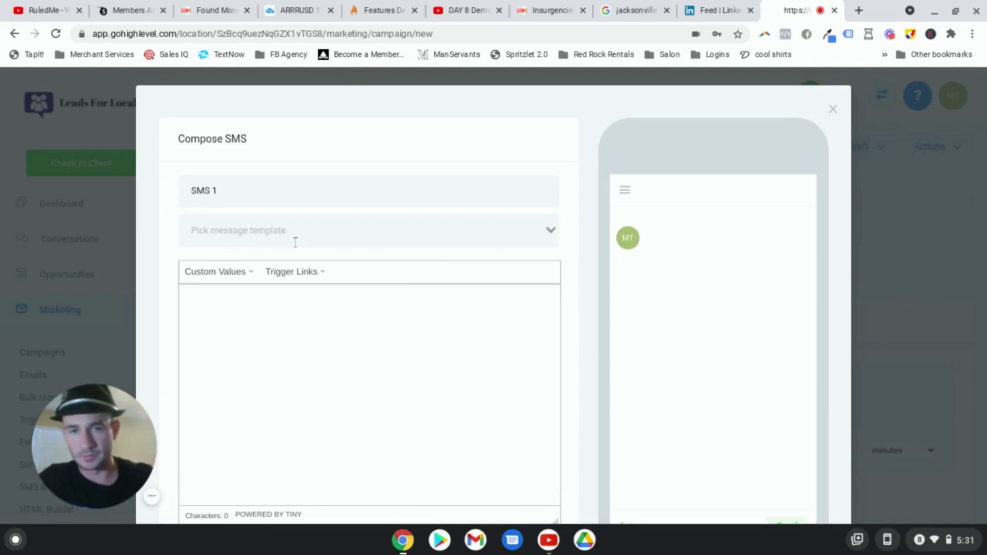
Step: Start the SMS with 'Hey' plus the contact's First Name placeholder and '!'
left_click(295, 301)
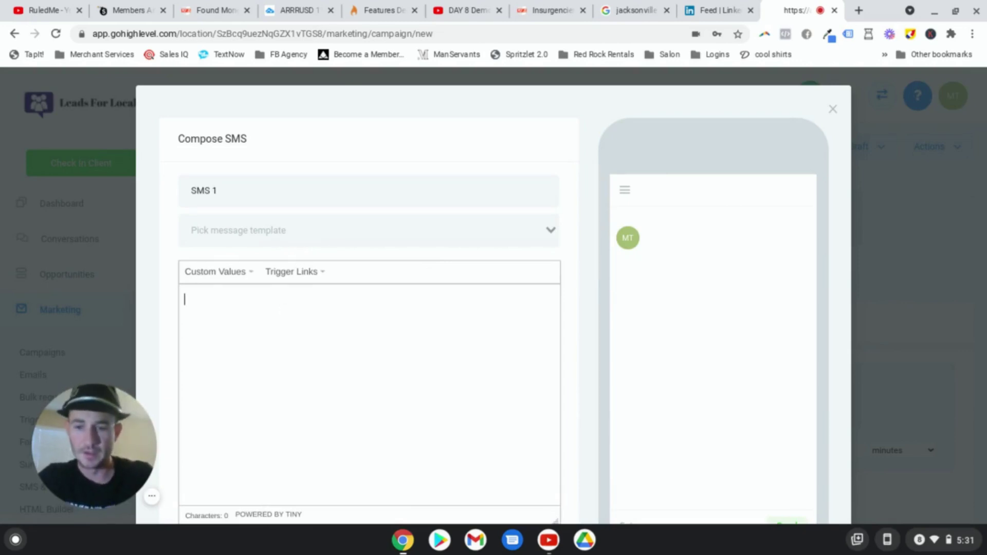
type("Hey")
left_click(237, 272)
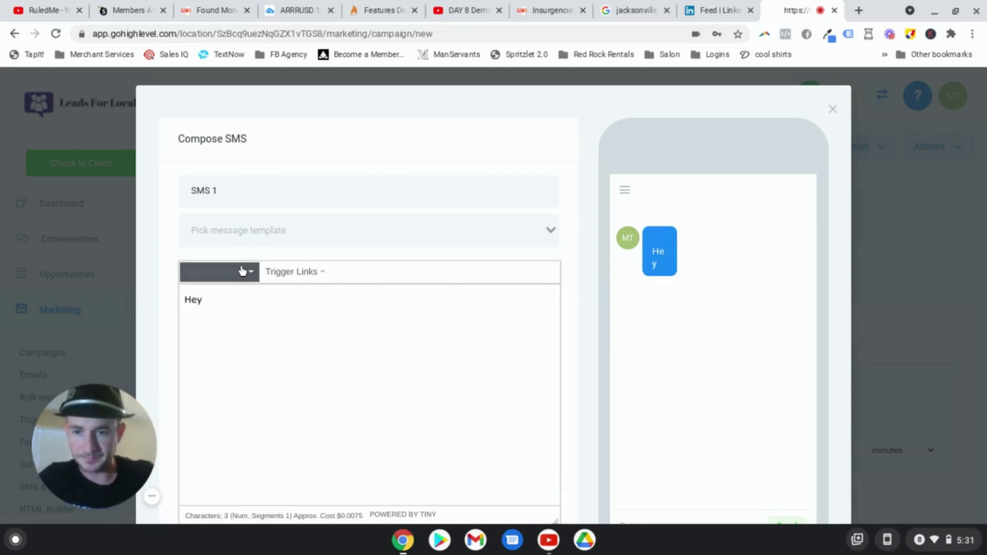
mouse_move(236, 300)
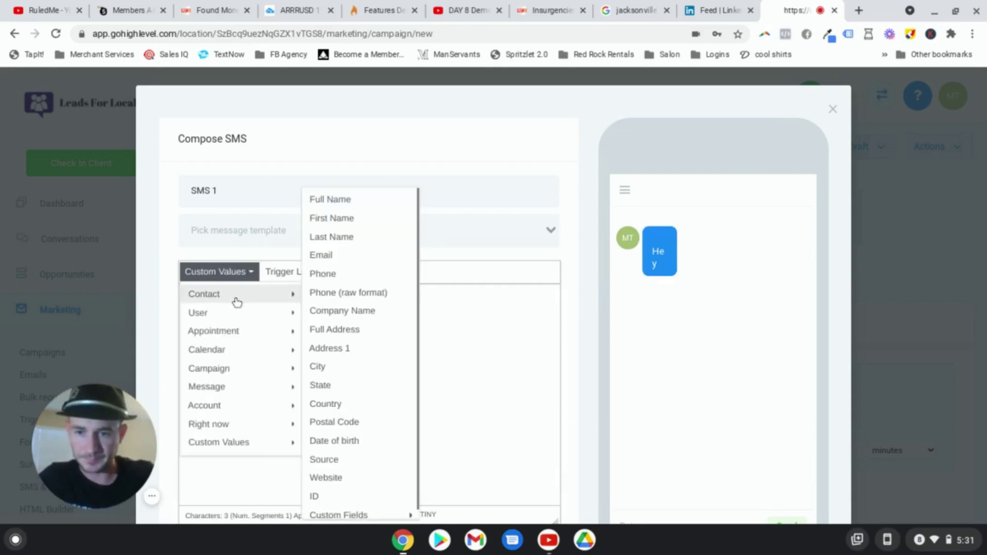
left_click(351, 221)
type("!")
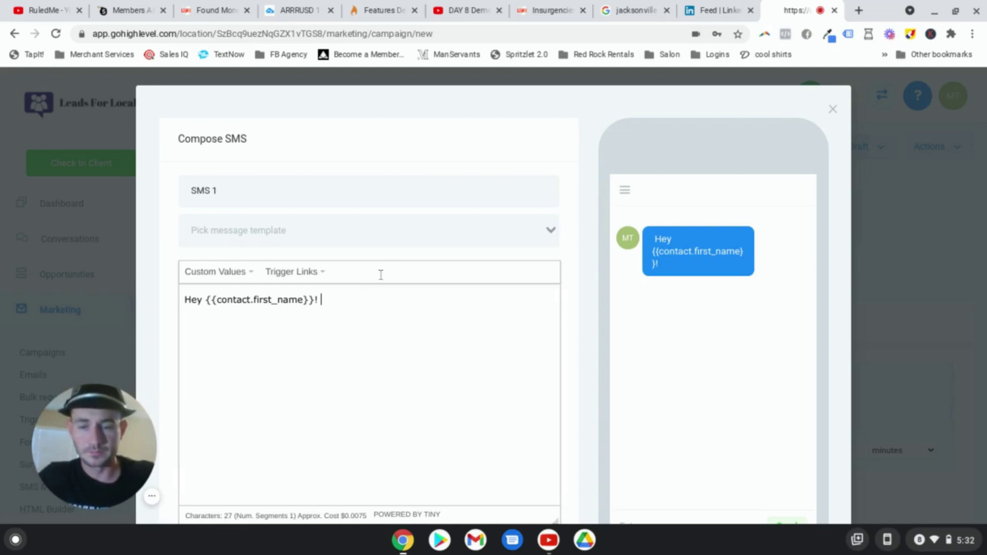
Step: Add 'Your business funding consultation is scheduled for' with the appointment start time, then save
type("Your business funding consultation is scheduled for")
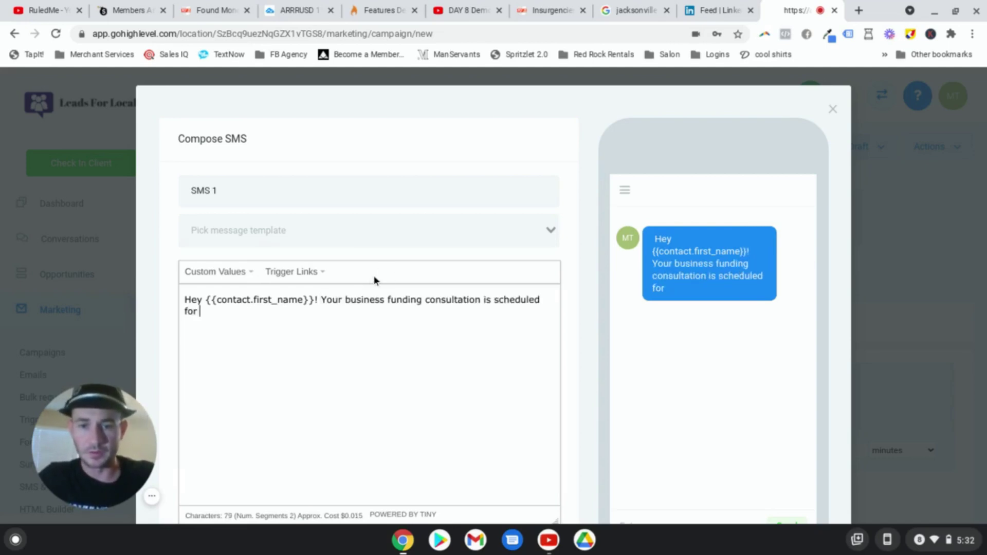
left_click(234, 274)
mouse_move(215, 303)
mouse_move(220, 331)
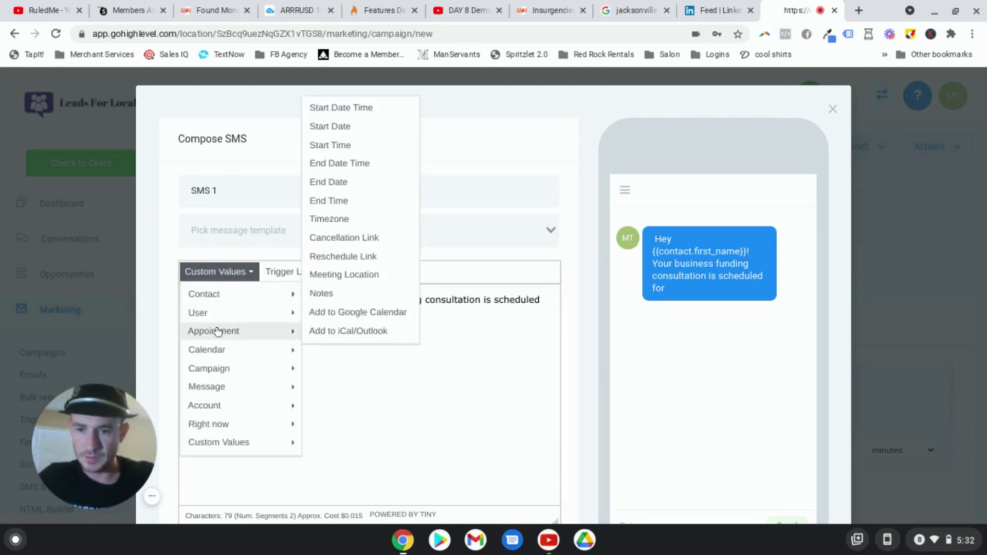
left_click(371, 117)
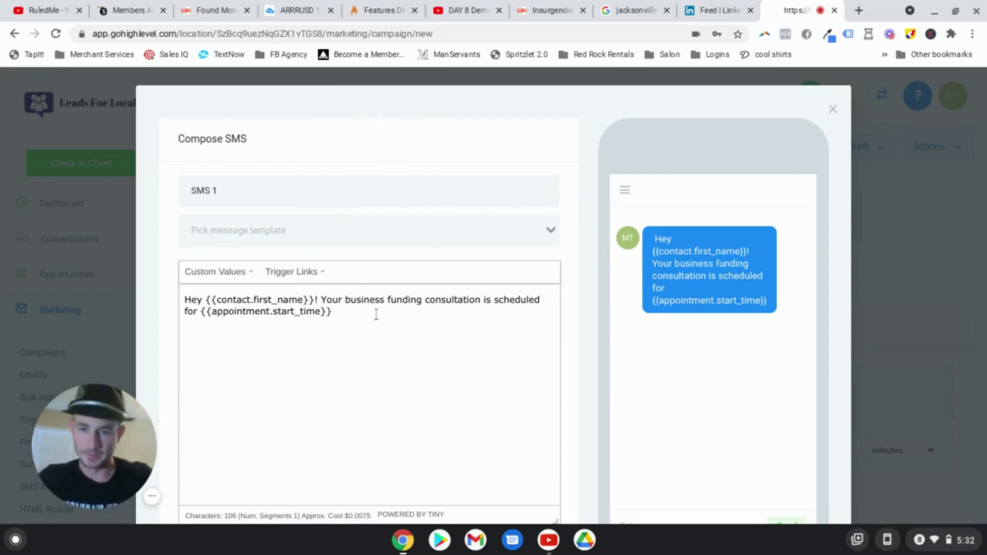
type("!")
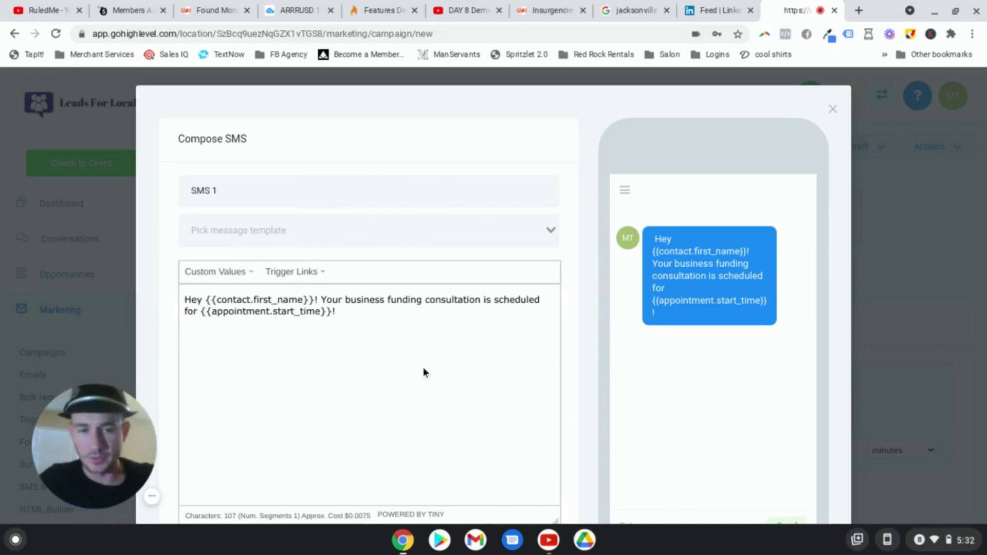
scroll(422, 357, "down", 3)
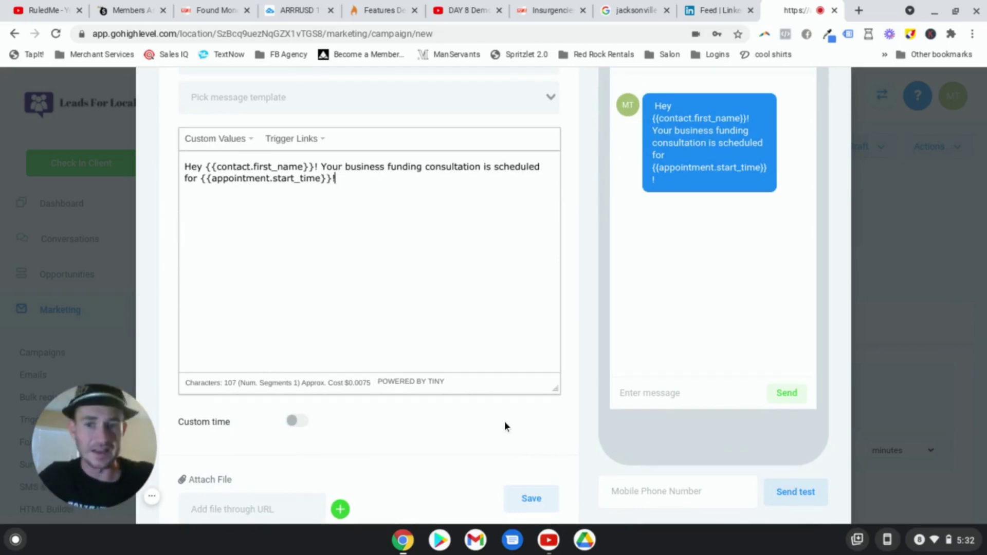
left_click(547, 496)
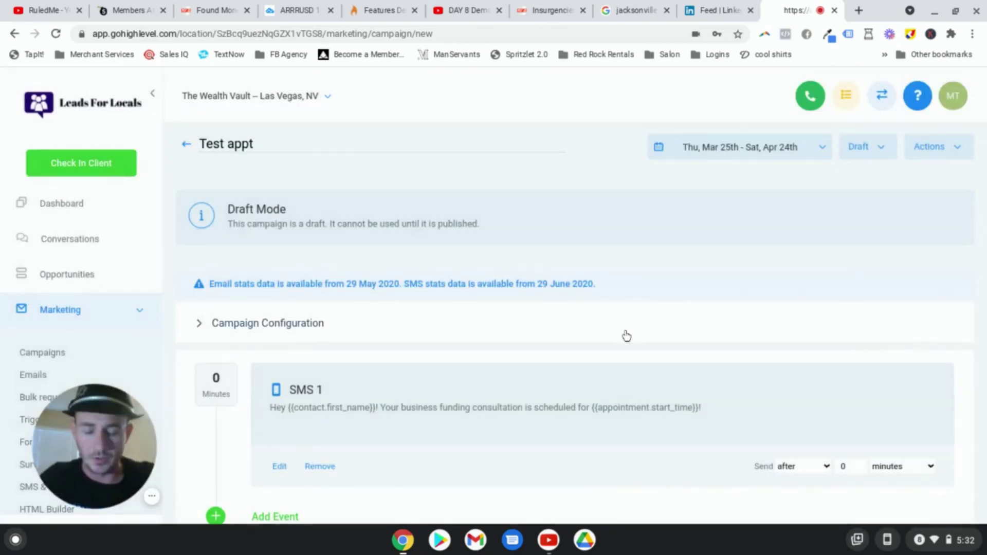
Step: Set SMS 1 to send immediately
scroll(509, 339, "down", 2)
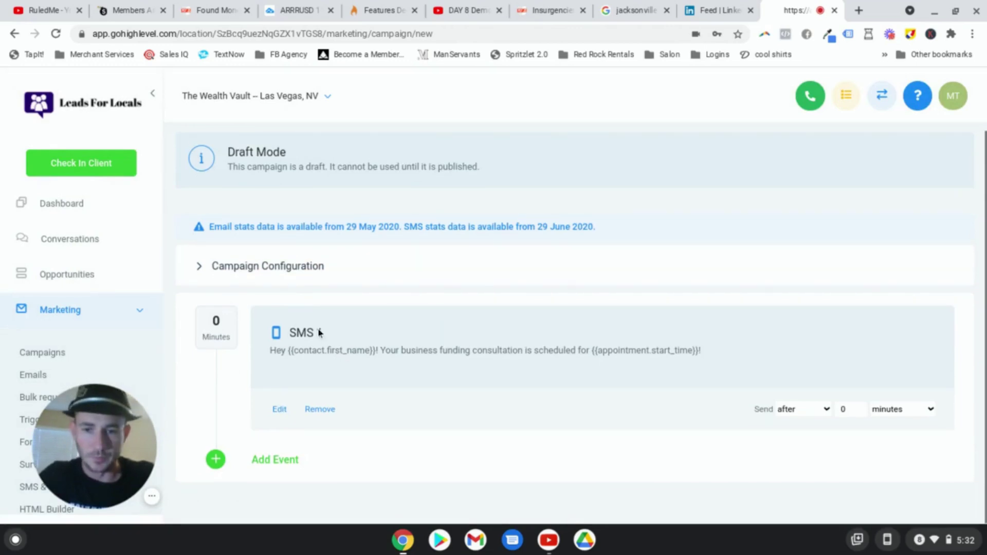
left_click(826, 409)
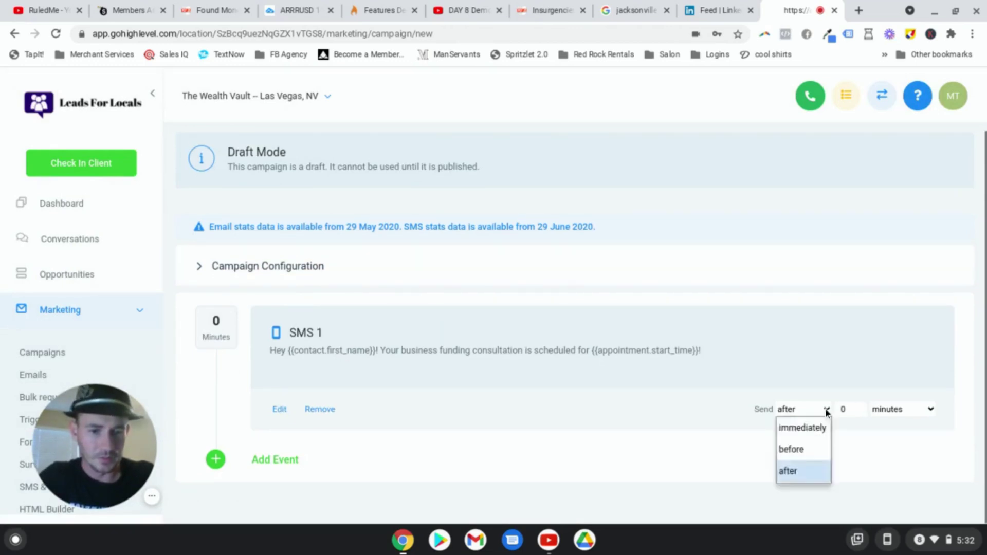
left_click(820, 411)
left_click(817, 410)
left_click(808, 427)
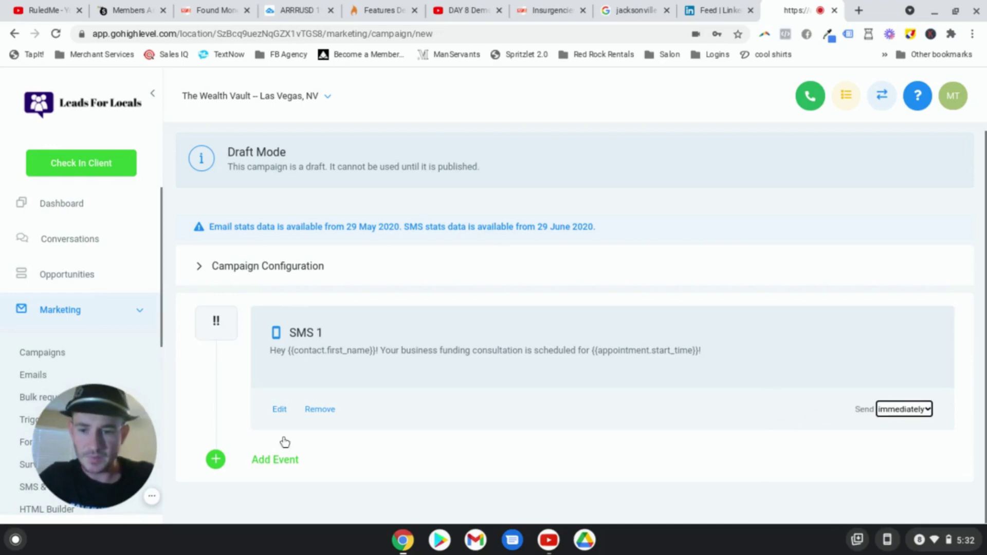
left_click(277, 459)
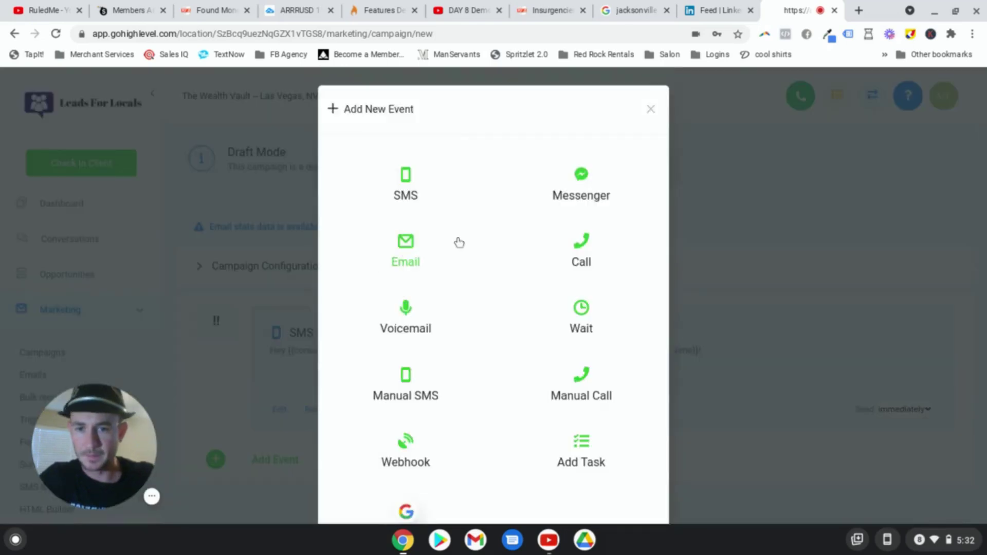
Step: Add an Email event whose body opens with 'Hey' and the contact's First Name placeholder
left_click(459, 242)
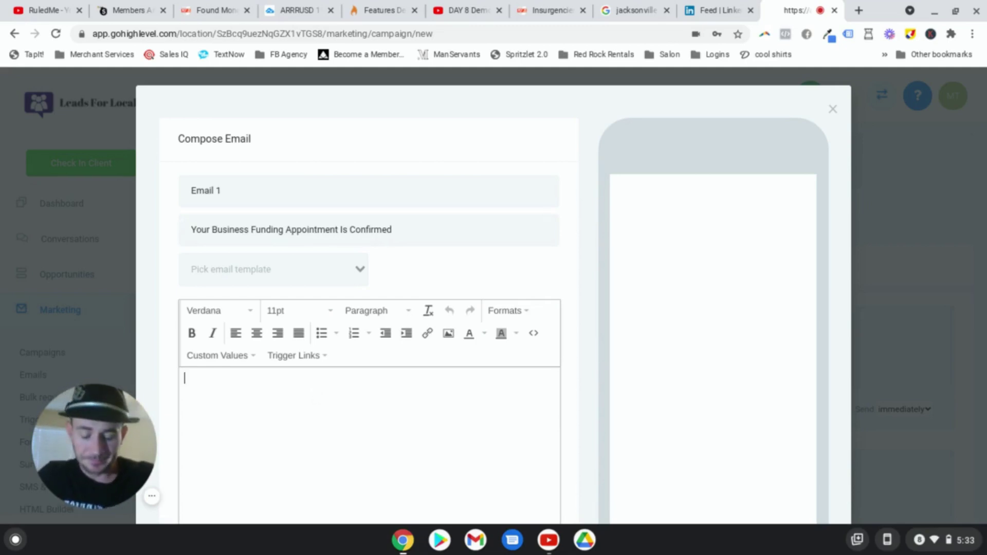
type("Hey")
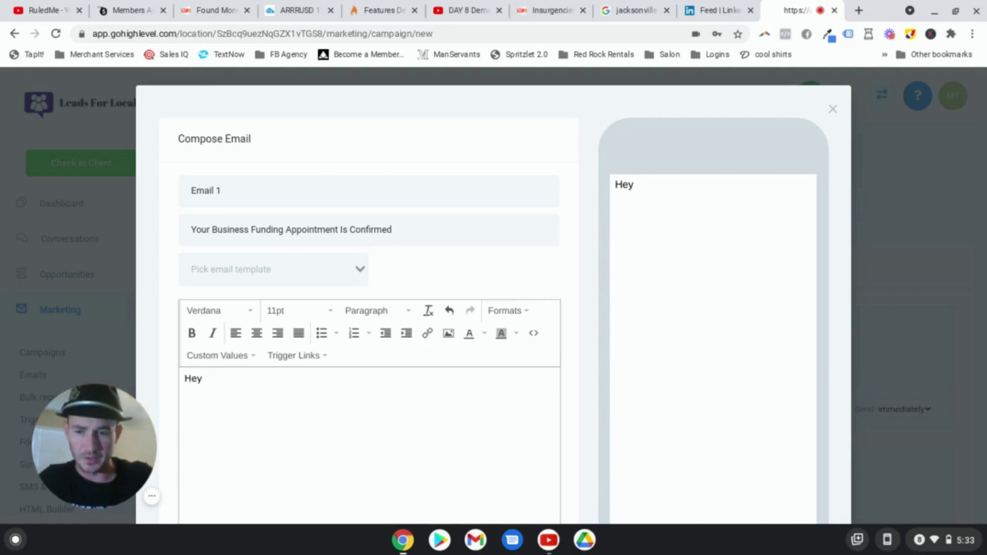
left_click(246, 357)
mouse_move(226, 190)
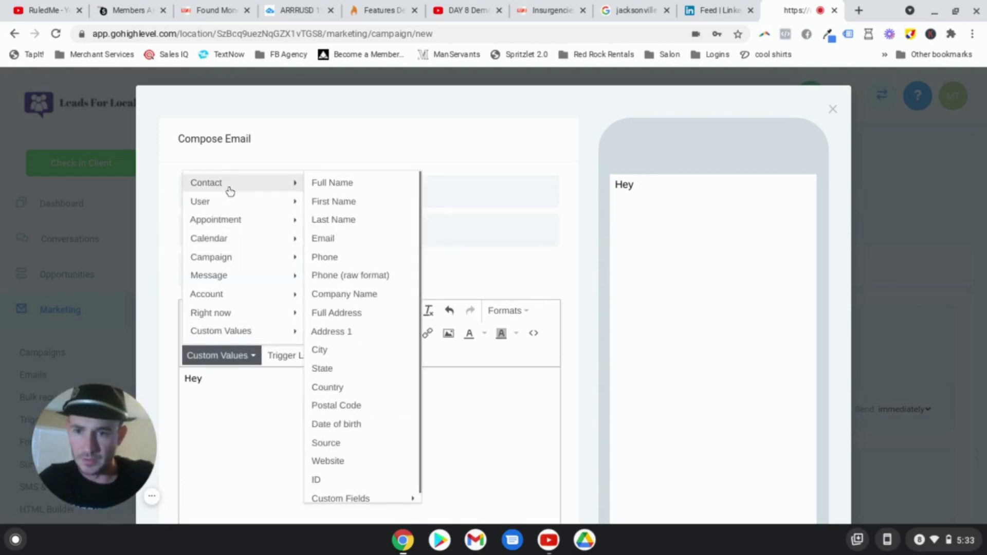
left_click(360, 201)
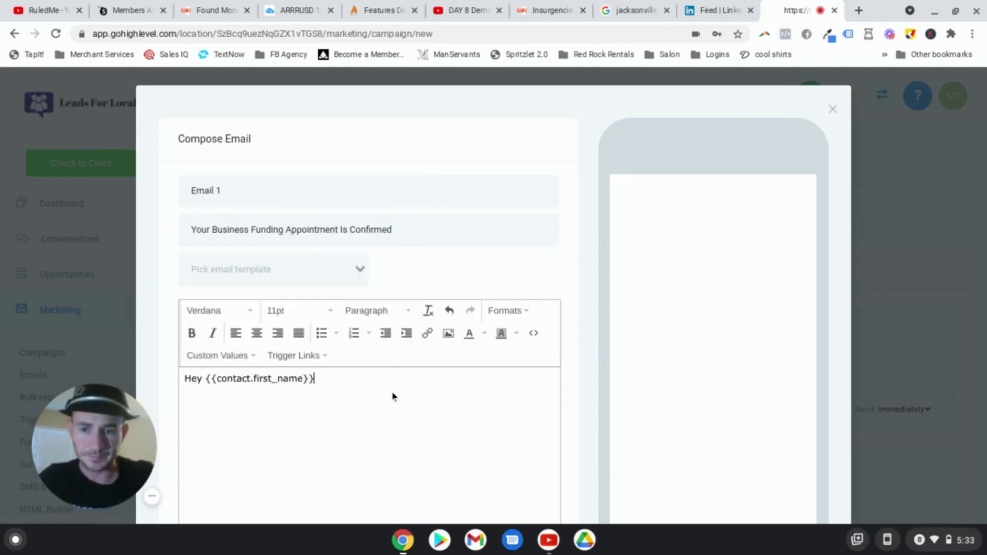
type("! ")
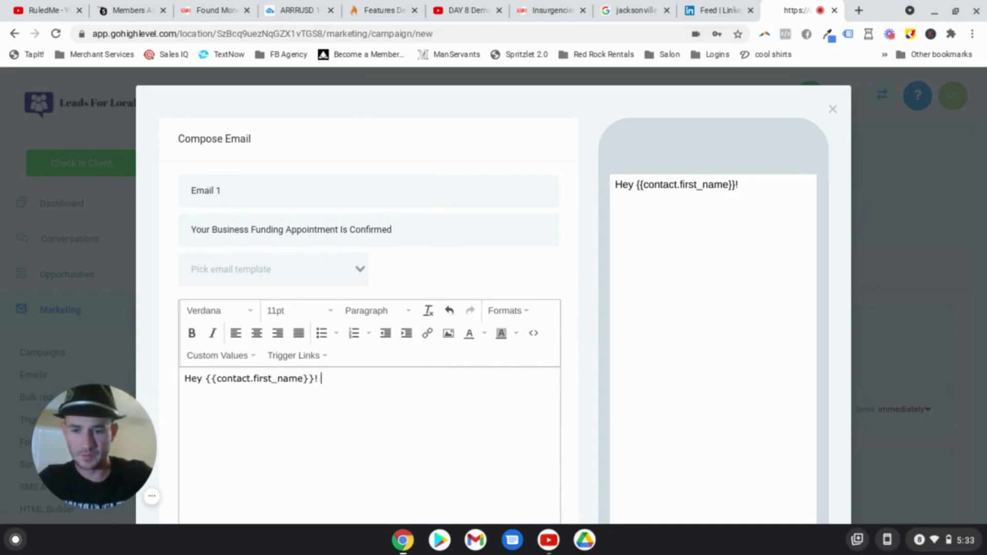
type("Your ")
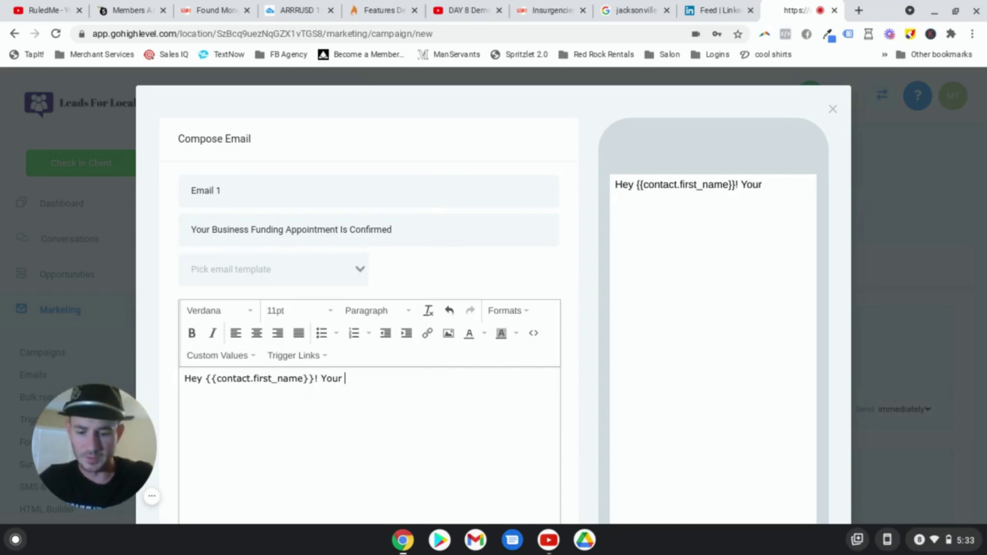
type("apoin")
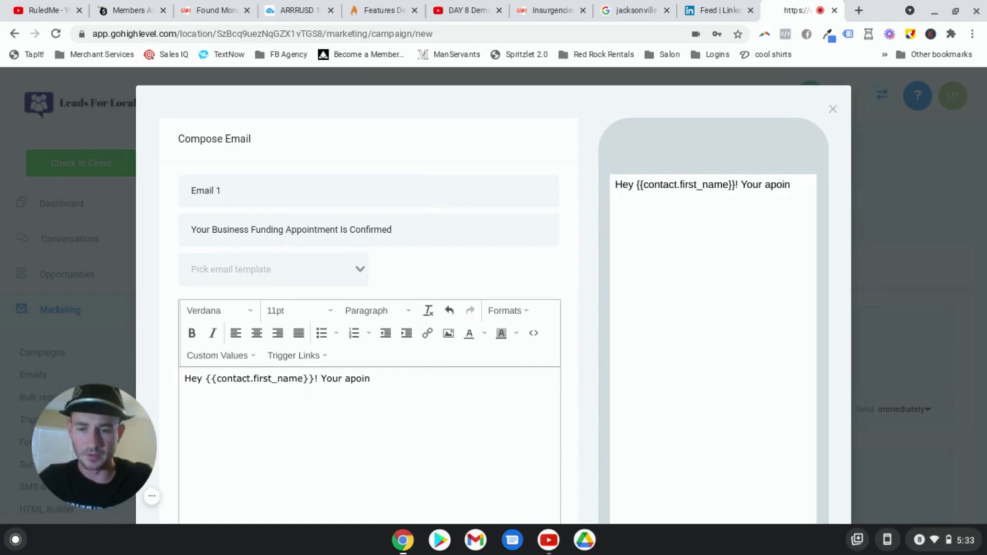
type("tis con")
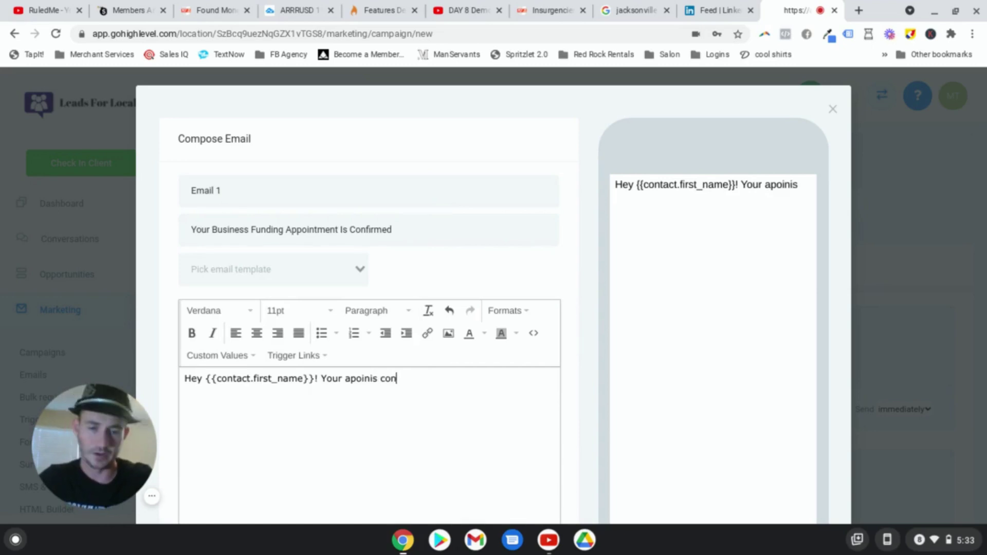
type("ksdjflk")
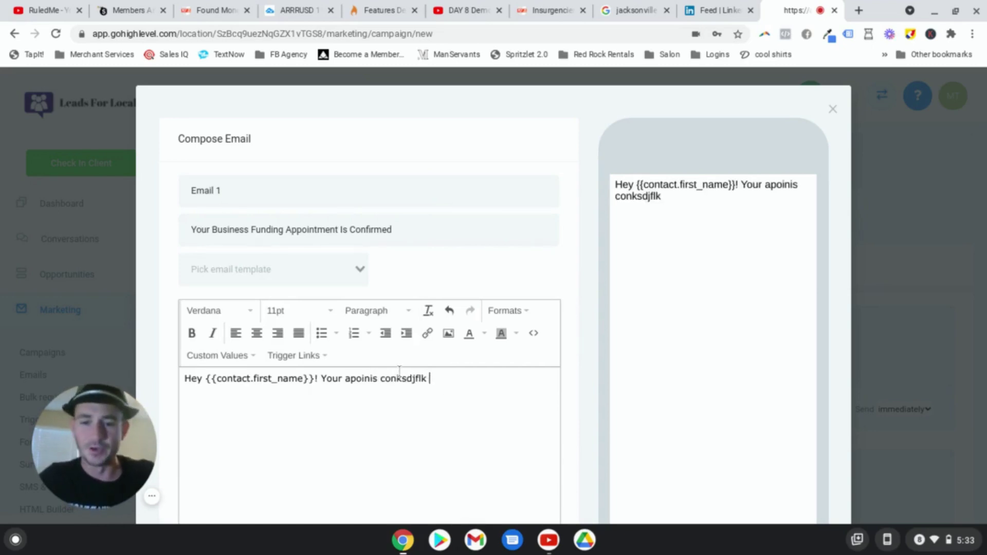
Step: Insert the appointment start time placeholder into the email body
left_click(256, 356)
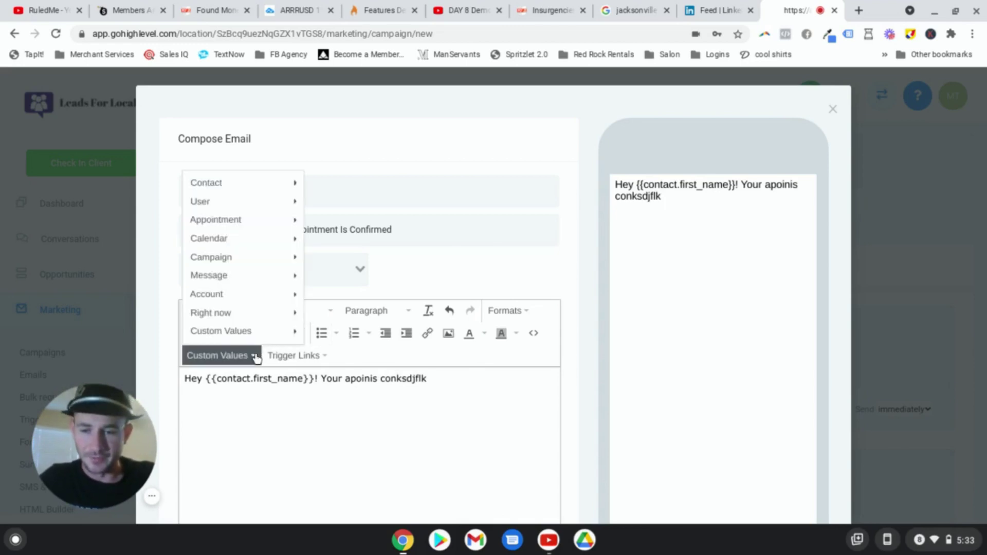
mouse_move(222, 221)
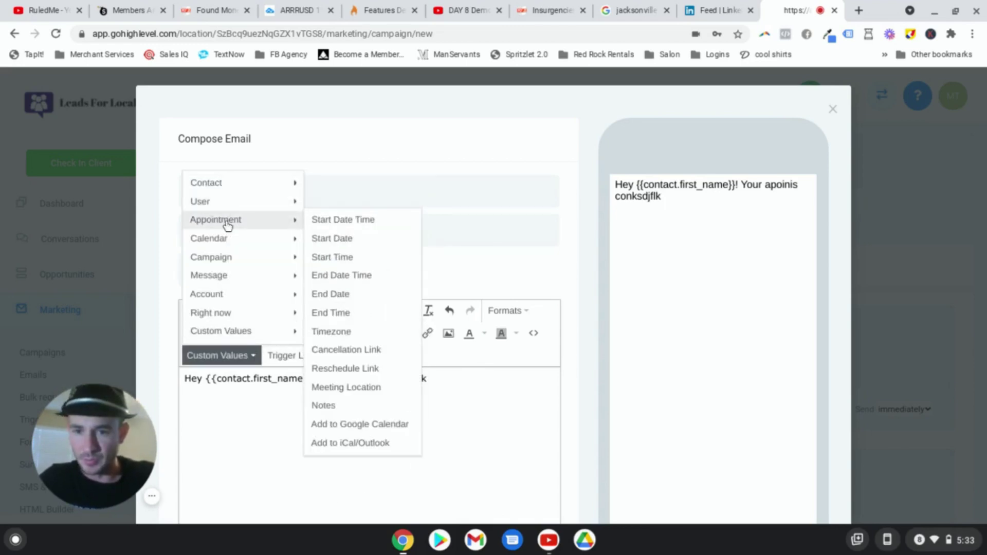
left_click(329, 221)
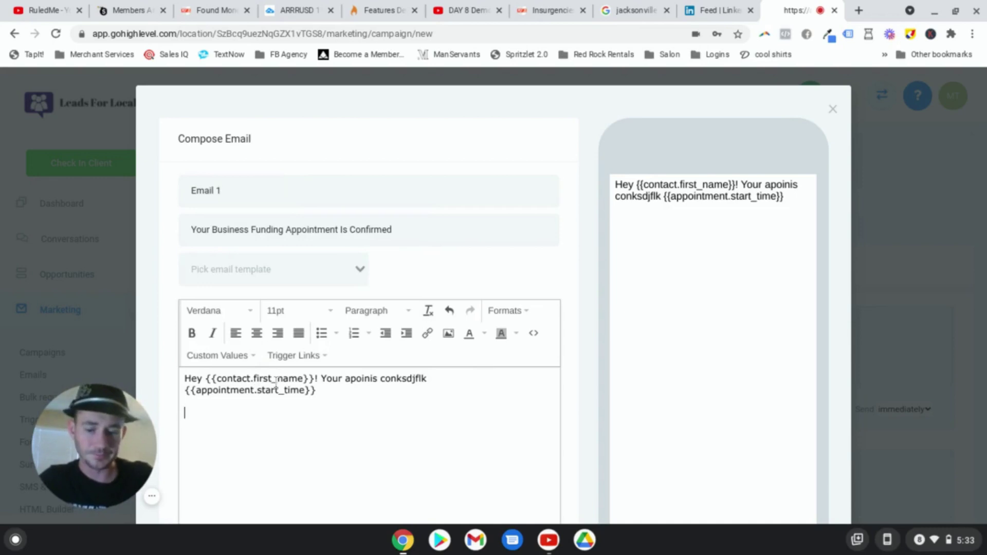
type("main bullets of the call")
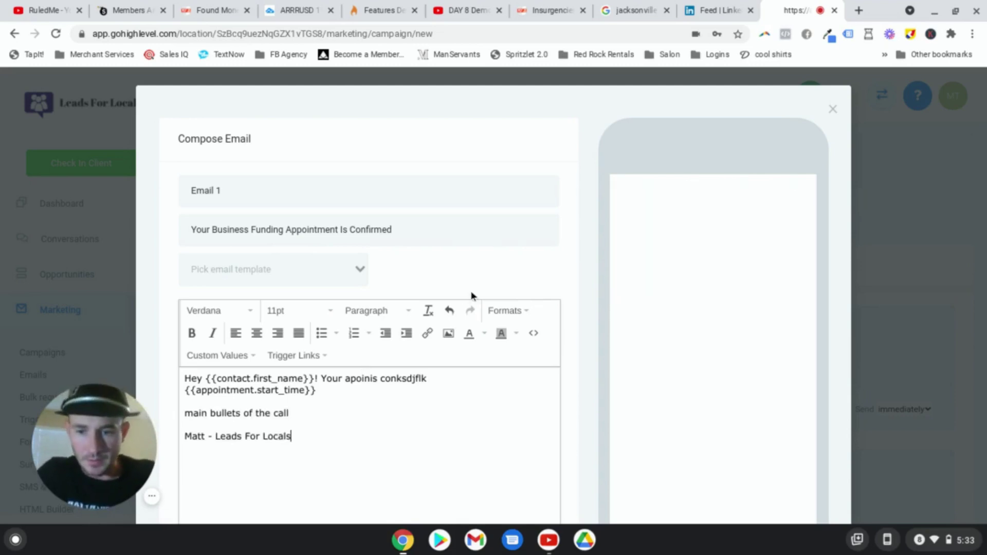
scroll(584, 278, "down", 8)
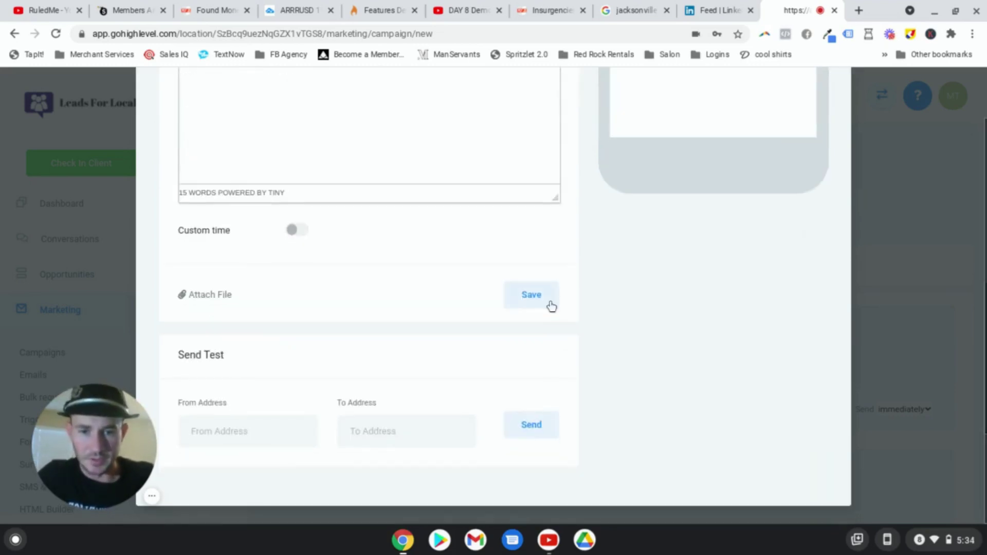
Step: Save Email 1 into the campaign and change its Send timing from 'after' to 'immediately'
left_click(548, 298)
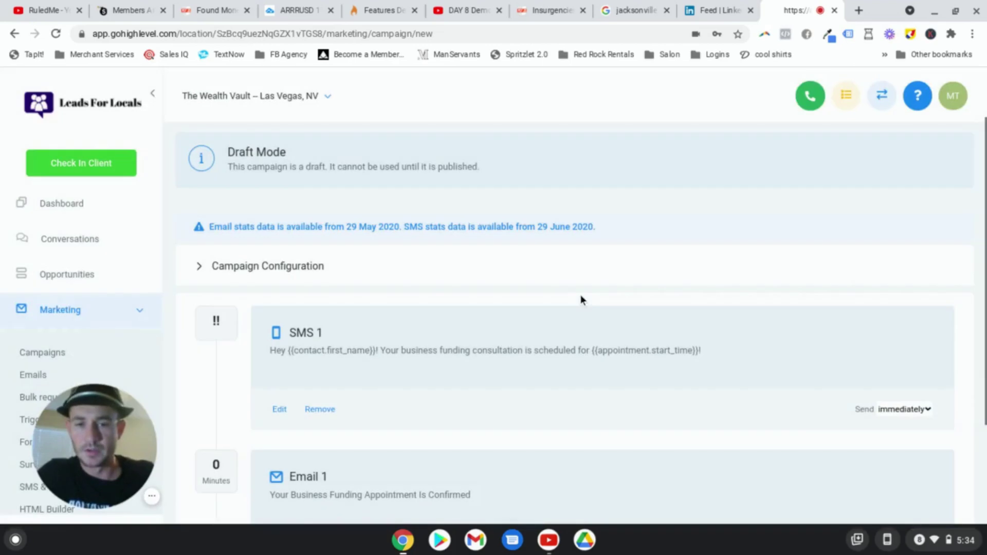
scroll(665, 267, "down", 1)
scroll(666, 267, "down", 3)
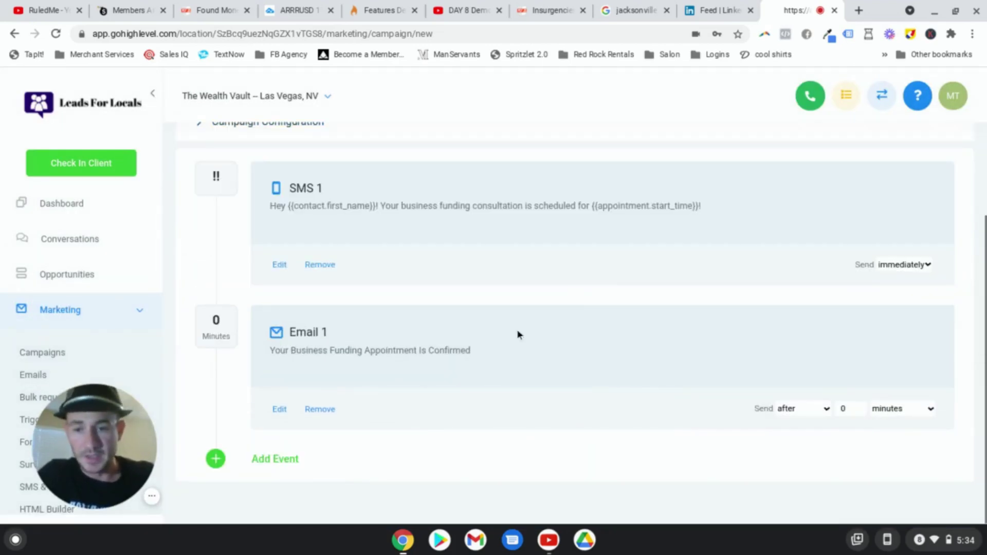
left_click(813, 408)
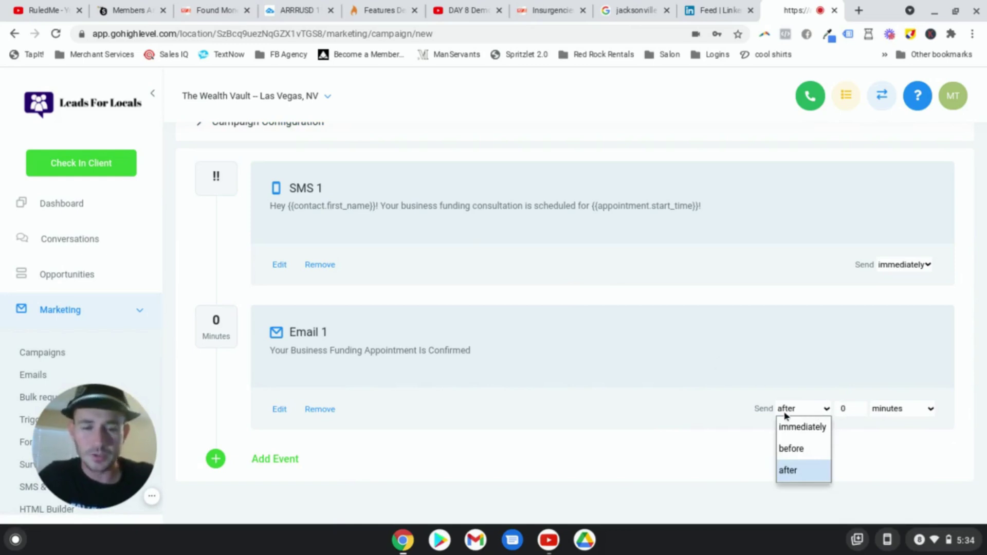
left_click(803, 427)
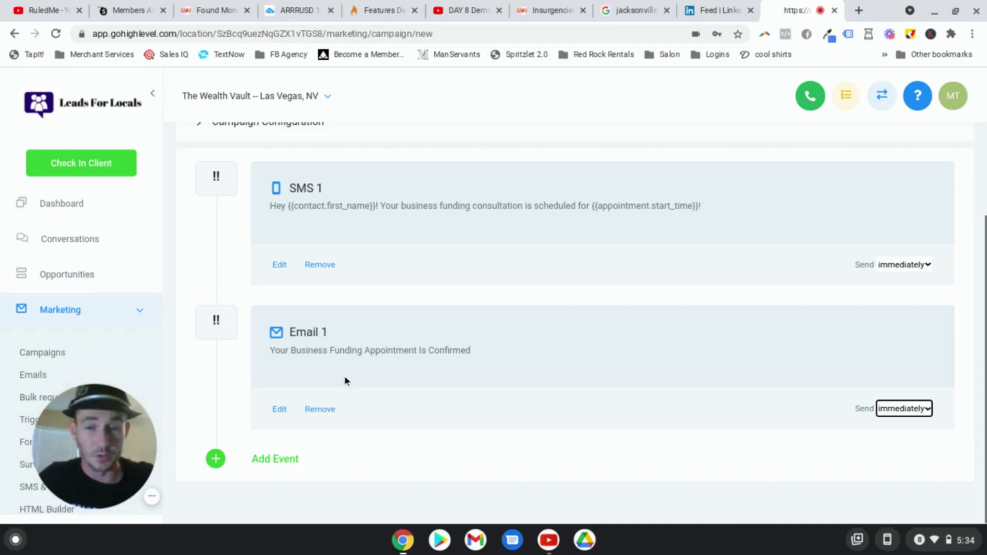
Step: Add an SMS 2 event reading 'Hey {{contact.first_name}}! Just a reminder that your business funding consultation is coming up'
left_click(276, 460)
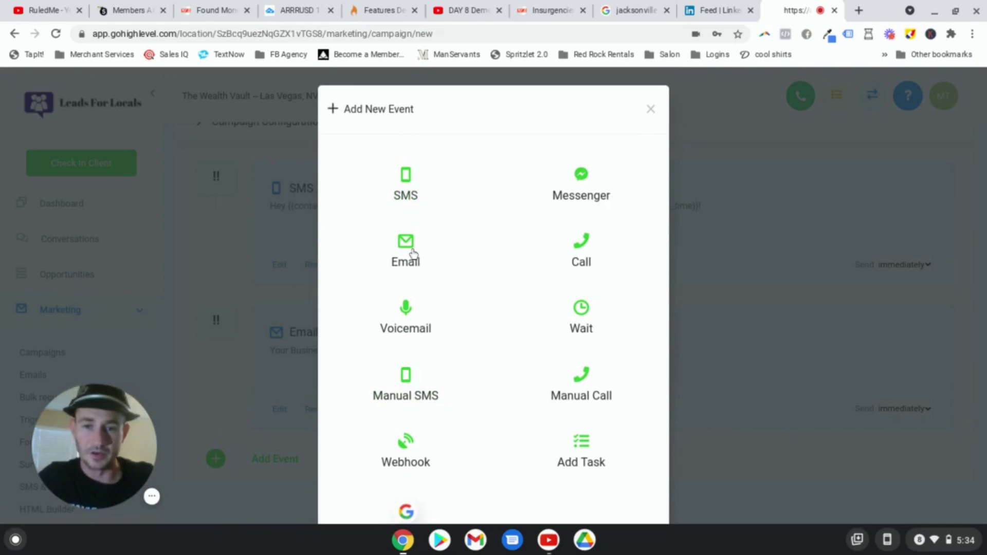
left_click(480, 183)
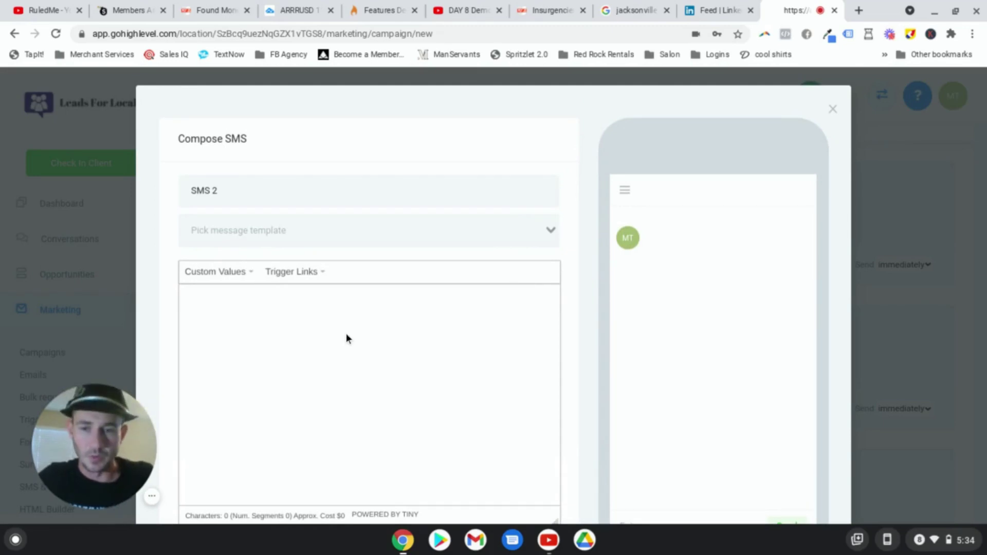
left_click(316, 322)
type("H")
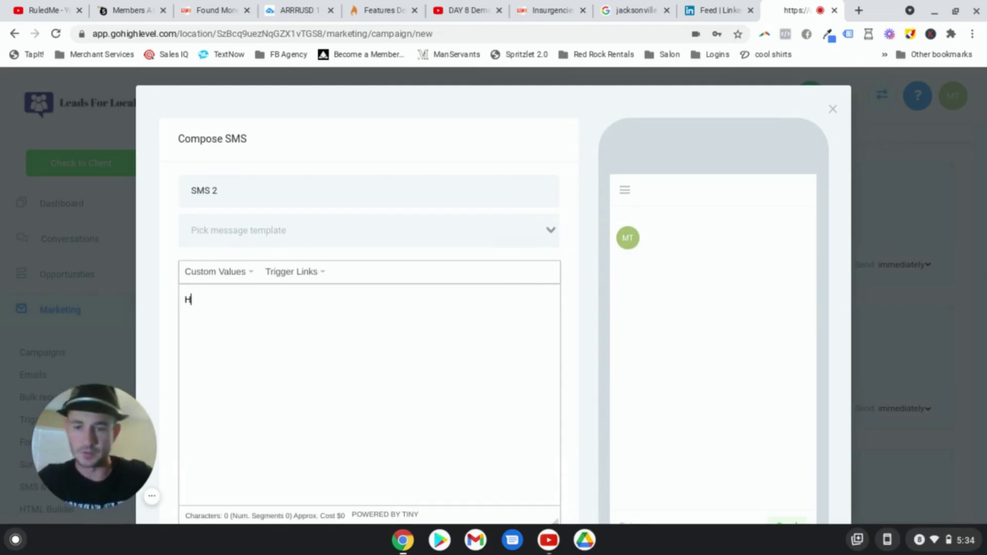
type("ey")
left_click(251, 272)
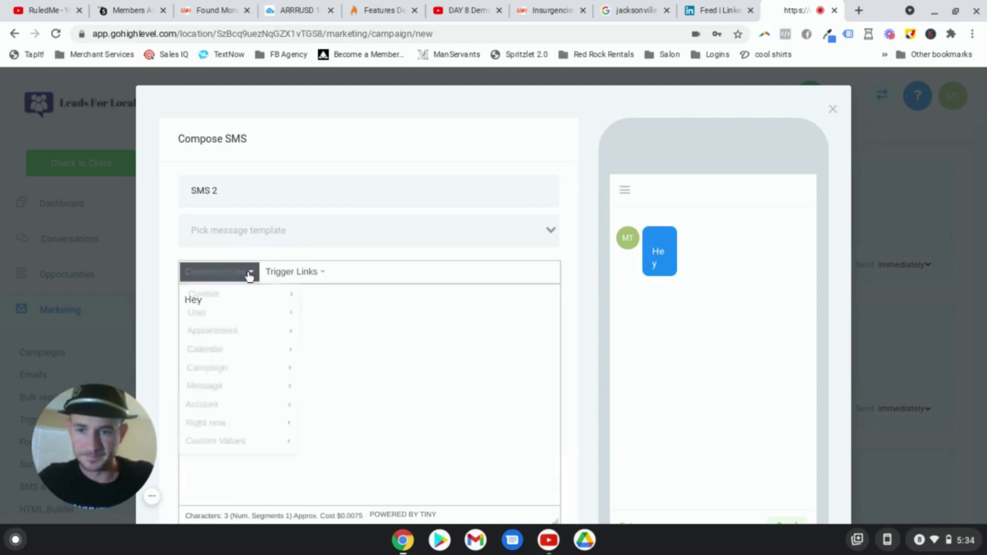
mouse_move(221, 298)
left_click(327, 221)
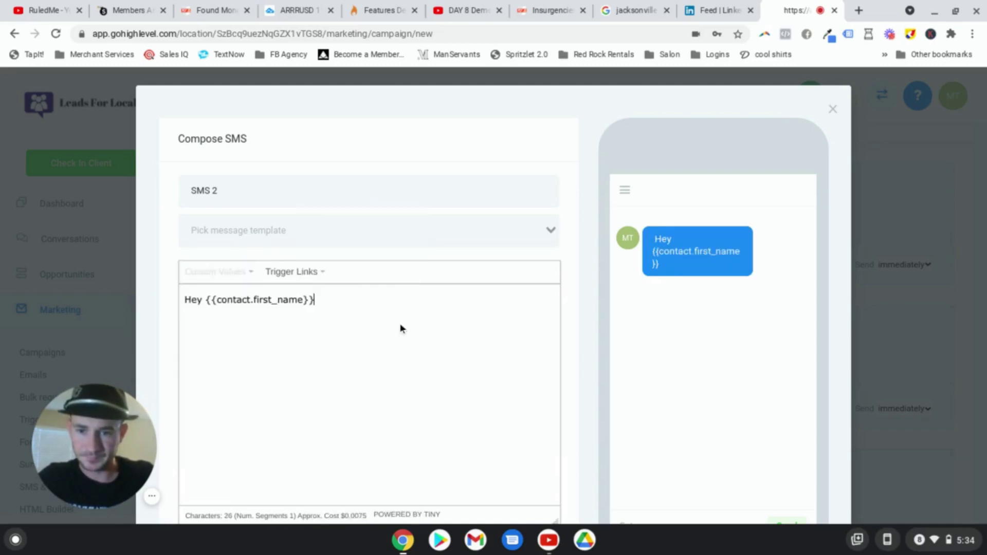
type("! ")
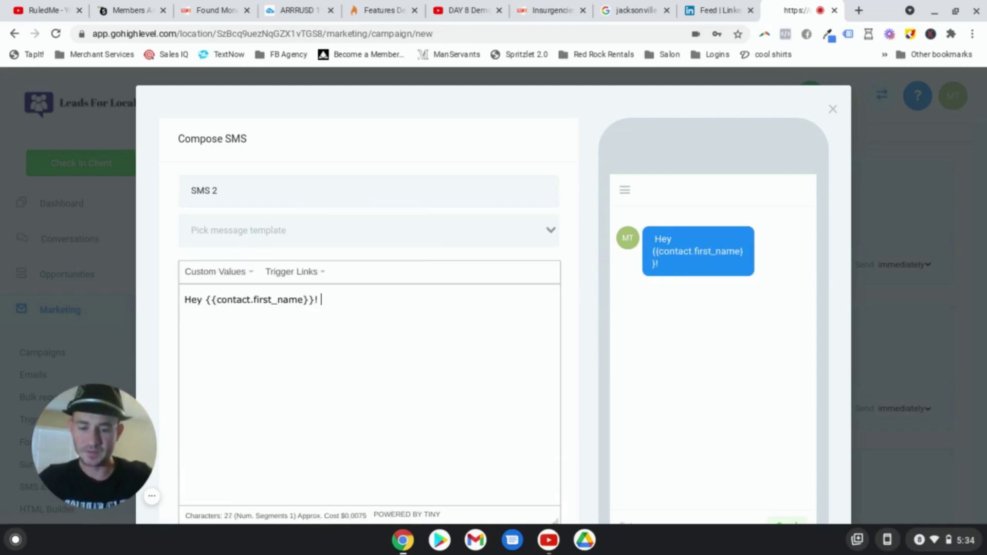
type("Just a reminder")
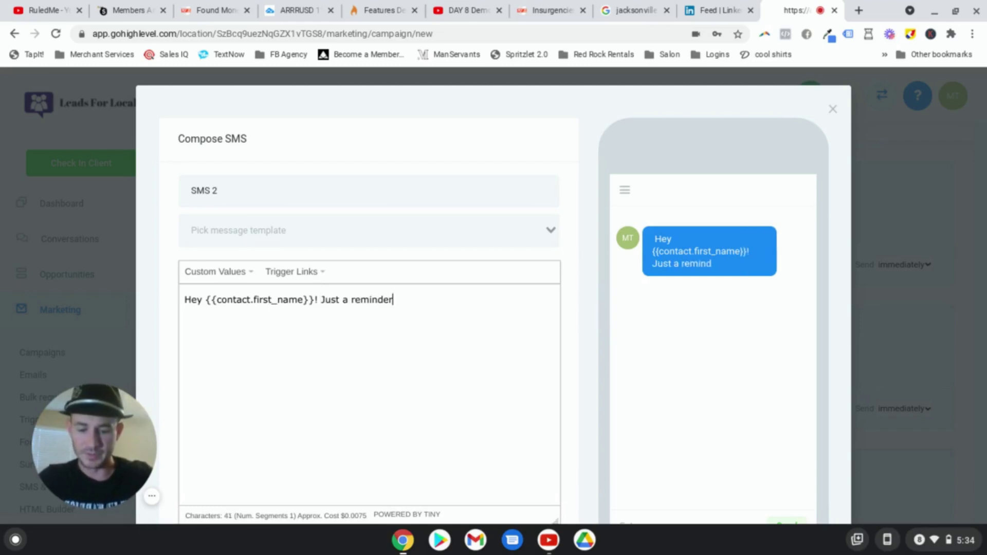
type(" that your business funding ")
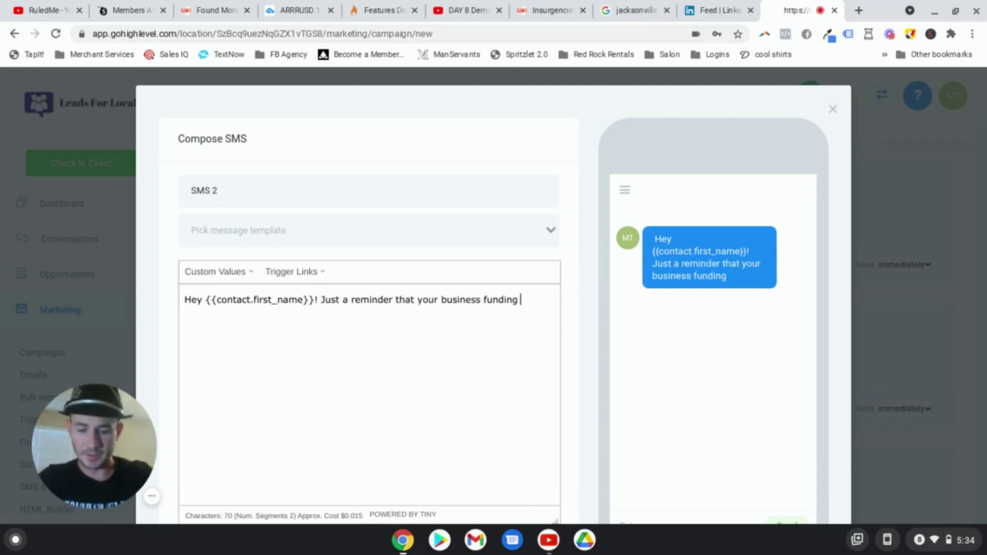
type("consultation")
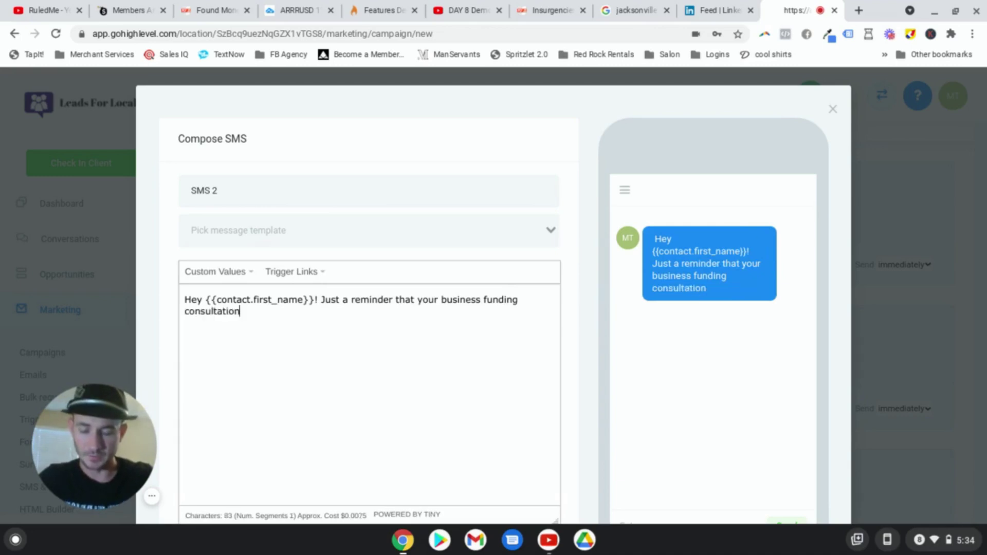
type(" i")
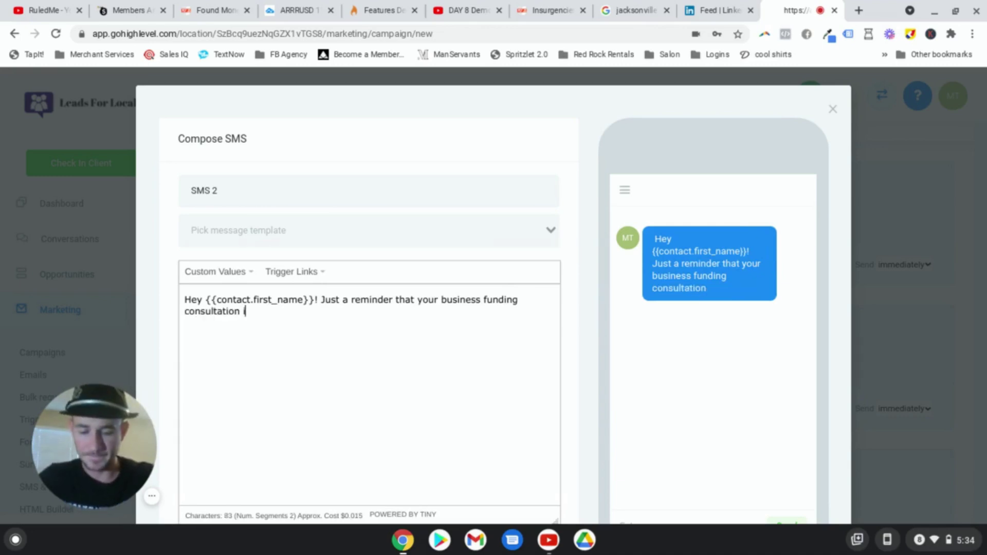
type("s coming up")
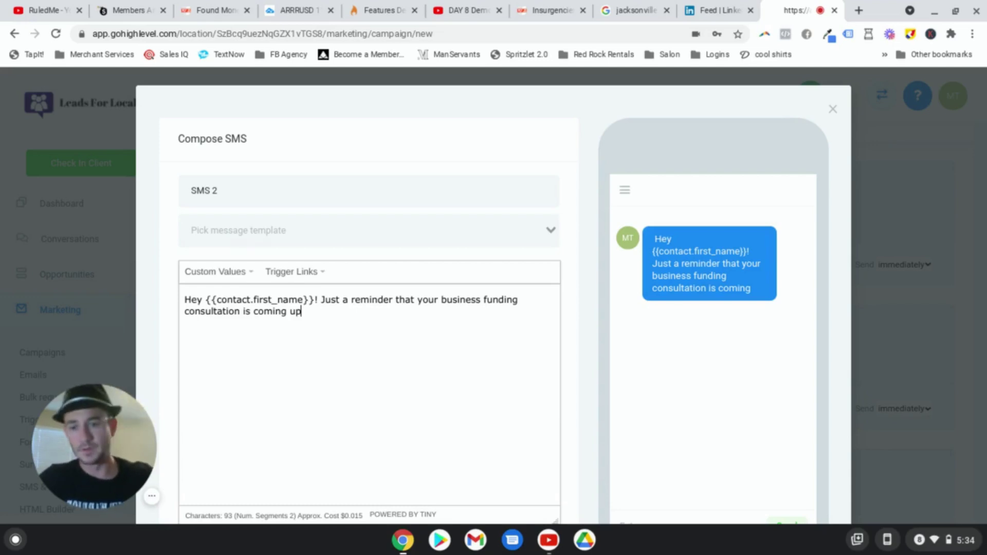
Step: Append the Appointment > Start Date Time merge field to the end of the SMS 2 text
left_click(245, 271)
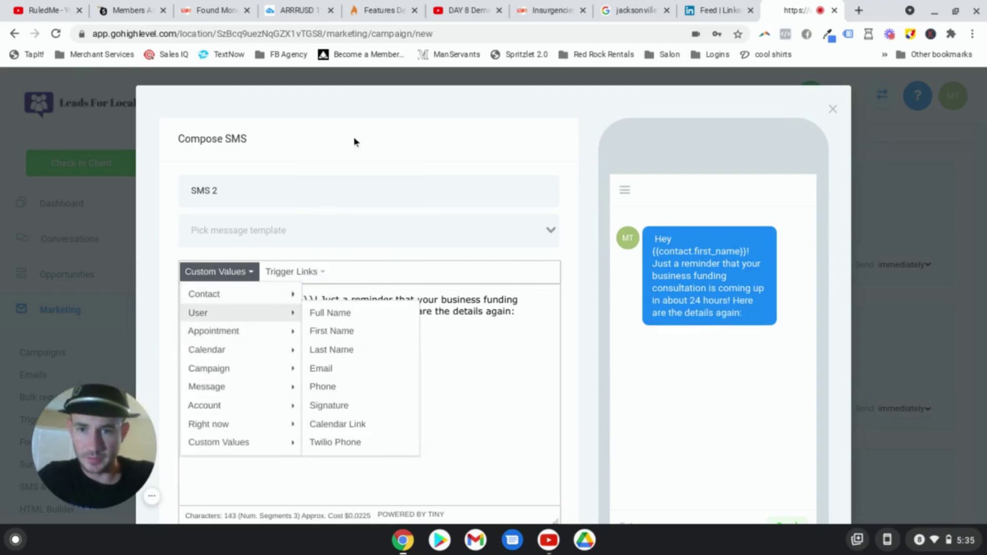
mouse_move(251, 334)
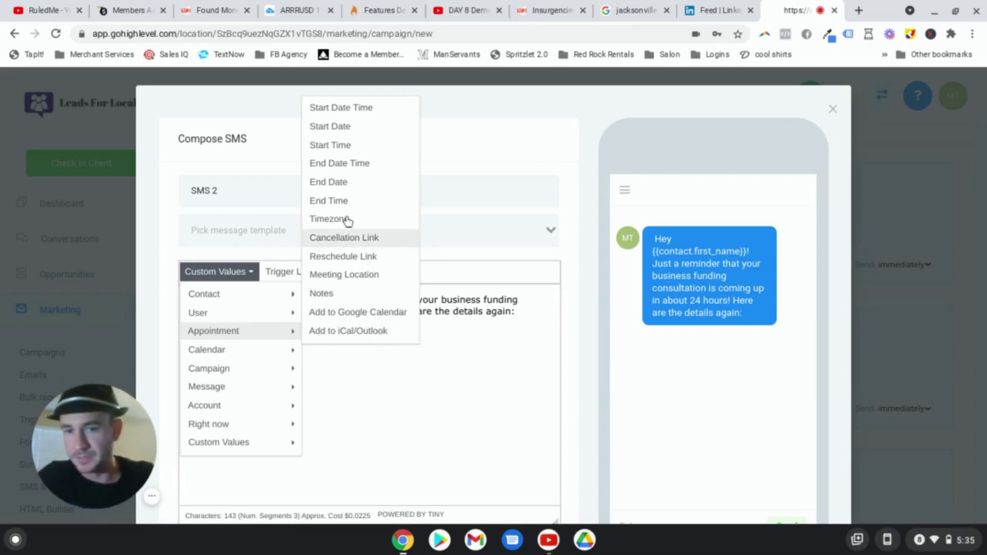
left_click(360, 112)
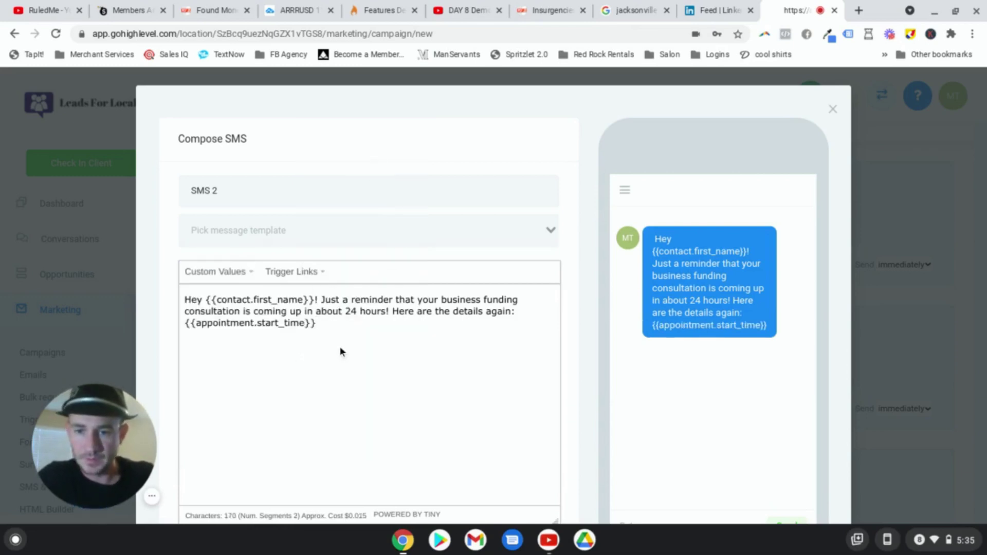
scroll(389, 324, "down", 4)
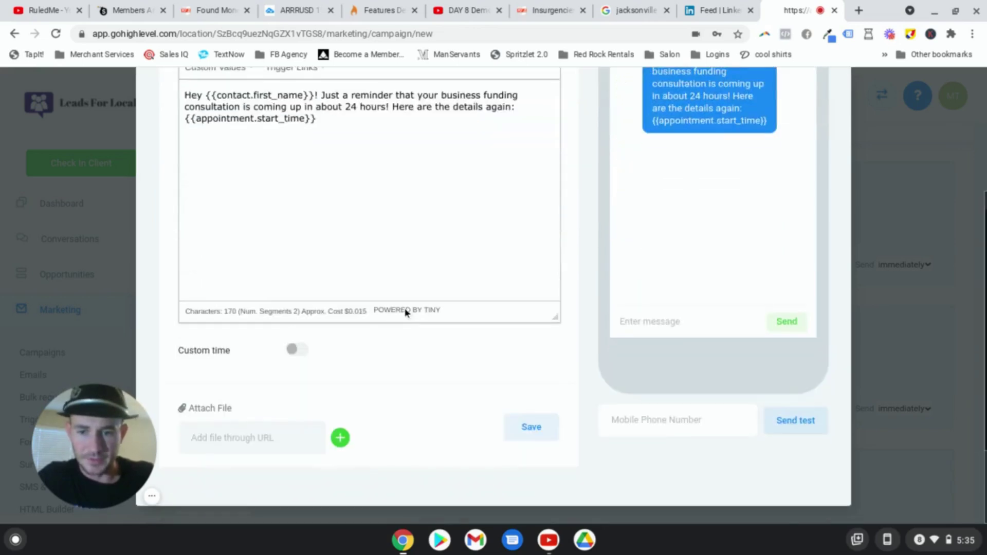
Step: Enable a custom send time for SMS 2 with a 10:00 am start time
left_click(297, 351)
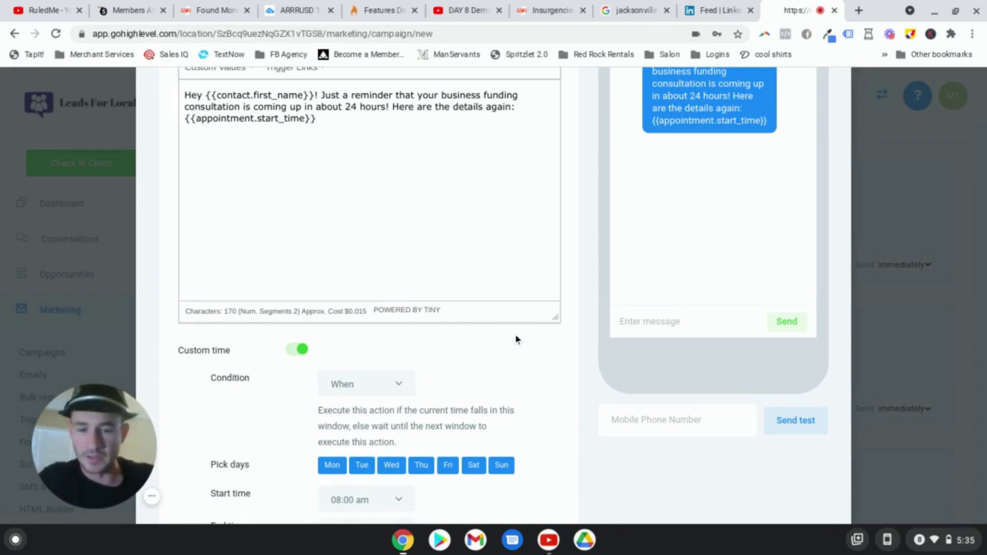
scroll(493, 378, "down", 3)
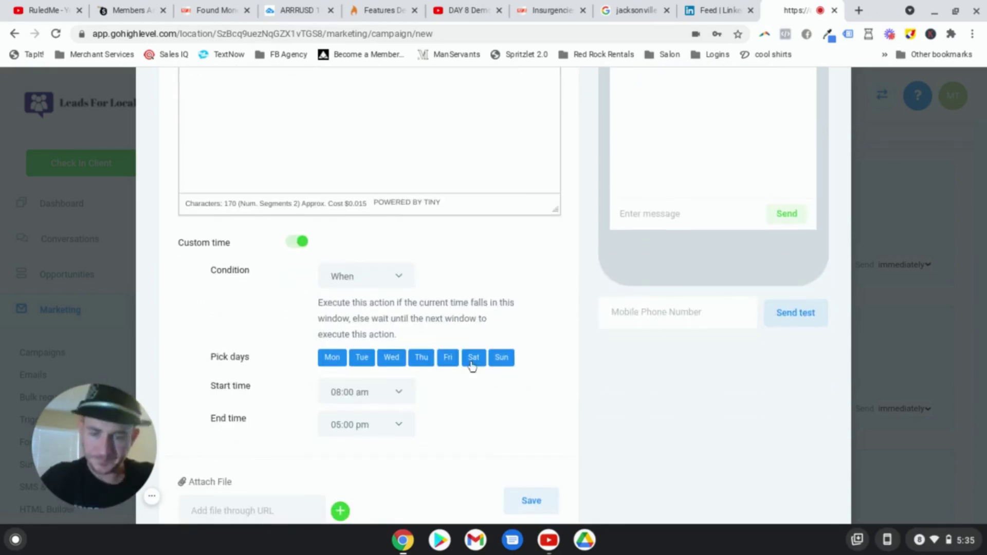
left_click(400, 393)
scroll(390, 353, "down", 1)
scroll(394, 356, "down", 2)
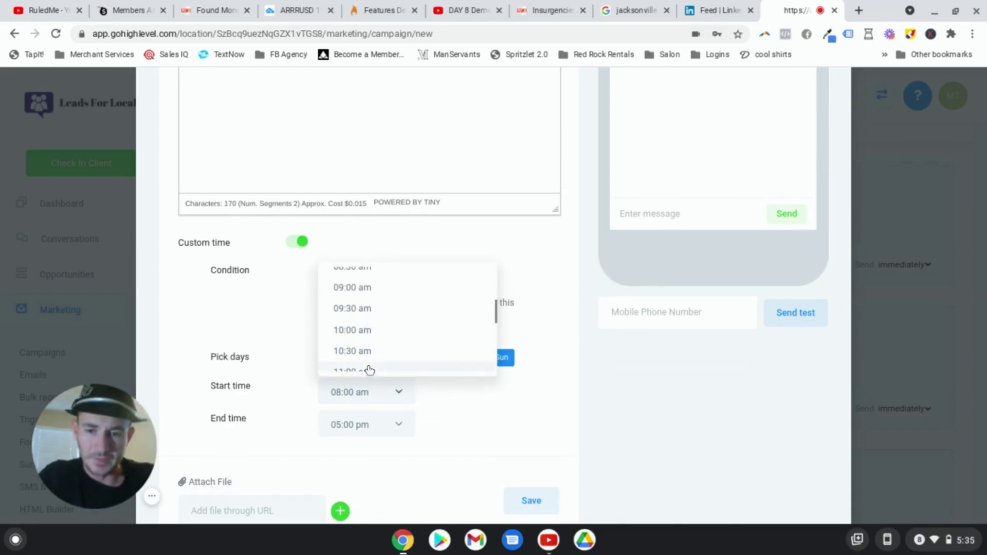
left_click(368, 370)
left_click(393, 390)
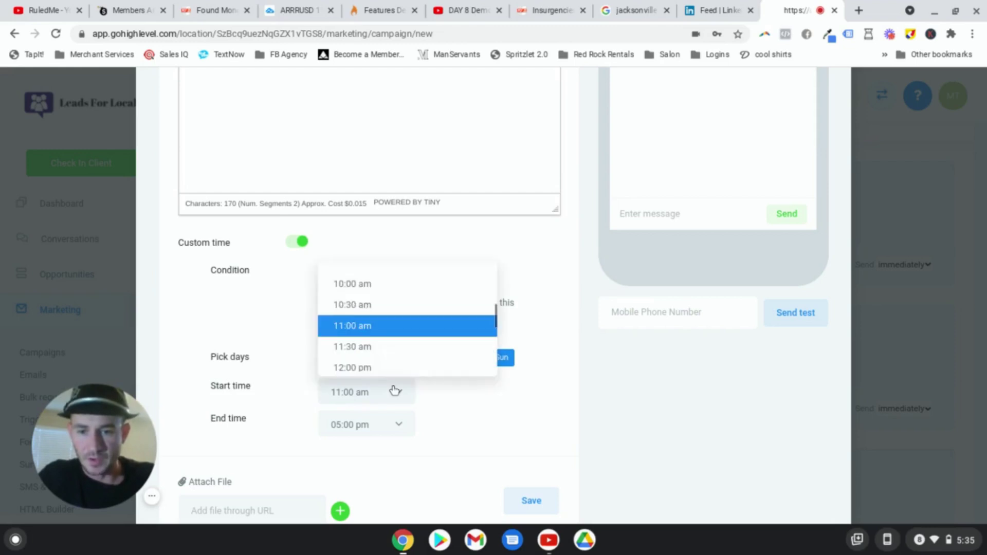
left_click(372, 286)
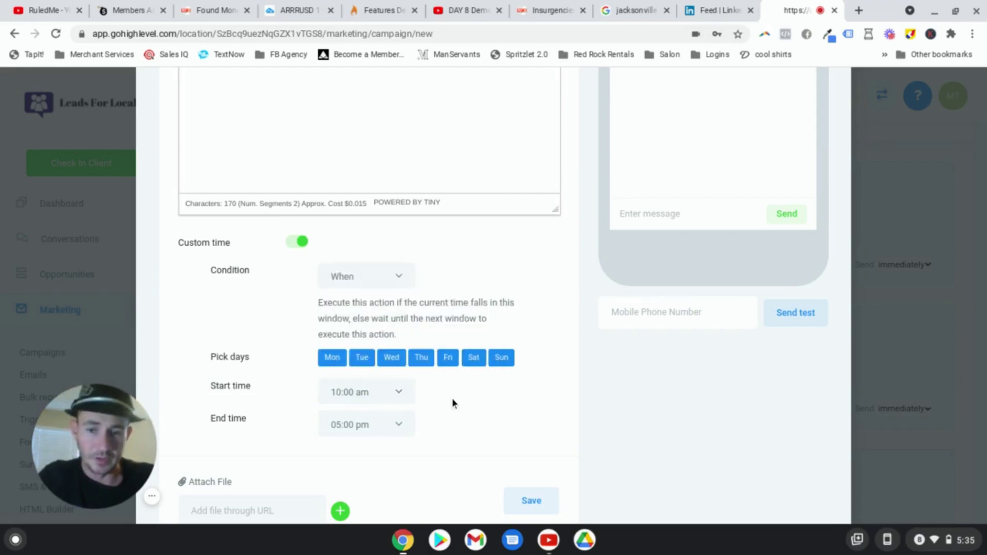
Step: Set the SMS 2 end time to 08:00 pm and save the reminder
left_click(372, 420)
scroll(388, 360, "down", 1)
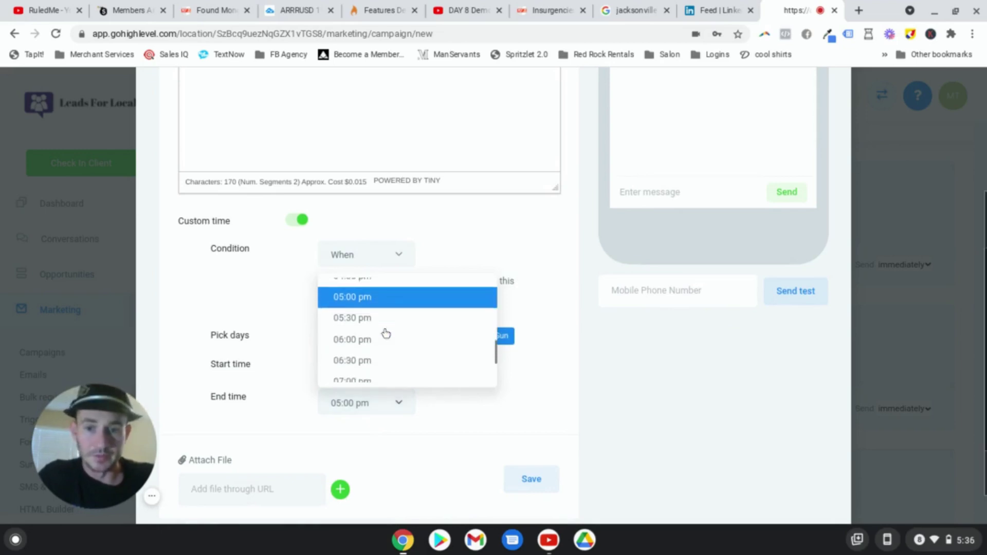
scroll(386, 334, "down", 2)
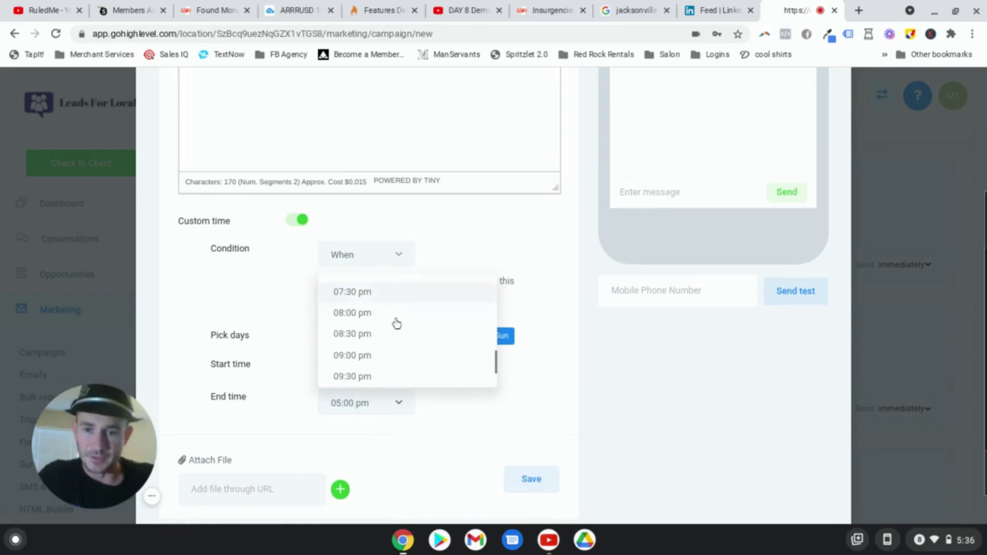
left_click(366, 315)
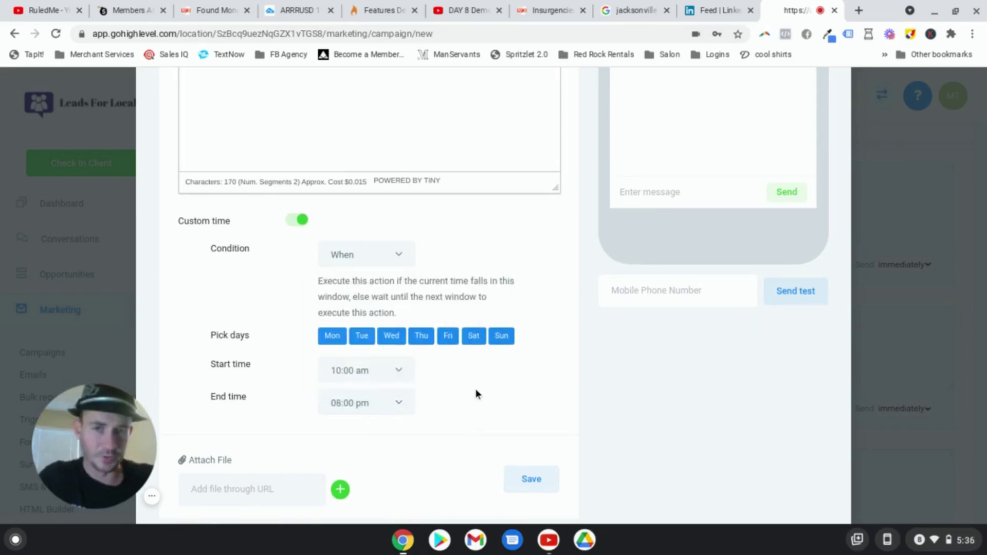
scroll(476, 389, "down", 2)
left_click(530, 430)
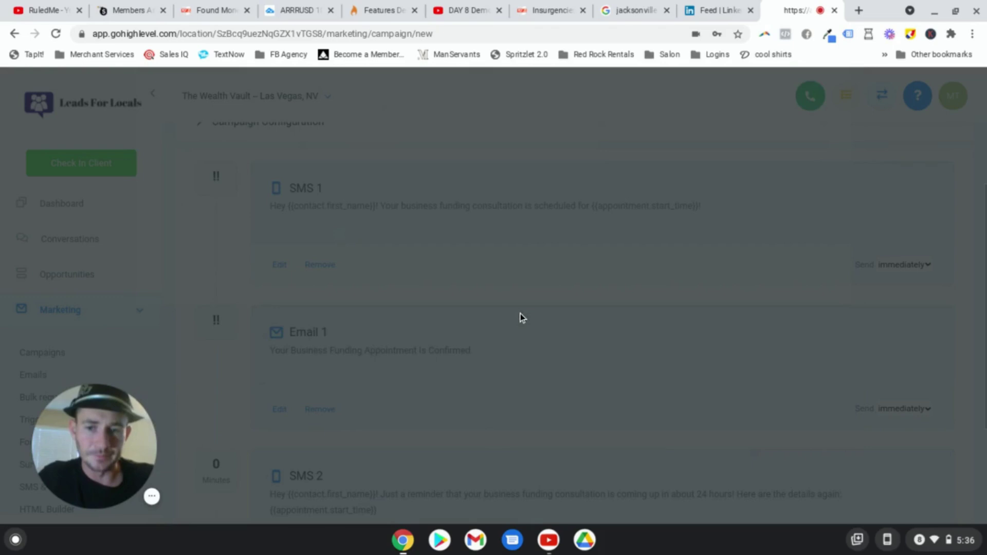
Step: Time SMS 2 to send 24 hours before the appointment, then add another event
scroll(520, 313, "down", 3)
left_click(820, 415)
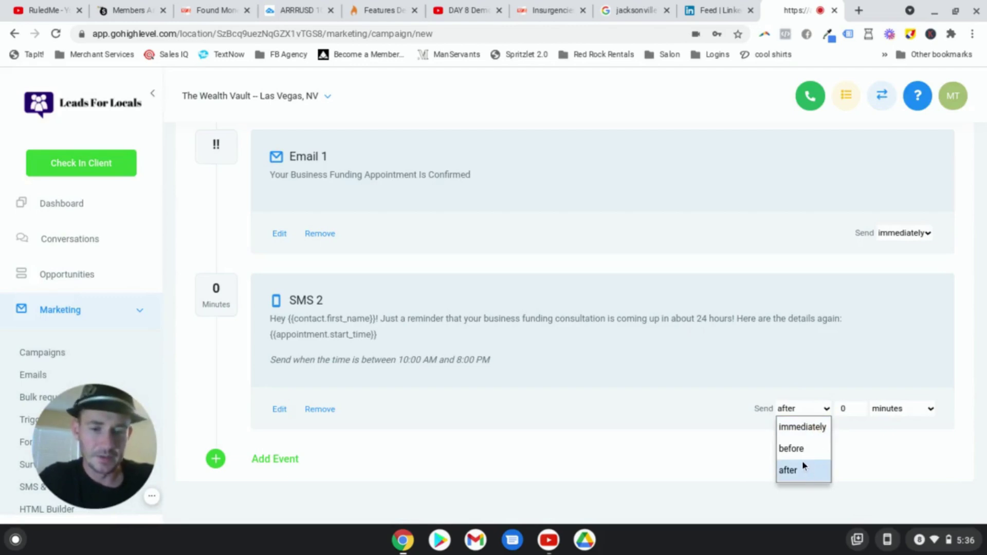
left_click(784, 446)
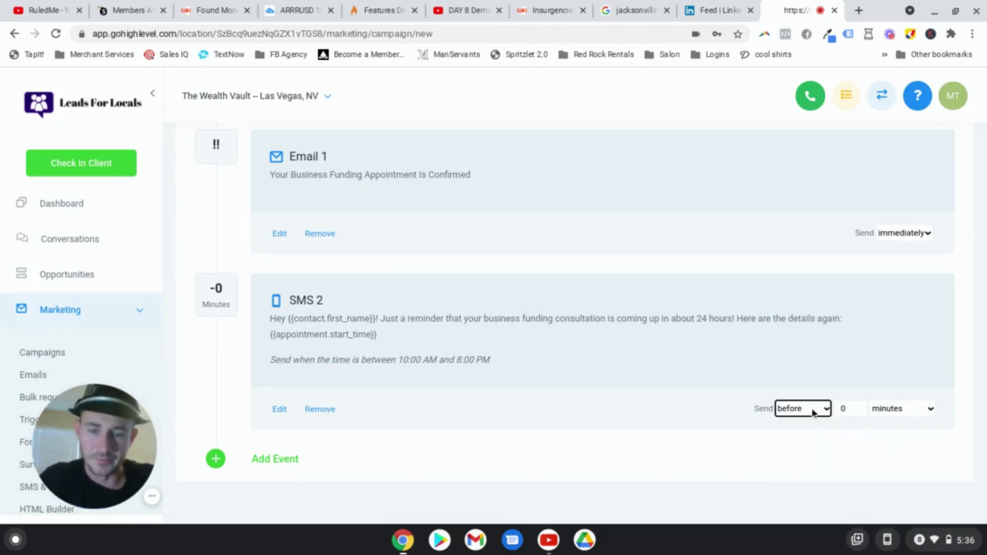
left_click(849, 411)
key("BackSpace")
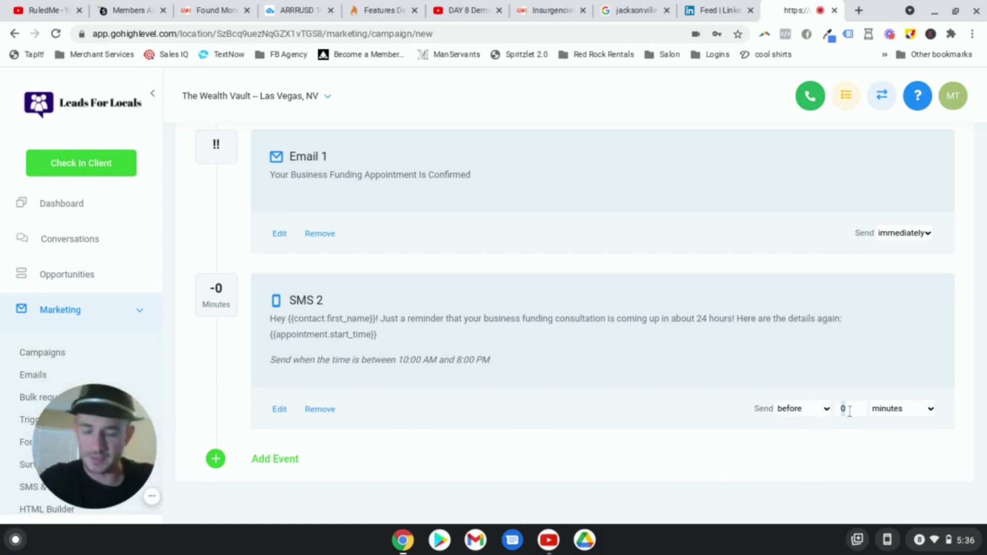
type("24")
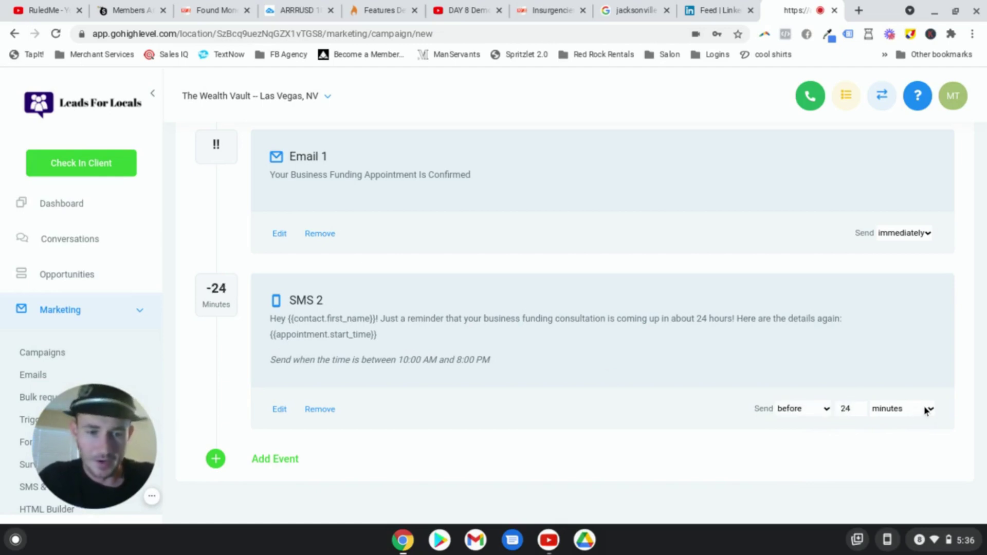
left_click(927, 408)
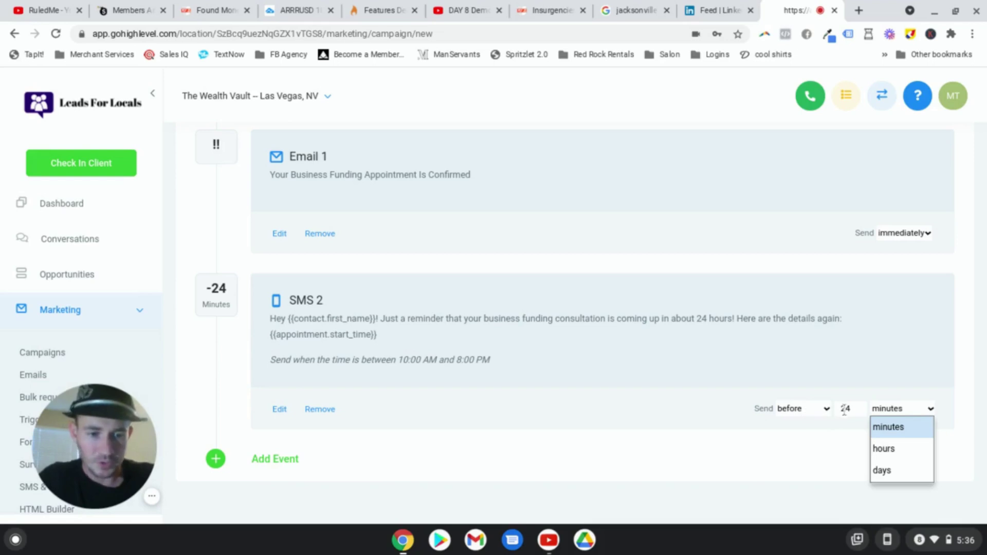
left_click(890, 448)
left_click(551, 383)
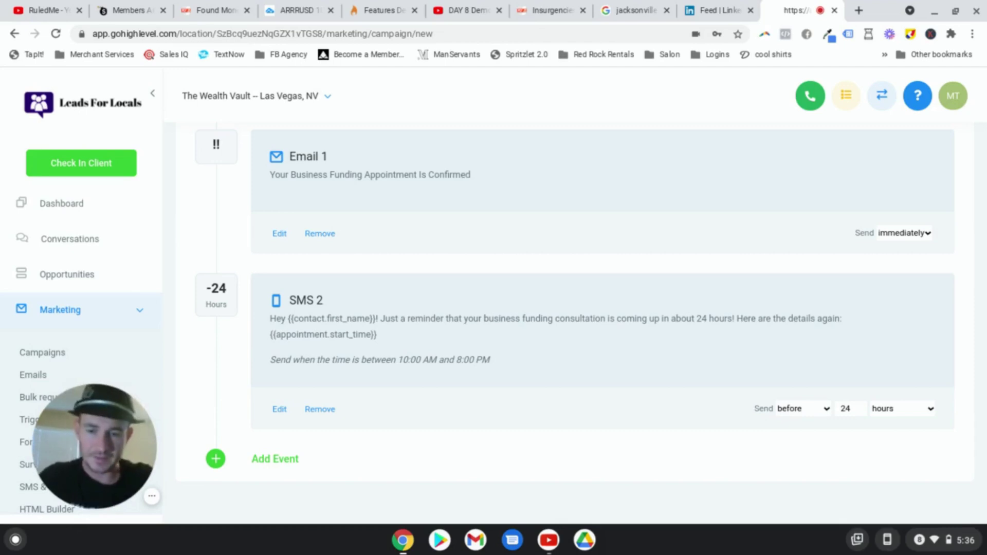
left_click(279, 459)
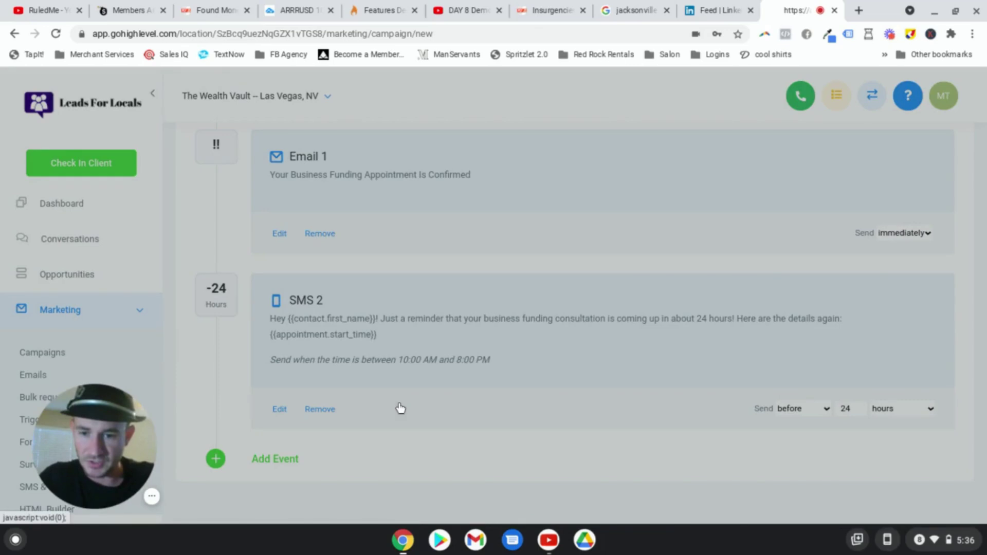
Step: Give Email 2 the subject 'Your Appointment Is coming Up...' and a first-name greeting with the 24-hour reminder
left_click(289, 224)
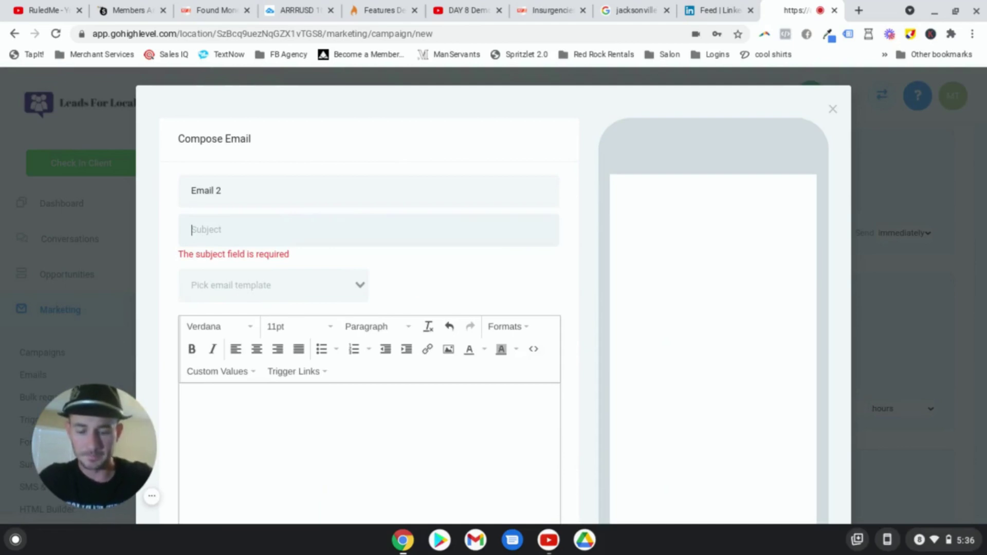
type("Your Appointment Is coming Up...")
left_click(283, 411)
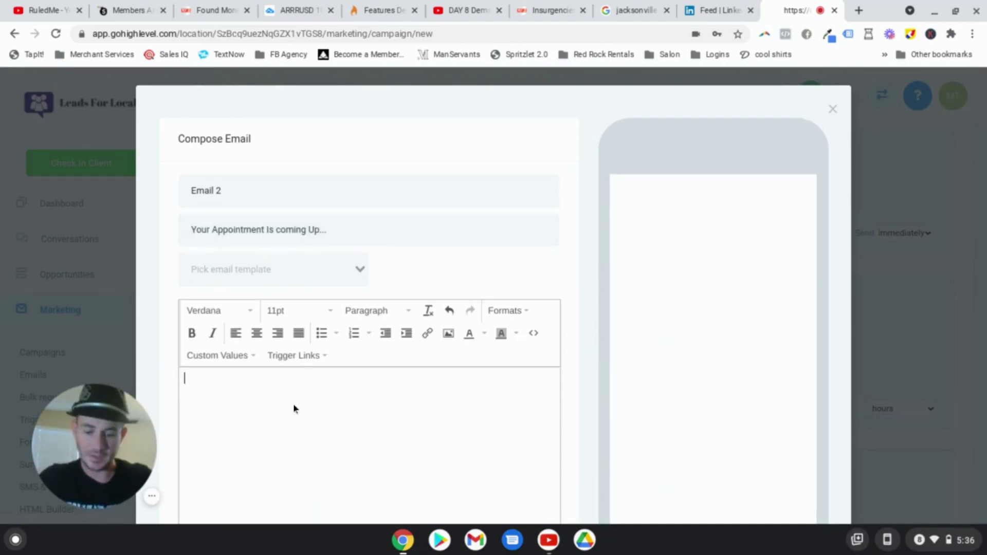
type("Hey")
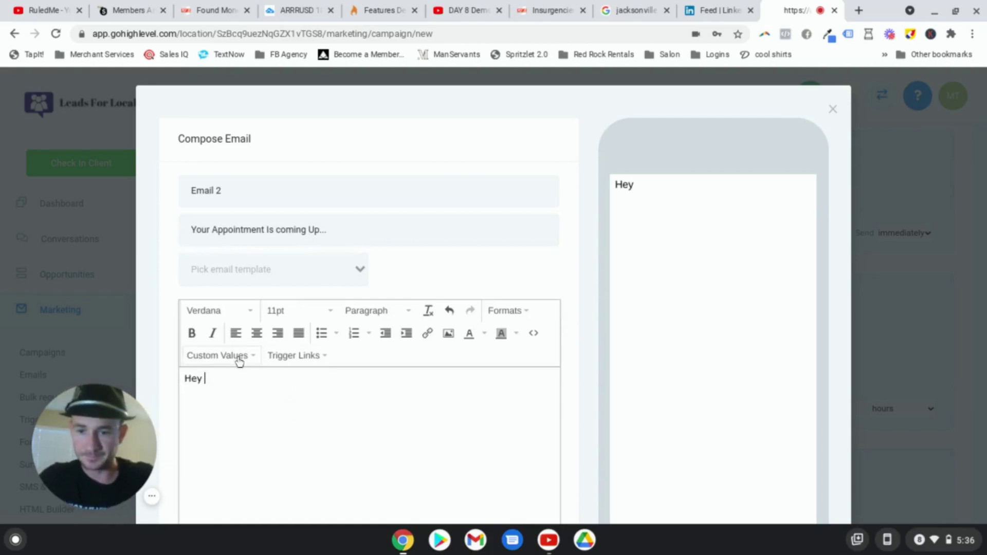
left_click(241, 354)
mouse_move(216, 182)
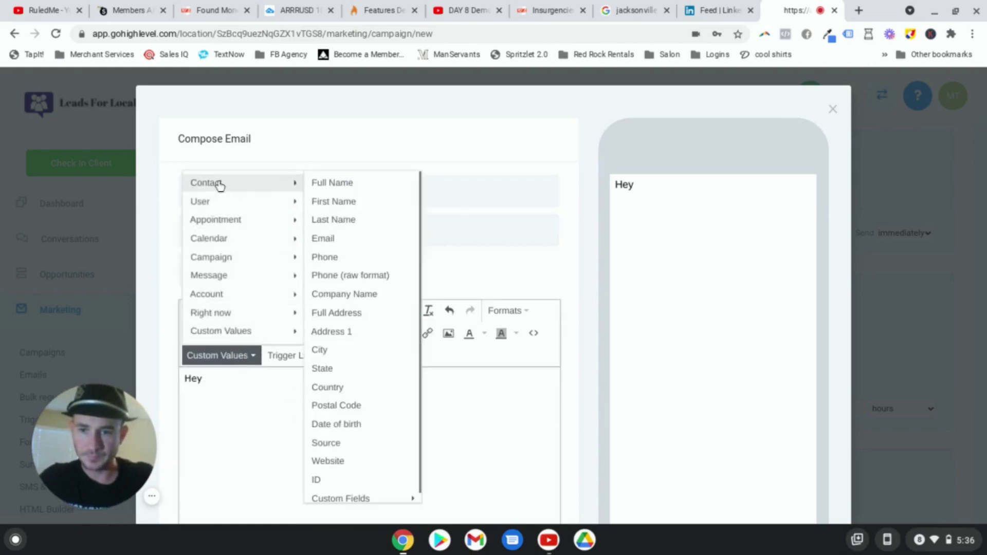
left_click(346, 200)
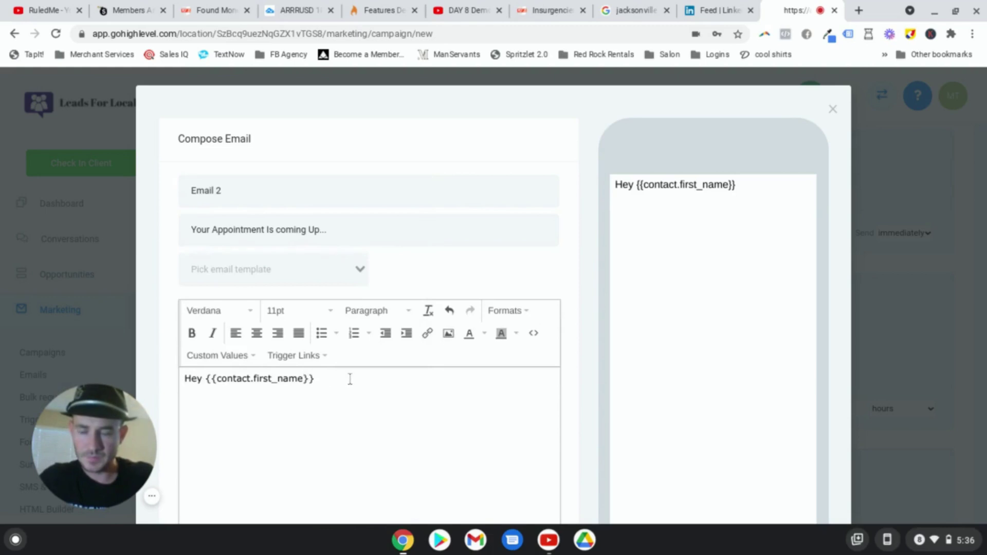
type(". Ju")
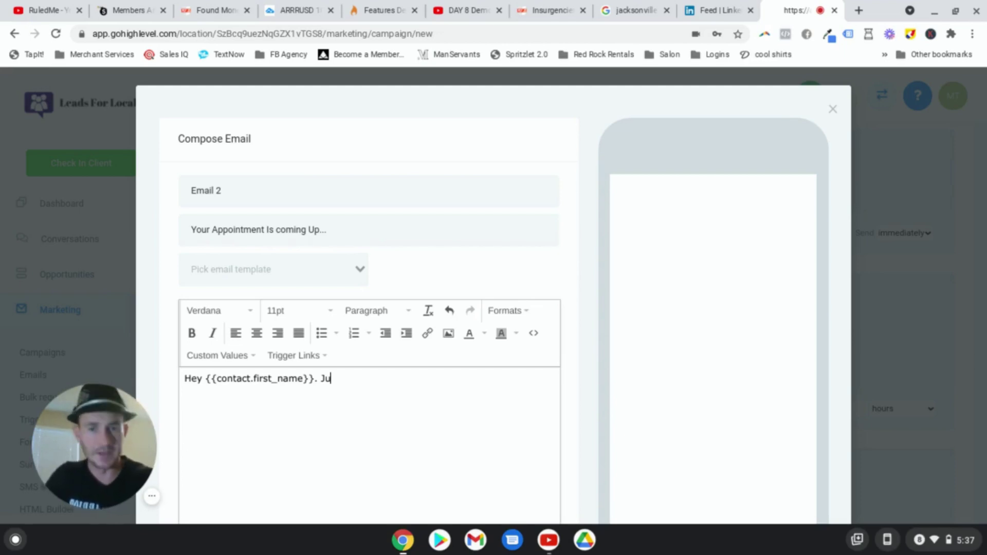
type("st a reminder that your business funding appointment is coming up in 24 hours")
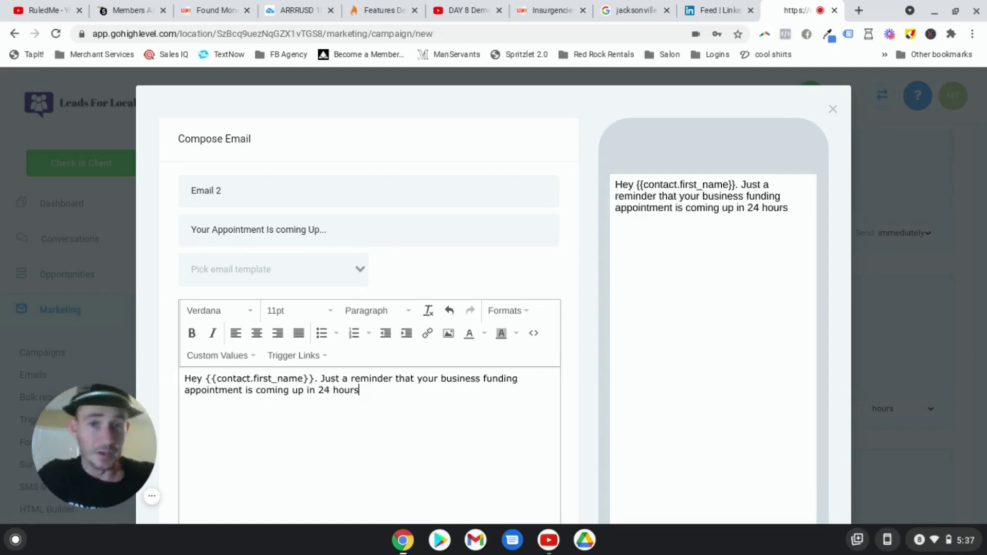
Step: Add the appointment start time and an add-to-Google-Calendar link to the Email 2 body
key("Return")
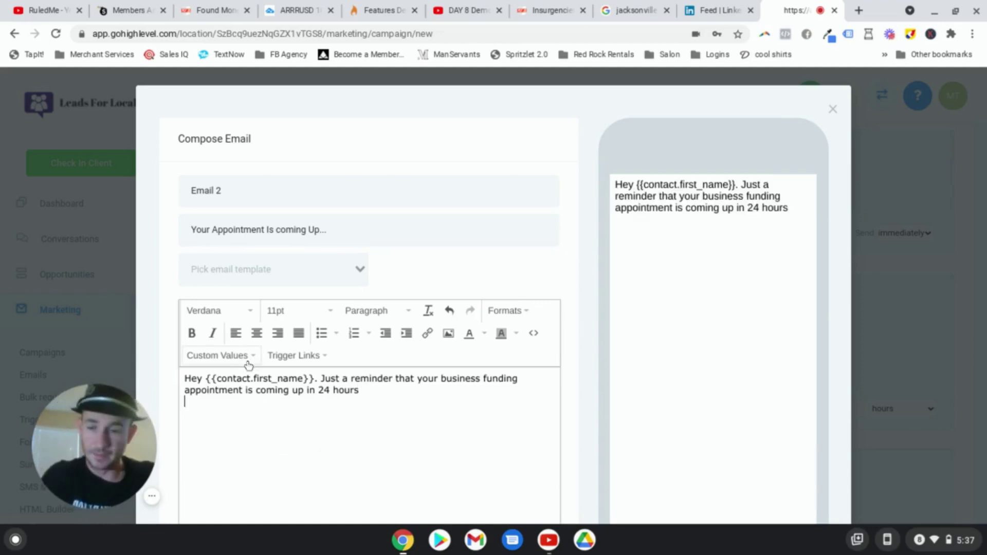
left_click(247, 361)
mouse_move(242, 226)
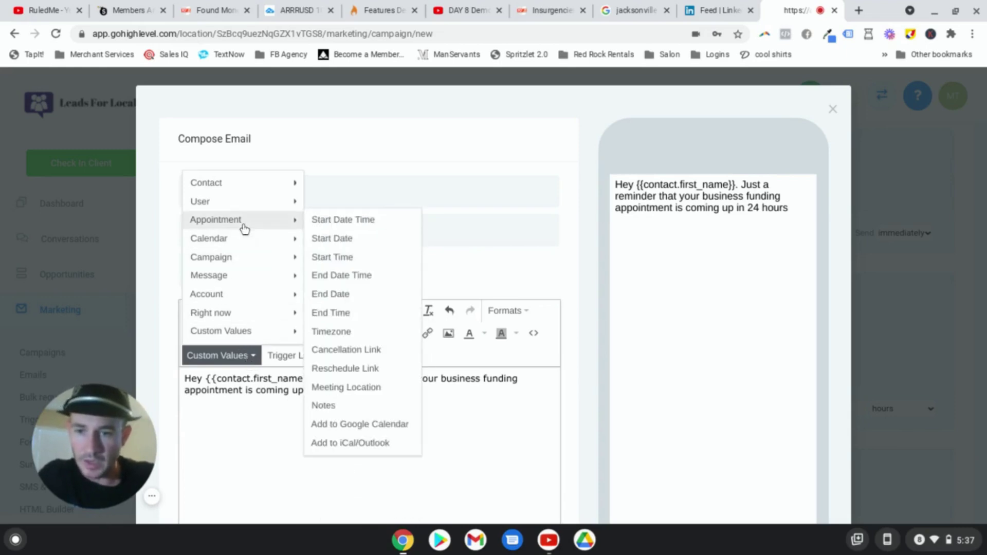
left_click(344, 225)
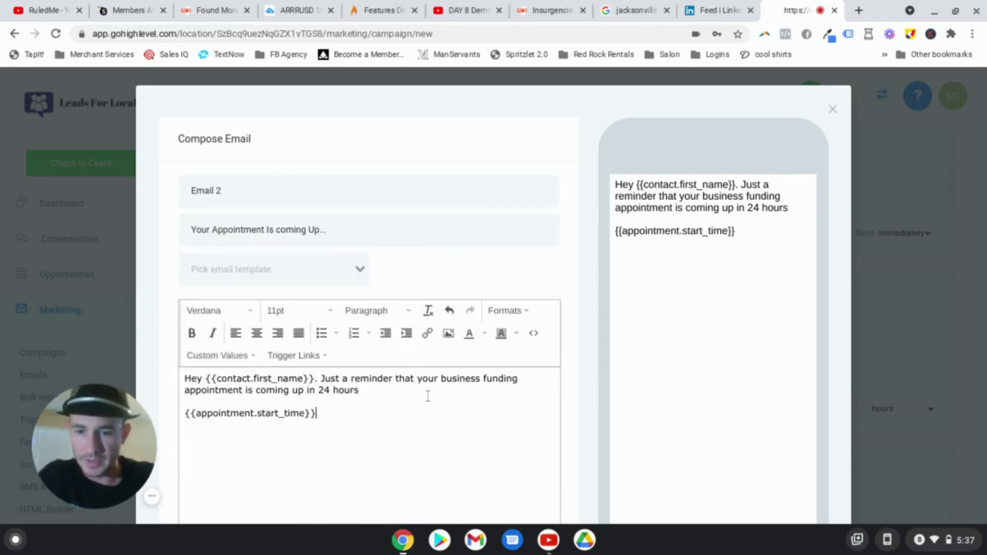
left_click(244, 355)
mouse_move(253, 221)
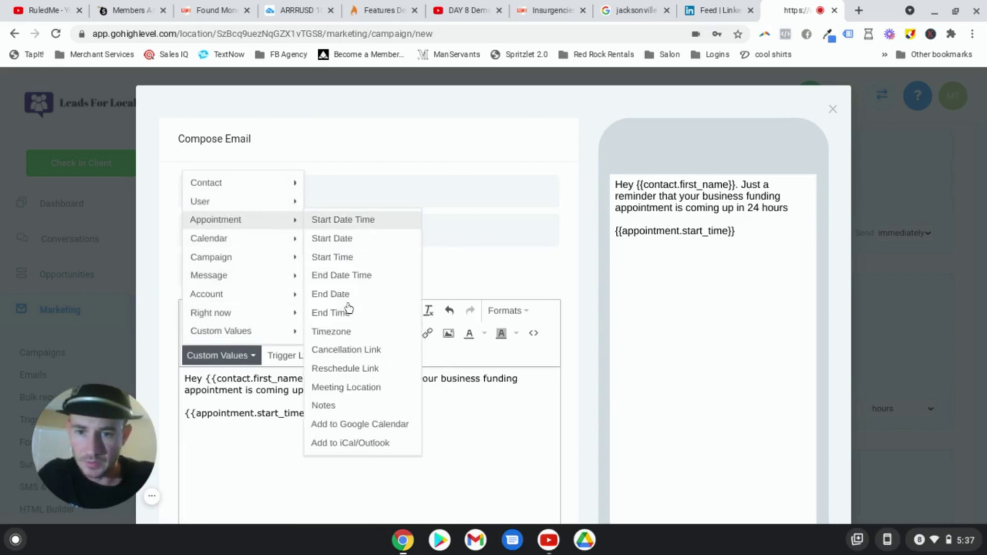
left_click(350, 424)
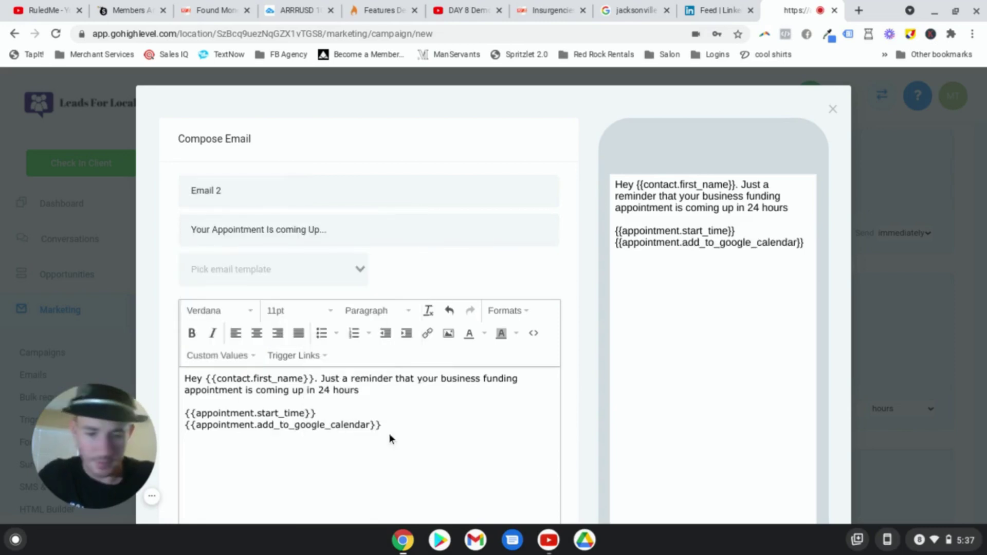
Step: Insert an add-to-iCal/Outlook link on a new line and save Email 2
key("Return")
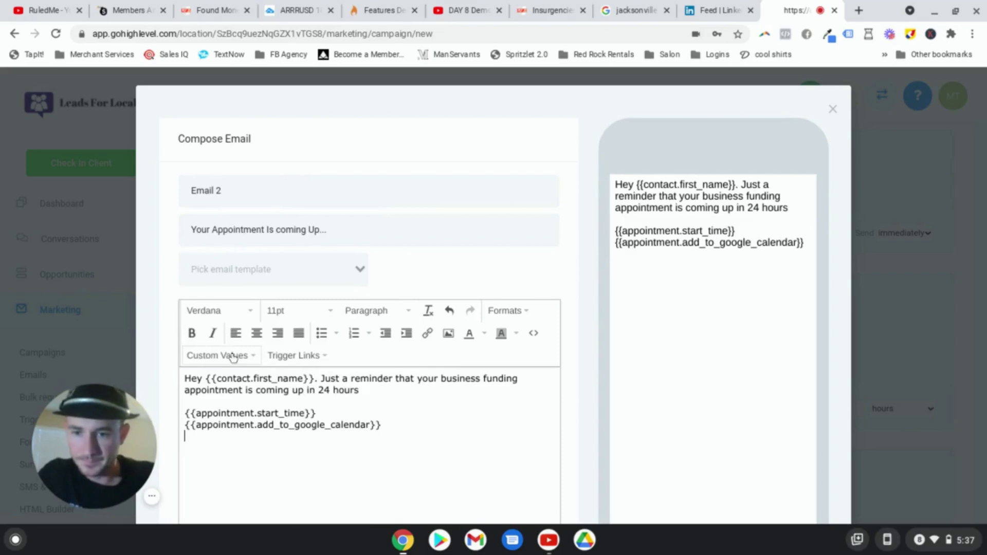
left_click(236, 356)
mouse_move(271, 219)
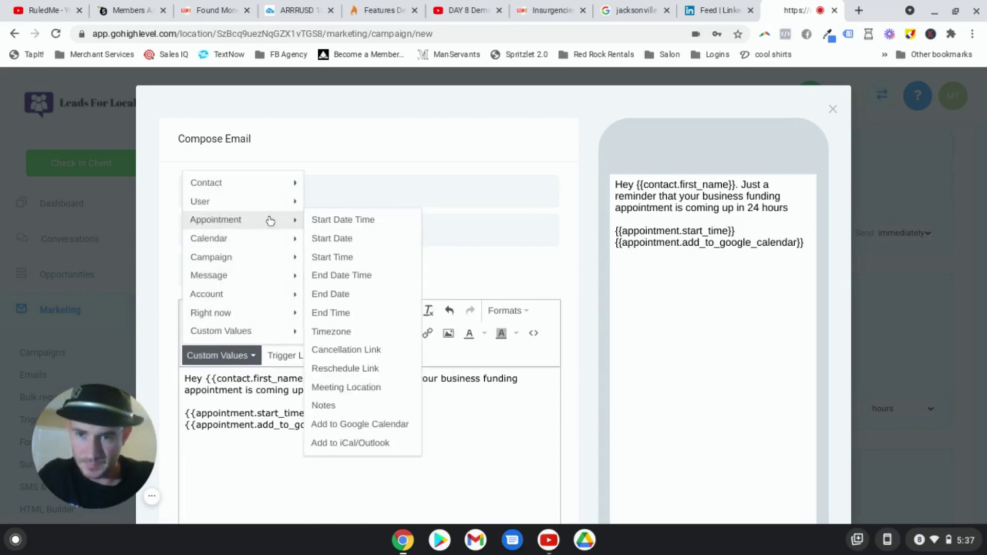
left_click(383, 442)
scroll(470, 403, "down", 7)
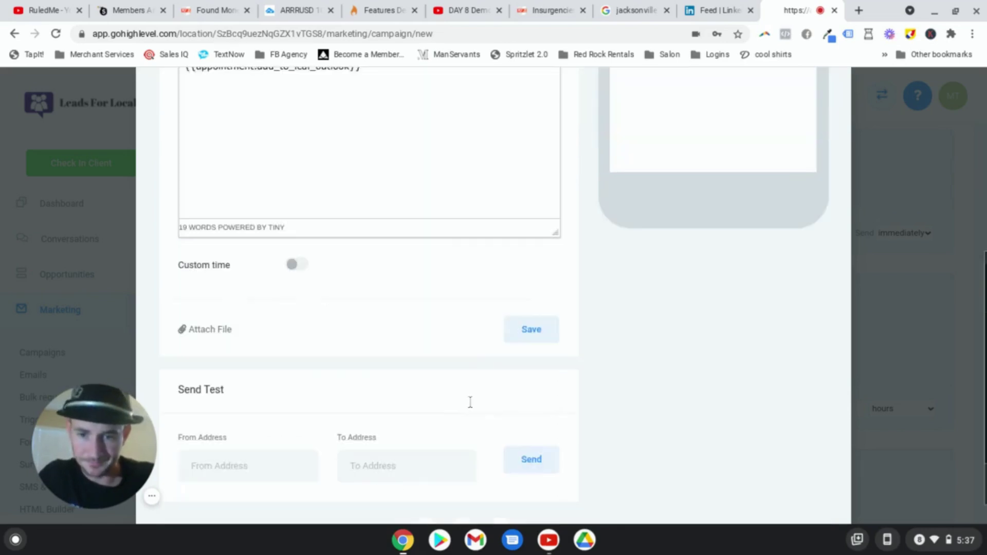
left_click(530, 317)
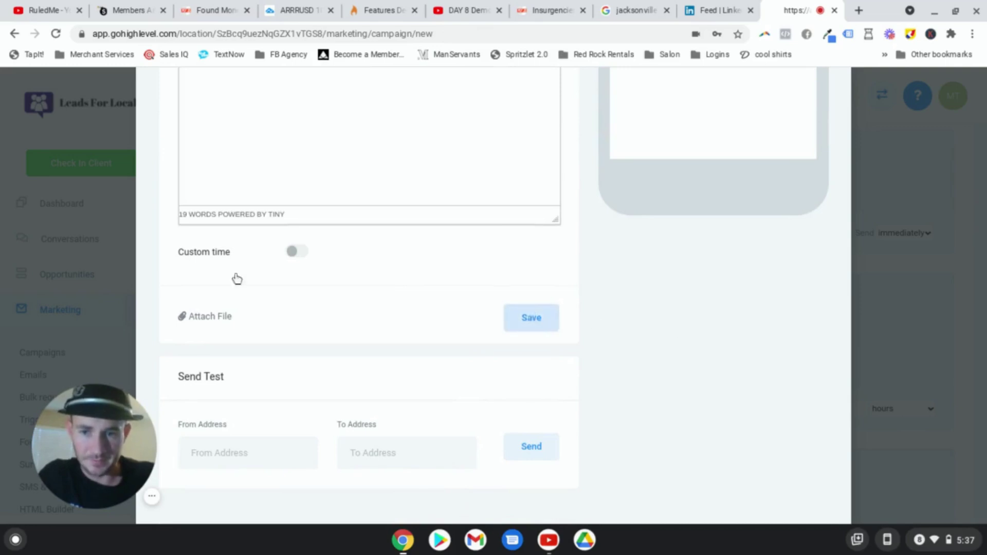
Step: Time Email 2 to send 24 hours before the appointment
scroll(563, 309, "down", 3)
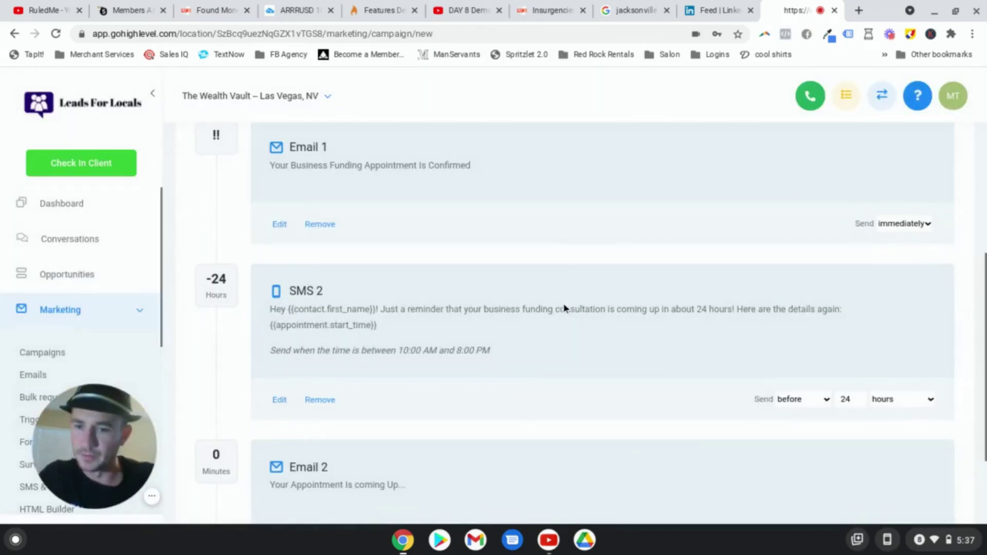
left_click(808, 410)
left_click(805, 455)
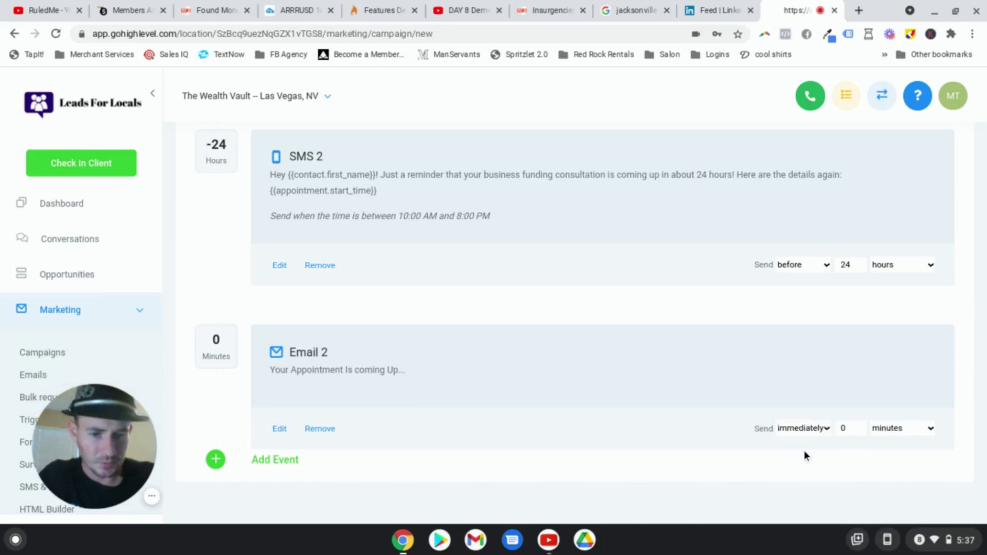
left_click(802, 411)
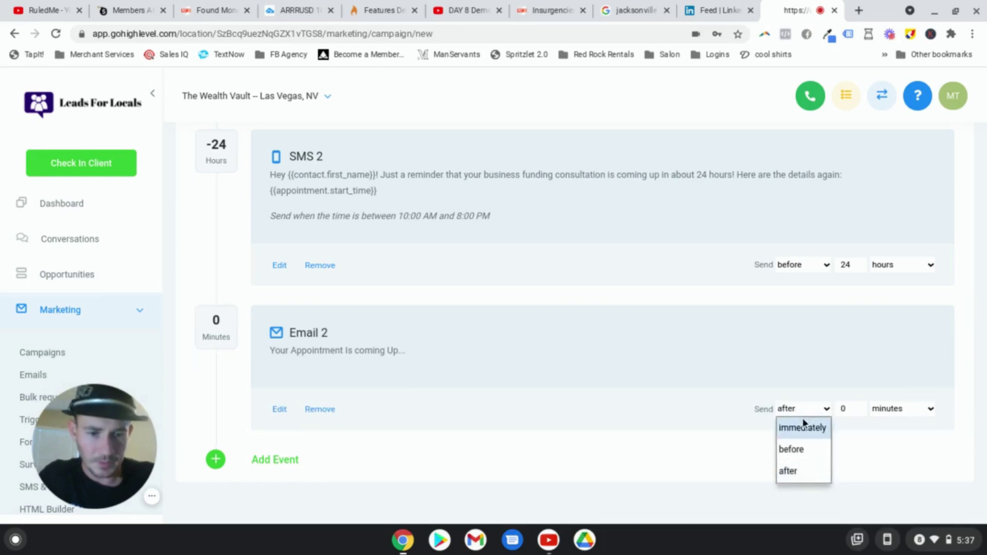
left_click(801, 448)
double_click(850, 410)
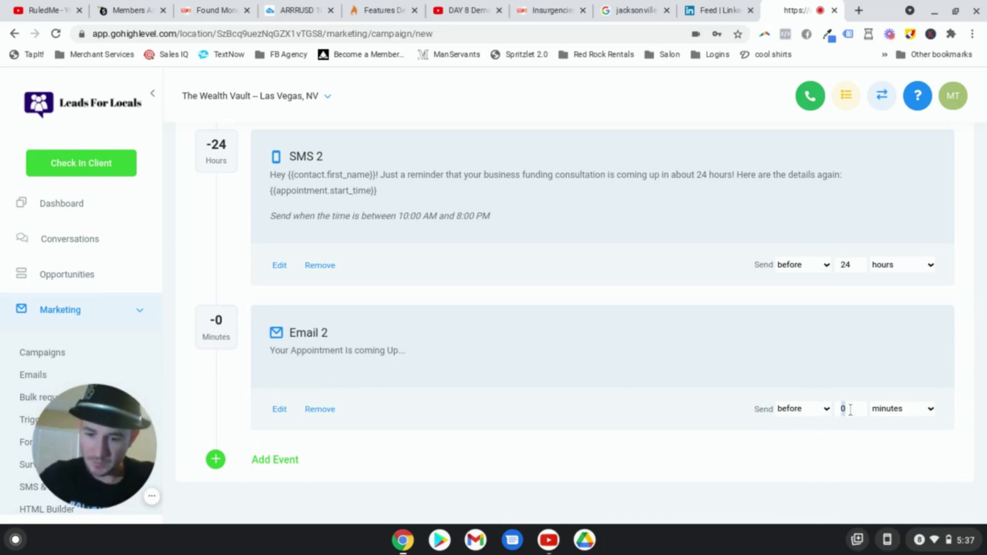
type("24")
left_click(907, 413)
left_click(903, 437)
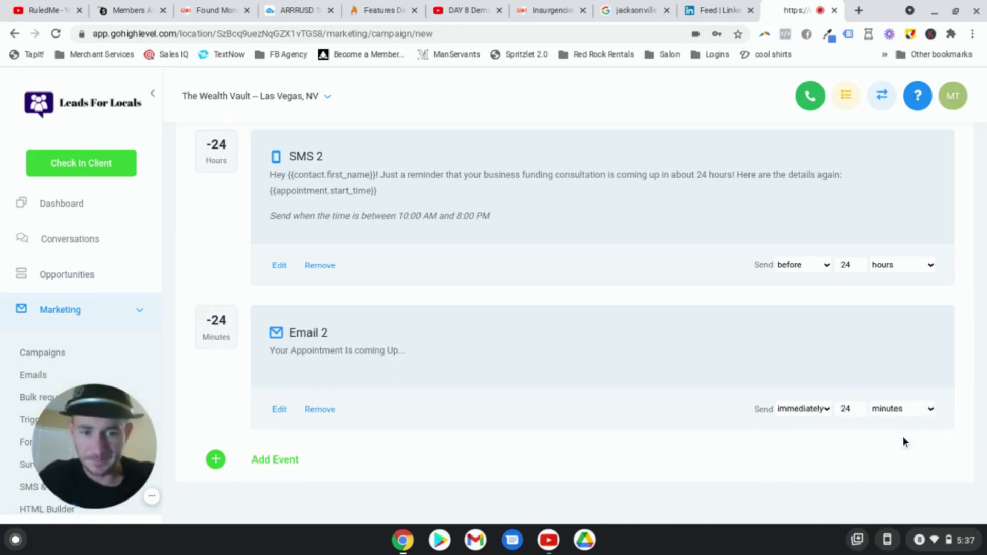
left_click(893, 412)
left_click(894, 412)
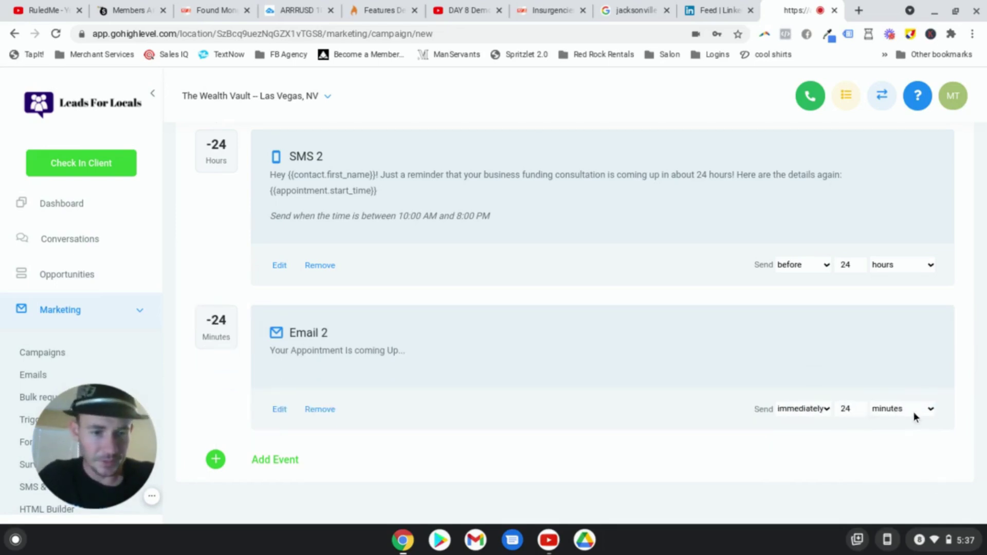
left_click(915, 413)
left_click(920, 413)
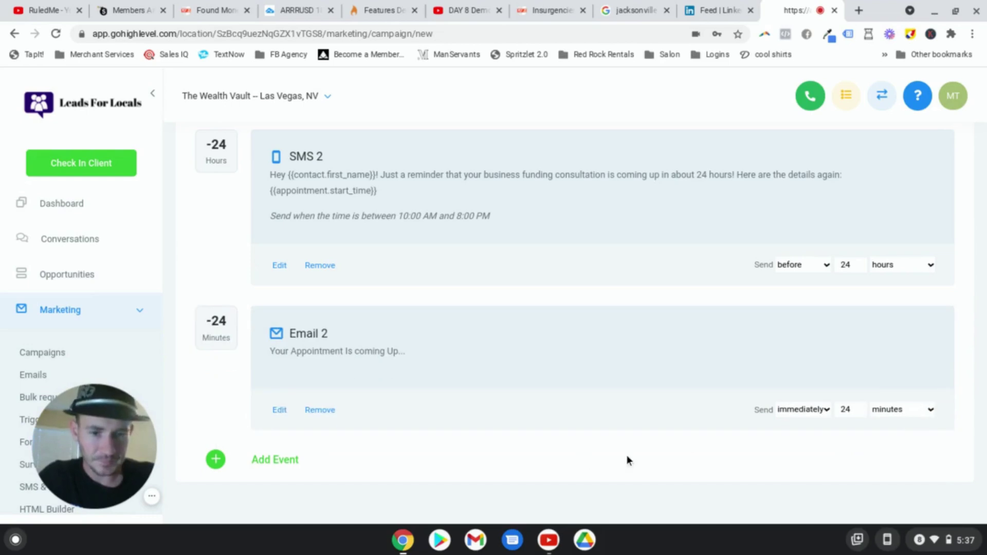
left_click(920, 410)
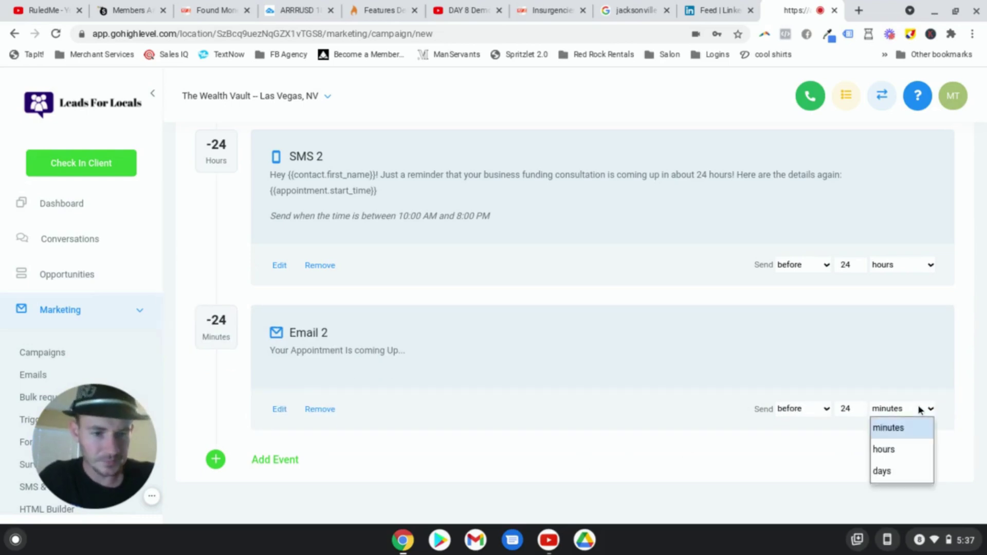
left_click(908, 448)
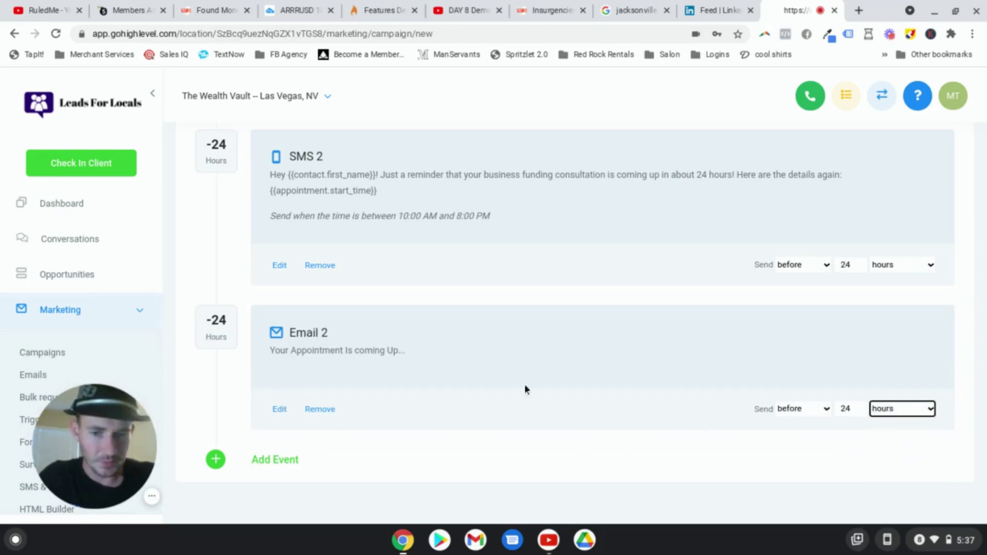
scroll(524, 389, "up", 10)
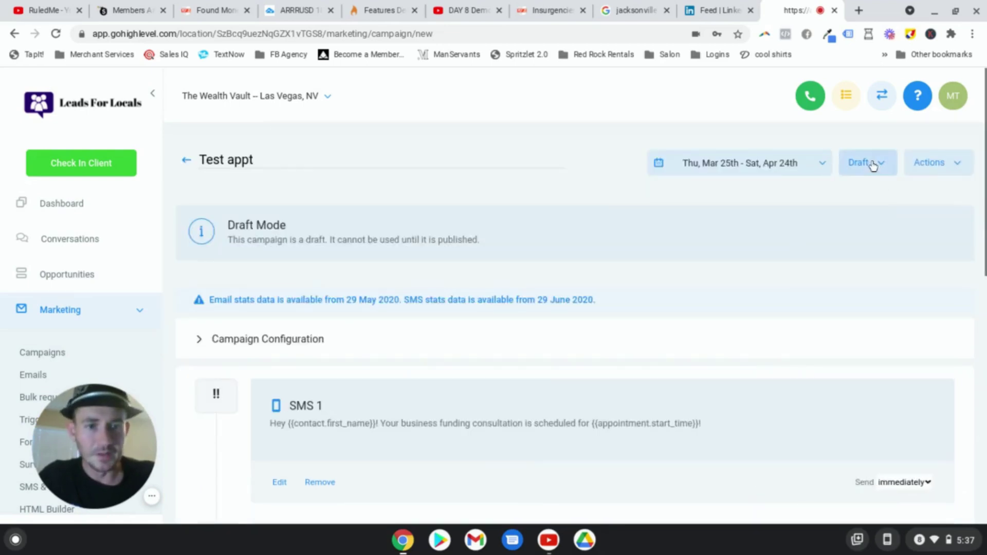
Step: Switch the Test appt campaign status from Draft to Published
left_click(872, 164)
left_click(872, 194)
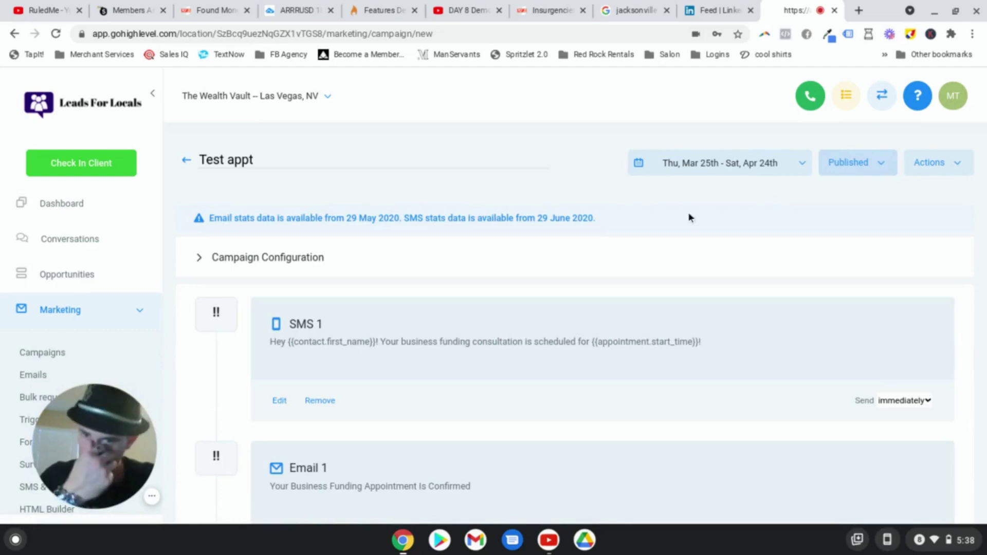
left_click_drag(94, 445, 276, 410)
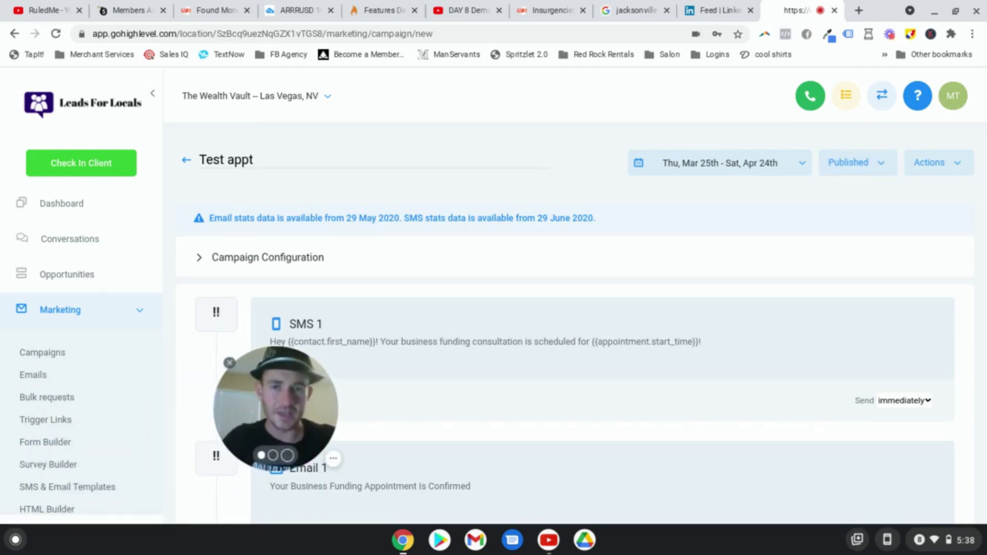
scroll(77, 360, "down", 1)
left_click(107, 310)
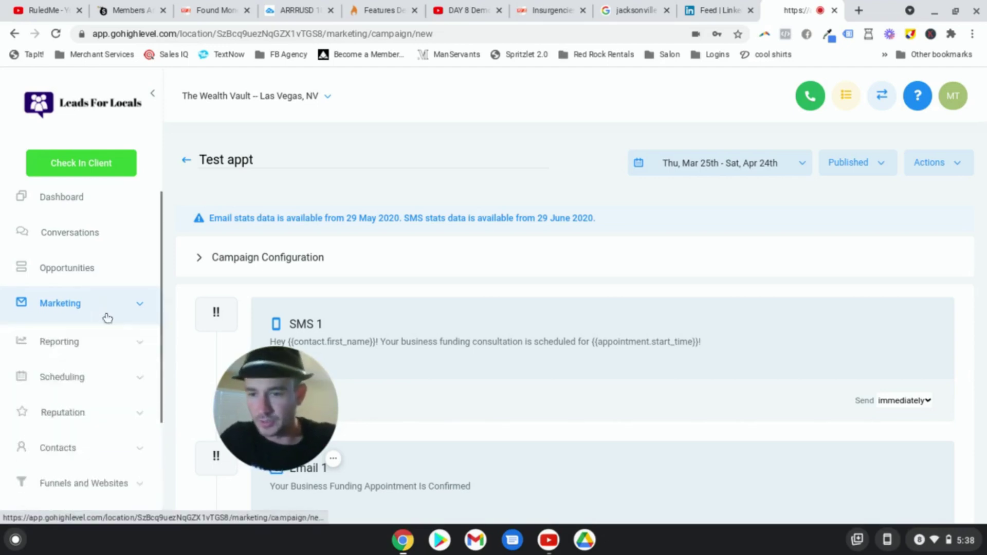
scroll(102, 319, "down", 3)
Step: Create a new trigger rule named 'Test appt' in the Welcome Demo folder
left_click(61, 390)
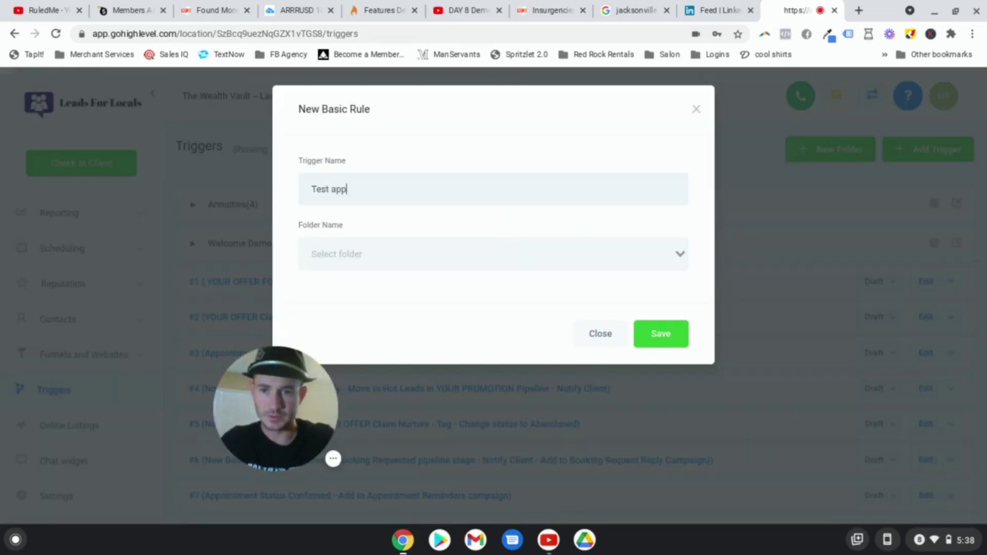
left_click(415, 300)
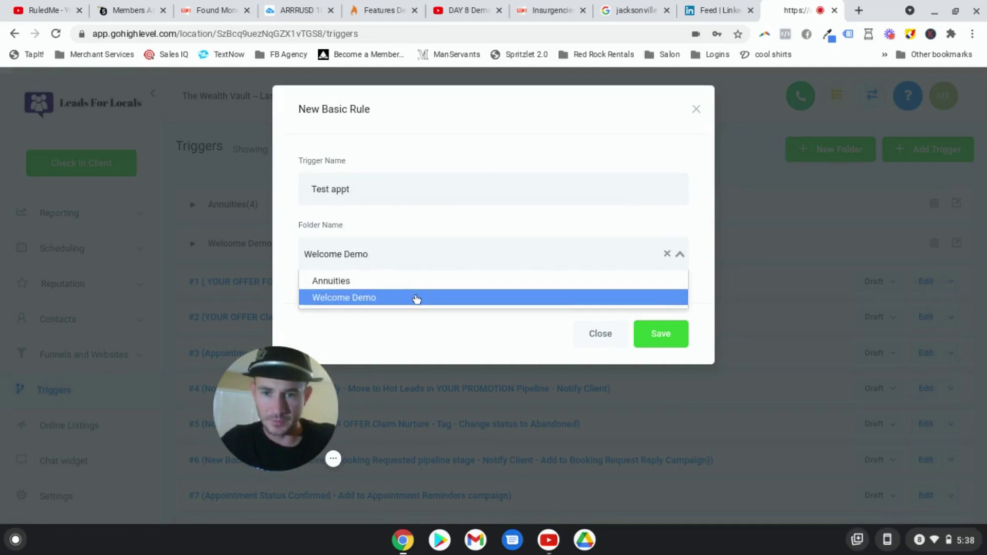
left_click(670, 327)
left_click_drag(281, 417, 96, 464)
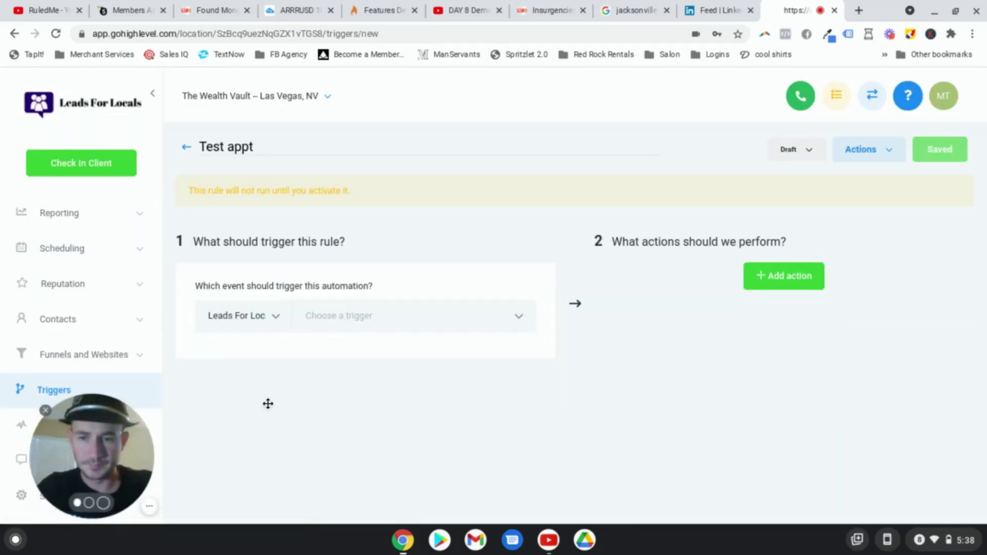
Step: Make the trigger fire on Appointment events filtered to In Calendar = Test
left_click(418, 316)
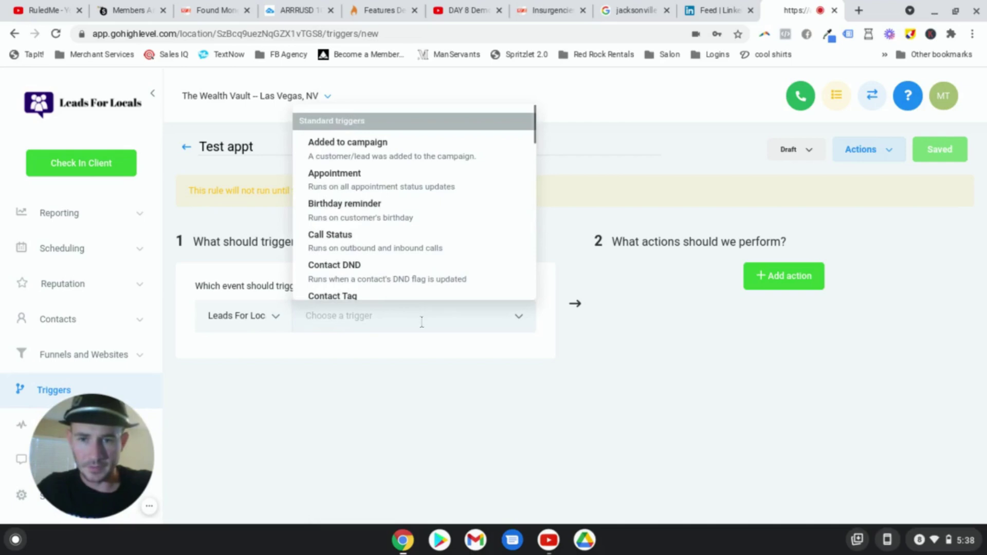
left_click(349, 175)
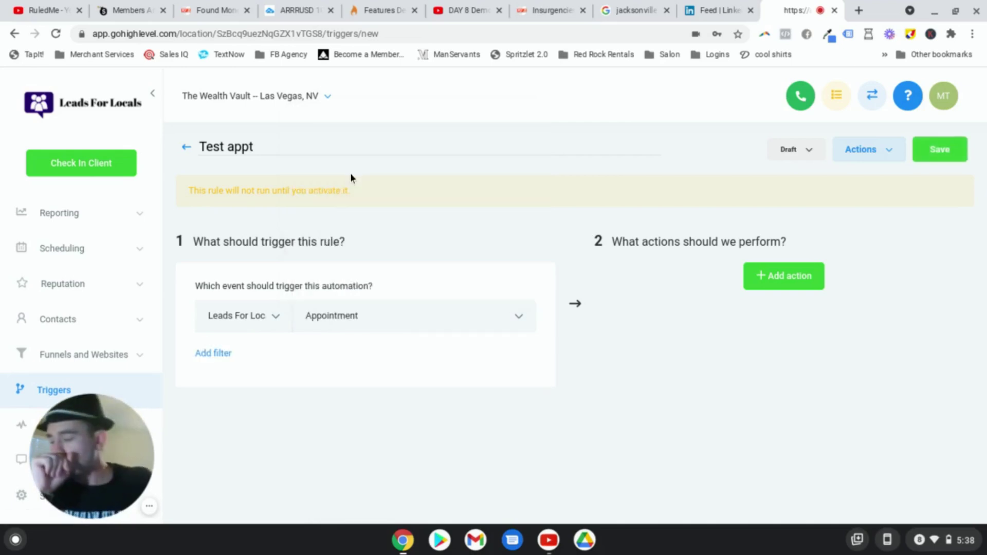
left_click(219, 354)
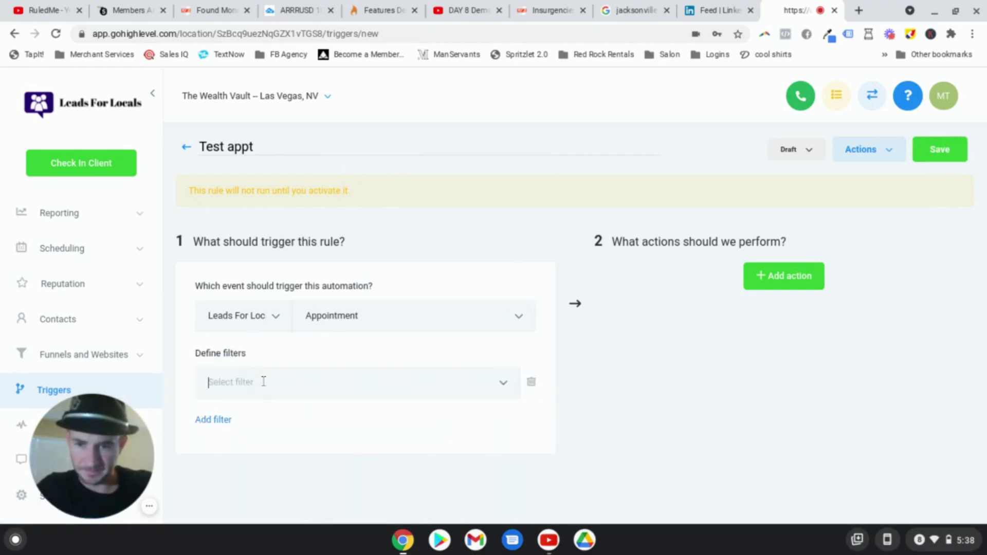
left_click(263, 381)
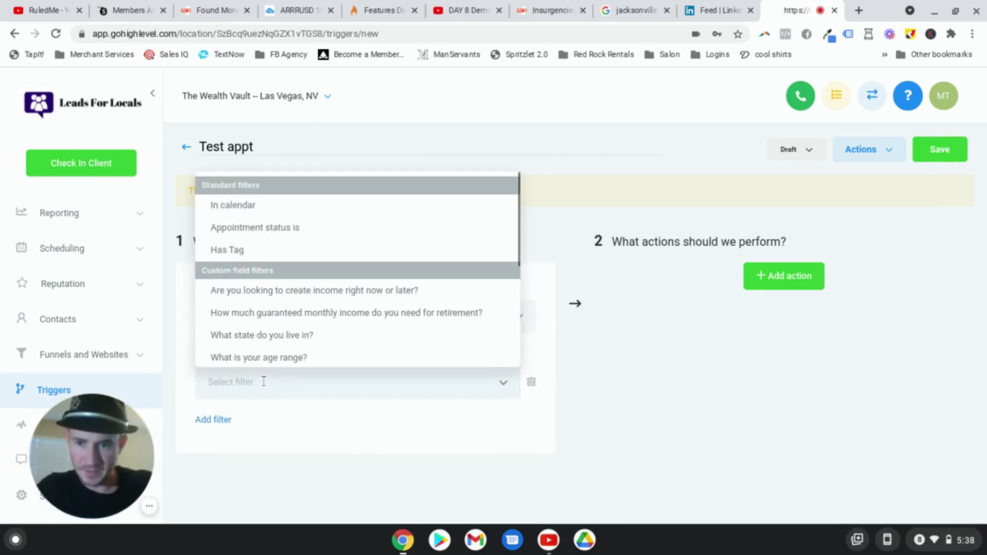
left_click(243, 211)
left_click(451, 385)
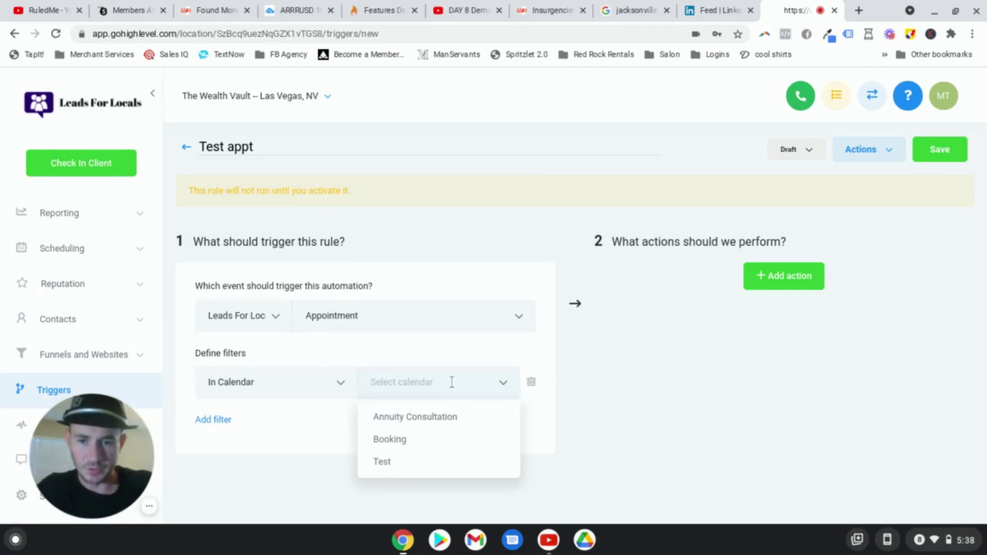
left_click(390, 461)
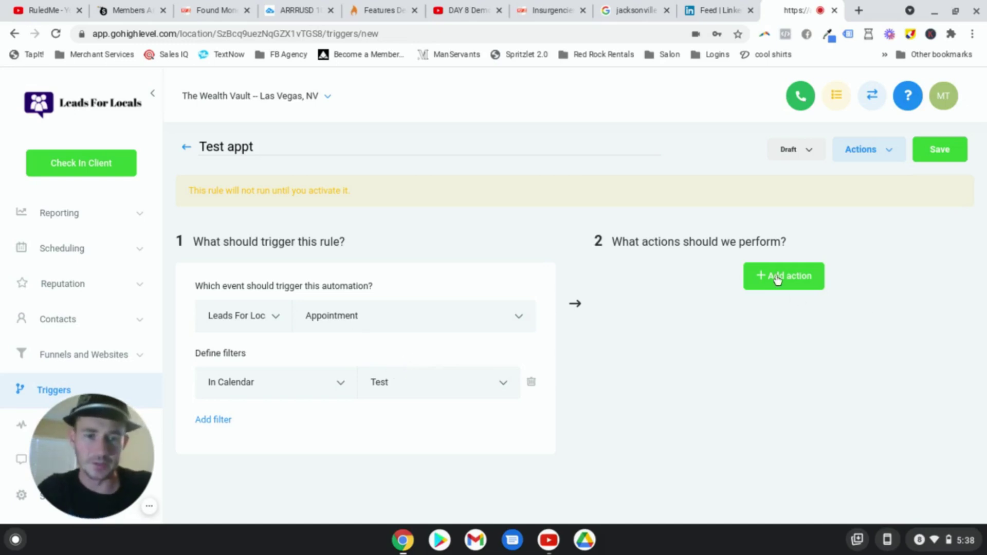
Step: Add an Add To Campaign action targeting the Test appt campaign
left_click(803, 278)
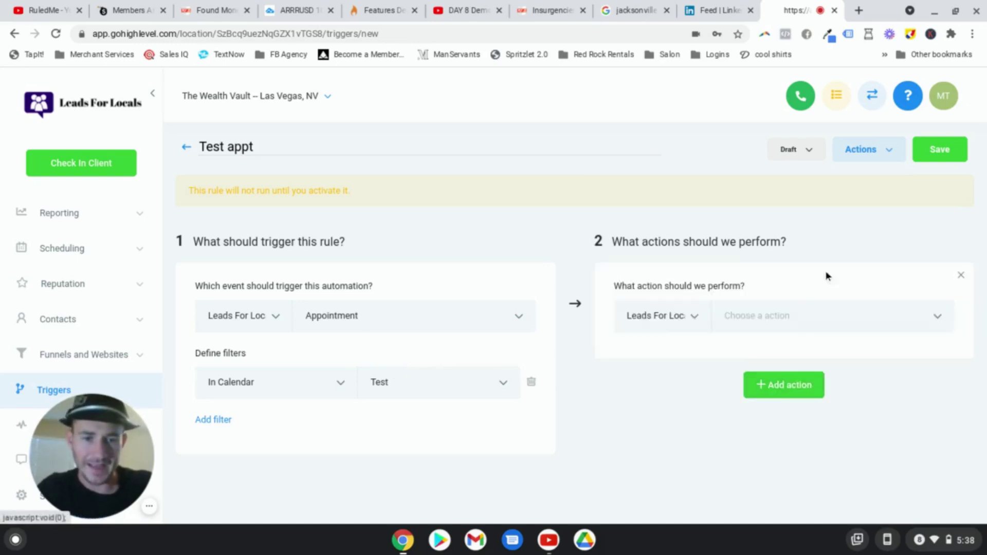
left_click(801, 316)
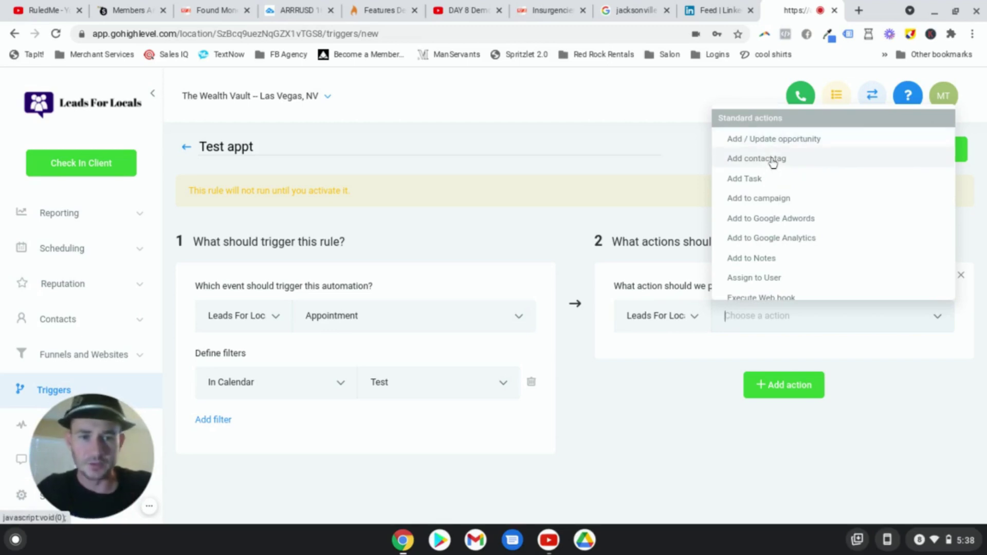
left_click(759, 199)
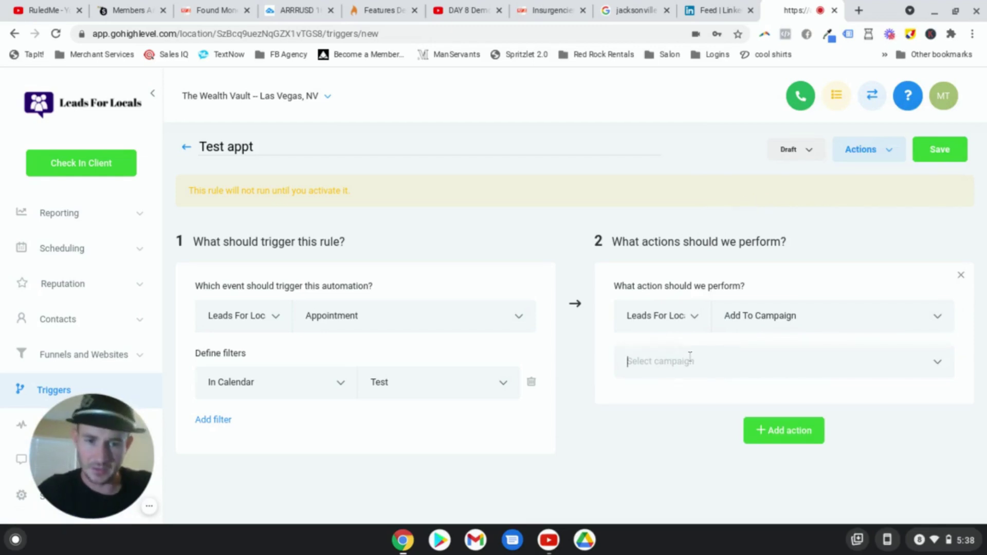
left_click(690, 360)
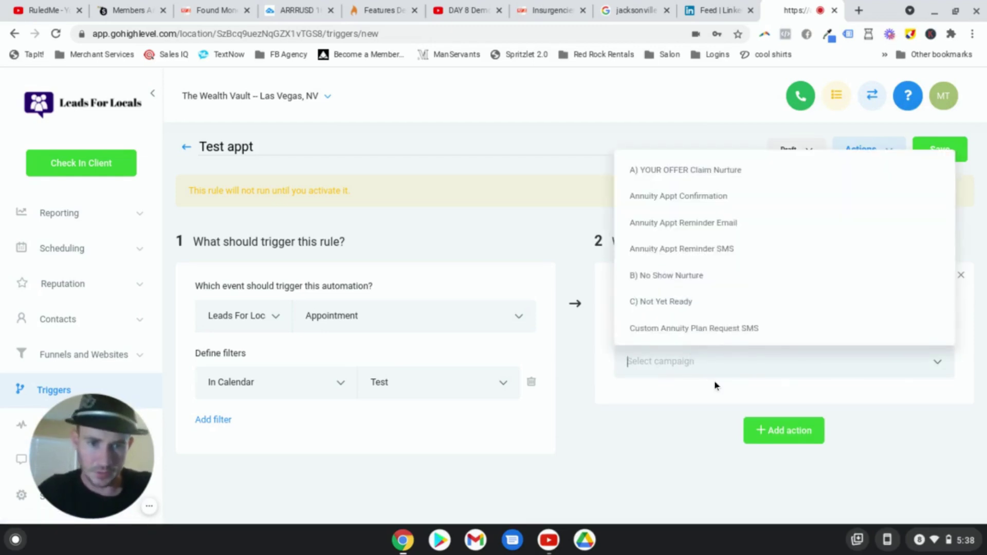
scroll(745, 277, "down", 10)
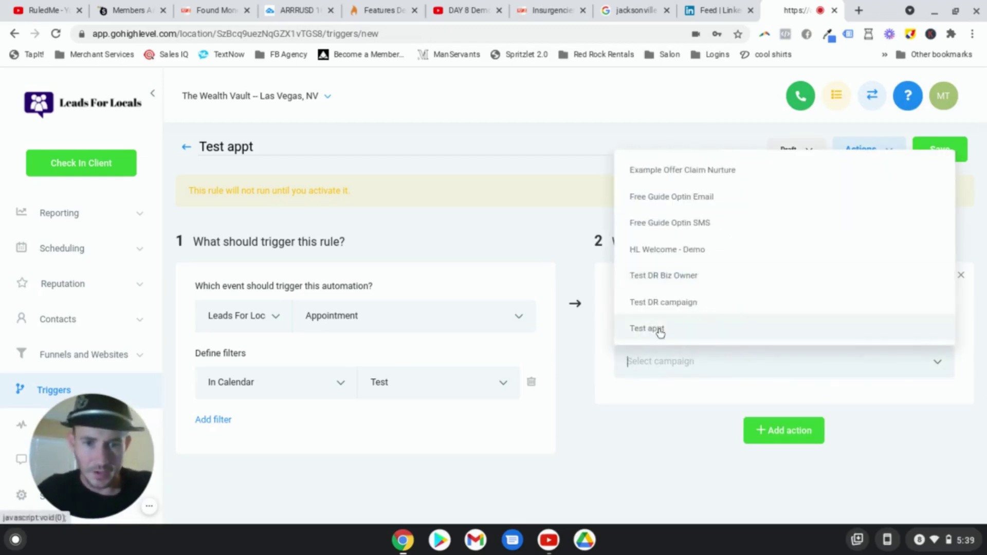
left_click(659, 331)
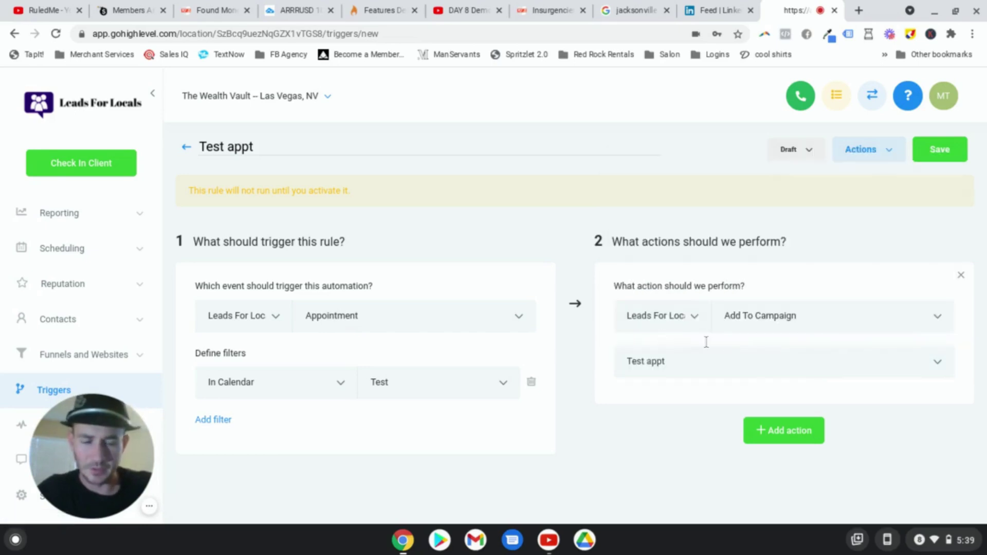
Step: Save the Test appt trigger and set its status to Active
left_click(956, 152)
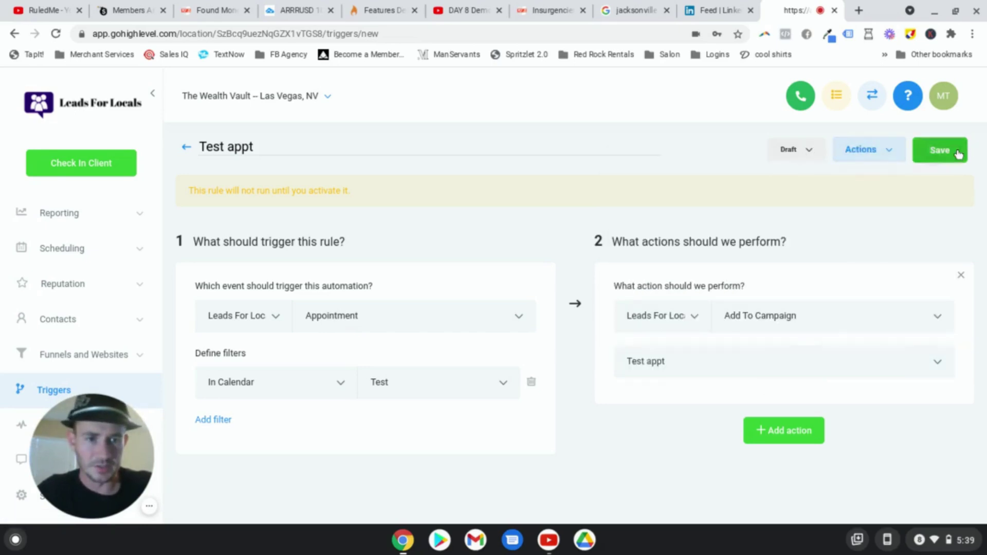
left_click(814, 152)
left_click(797, 181)
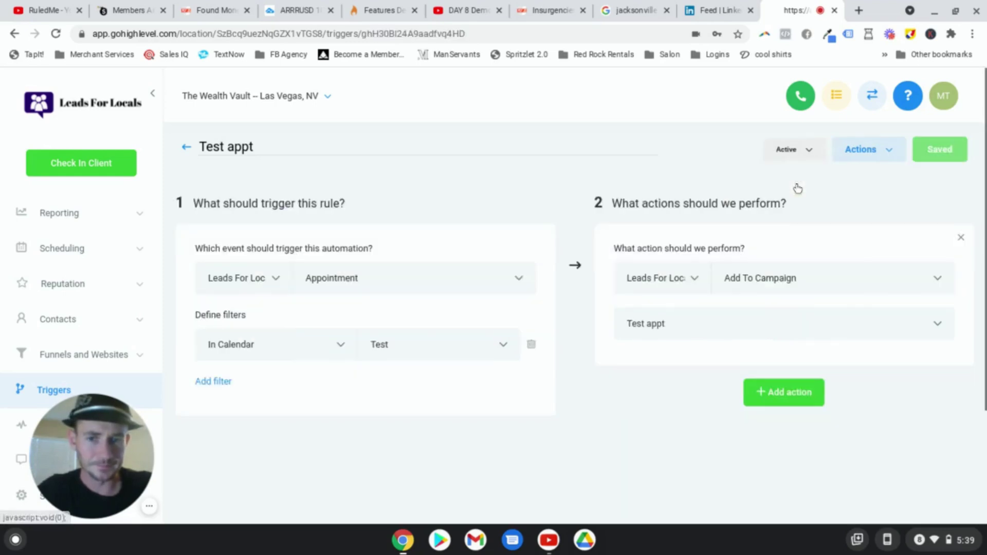